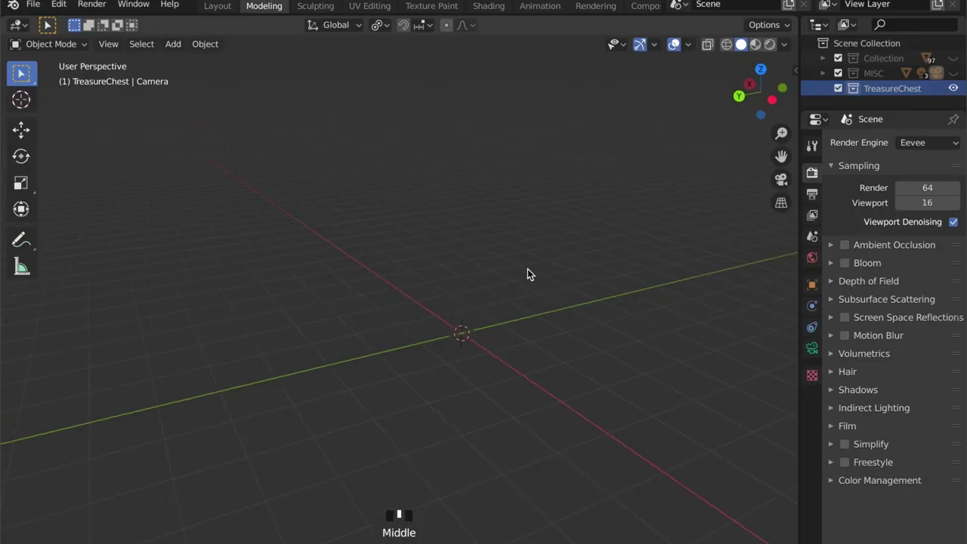
Add a cube at the scene origin and stretch it along the Y axis into a long box.
click(611, 282)
middle_drag(576, 317, 574, 301)
key(s)
key(y)
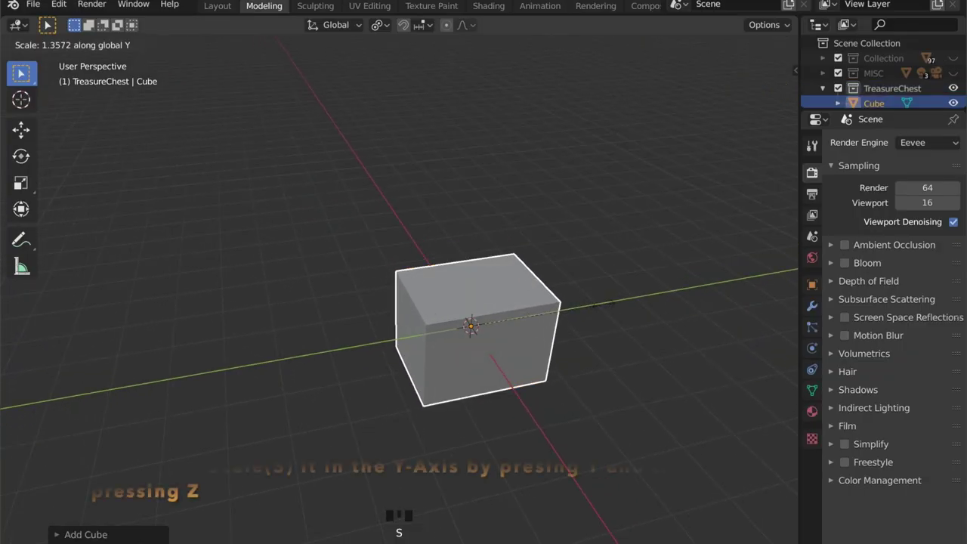
click(621, 338)
Raise the box 1 m along the Z axis.
middle_drag(621, 338, 603, 291)
key(g)
key(z)
key(1)
key(Return)
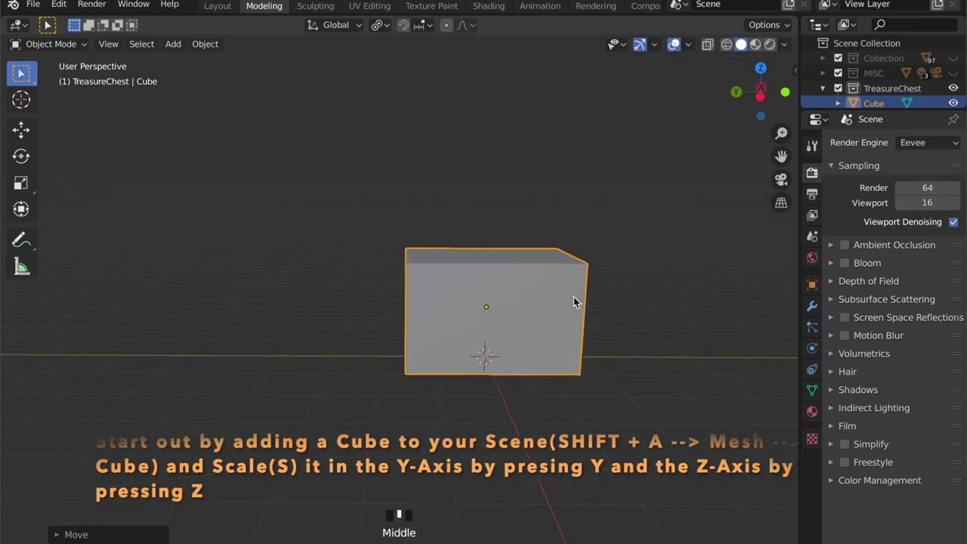
Flatten the box along the Z axis and lower it so its base sits close to the ground plane.
click(745, 89)
scroll(654, 248, up, 3)
key(s)
key(z)
click(623, 268)
key(g)
key(z)
click(609, 353)
Scale up the box's top face in Edit Mode so the side walls flare slightly outward.
middle_drag(609, 353, 617, 375)
scroll(567, 332, up, 4)
key(Tab)
key(3)
click(548, 291)
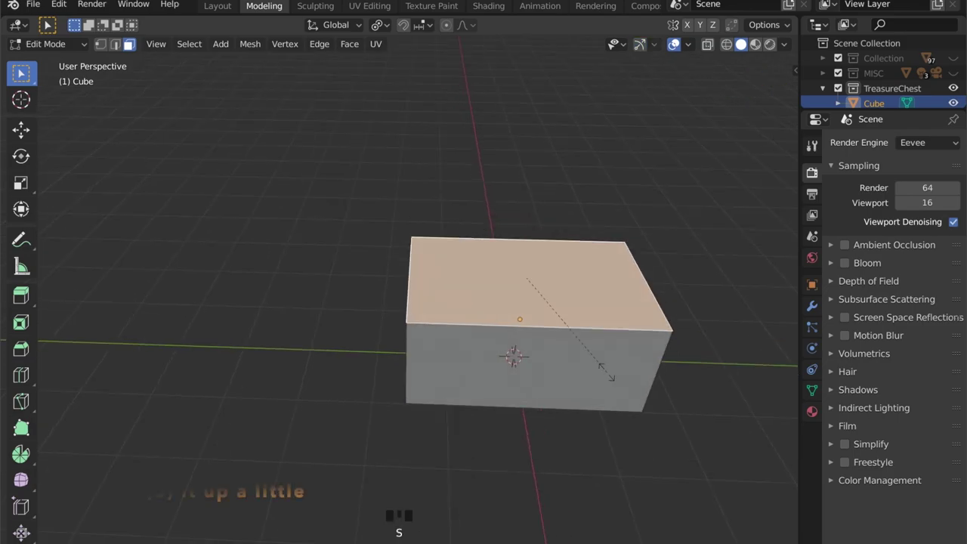
key(s)
click(660, 384)
Adjust the whole box's length in Object Mode by scaling it along the Y axis.
key(Tab)
key(s)
key(z)
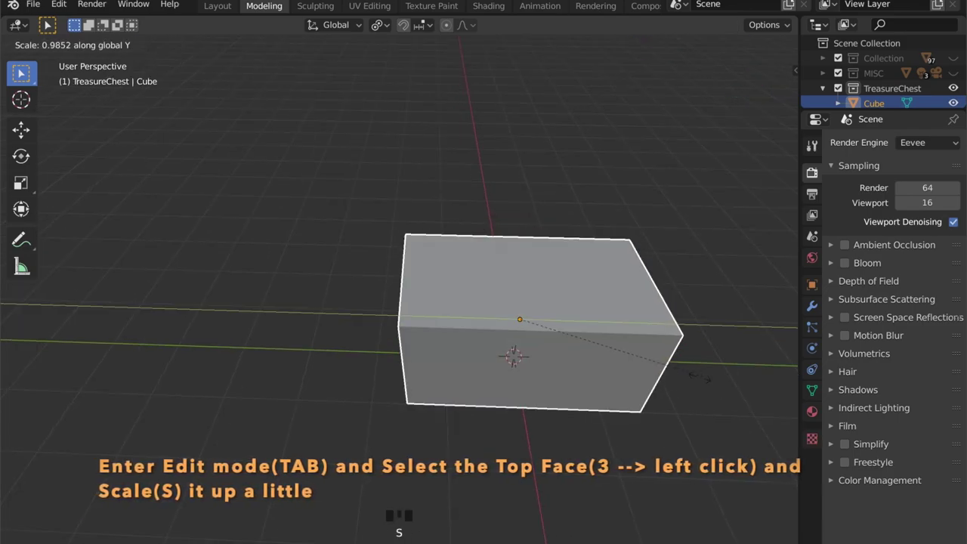
click(733, 374)
middle_drag(732, 374, 660, 385)
Inset the box's top face and scale the inset along X to give the rim an even thickness.
key(Tab)
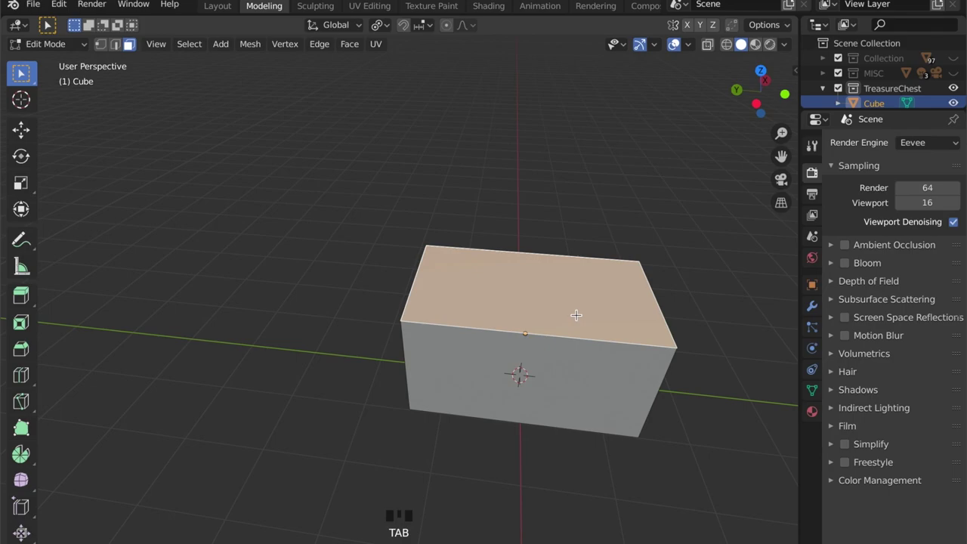
key(i)
click(635, 347)
key(KP_7)
scroll(470, 377, up, 2)
shift+middle_drag(470, 377, 354, 449)
key(s)
key(x)
click(613, 258)
Extrude the inset face down close to the box's floor and scale it down so the inner walls run parallel to the outer ones.
click(760, 91)
key(alt+z)
key(e)
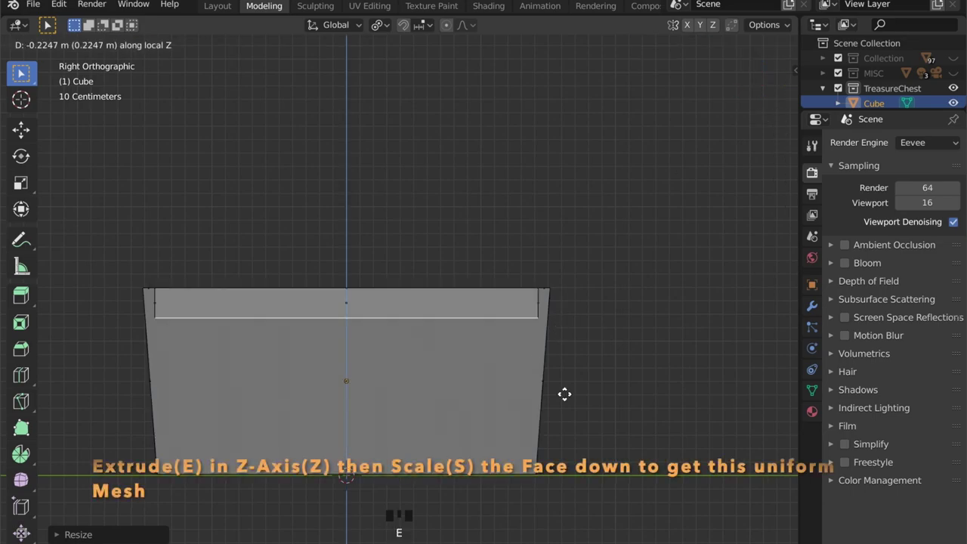
click(562, 495)
key(s)
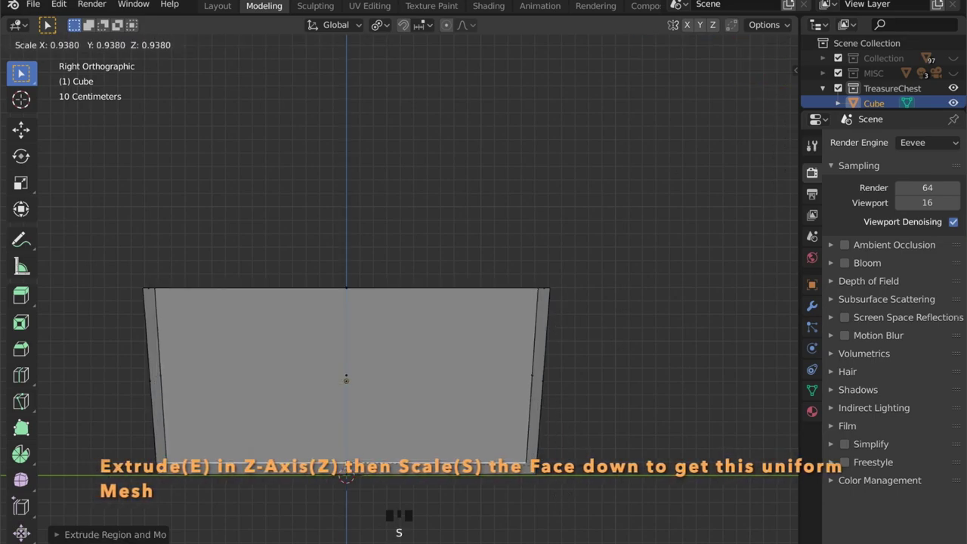
click(346, 474)
click(760, 91)
middle_drag(760, 91, 591, 335)
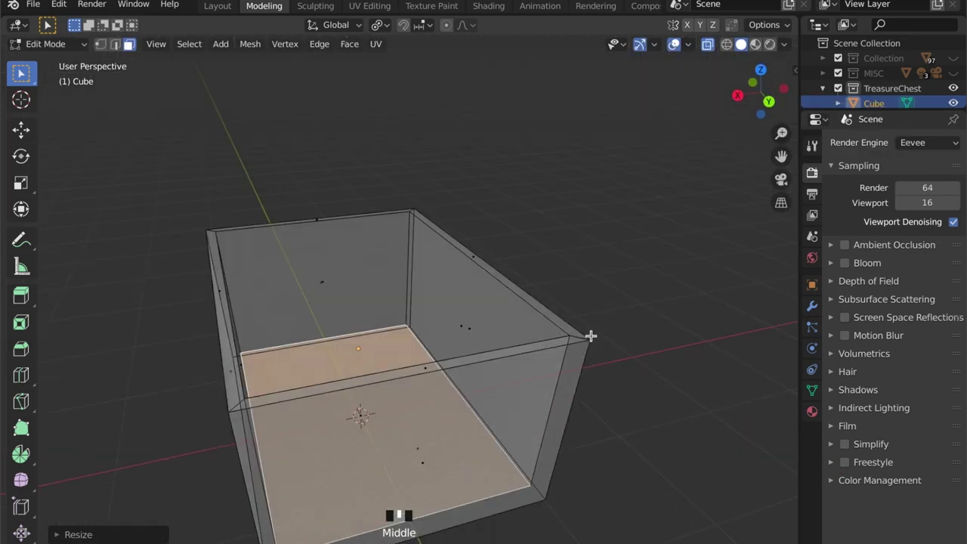
key(alt+z)
key(Tab)
Cut two evenly spaced horizontal edge loops around the chest's outer walls.
middle_drag(526, 328, 278, 390)
key(Tab)
key(ctrl+r)
scroll(215, 389, up, 1)
click(215, 390)
right_click(216, 388)
middle_drag(216, 388, 371, 399)
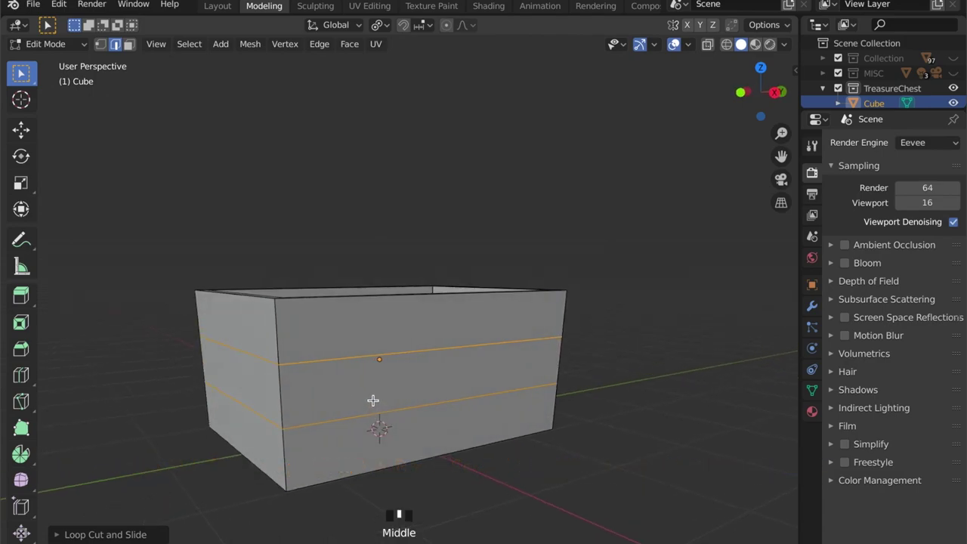
Bevel the two horizontal edge loops into narrow strips of faces.
click(408, 416)
scroll(363, 385, up, 4)
scroll(362, 393, down, 2)
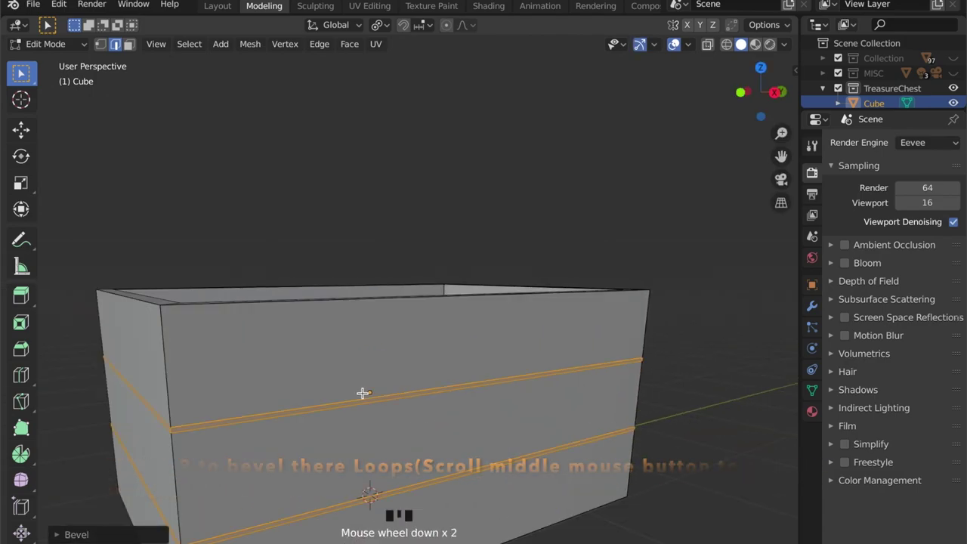
Extrude the narrow strips and scale them slightly inward to form grooves between the chest's planks.
key(e)
key(s)
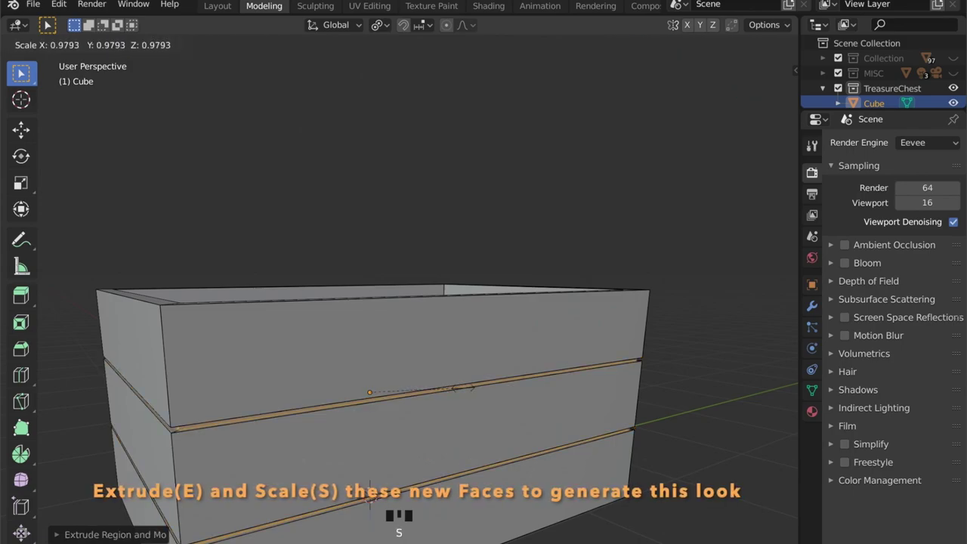
click(472, 390)
middle_drag(428, 397, 497, 393)
shift+middle_drag(616, 442, 535, 415)
key(Tab)
Add a Bevel modifier with 3 segments to the chest body.
scroll(466, 414, up, 3)
shift+middle_drag(466, 414, 529, 362)
click(812, 305)
click(856, 143)
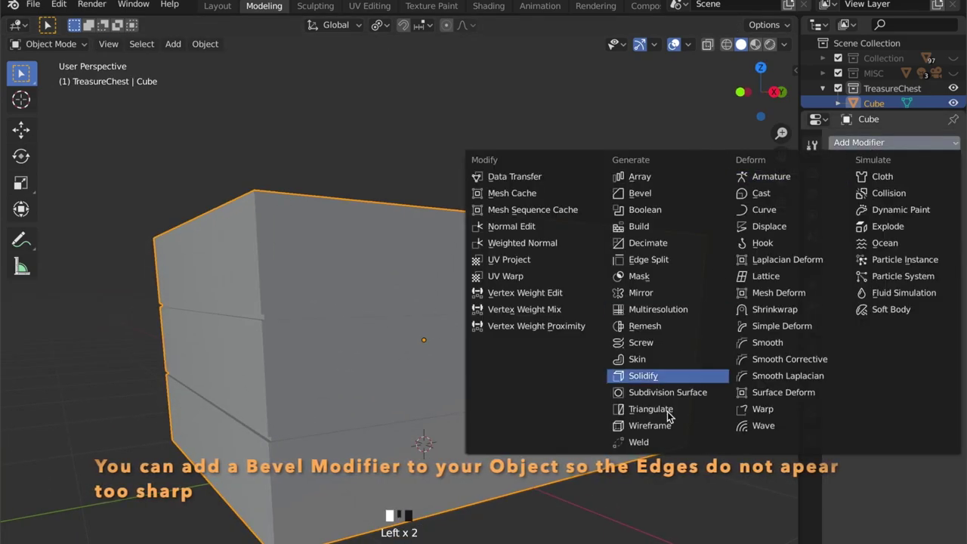
click(654, 196)
middle_drag(384, 351, 912, 345)
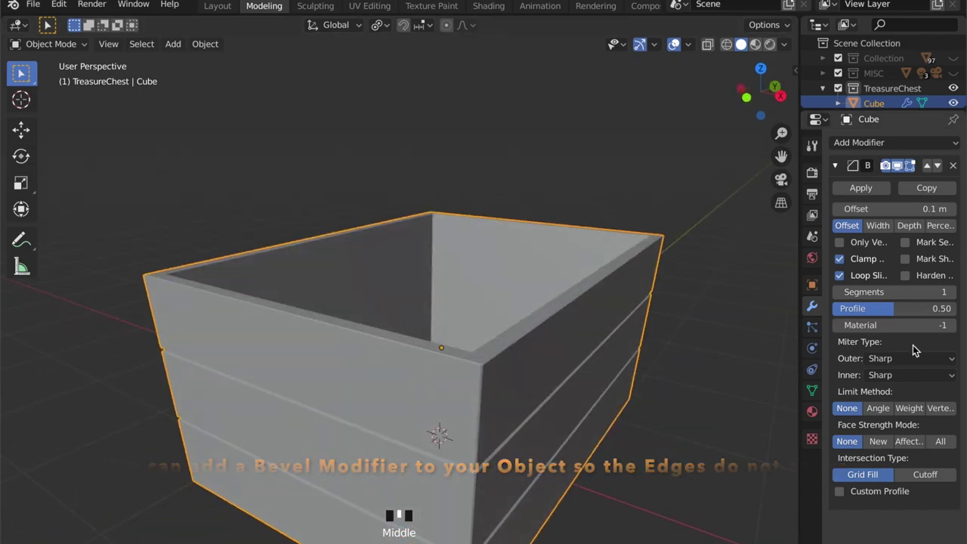
click(951, 293)
Add a new cube to the TreasureChest collection for a corner post.
scroll(516, 436, up, 2)
scroll(517, 436, down, 3)
middle_drag(517, 437, 469, 395)
scroll(469, 395, down, 2)
key(shift+a)
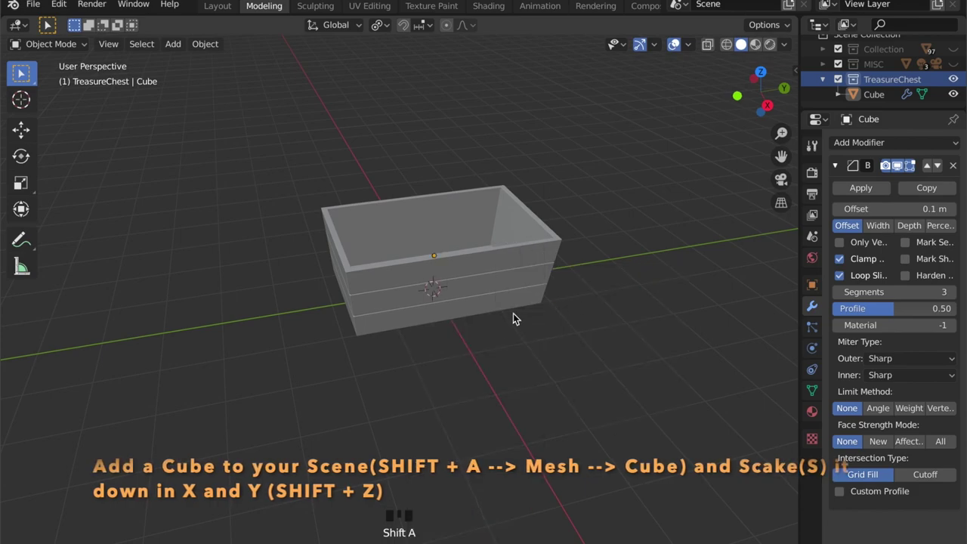
key(shift+a)
mouse_move(510, 280)
click(611, 289)
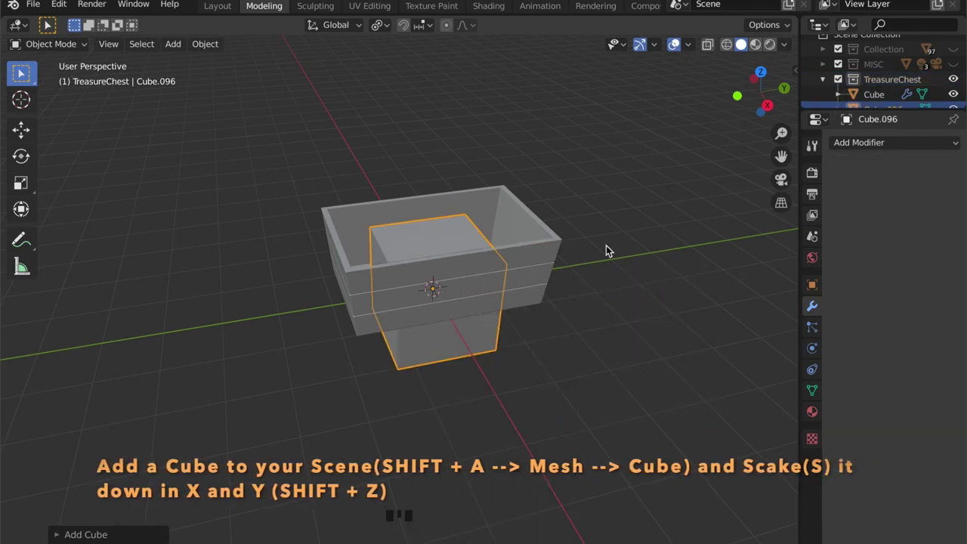
Scale the new cube down in X and Y into a thin post and move it to the chest's corner.
click(761, 72)
key(s)
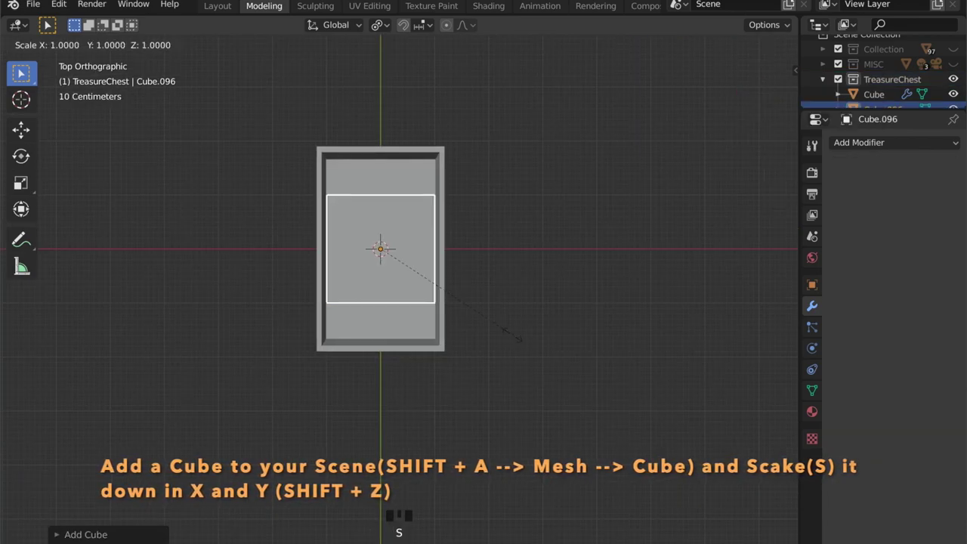
click(403, 264)
scroll(404, 266, up, 4)
key(g)
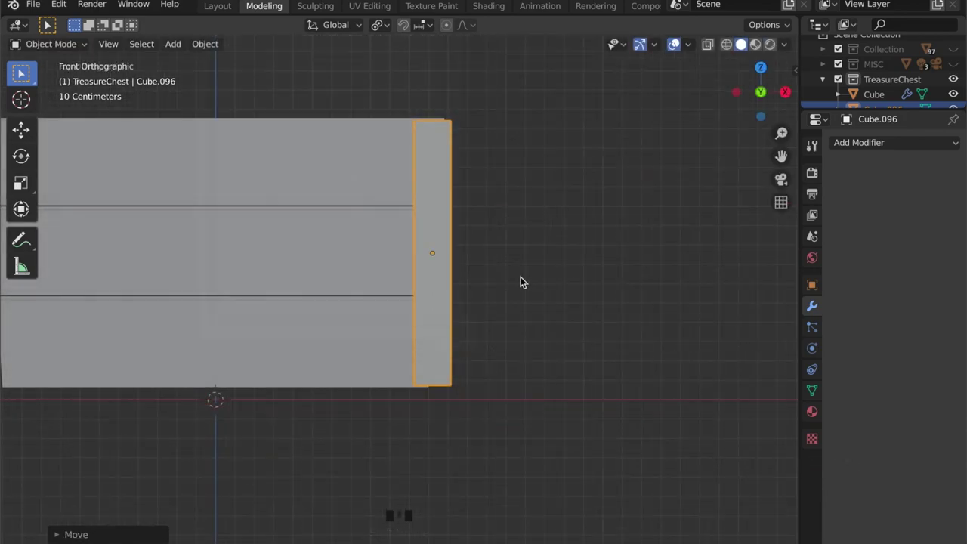
Stretch the corner post along Z until it extends slightly beyond the chest's walls and adjust its height.
key(s)
key(z)
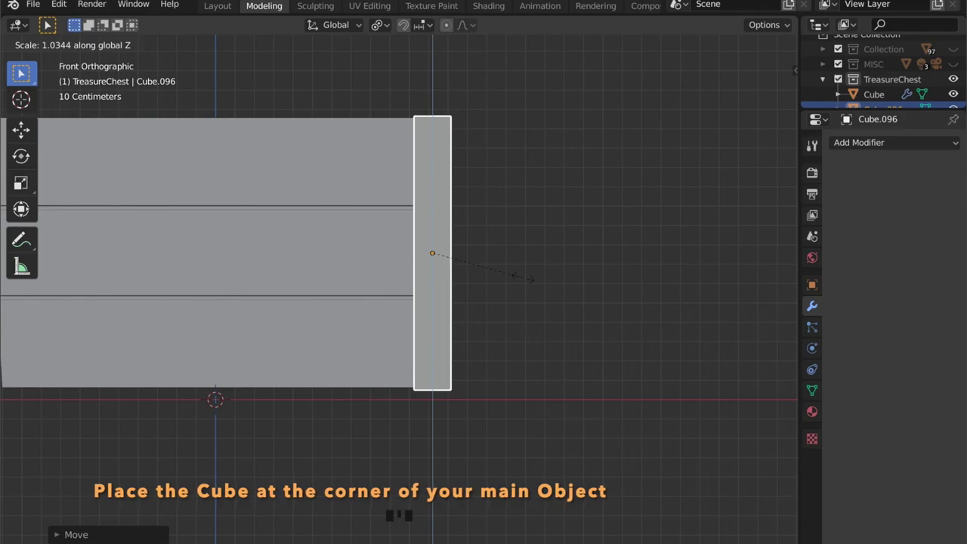
click(529, 278)
key(g)
key(z)
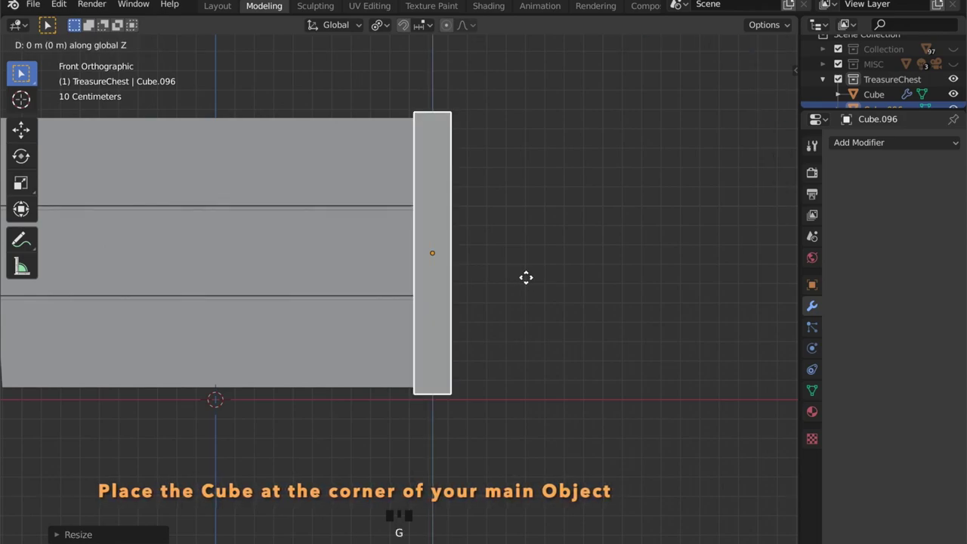
click(525, 280)
middle_drag(455, 208, 458, 216)
Reposition the post's geometry at the chest's corner in Edit Mode.
click(760, 68)
scroll(462, 314, up, 5)
key(ctrl+KP_7)
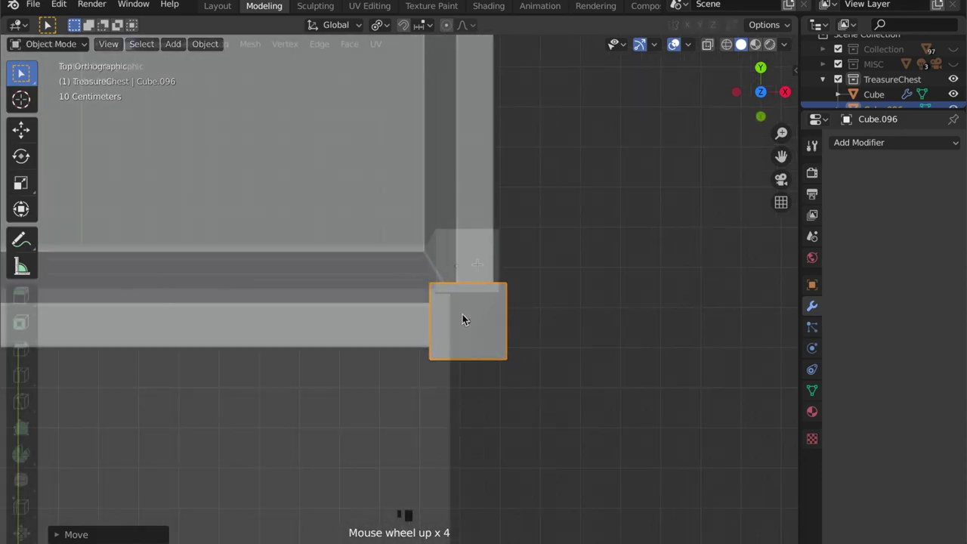
key(Tab)
key(g)
click(504, 259)
middle_drag(505, 259, 496, 327)
Move the post's top face horizontally so it covers the upper corner of the chest's rim.
middle_drag(463, 231, 472, 532)
scroll(429, 141, down, 3)
click(429, 141)
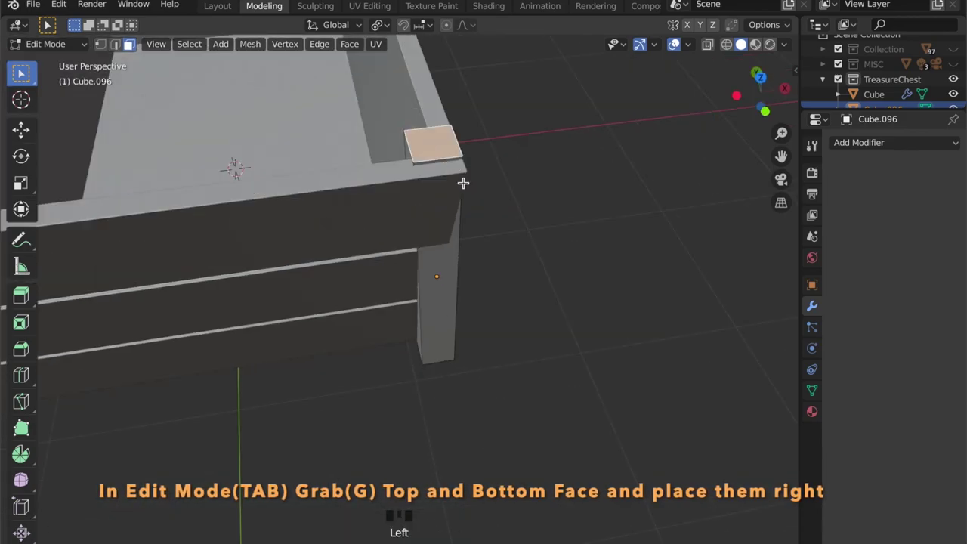
click(759, 77)
scroll(466, 278, up, 2)
key(g)
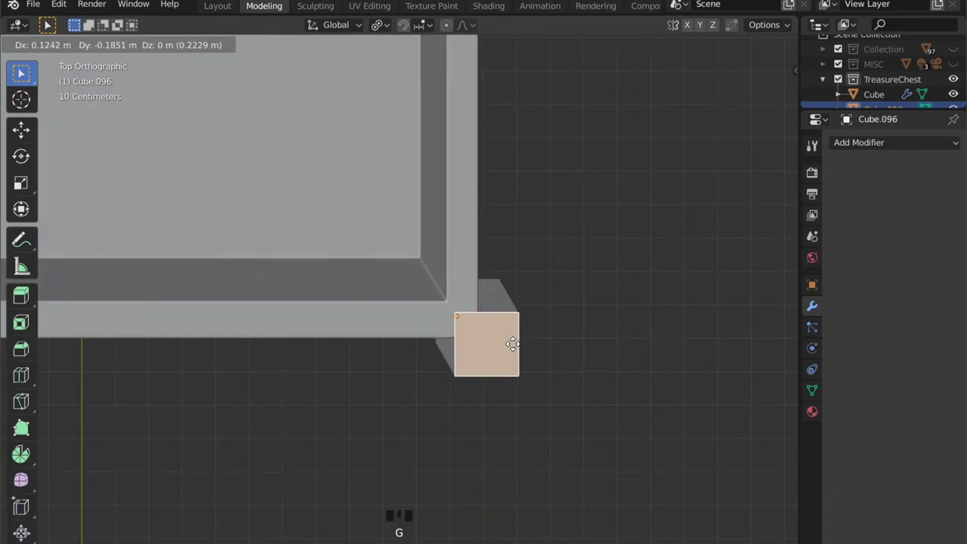
click(498, 327)
Move the post's bottom face horizontally, with Z locked, to cover the chest's lower corner.
middle_drag(522, 371, 549, 269)
scroll(549, 270, down, 4)
middle_drag(464, 321, 451, 173)
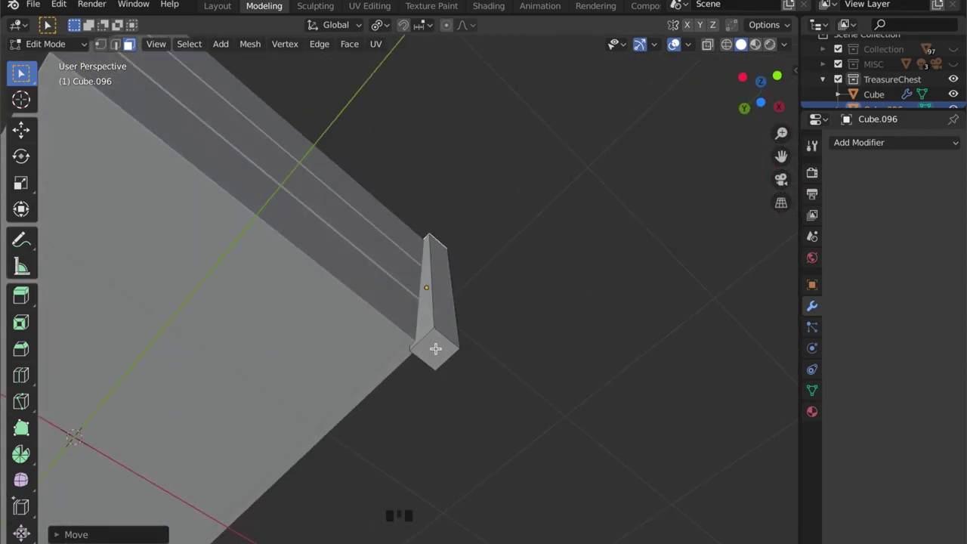
click(436, 347)
key(g)
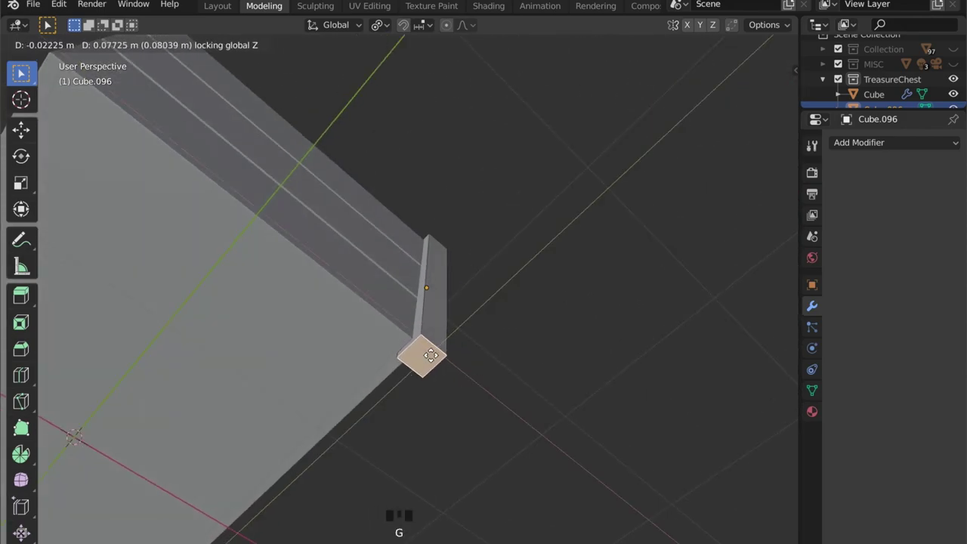
click(428, 356)
Nudge the post's bottom face about -0.065 m along X and return to Object Mode.
middle_drag(428, 357, 293, 478)
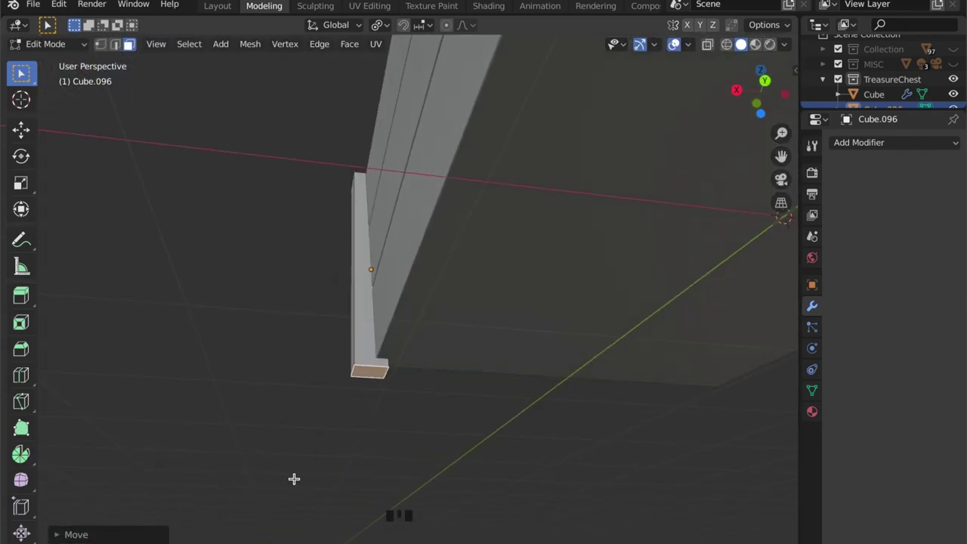
key(g)
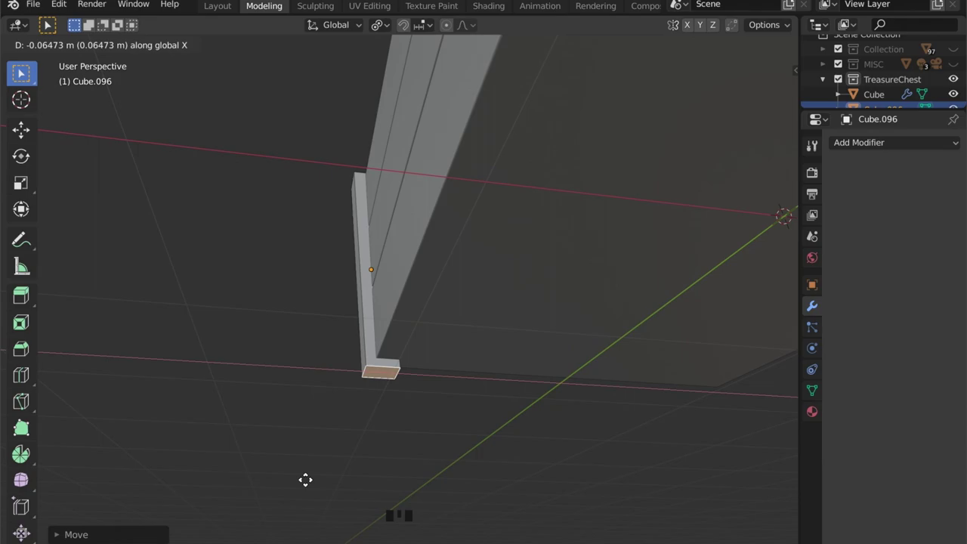
click(305, 480)
scroll(313, 408, down, 2)
middle_drag(315, 400, 363, 432)
key(Tab)
Cut a horizontal edge loop around the corner post and slide it up close to the post's top.
shift+middle_drag(354, 378, 412, 336)
scroll(452, 378, up, 4)
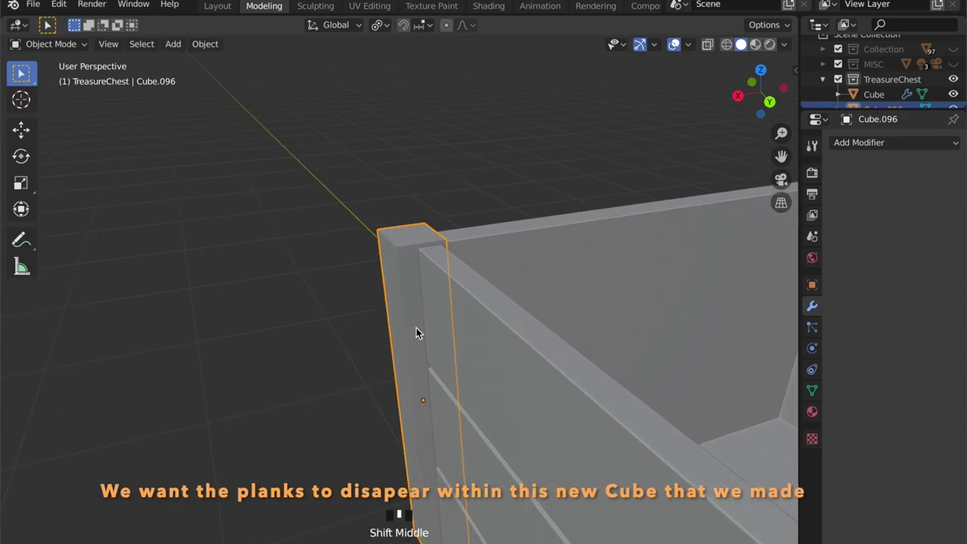
key(Tab)
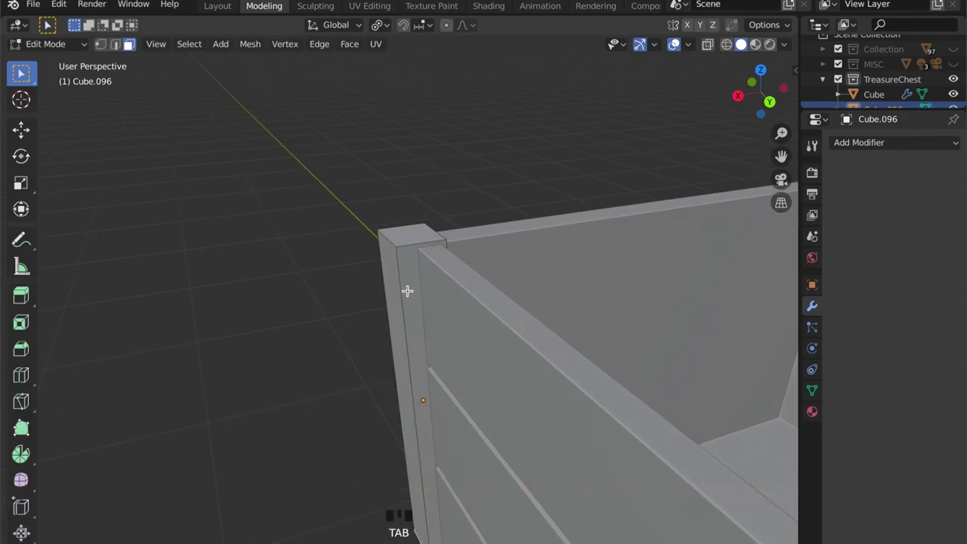
scroll(408, 291, up, 4)
key(super+r)
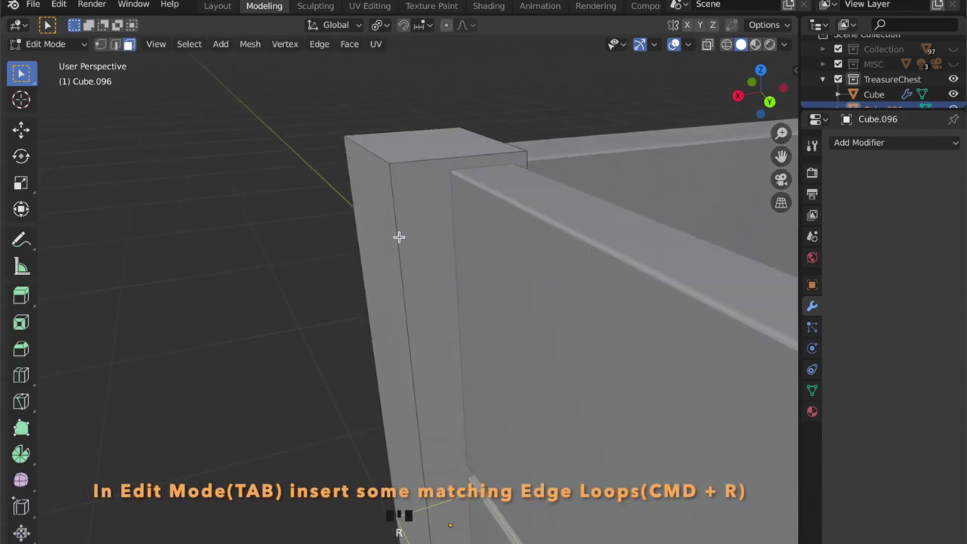
click(399, 233)
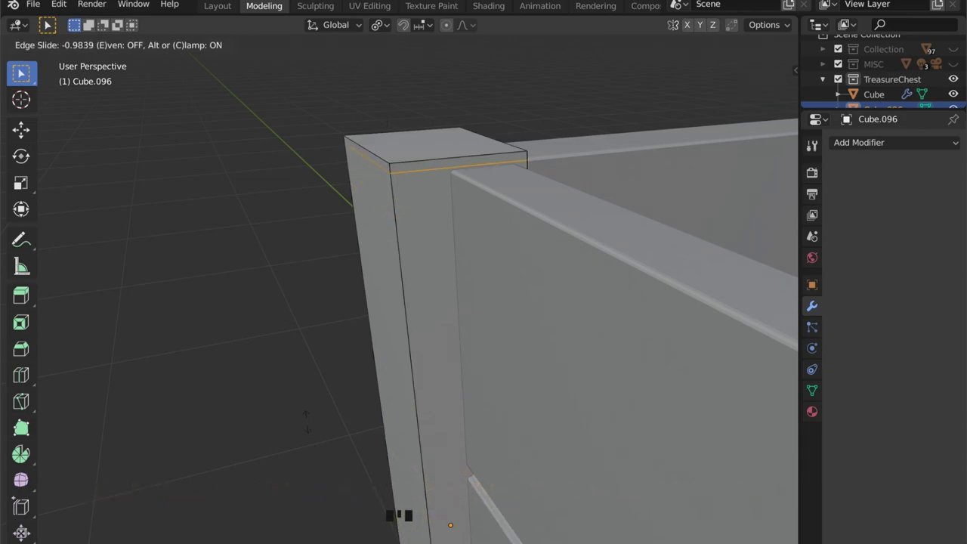
click(306, 421)
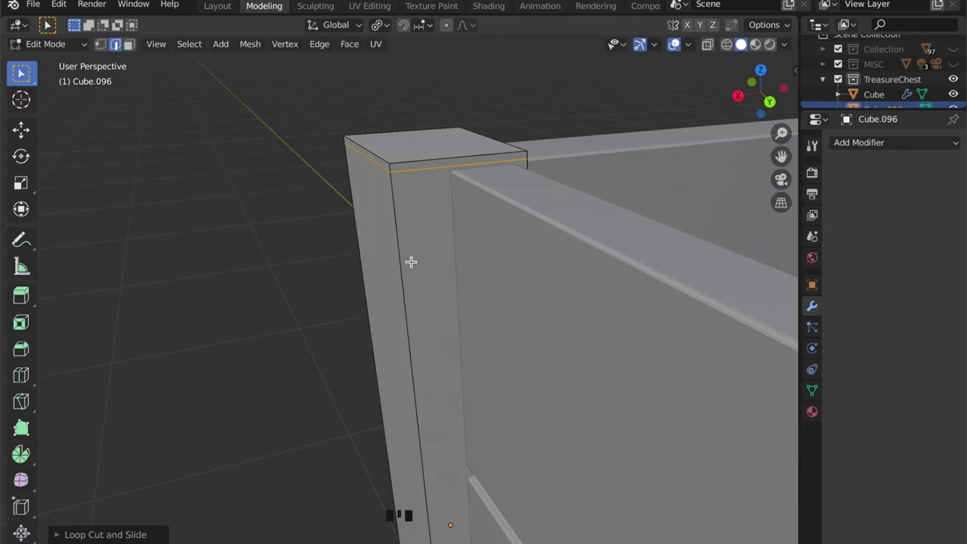
Insert a lengthwise edge loop on the corner post and slide it next to the planks' outer surface.
key(g)
key(g)
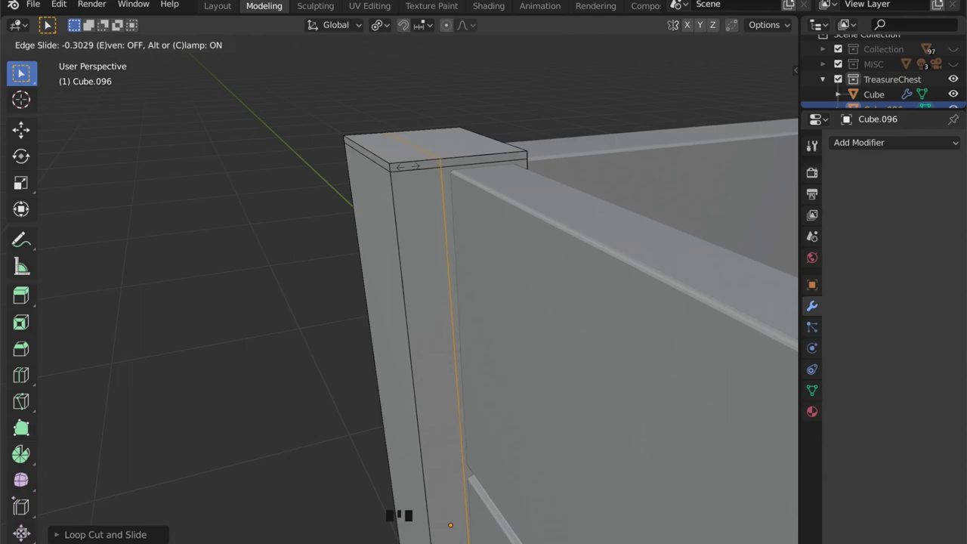
click(407, 167)
Slide the lengthwise loop's edge at the post's underside to line up with the planks' outer surface.
shift+middle_drag(463, 330, 479, 371)
shift+middle_drag(436, 438, 441, 269)
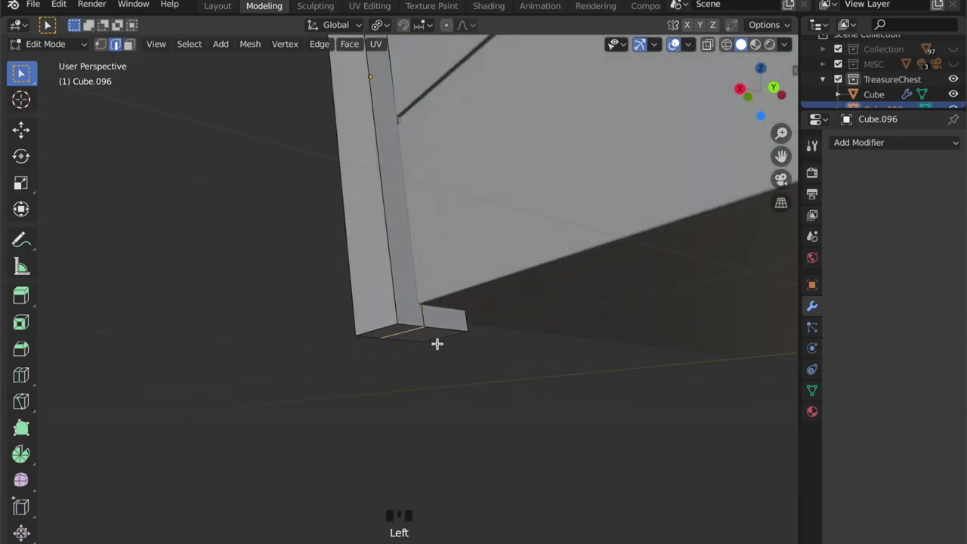
key(g)
key(g)
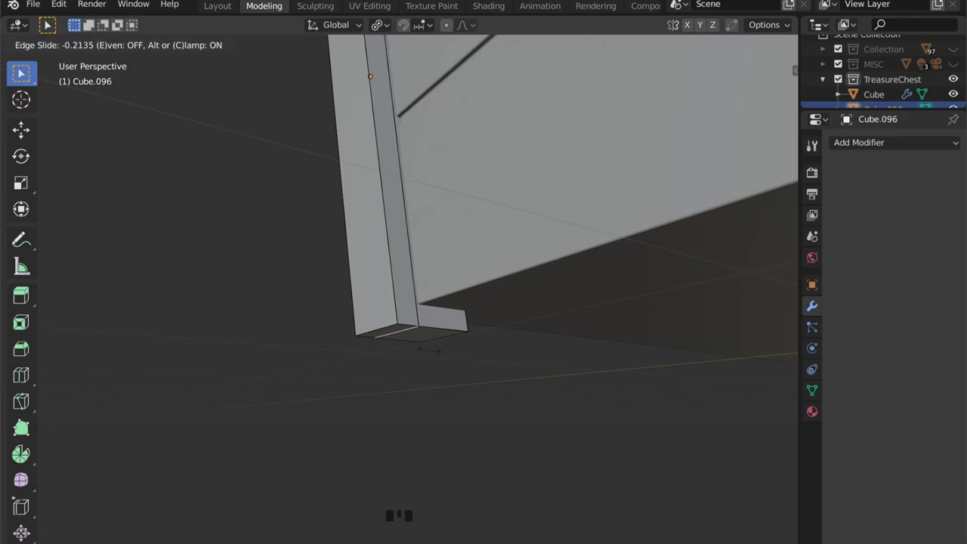
click(426, 350)
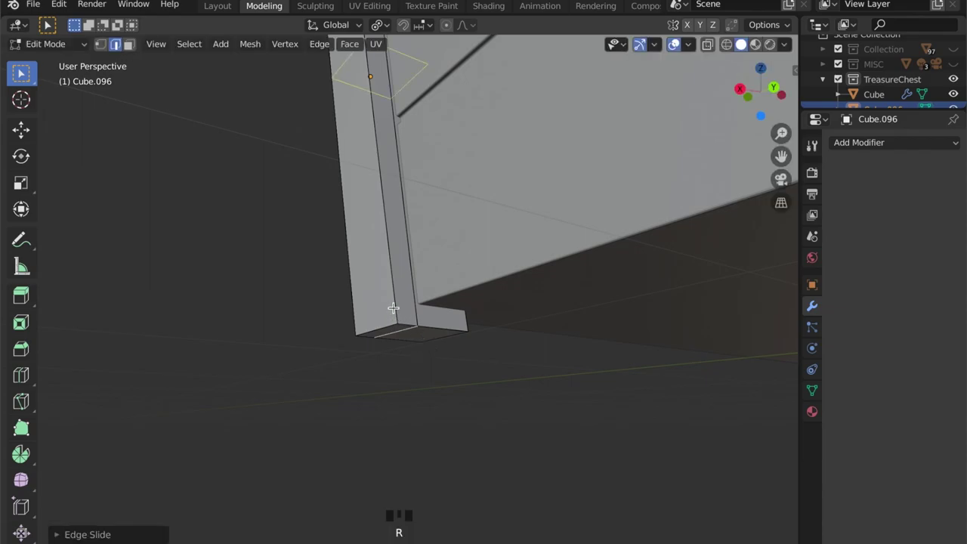
Cut a horizontal edge loop around the corner post and slide it close to the post's bottom, with a factor of about 0.94.
key(g)
key(g)
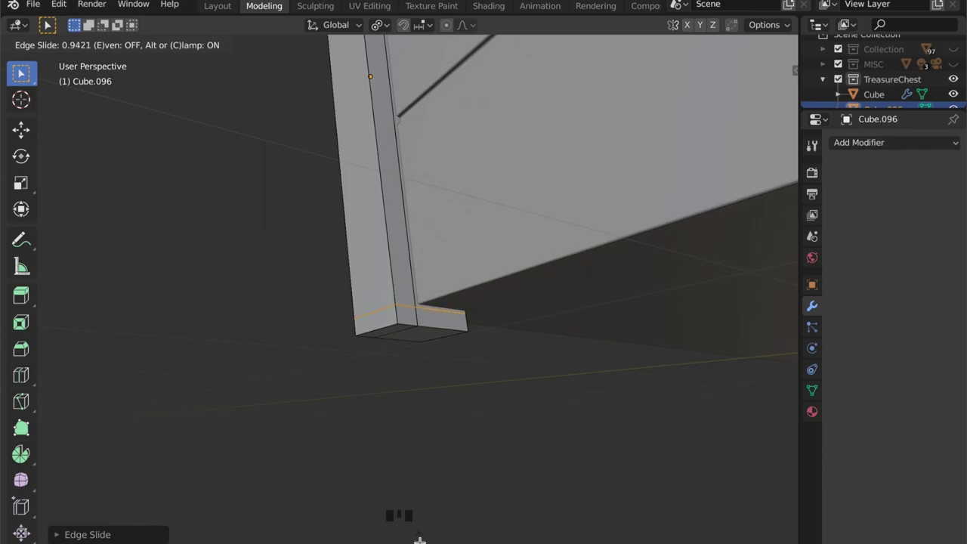
click(420, 541)
shift+middle_drag(374, 220, 385, 393)
scroll(385, 334, down, 4)
scroll(409, 282, down, 3)
Insert two lengthwise edge loops on the corner post and slide each close to the post's inner corner edge.
key(g)
key(g)
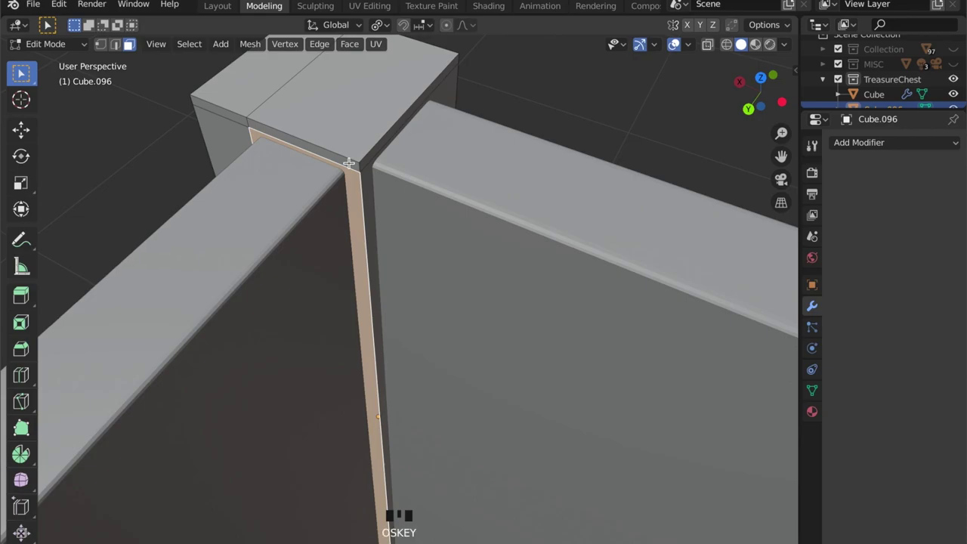
click(385, 192)
key(g)
key(g)
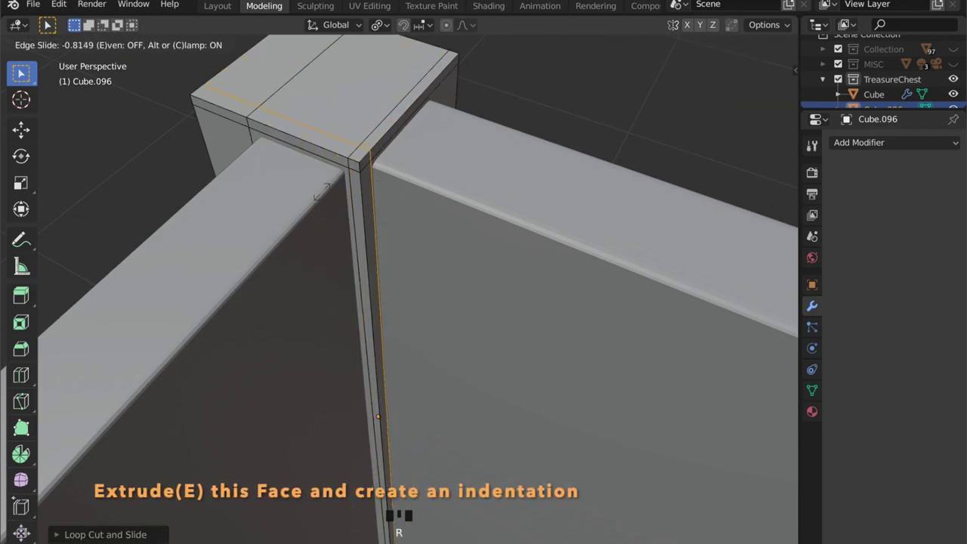
click(315, 196)
Extrude the post's long inner face, bounded by the new loops, to form an indentation for the planks.
key(3)
click(311, 167)
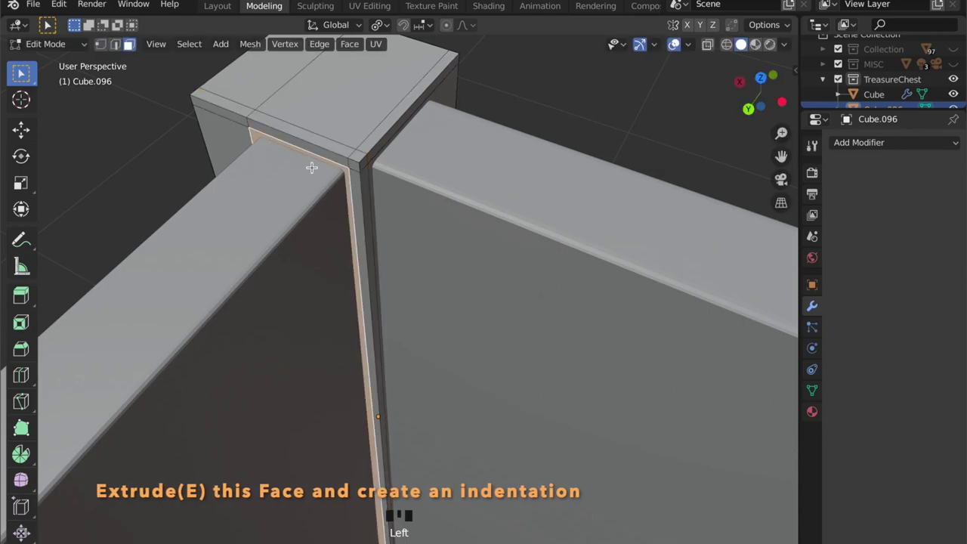
key(e)
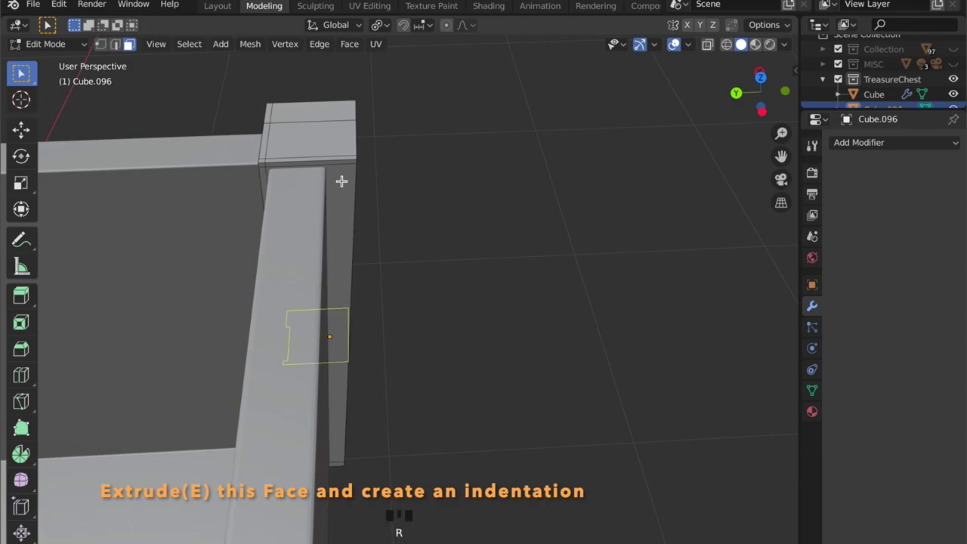
Insert another lengthwise edge loop on the post and slide it in line with the adjoining plank's outer surface.
click(311, 136)
click(351, 169)
shift+middle_drag(339, 365, 302, 158)
scroll(309, 278, up, 3)
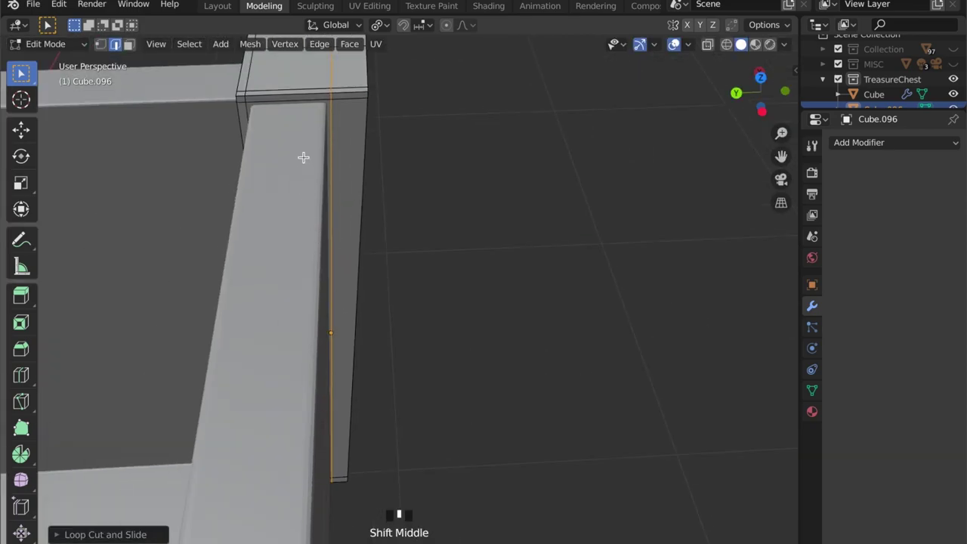
Extrude the post's inner face behind the adjoining plank along X and return to Object Mode.
key(3)
key(e)
key(x)
click(301, 159)
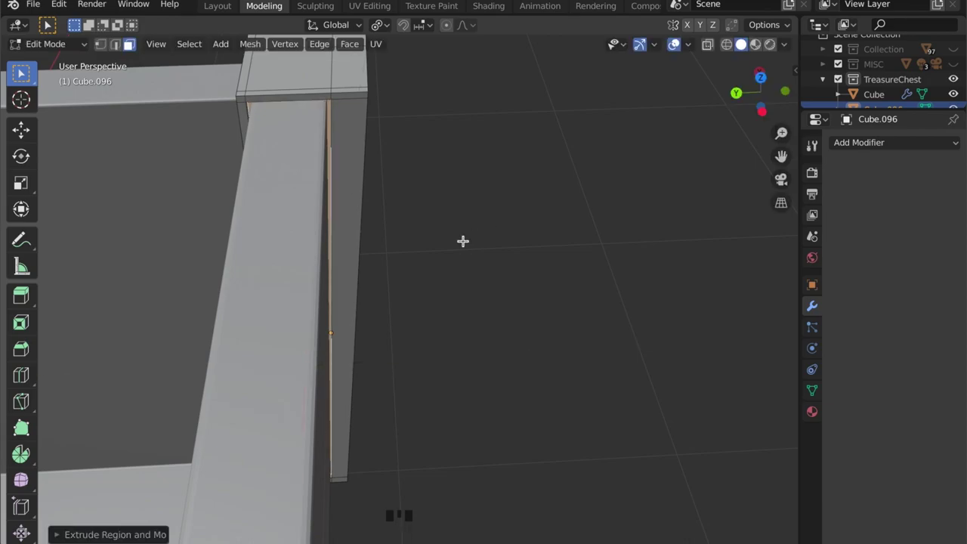
key(Tab)
Set the corner post's origin to the 3D cursor at the chest's centre.
middle_drag(416, 243, 686, 226)
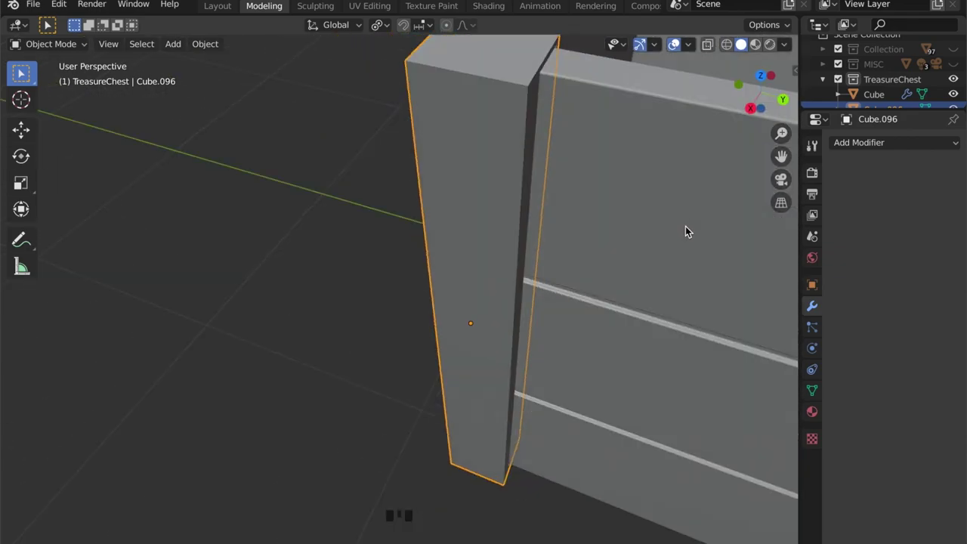
scroll(556, 284, down, 6)
scroll(709, 136, down, 5)
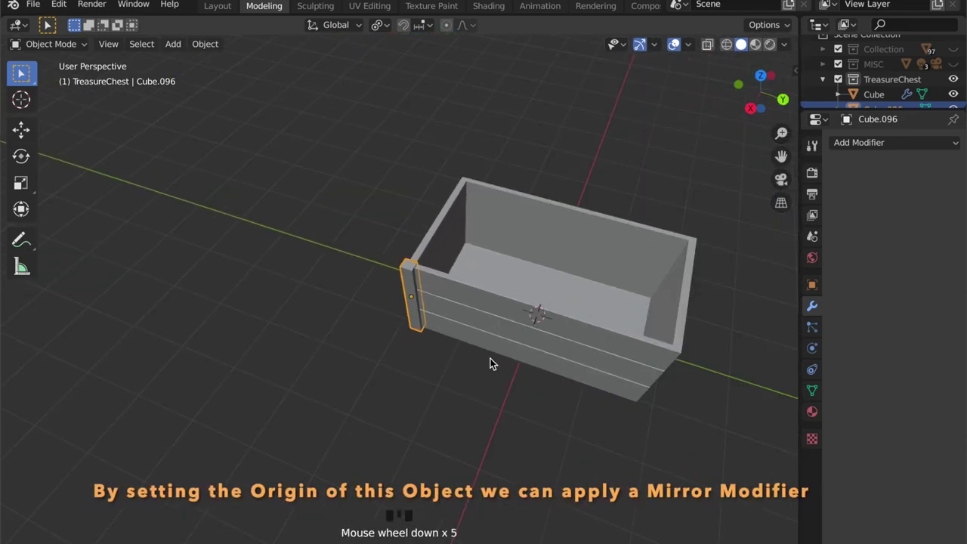
right_click(477, 376)
mouse_move(477, 349)
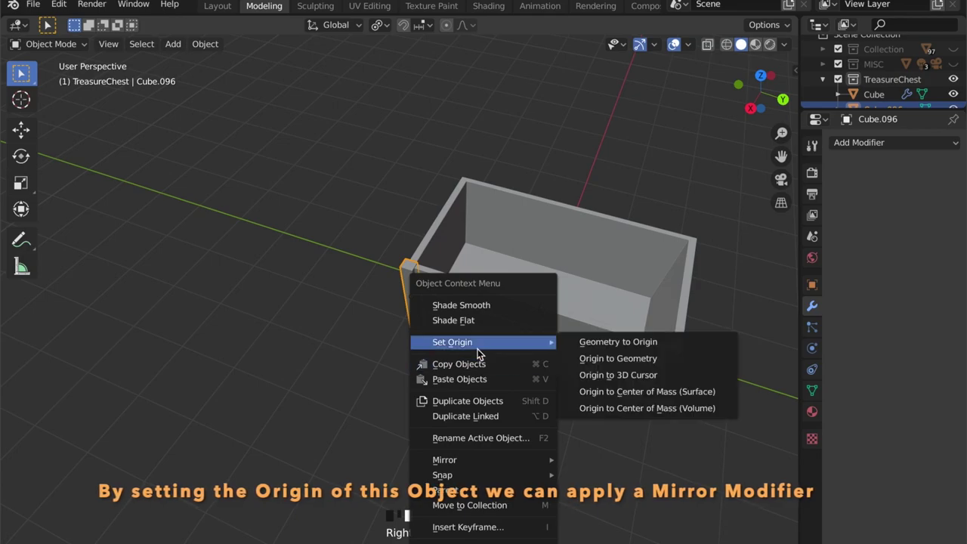
click(628, 374)
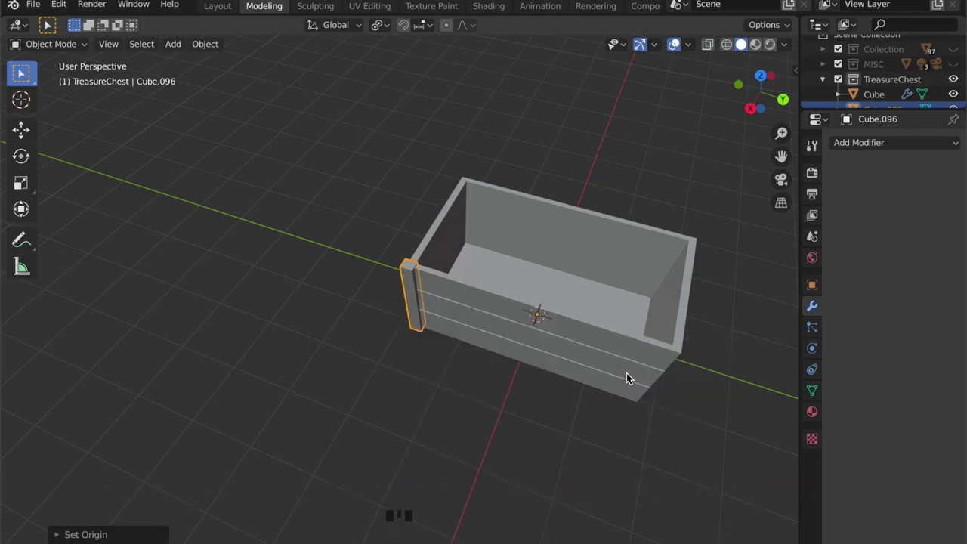
Add a Mirror modifier to the corner post on the X and Y axes to place posts at all four corners.
click(885, 141)
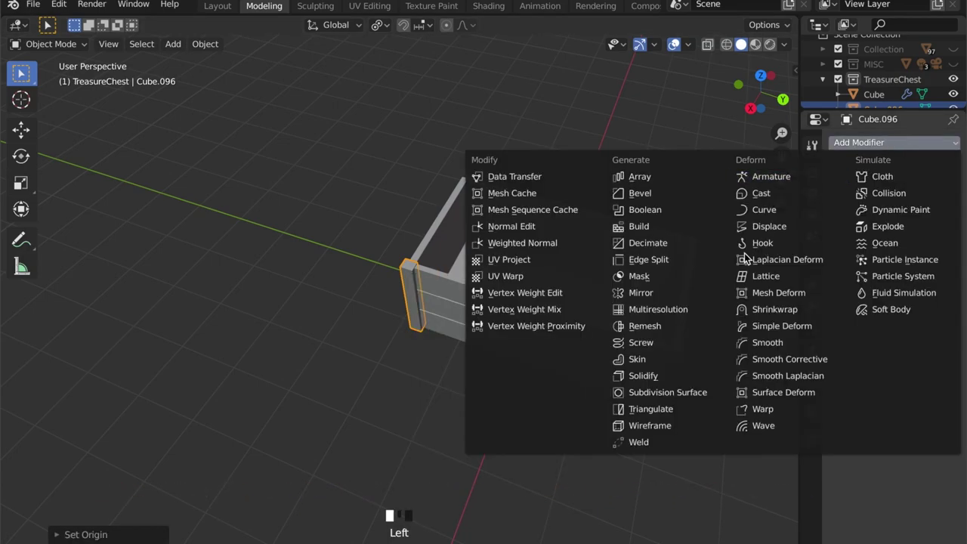
click(640, 293)
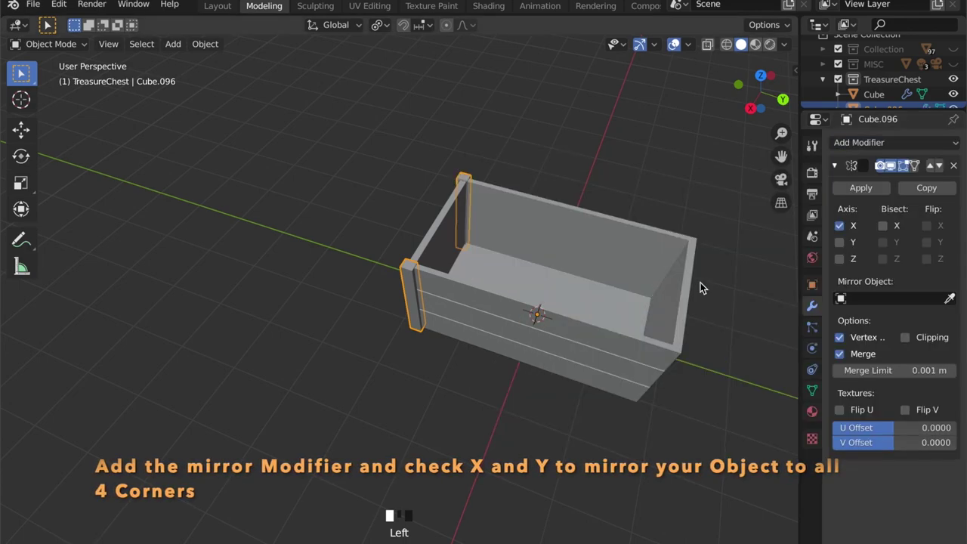
click(839, 242)
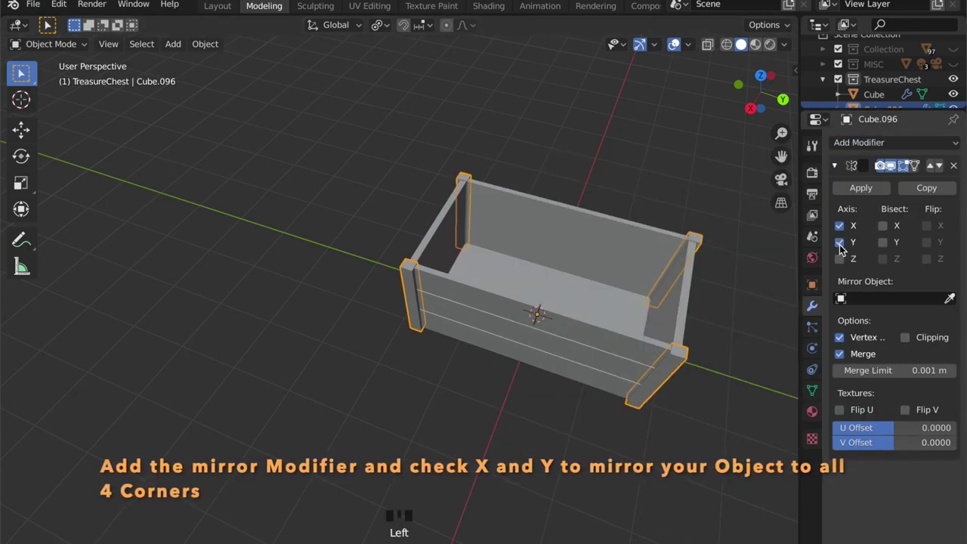
middle_drag(707, 331, 558, 283)
Add a cube at the 3D cursor and scale it down to a small block for a metal band.
key(shift+a)
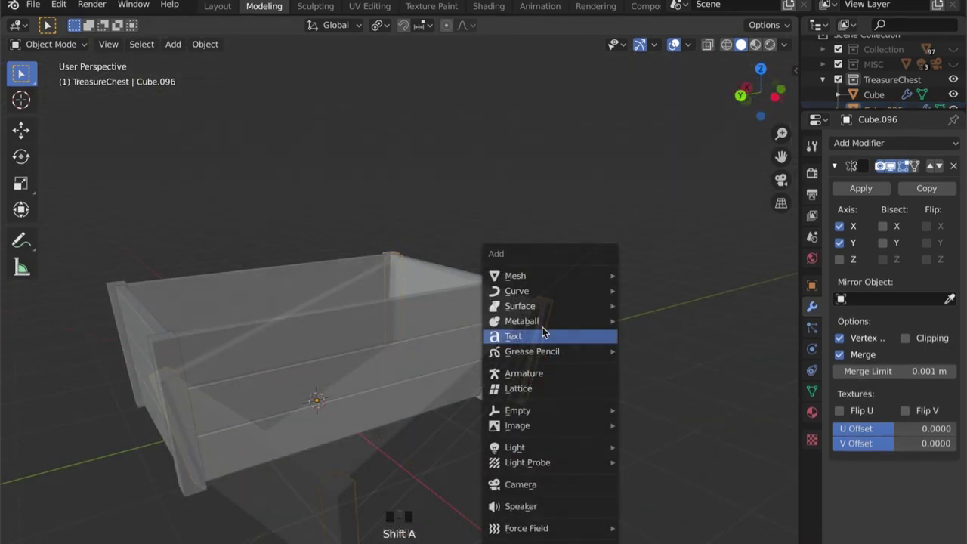
mouse_move(559, 274)
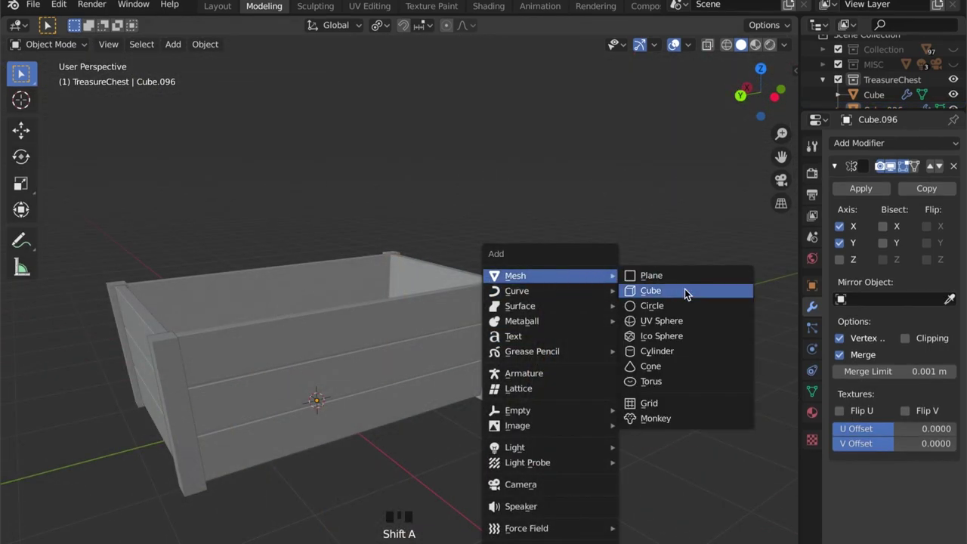
click(684, 289)
key(s)
click(387, 310)
click(774, 97)
scroll(375, 390, up, 6)
shift+middle_drag(396, 392, 693, 287)
key(s)
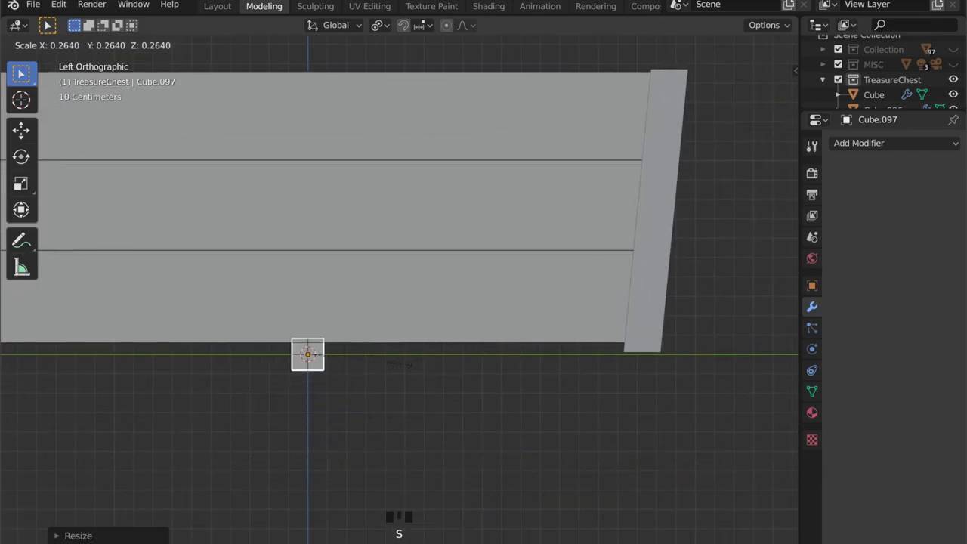
click(391, 352)
Raise the small block along Z to the chest's lower edge and scale it down further.
key(g)
key(z)
click(393, 340)
key(s)
click(371, 345)
Stretch the block along Y by a factor of about 38.25 into a band spanning between the corner posts.
key(s)
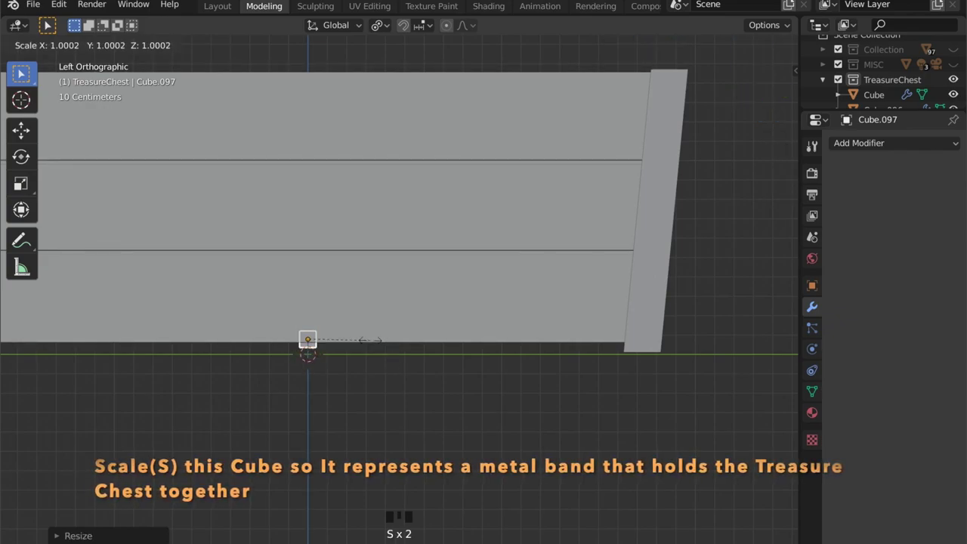
key(y)
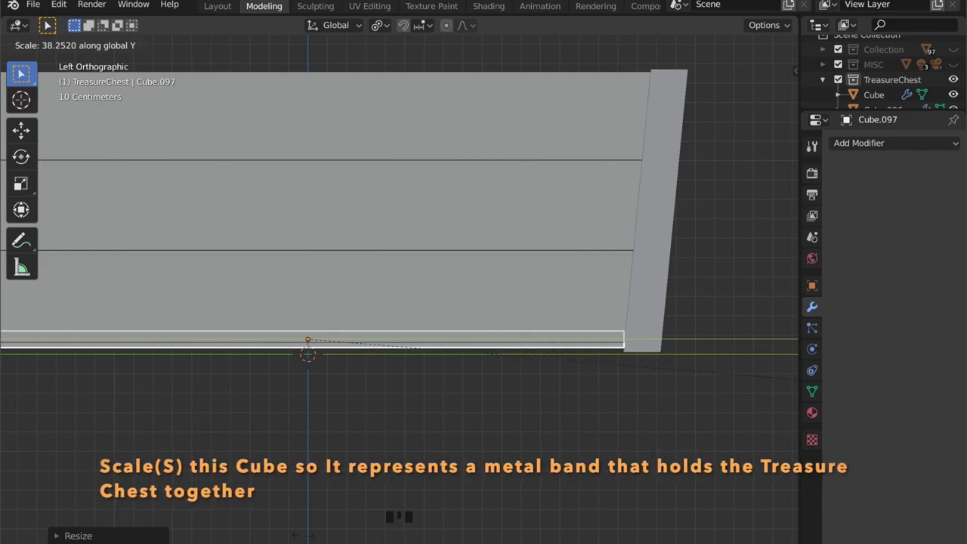
click(359, 464)
scroll(359, 464, down, 2)
middle_drag(359, 468, 268, 447)
scroll(268, 447, down, 2)
Move the band along X until it sits on the lower outer edge of the chest's long side.
key(g)
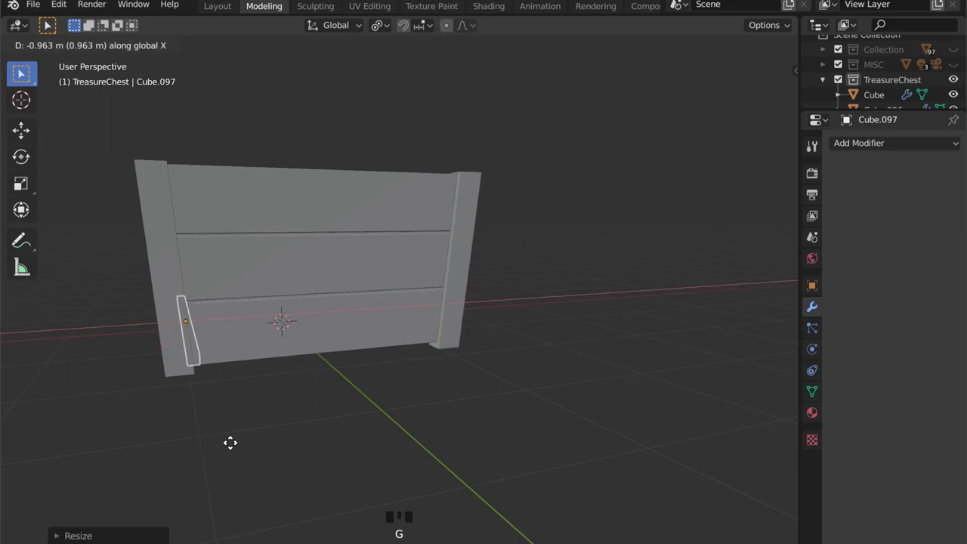
click(208, 433)
shift+middle_drag(208, 433, 301, 391)
scroll(191, 421, up, 5)
shift+middle_drag(191, 421, 293, 402)
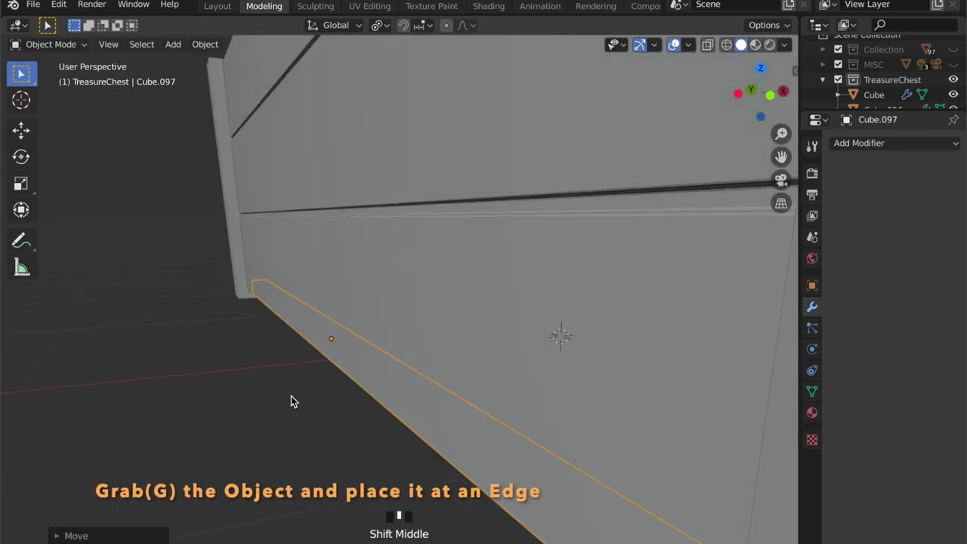
key(g)
key(x)
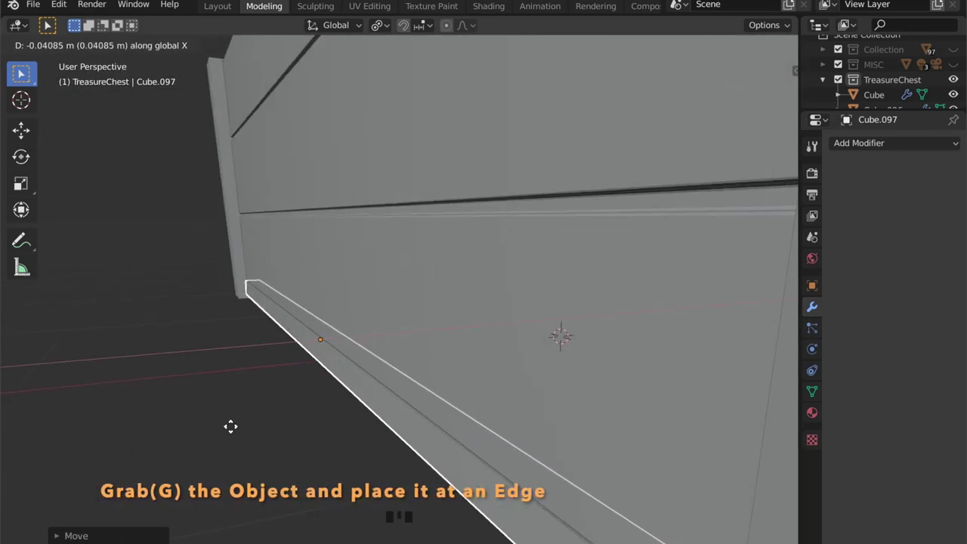
click(227, 441)
scroll(339, 402, down, 4)
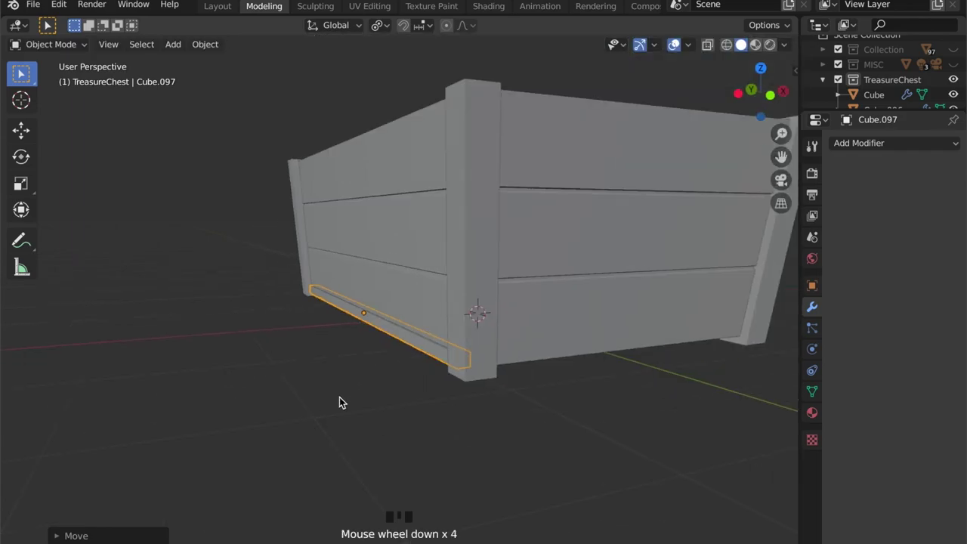
Set the band's origin to the 3D cursor and mirror it across X with a Mirror modifier.
scroll(340, 402, down, 1)
right_click(445, 362)
click(586, 375)
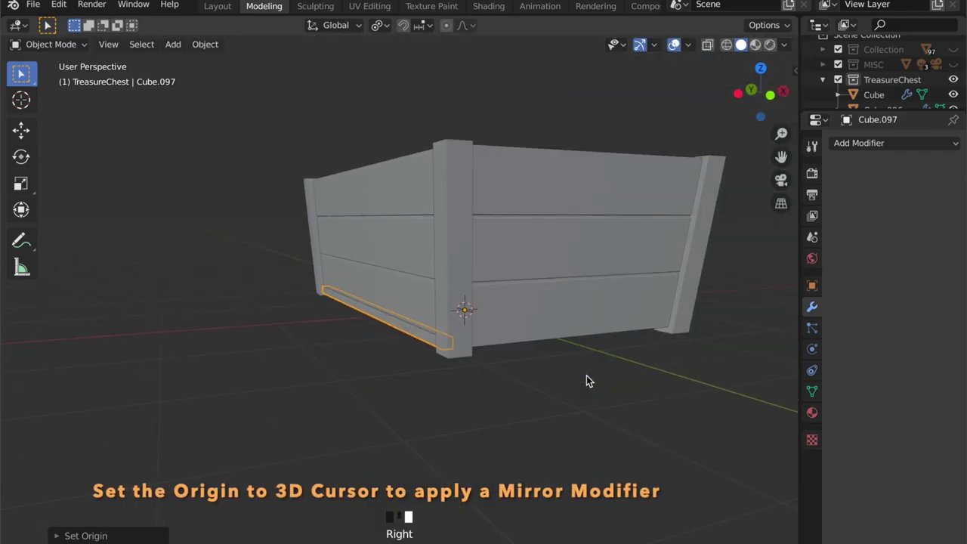
click(862, 143)
click(469, 213)
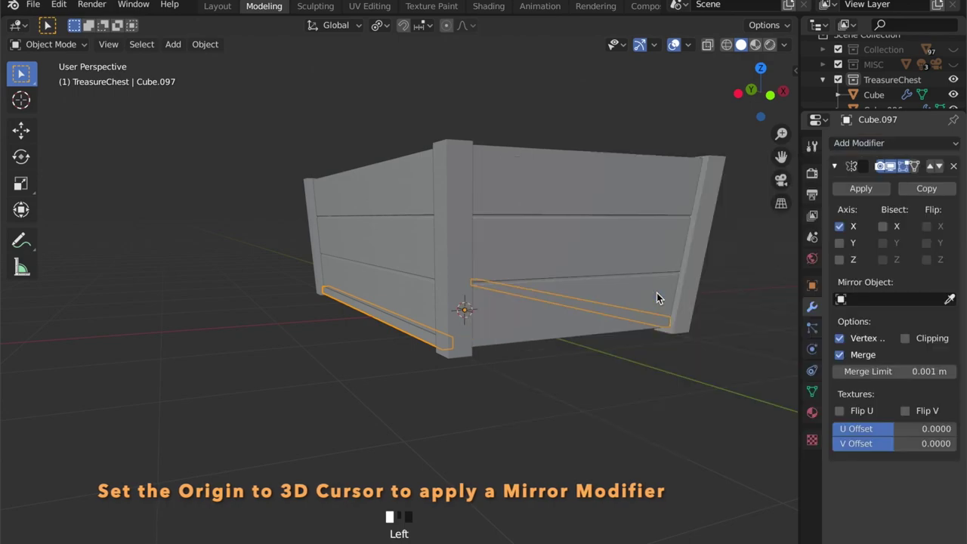
click(834, 166)
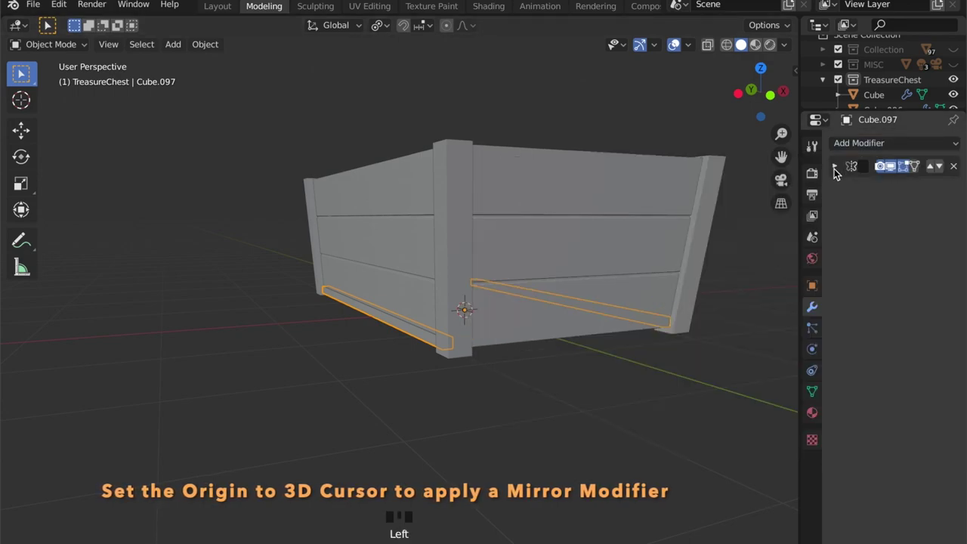
Duplicate the lower band and place the copy along the chest's upper edge, adjusting its height along Z.
click(440, 342)
key(shift+d)
click(419, 213)
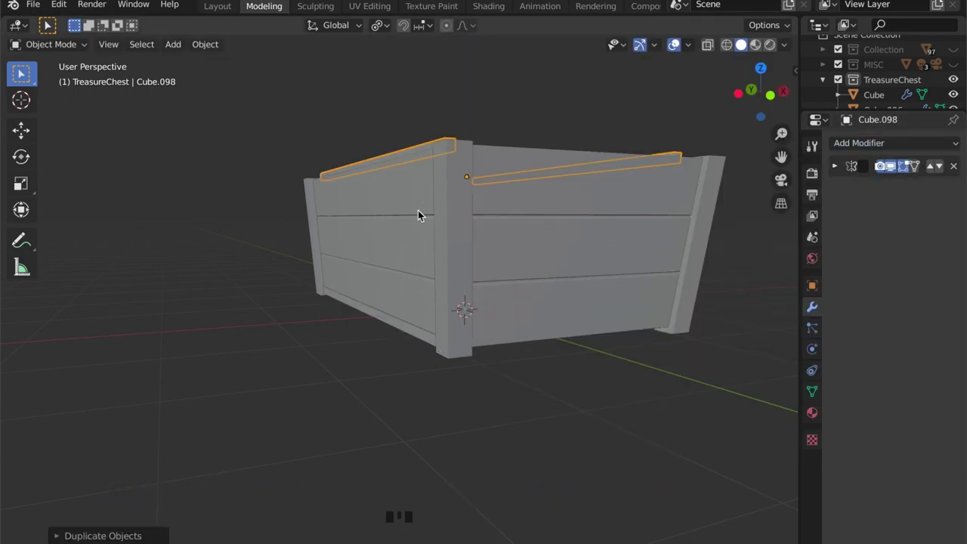
click(783, 91)
scroll(529, 161, up, 1)
key(g)
key(z)
click(498, 171)
Stretch the upper band along Y so it spans the gap between the tops of the corner posts.
key(s)
key(y)
click(516, 172)
key(Tab)
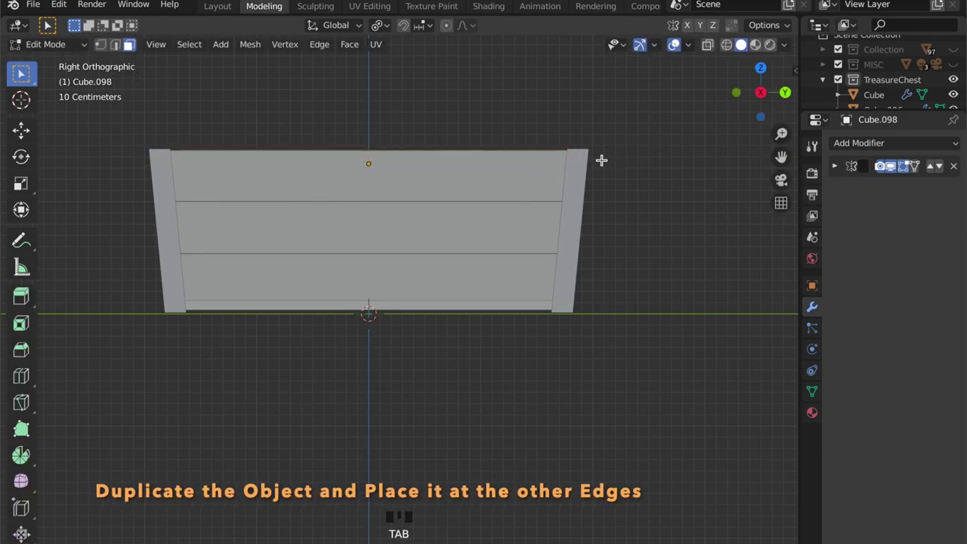
middle_drag(602, 160, 458, 212)
key(Tab)
key(g)
key(x)
right_click(463, 210)
In Edit Mode, shift the upper band's mesh along X onto the top plank and scale its cross-section without changing its length.
key(Tab)
key(g)
key(x)
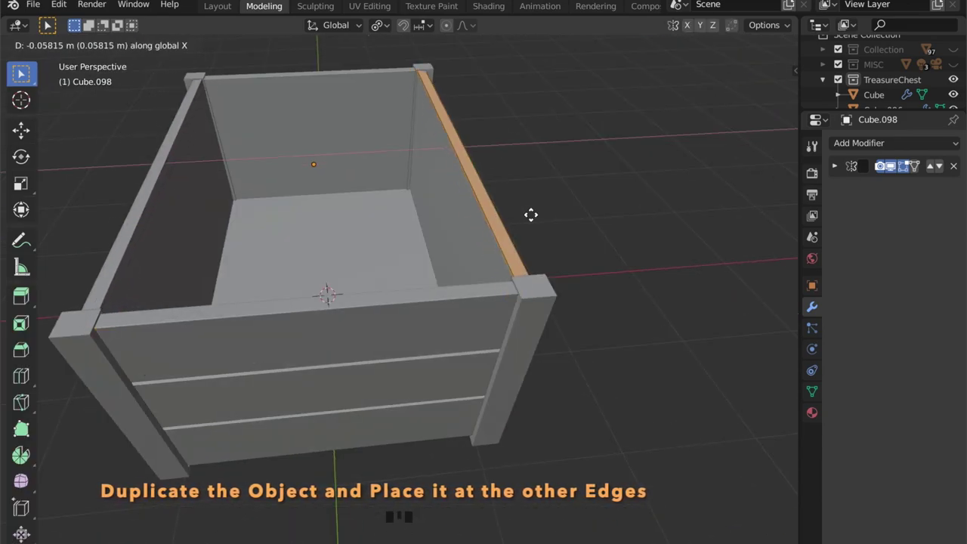
click(530, 228)
key(s)
key(shift+y)
click(517, 221)
Nudge the upper band's mesh along X over the plank's rim, rescale its thickness excluding Y, and return to Object Mode.
scroll(516, 219, up, 3)
middle_drag(516, 220, 431, 380)
key(g)
key(x)
click(529, 190)
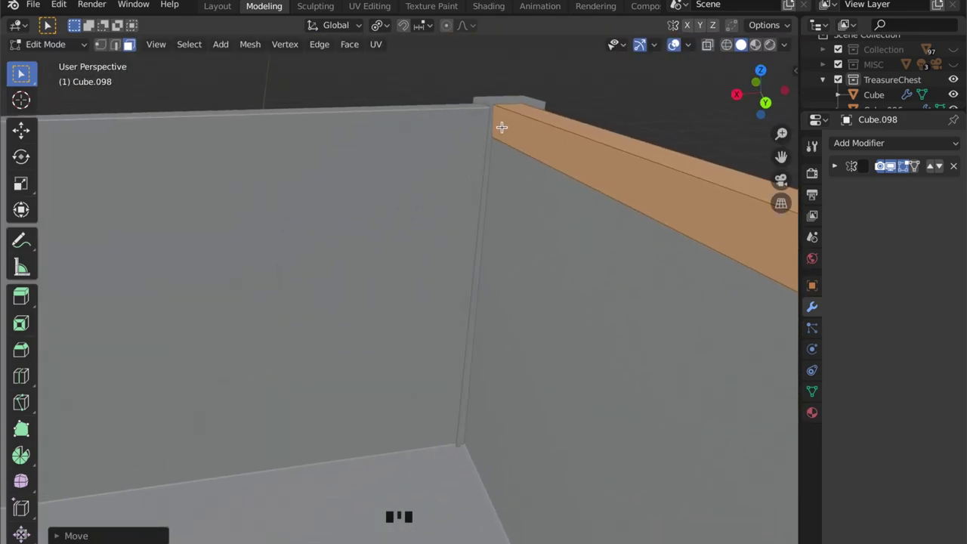
shift+scroll(605, 195, down, 3)
middle_drag(606, 195, 661, 272)
key(s)
key(shift+y)
click(621, 298)
key(Tab)
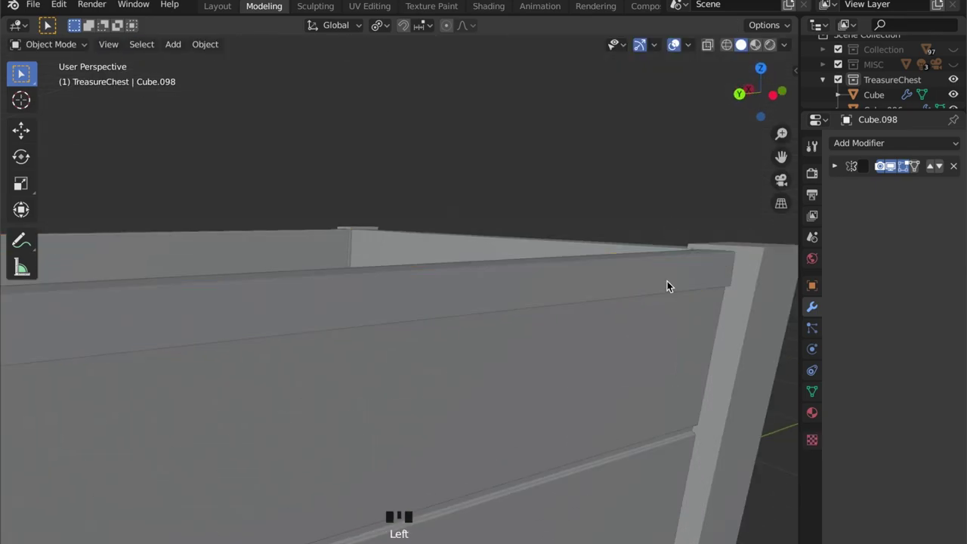
Duplicate the lower band and rotate the copy 90 degrees about Z.
scroll(667, 284, down, 5)
key(shift+a)
click(412, 420)
key(shift+d)
key(r)
key(z)
key(9)
key(0)
key(Return)
In Edit Mode, move the rotated band's mesh along Y to the lower edge of the chest's short side.
middle_drag(428, 408, 499, 444)
key(Tab)
key(g)
key(y)
click(423, 457)
Scale the short-side band along X to fit between the corner posts and return to Object Mode.
scroll(369, 468, up, 5)
key(s)
key(x)
click(465, 443)
scroll(466, 442, down, 4)
key(Tab)
Duplicate the short-side band and raise the copy along Z to the chest's upper edge.
key(shift+d)
key(z)
click(461, 289)
middle_drag(461, 289, 460, 438)
In Edit Mode, shift the upper short-side band's mesh along Y and Z onto the top plank's edge, and return to Object Mode.
key(Tab)
key(g)
key(y)
click(452, 309)
scroll(529, 384, up, 5)
key(g)
key(z)
click(526, 362)
key(Tab)
middle_drag(521, 378, 366, 421)
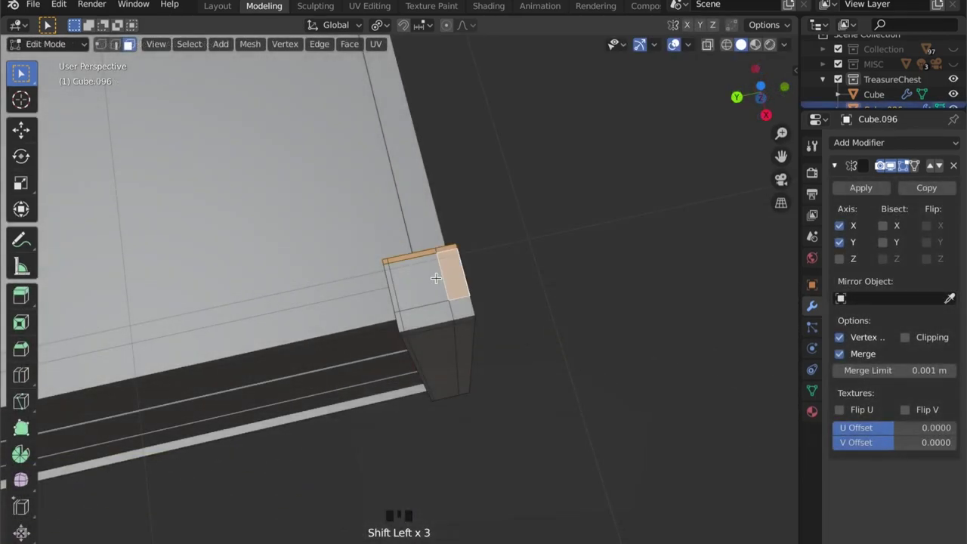
Select all of the corner post's bottom faces and extrude them to begin the chest's stand.
shift+click(424, 279)
shift+click(399, 325)
shift+click(399, 325)
shift+click(399, 323)
shift+click(424, 317)
shift+click(461, 306)
middle_drag(459, 317, 400, 264)
shift+middle_drag(408, 302, 438, 379)
scroll(524, 360, up, 4)
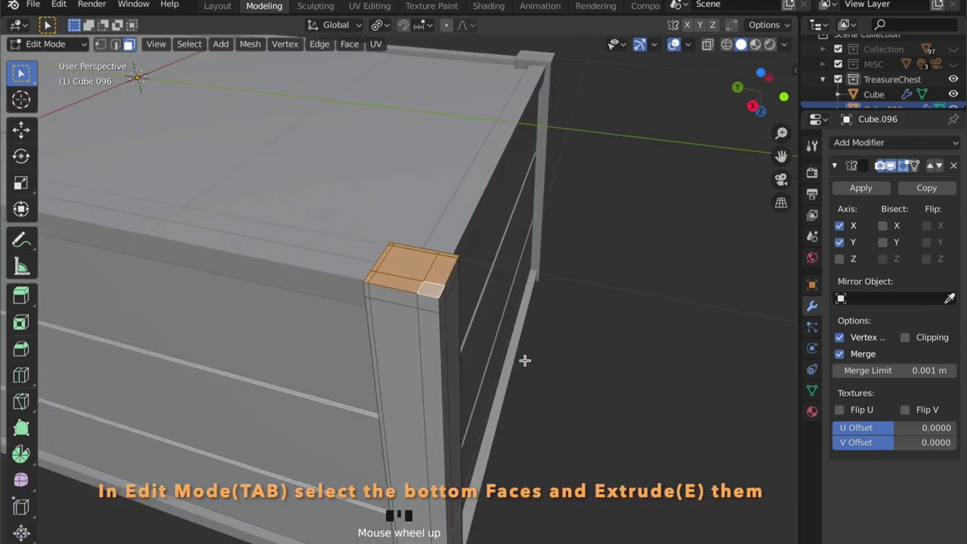
middle_drag(550, 352, 503, 406)
key(e)
click(504, 398)
Scale the corner post's extruded bottom faces inward and shift them slightly along Z.
key(s)
click(540, 329)
key(g)
key(z)
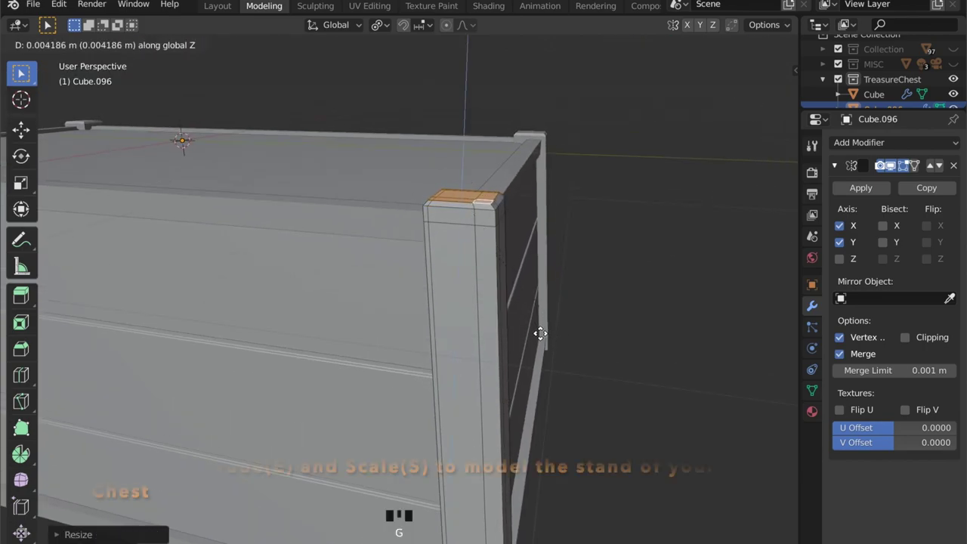
click(540, 331)
Extrude the corner post's bottom faces three more times, scaling them after each extrusion to form a stepped foot.
key(e)
click(540, 329)
key(s)
click(552, 330)
key(e)
click(550, 322)
key(s)
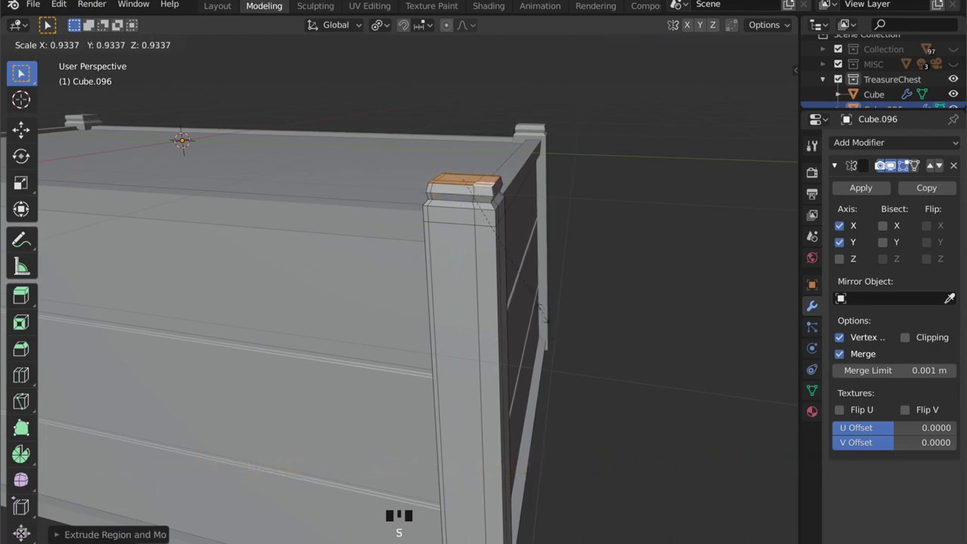
click(543, 315)
key(e)
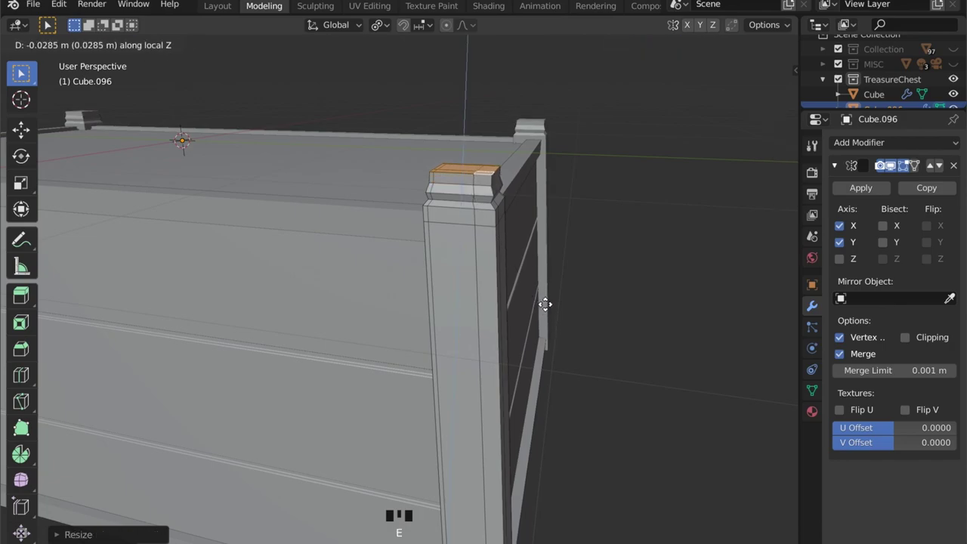
click(545, 303)
key(s)
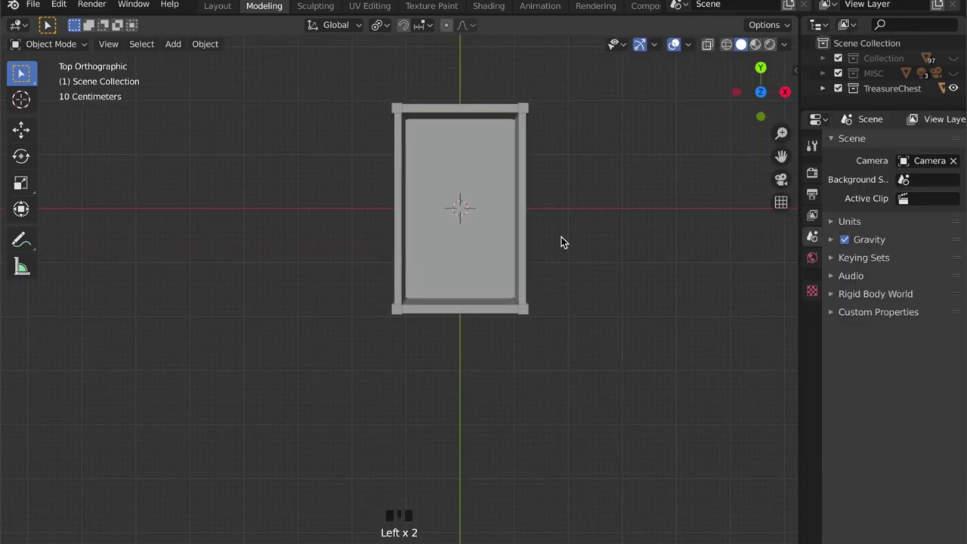
Add a cube for the chest's cover, scale it to the body's width and stretch it along Y to the body's length.
key(shift+a)
mouse_move(561, 236)
click(687, 255)
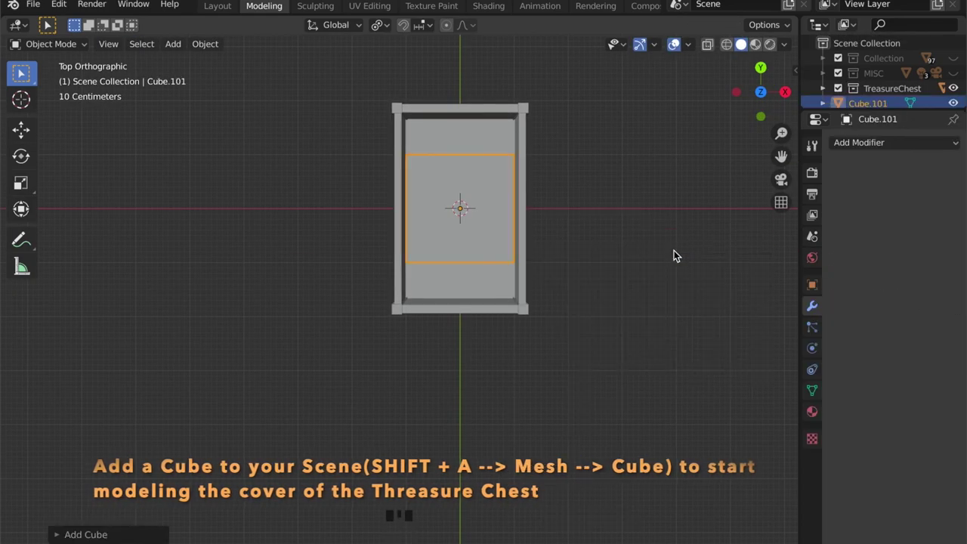
key(s)
click(649, 258)
key(s)
key(y)
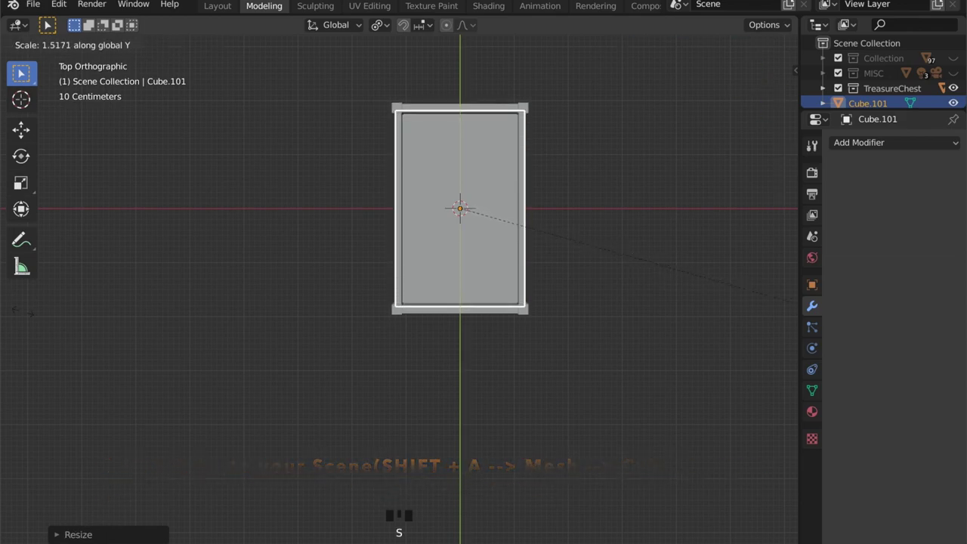
click(172, 355)
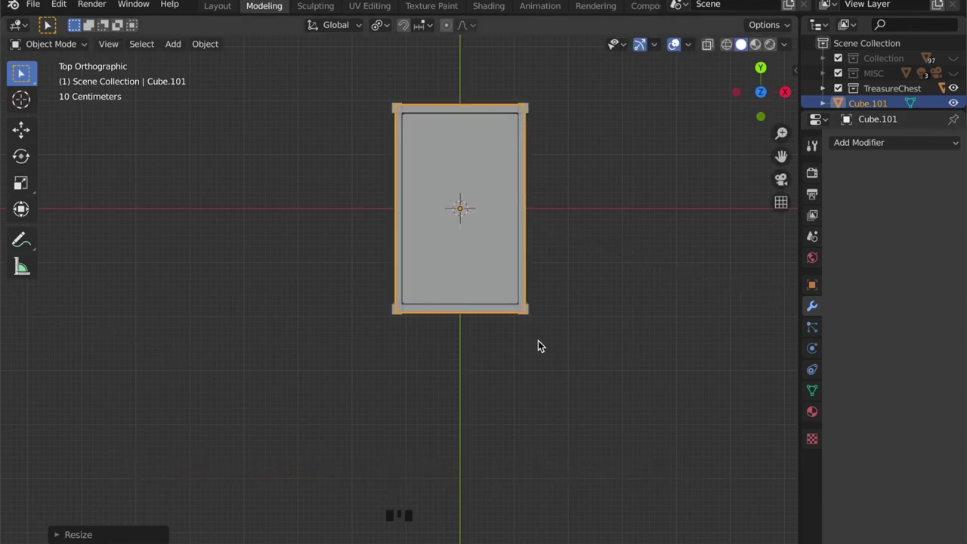
Raise the cover cube along Z above the chest body and flatten it along Z into a slab.
middle_drag(537, 340, 531, 217)
key(g)
key(z)
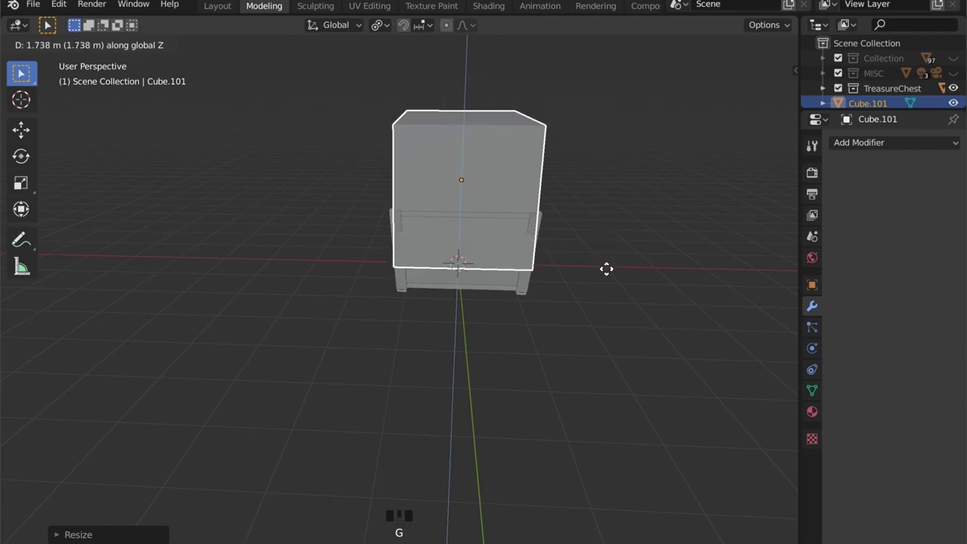
click(606, 267)
key(s)
key(z)
click(462, 207)
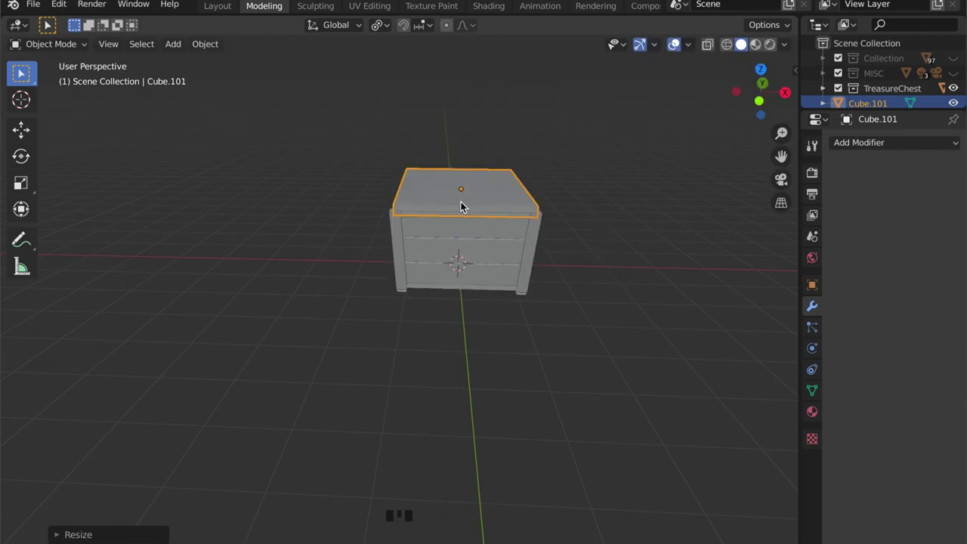
In front view, move the cover slab along Z to just above the chest's rim and reduce its thickness along Z.
click(759, 100)
scroll(487, 234, up, 2)
shift+middle_drag(514, 236, 415, 373)
scroll(438, 322, up, 3)
key(g)
key(z)
click(446, 333)
key(s)
key(z)
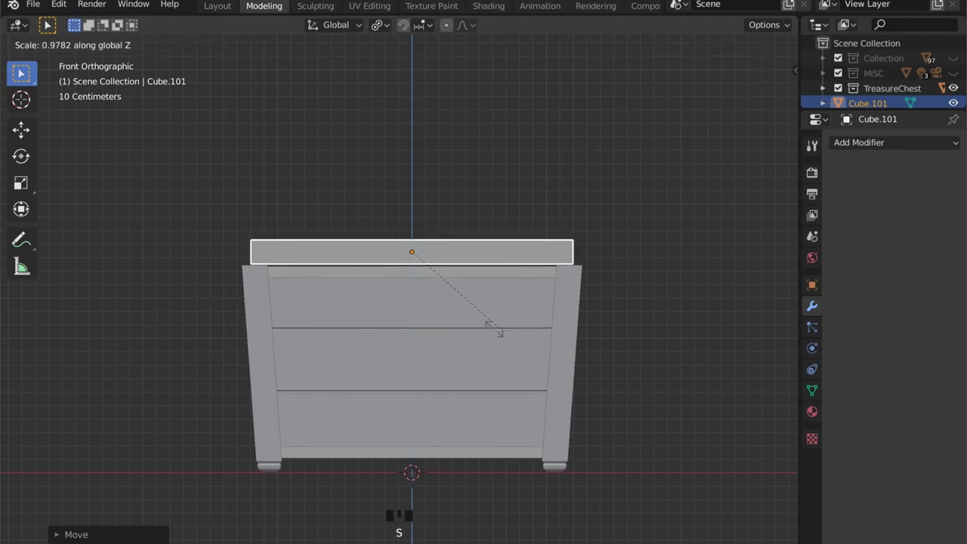
click(474, 320)
key(h)
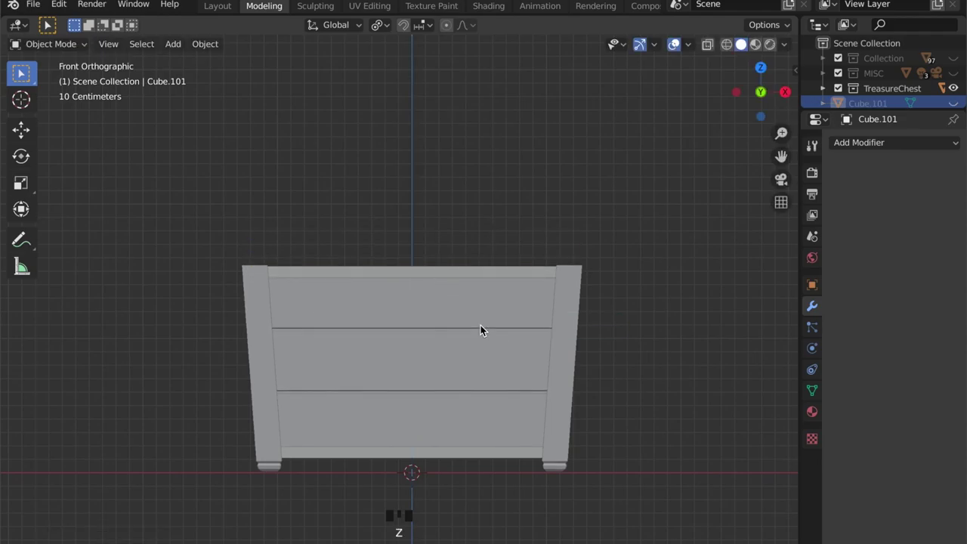
key(alt+z)
key(alt+z)
key(alt+h)
Scale the cover slab uniformly to fit the corner posts' outer width and seat it on the rim along Z.
key(s)
click(508, 258)
key(g)
key(z)
click(507, 262)
In Edit Mode, add four evenly spaced lengthwise loop cuts to the cover slab without sliding them.
middle_drag(468, 275, 485, 398)
key(Tab)
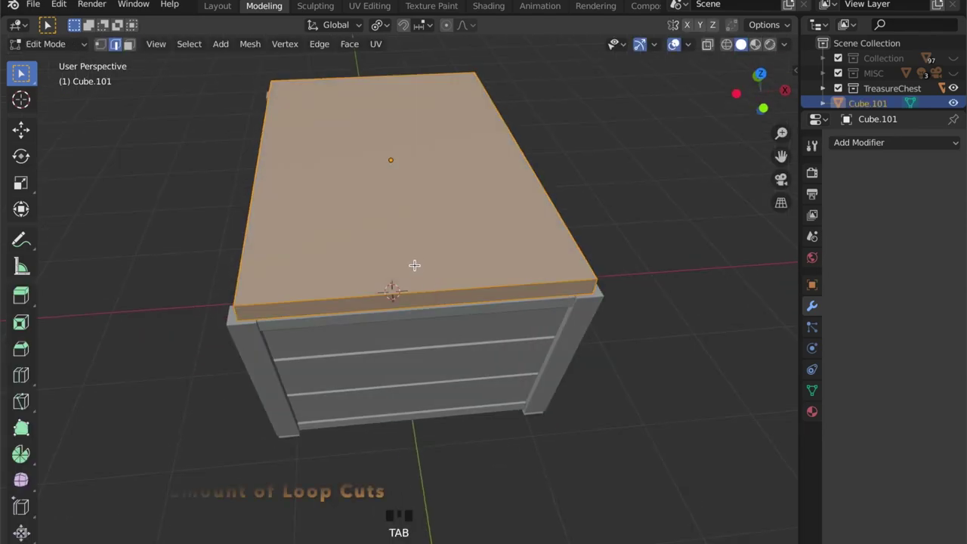
key(super+r)
scroll(413, 265, up, 3)
click(414, 265)
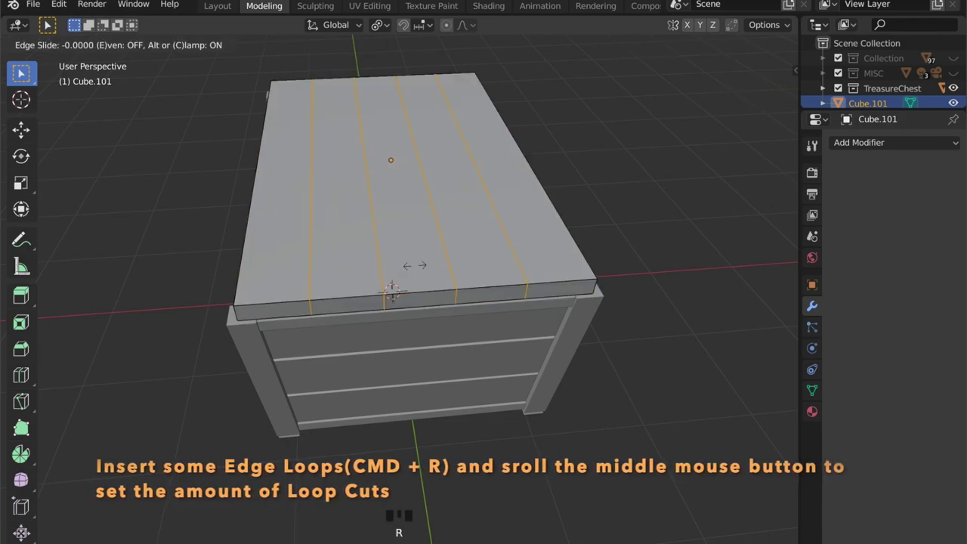
right_click(414, 268)
scroll(411, 260, down, 4)
middle_drag(407, 251, 395, 207)
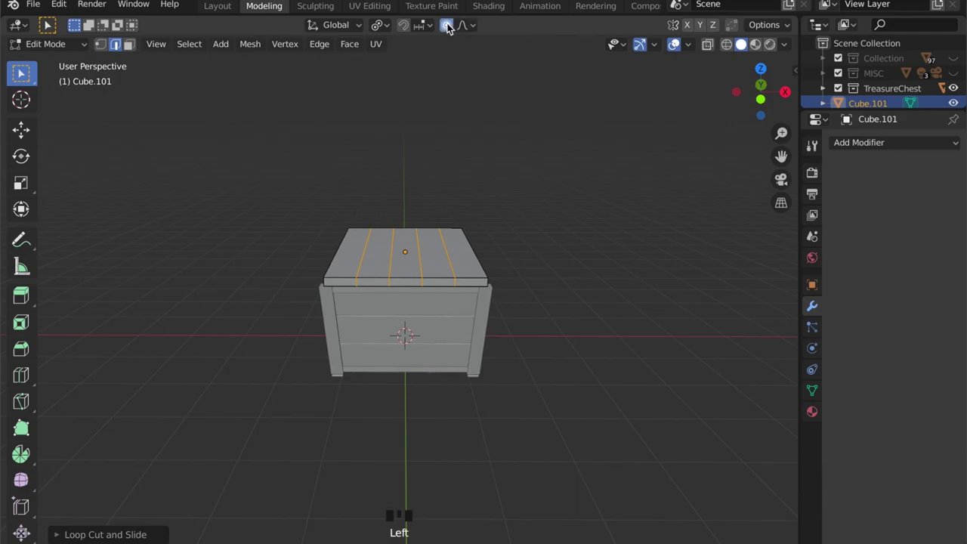
key(g)
key(z)
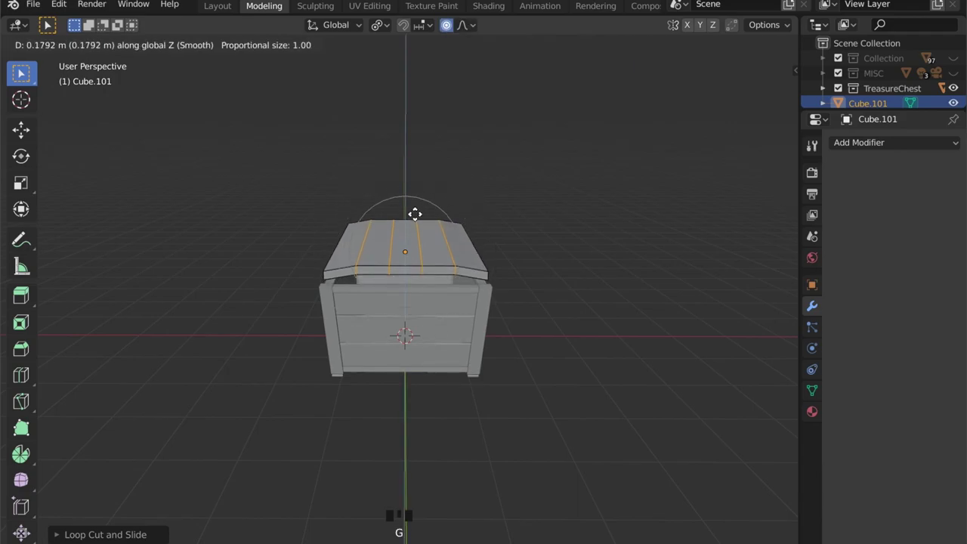
scroll(414, 202, up, 3)
right_click(408, 237)
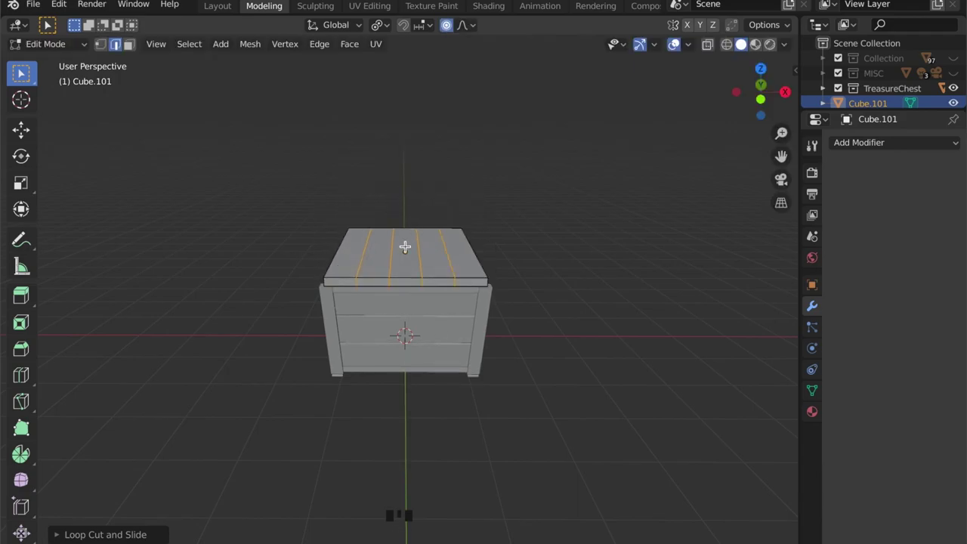
Raise the faces of the cover's middle strip about 0.67 m along Z with smooth proportional editing to arch the cover.
key(3)
key(g)
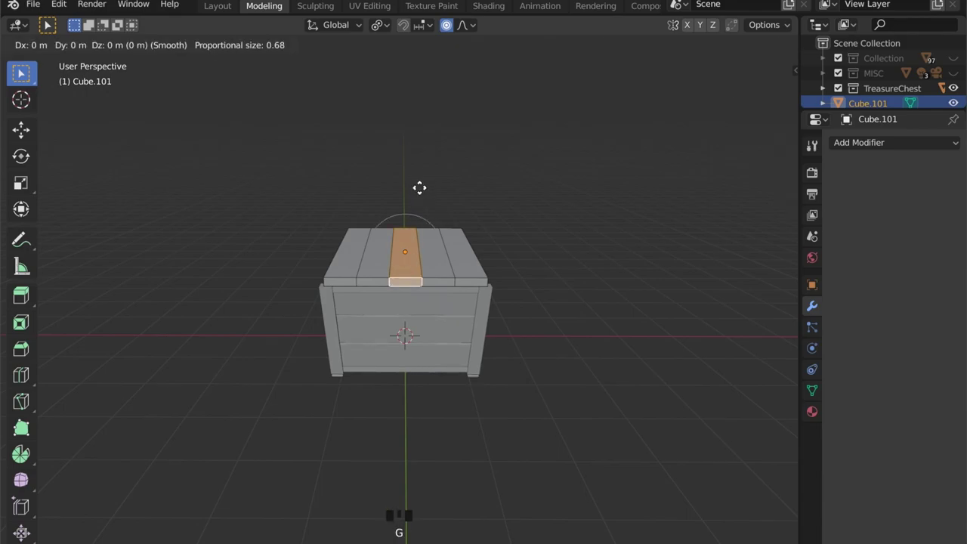
key(z)
scroll(420, 178, down, 2)
scroll(418, 162, down, 4)
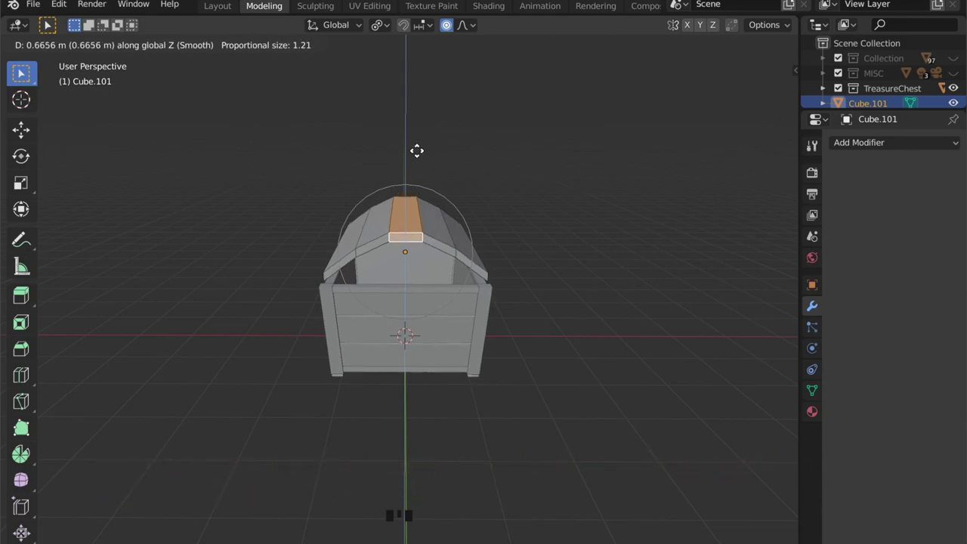
click(417, 150)
Raise the cover's middle strip further along Z with a larger proportional size to round out the arch.
mouse_move(513, 209)
middle_down()
mouse_move(507, 179)
mouse_move(514, 197)
middle_up()
key(g)
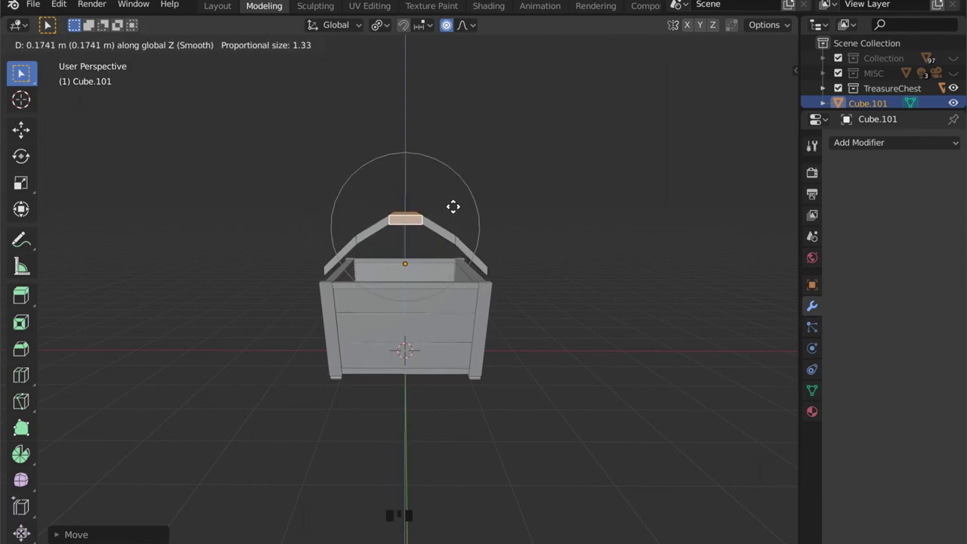
click(451, 220)
key(g)
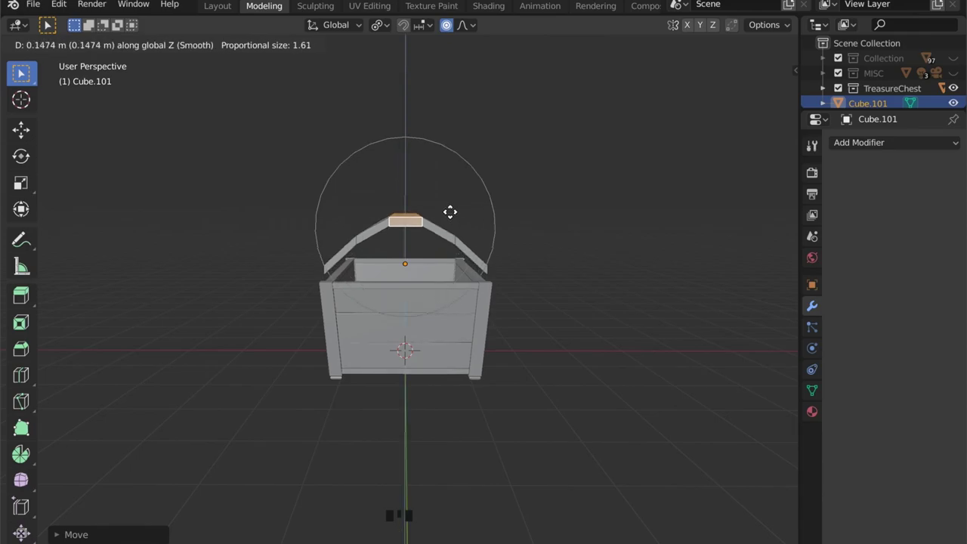
click(449, 208)
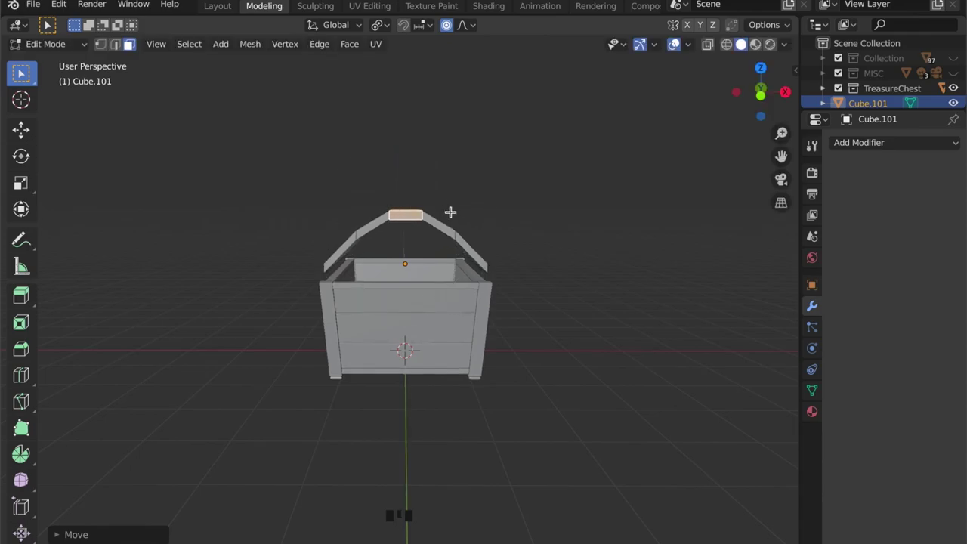
In Object Mode, lower the arched cover along Z until its lower edges rest on the chest's rim, checking in front view.
middle_drag(449, 211, 464, 220)
key(Tab)
key(g)
key(z)
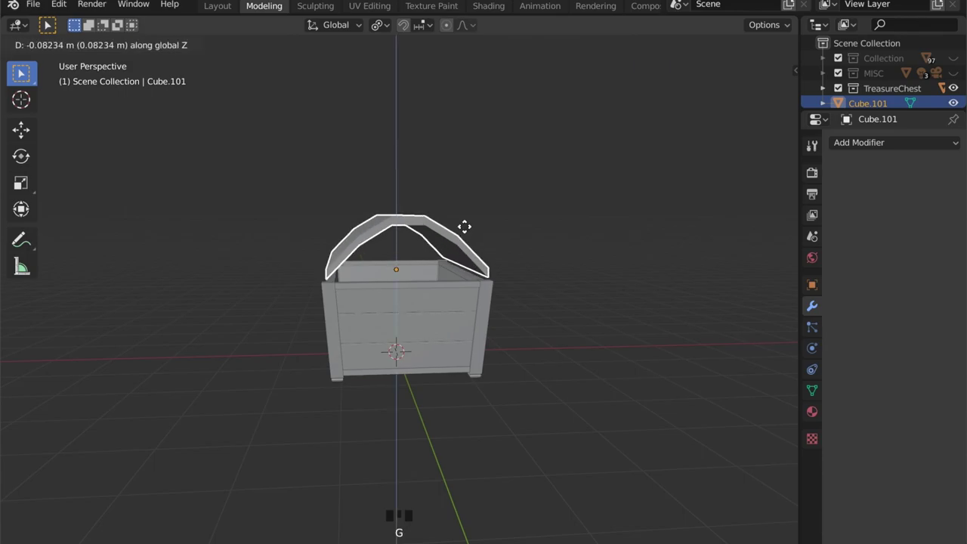
click(464, 223)
click(764, 92)
scroll(442, 251, up, 3)
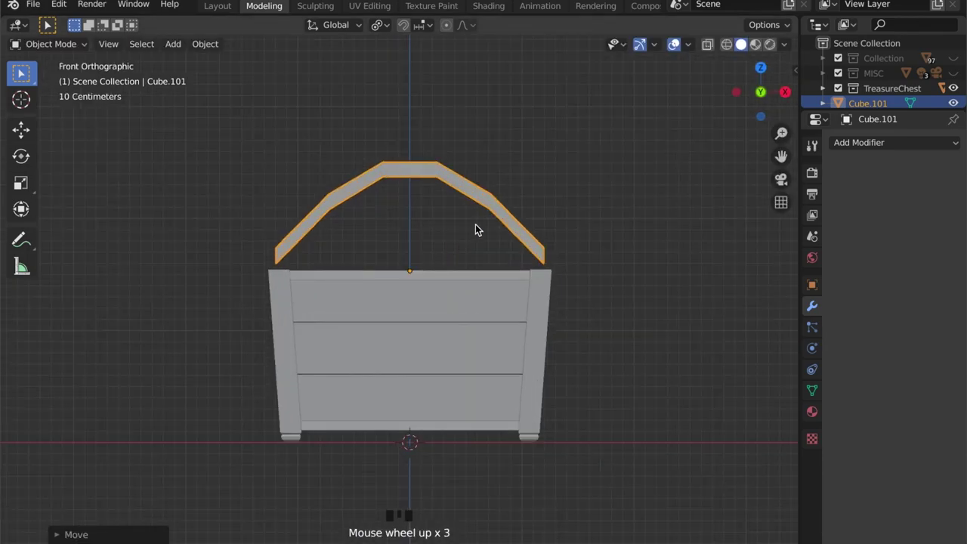
key(g)
key(z)
click(475, 229)
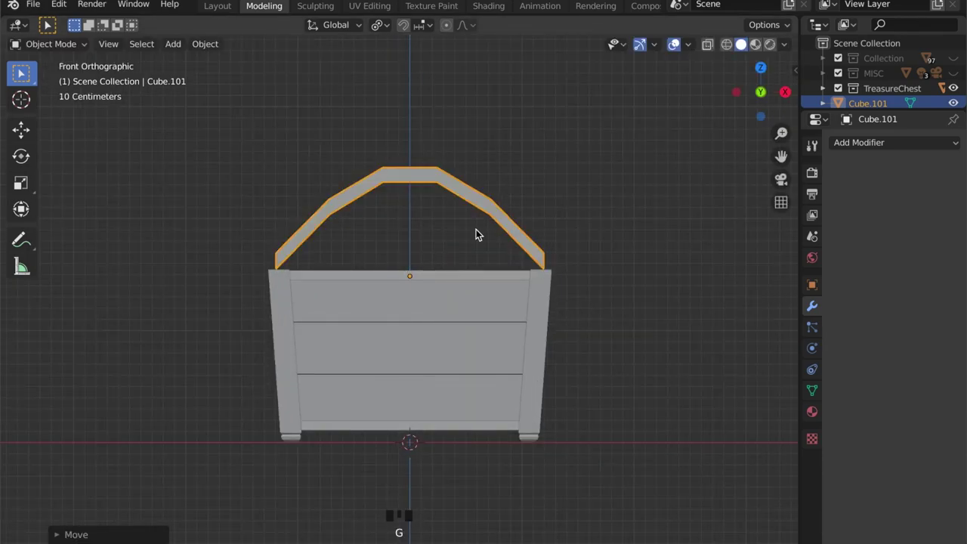
In Edit Mode, select one of the cover's low inner edges and snap the 3D cursor to it.
middle_drag(476, 229, 381, 287)
key(Tab)
key(2)
click(374, 279)
key(shift+s)
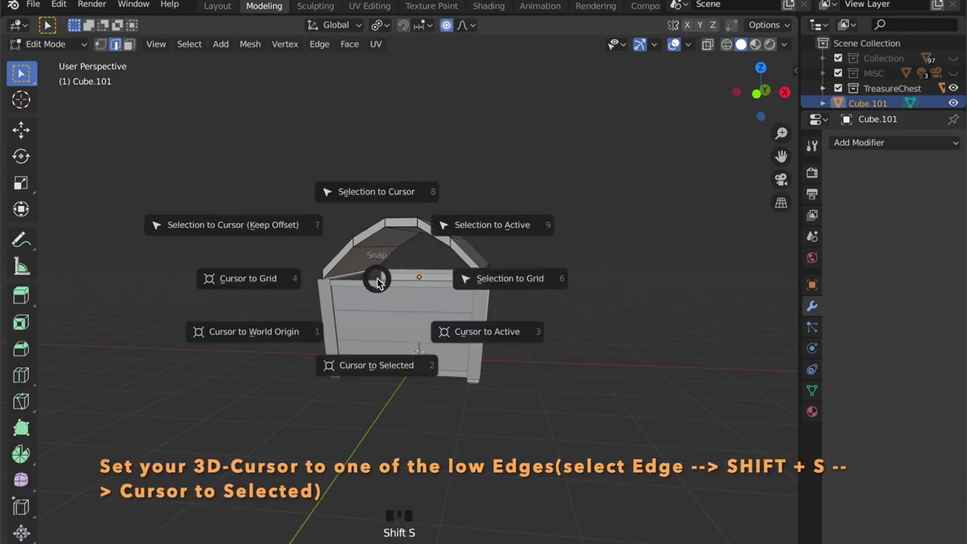
click(374, 364)
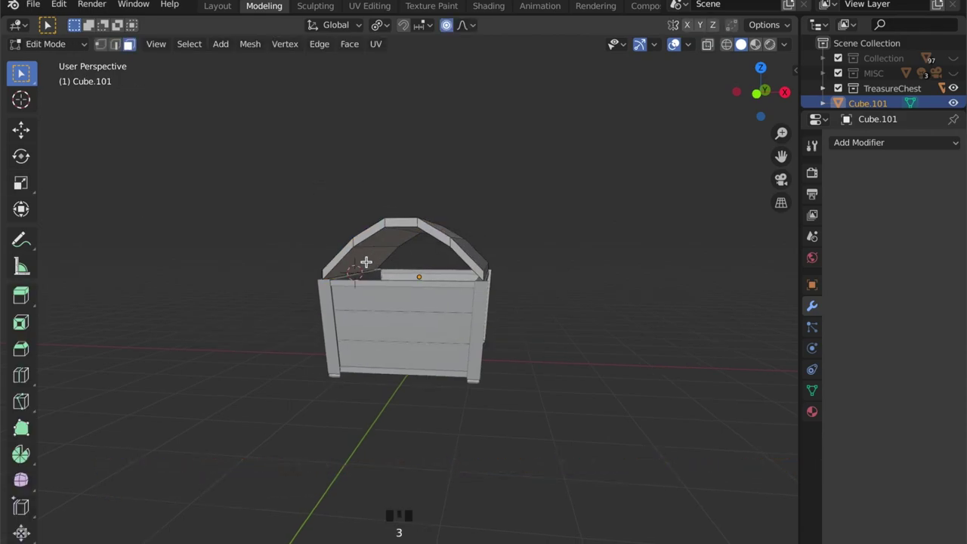
Select all the inner faces on the underside of the arched cover, with proportional editing turned off.
middle_drag(386, 240, 405, 234)
shift+click(410, 235)
middle_drag(452, 262, 471, 277)
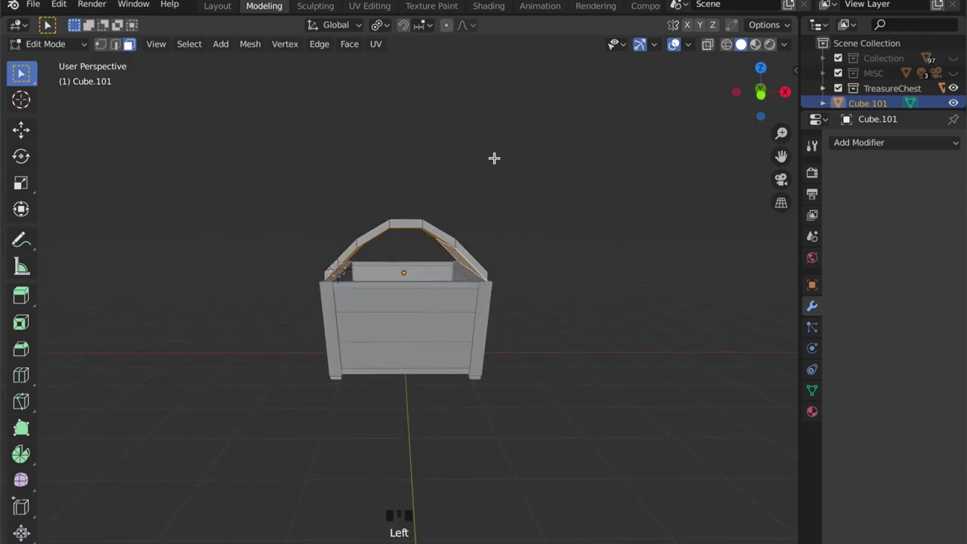
key(s)
key(z)
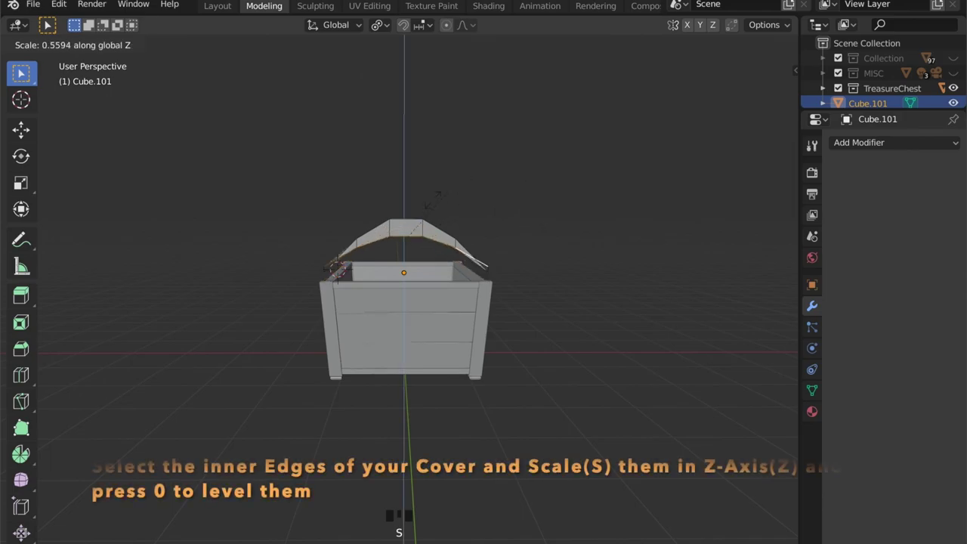
key(0)
key(Return)
key(g)
key(z)
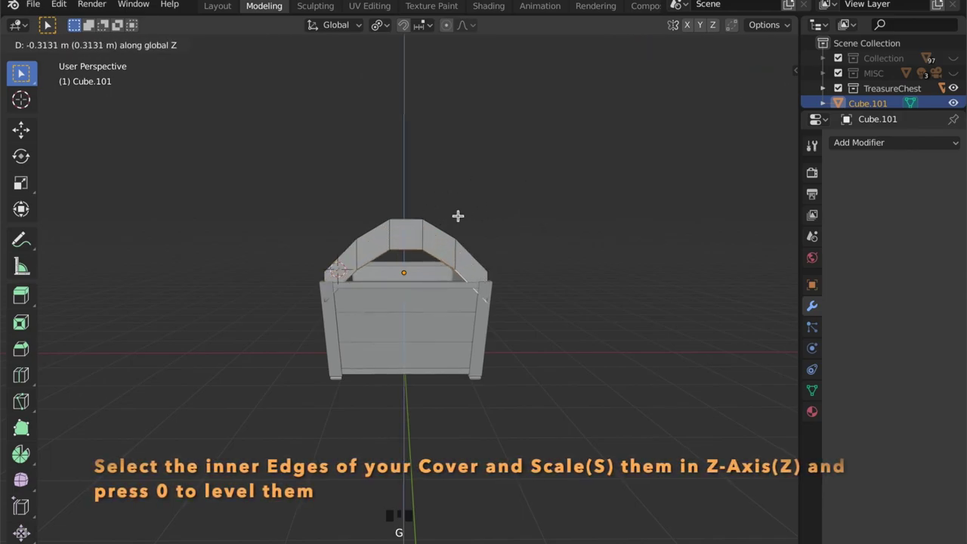
click(459, 259)
key(s)
key(Escape)
Set the pivot point to the 3D Cursor and scale the cover's inner faces to 0 along Z to level them.
click(379, 25)
click(418, 59)
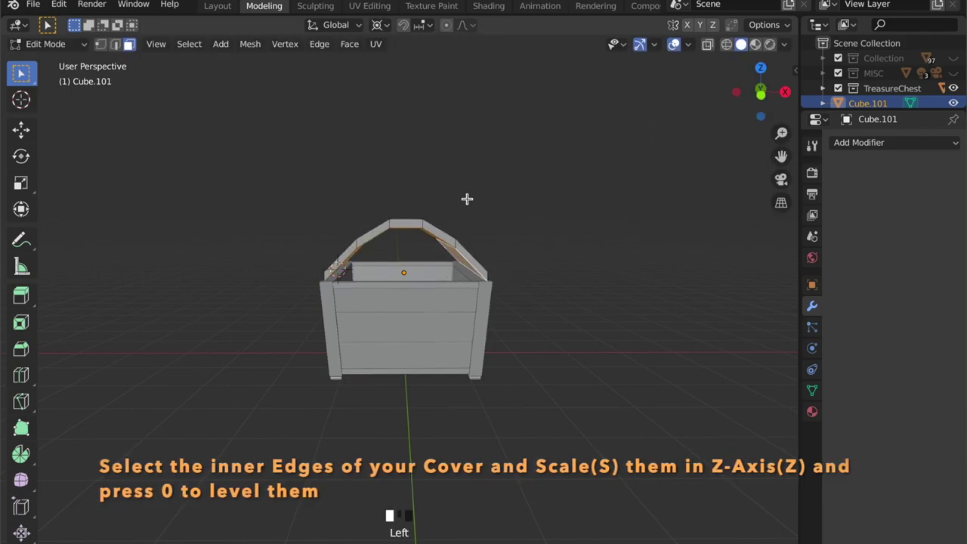
key(s)
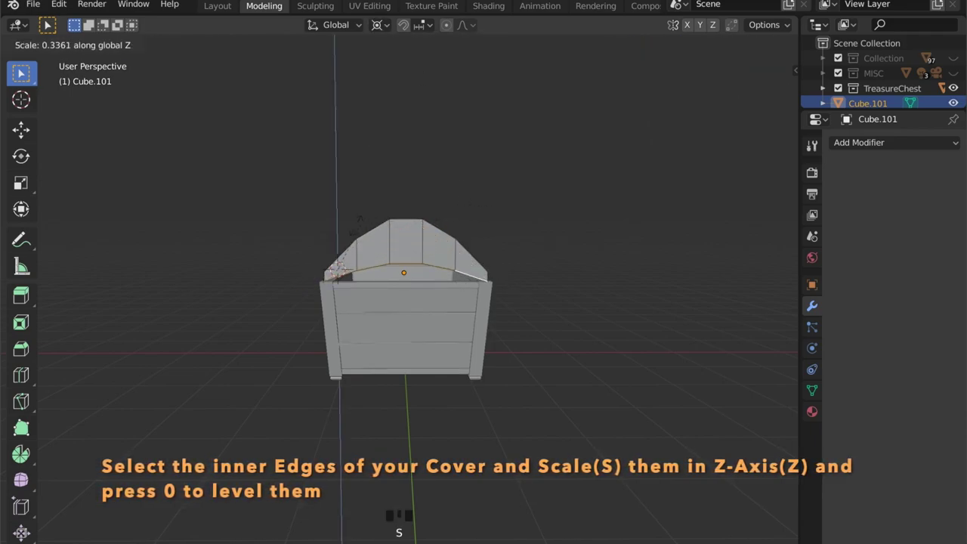
key(Return)
Reset the 3D cursor to the world origin.
middle_drag(326, 256, 466, 259)
key(shift+s)
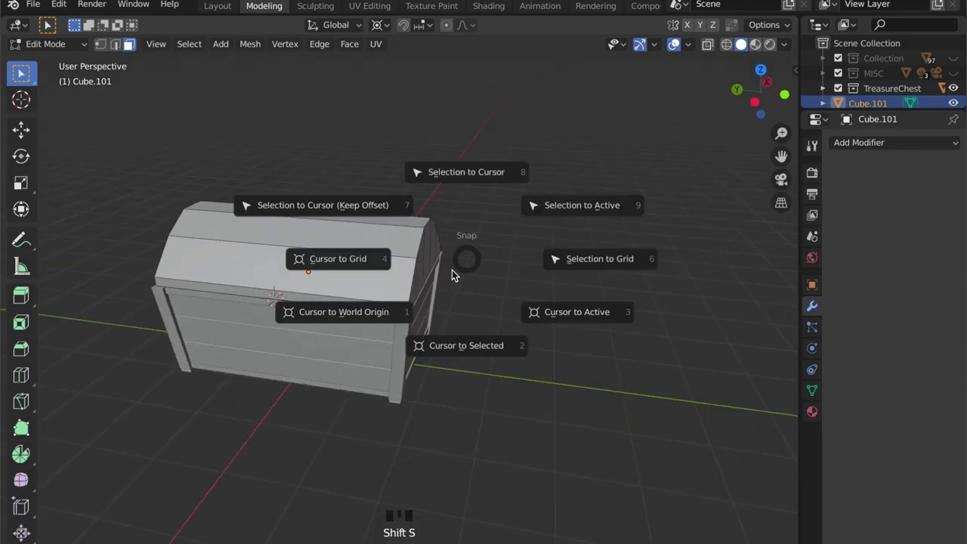
click(347, 314)
Select the two top end edges of the arched cover and scale them to about 1.04 along Y with proportional editing enabled.
middle_drag(485, 294, 664, 348)
key(2)
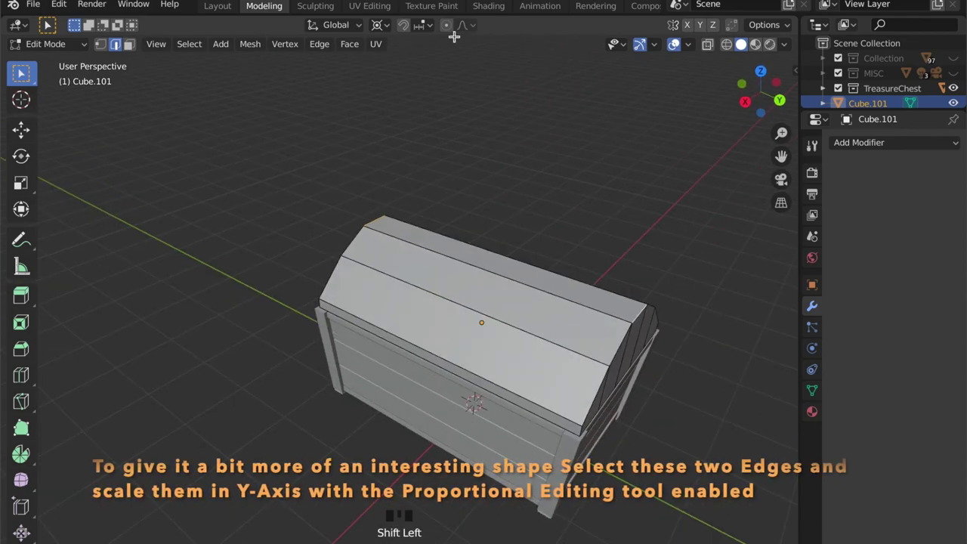
key(s)
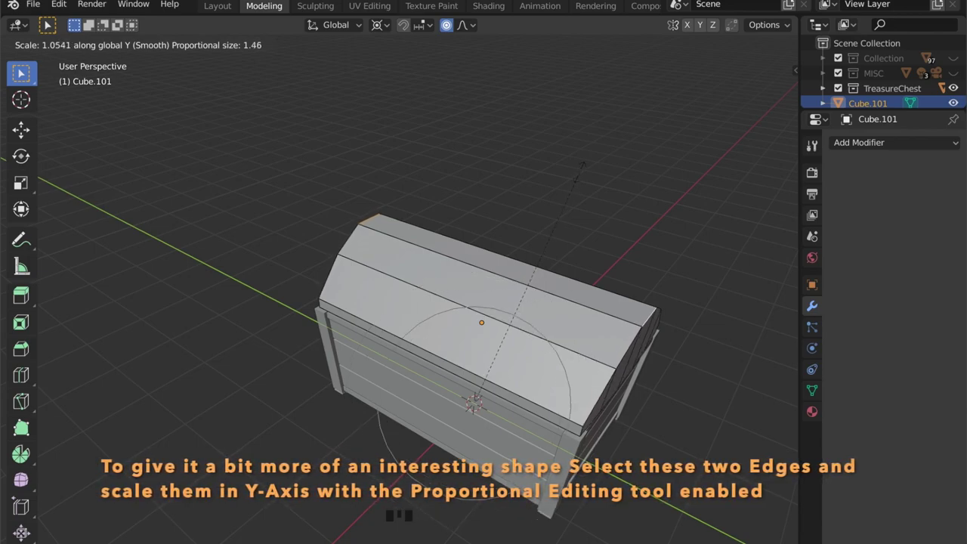
mouse_move(586, 154)
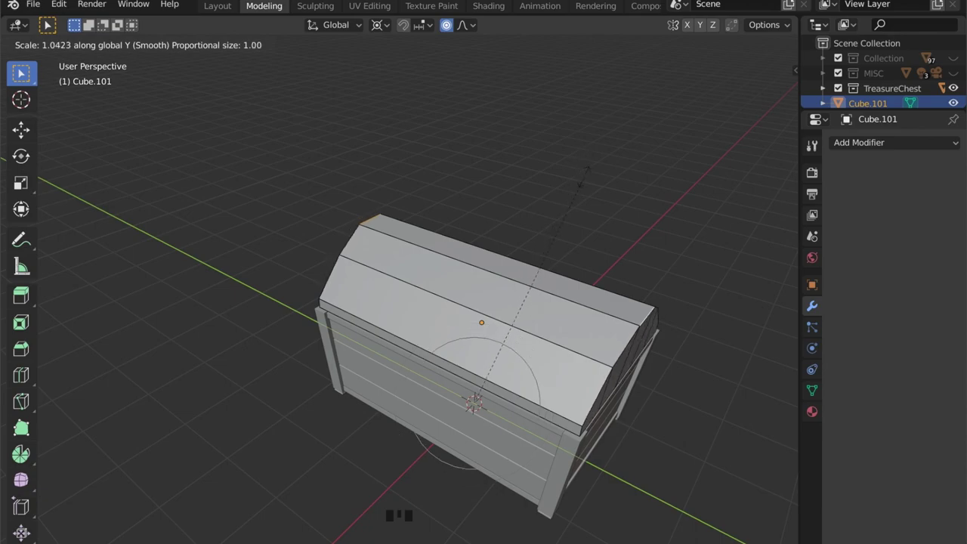
click(582, 161)
middle_drag(583, 160, 352, 220)
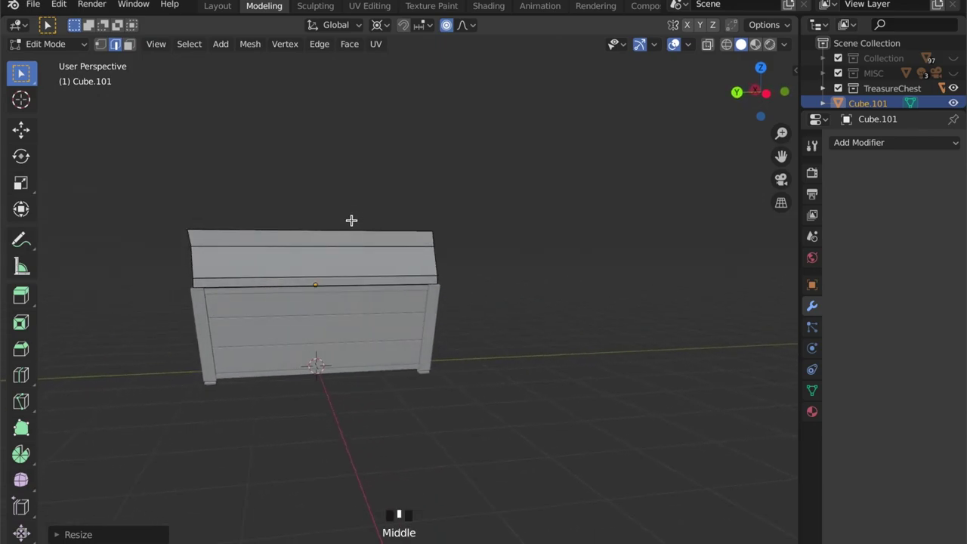
click(764, 92)
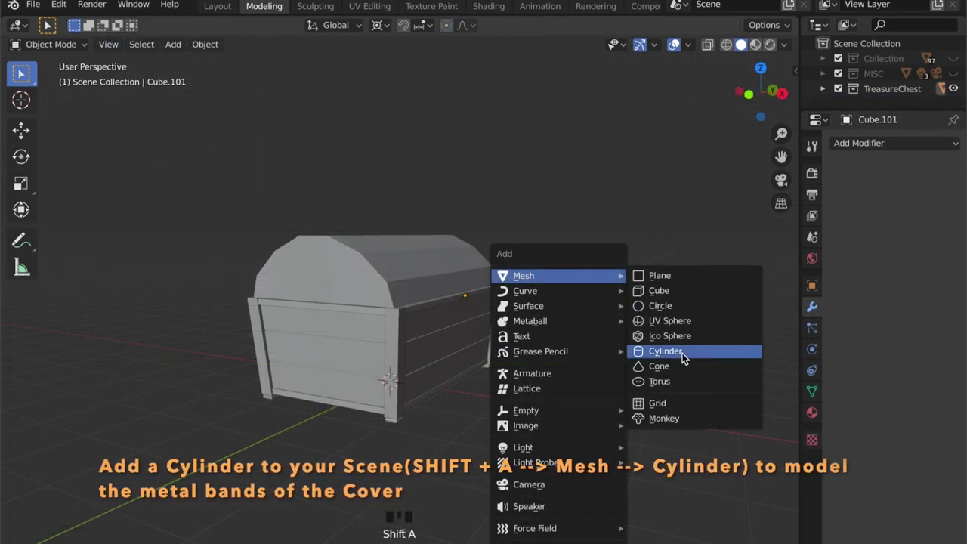
Add a cylinder for the cover's metal band and rotate it 90° about the X axis.
click(682, 352)
key(r)
key(x)
key(9)
key(0)
key(Return)
Raise the cylinder along Z to the height of the chest's arched cover.
key(g)
key(z)
click(573, 251)
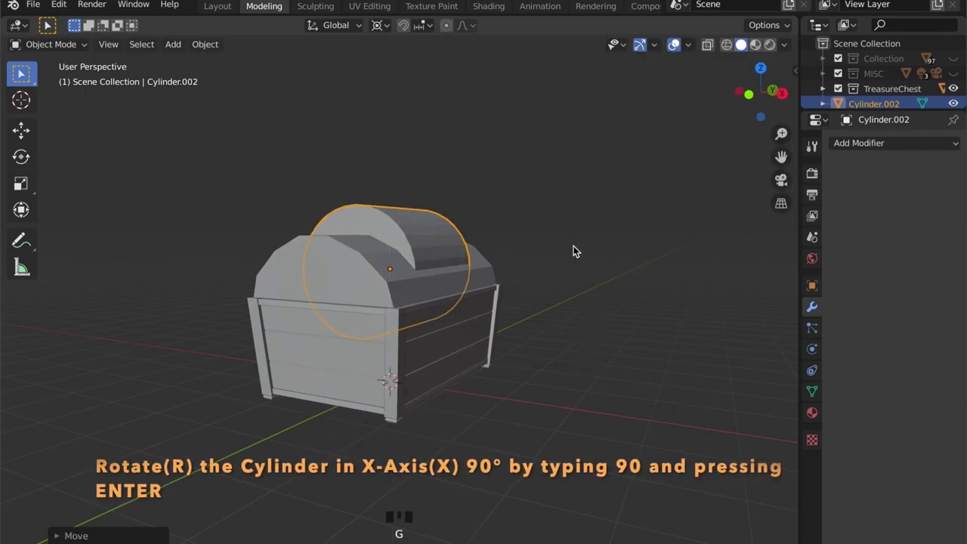
In Edit Mode with X-ray on, delete the cylinder's lower vertices to leave an open half-arch.
mouse_move(524, 268)
middle_down()
mouse_move(600, 279)
mouse_move(515, 259)
middle_up()
scroll(516, 259, up, 1)
scroll(521, 253, up, 1)
key(Tab)
key(alt+z)
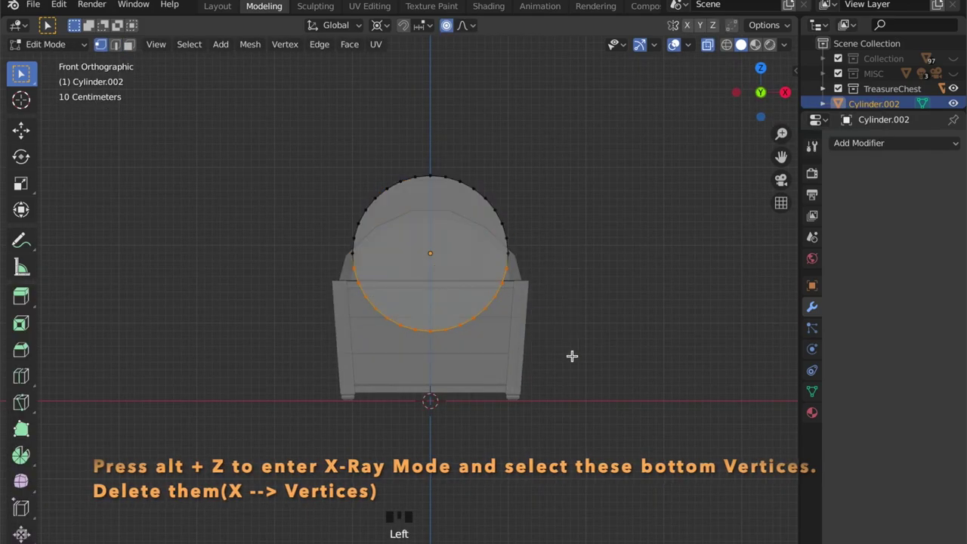
key(x)
click(556, 321)
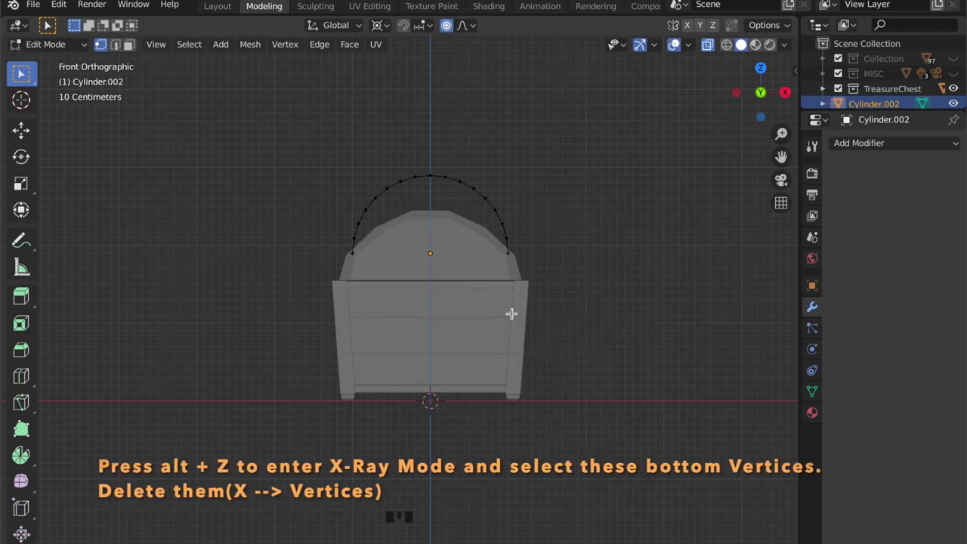
key(Tab)
Turn off X-ray and scale the half-cylinder to about 0.2 along Y to form a narrow band.
middle_drag(504, 305, 555, 296)
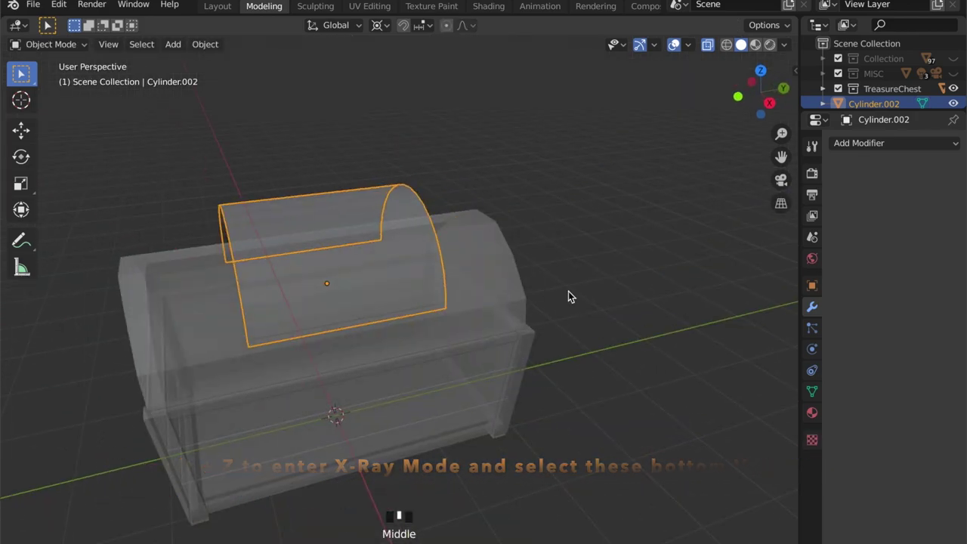
key(alt+z)
key(s)
key(y)
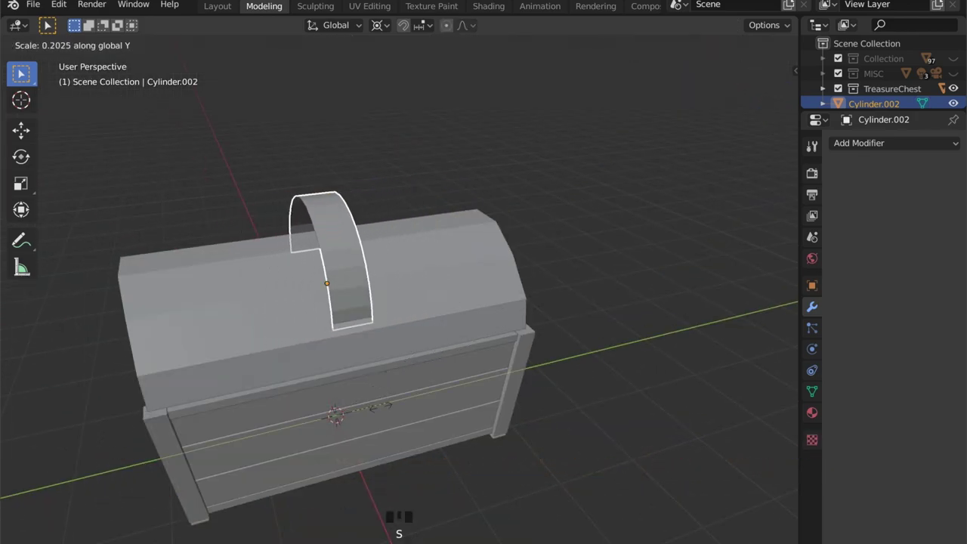
click(396, 392)
Move the band to the cover's outer end above the corner post and lower it about 0.31 m along Z.
middle_drag(396, 392, 385, 362)
click(749, 84)
scroll(578, 254, up, 2)
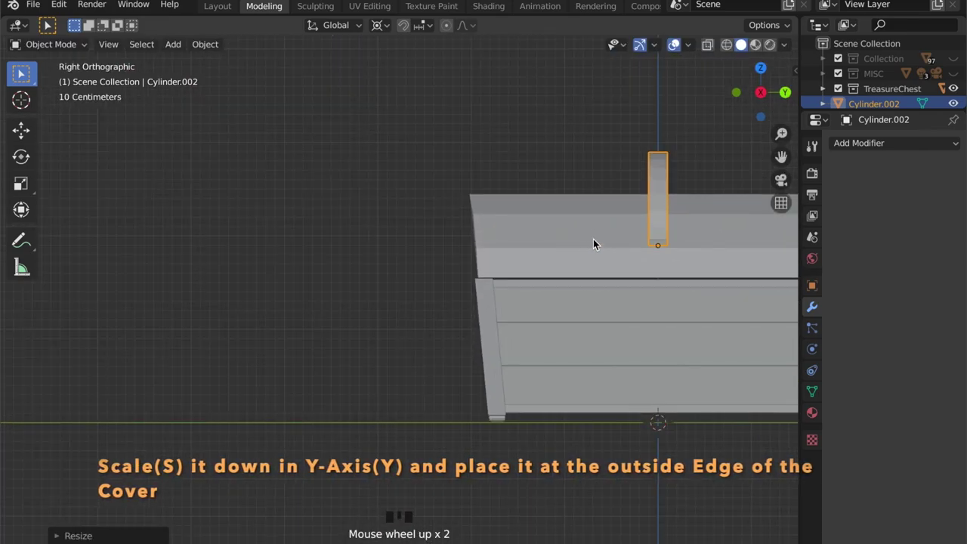
key(g)
click(416, 285)
scroll(541, 254, up, 3)
shift+middle_drag(541, 254, 477, 274)
key(g)
key(z)
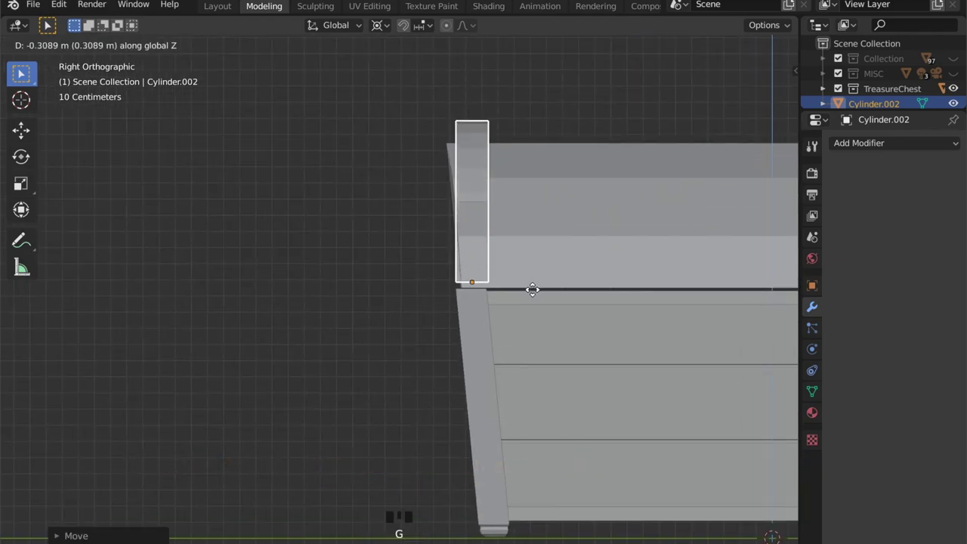
click(531, 293)
Set the pivot point to Individual Origins and scale the band to about 0.95 along Y to match the corner post's width.
scroll(531, 292, up, 2)
shift+middle_drag(494, 287, 459, 282)
click(379, 26)
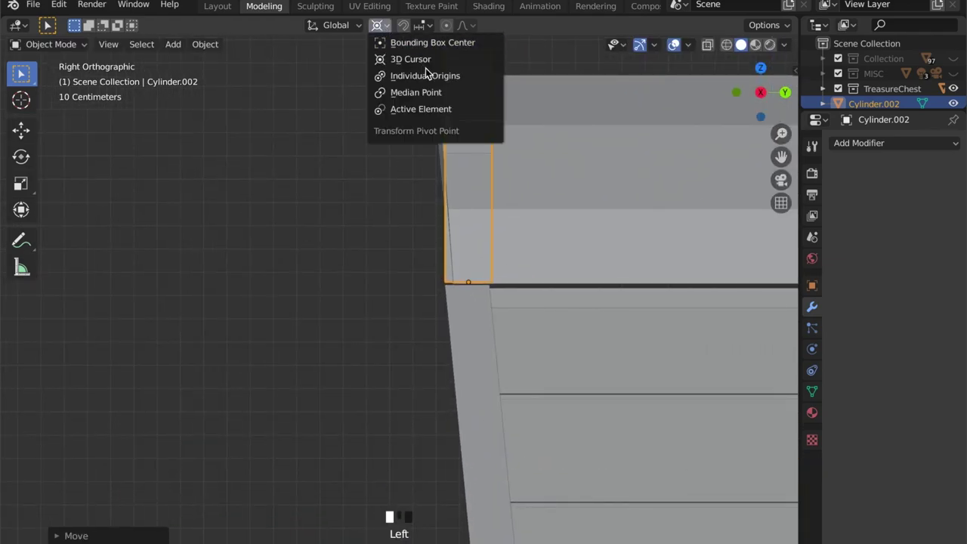
click(427, 76)
key(s)
key(y)
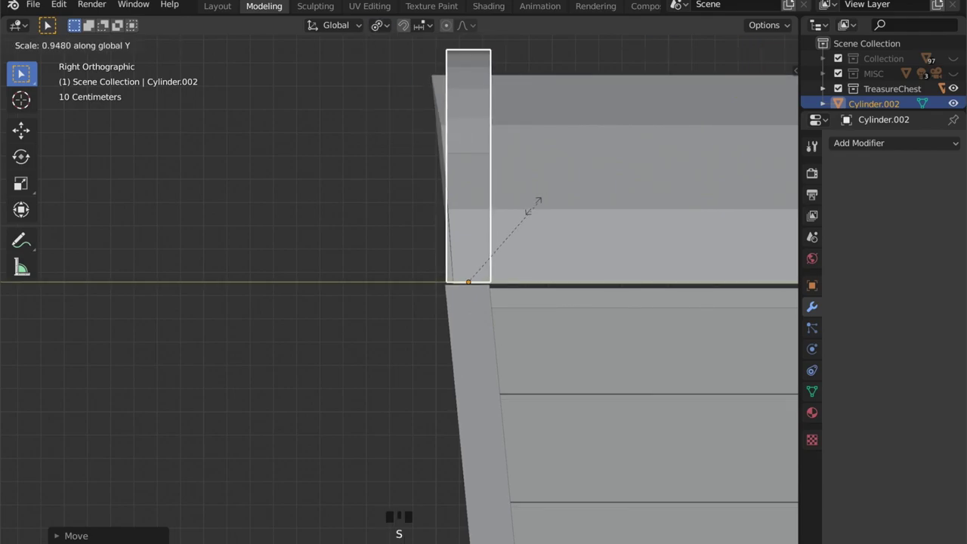
click(534, 206)
key(g)
key(y)
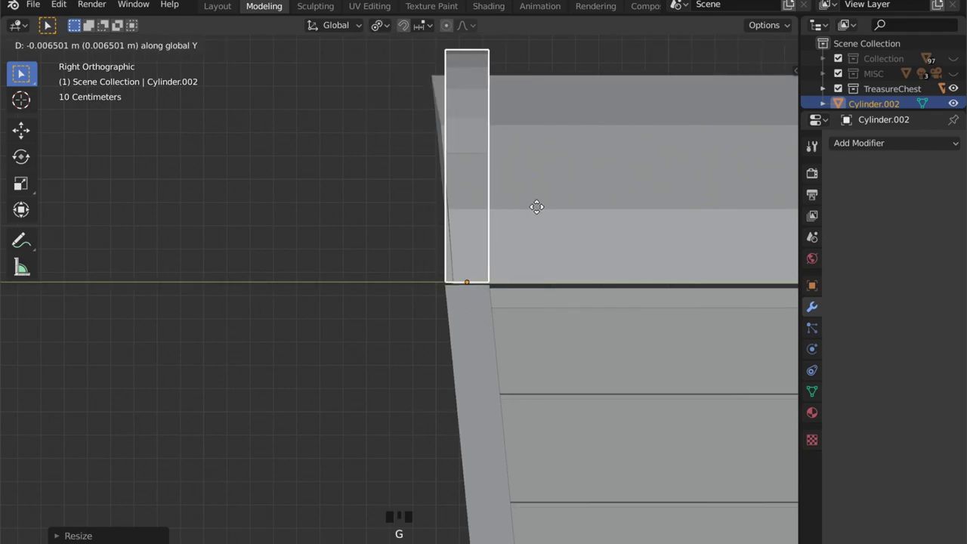
right_click(537, 203)
Scale the whole band to about 1.16 along X so it spans the cover's width.
middle_drag(382, 195, 453, 194)
scroll(454, 194, down, 2)
key(Tab)
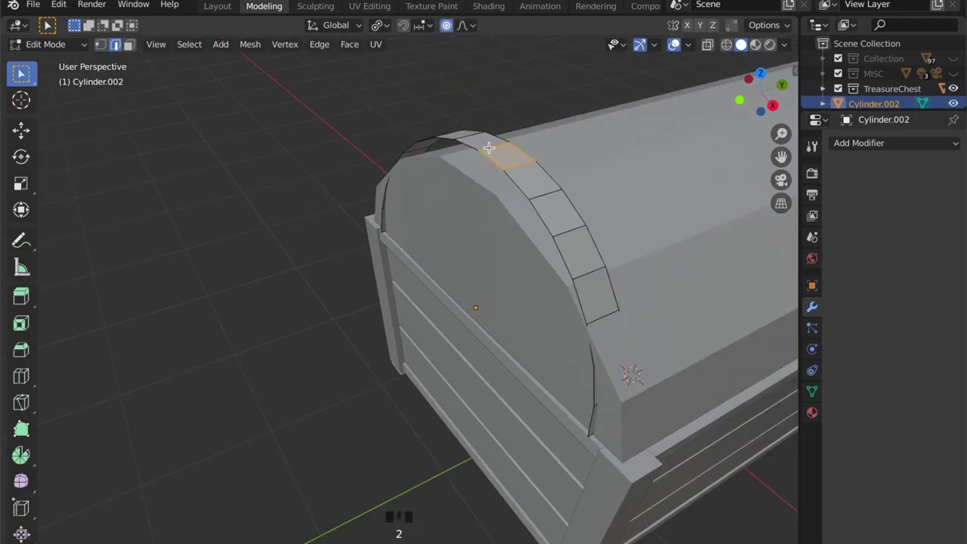
middle_drag(446, 183, 539, 147)
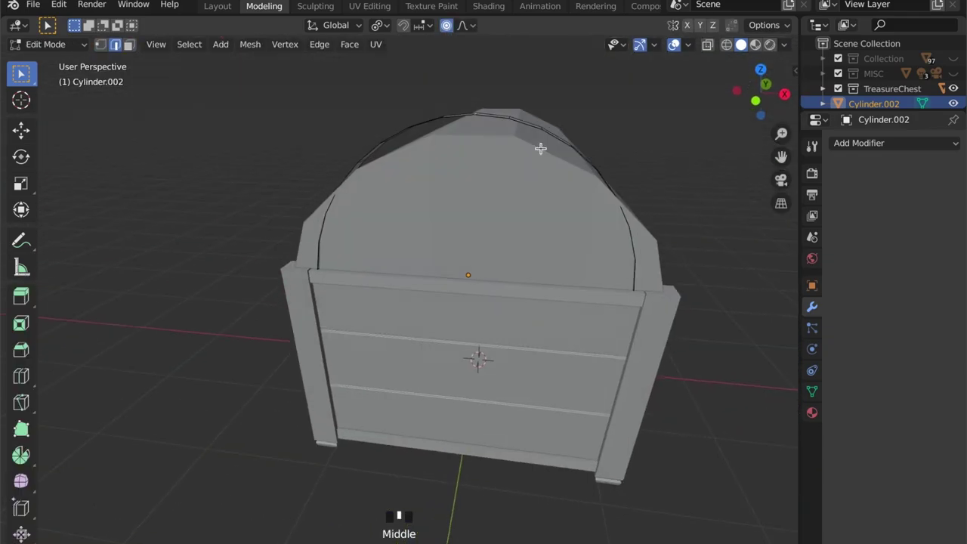
key(Tab)
key(s)
key(x)
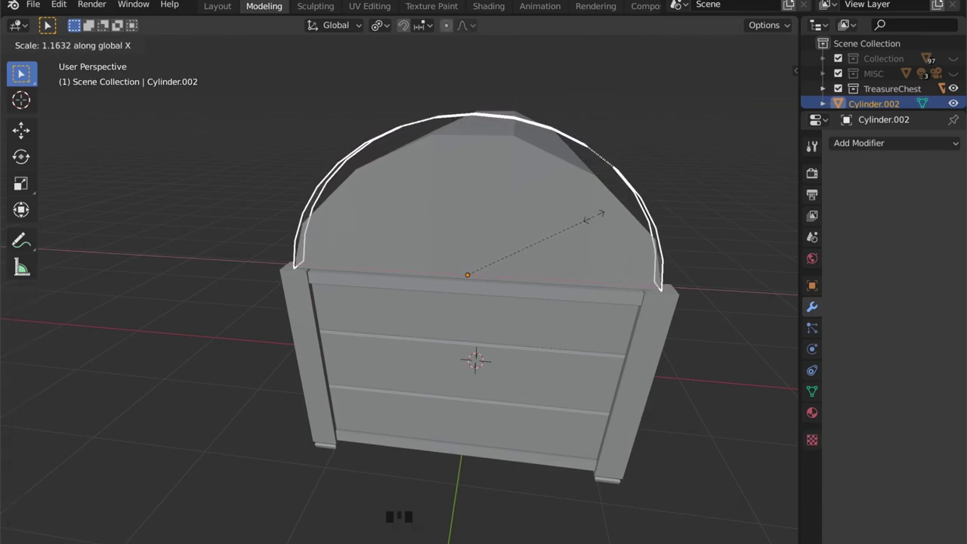
click(559, 211)
Add a Solidify modifier to the band and set its thickness to 0.16 m.
middle_drag(556, 212, 857, 146)
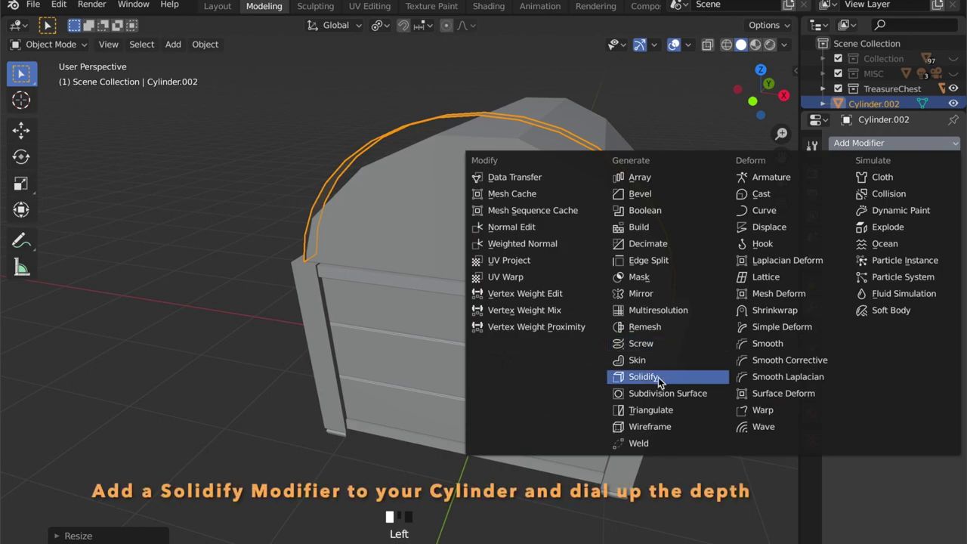
click(658, 377)
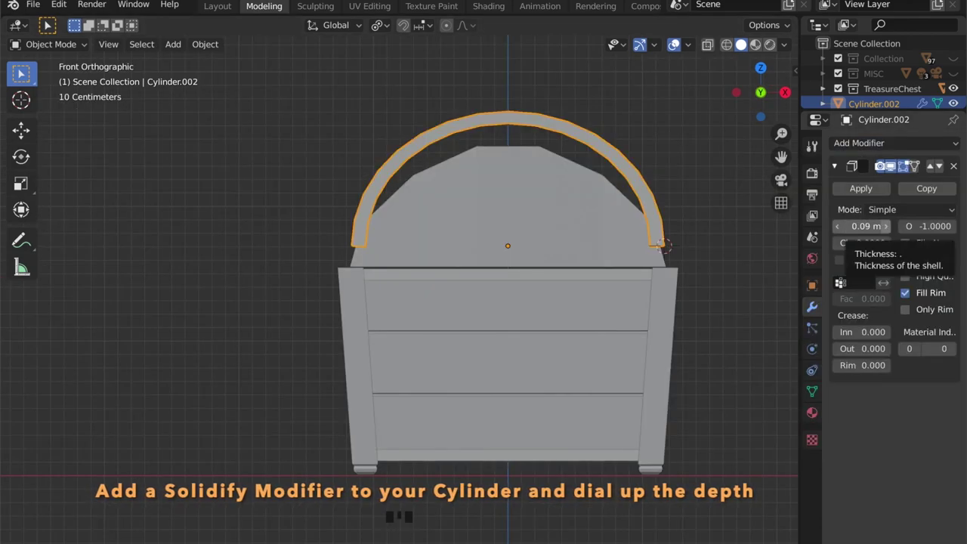
click(886, 227)
click(885, 227)
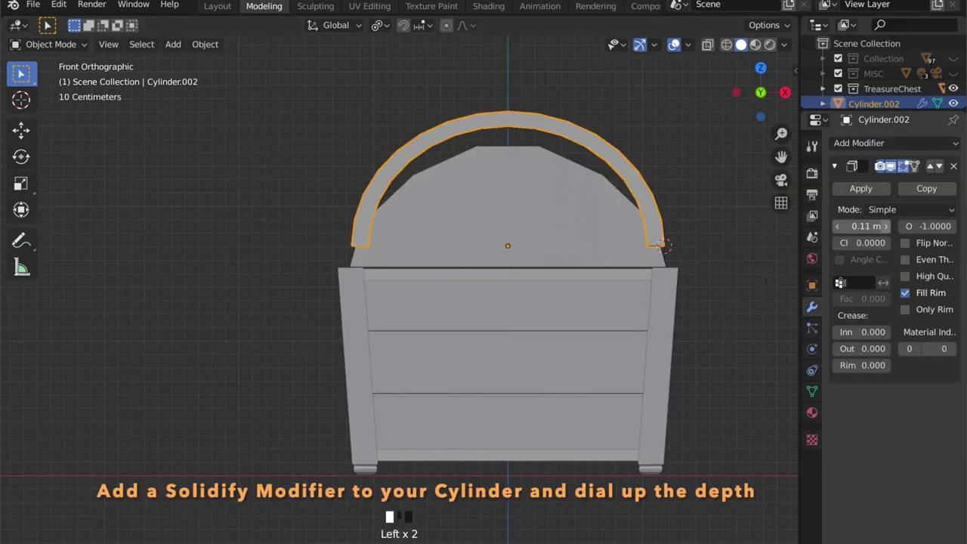
click(886, 227)
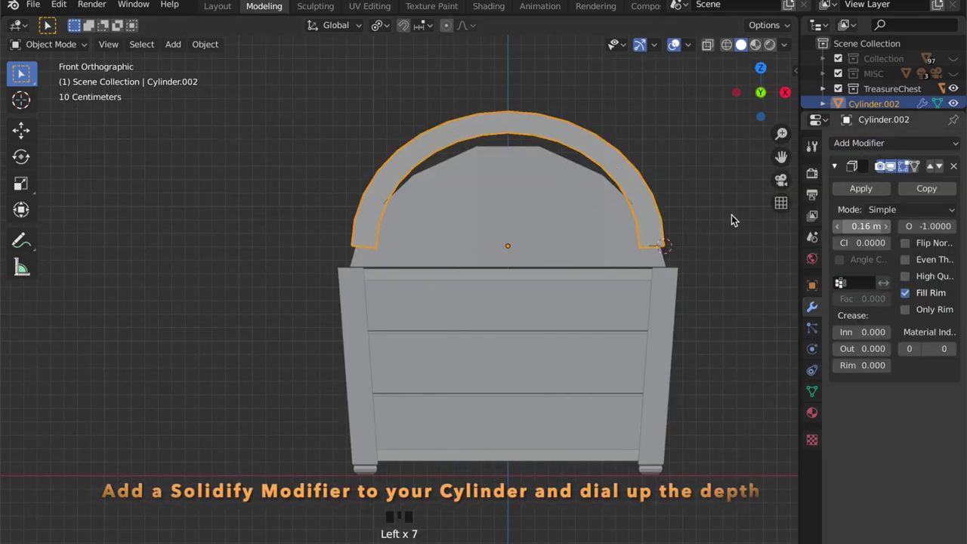
Lower the thickened band along Z onto the posts and scale it to about 1.07 along X.
key(g)
key(z)
click(690, 234)
key(s)
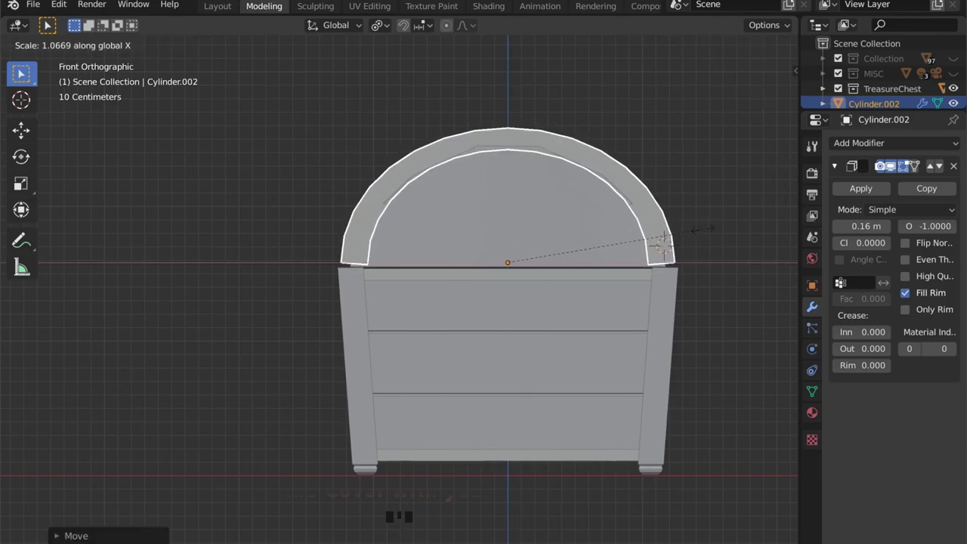
click(708, 243)
Apply the band's Solidify modifier and snap the 3D cursor to one of its bottom edges in Edit Mode.
middle_drag(708, 244, 597, 211)
click(860, 188)
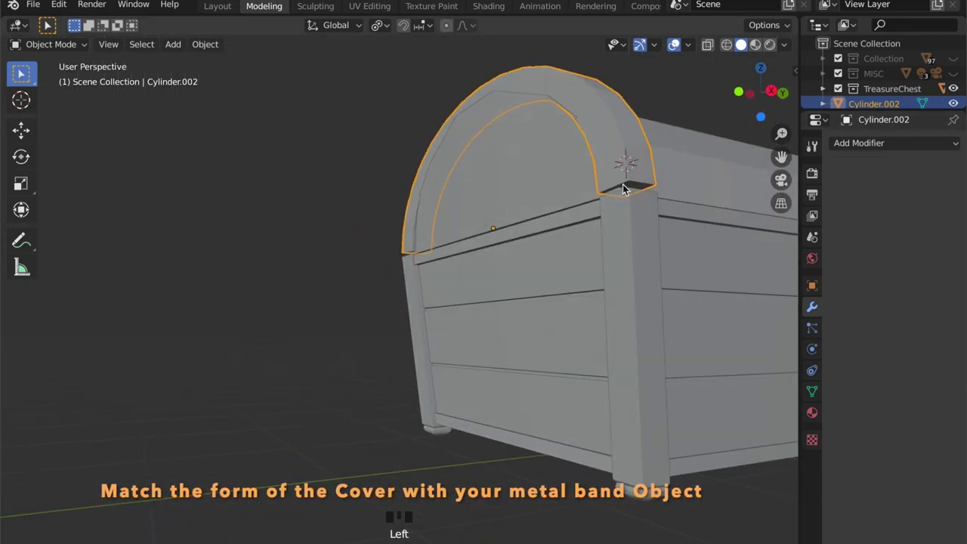
key(Tab)
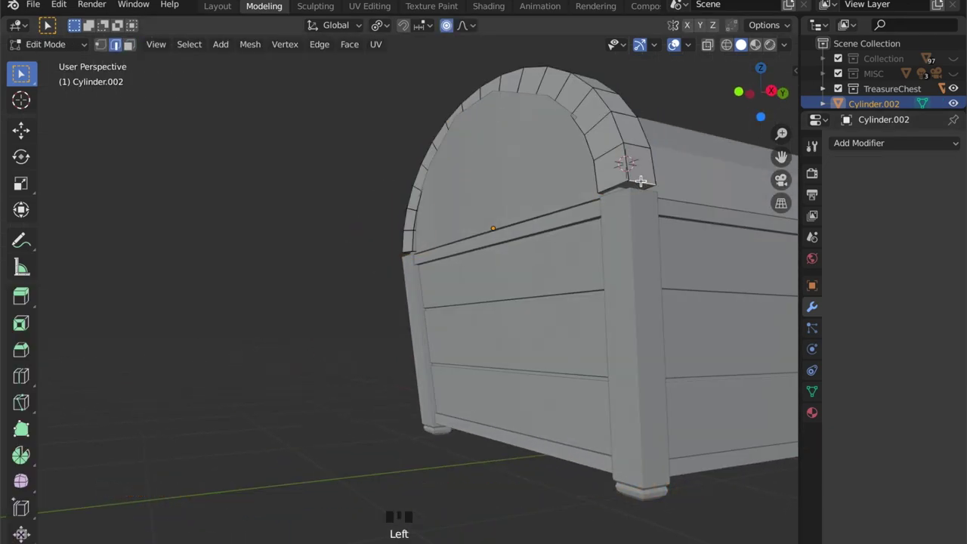
key(shift+s)
click(644, 278)
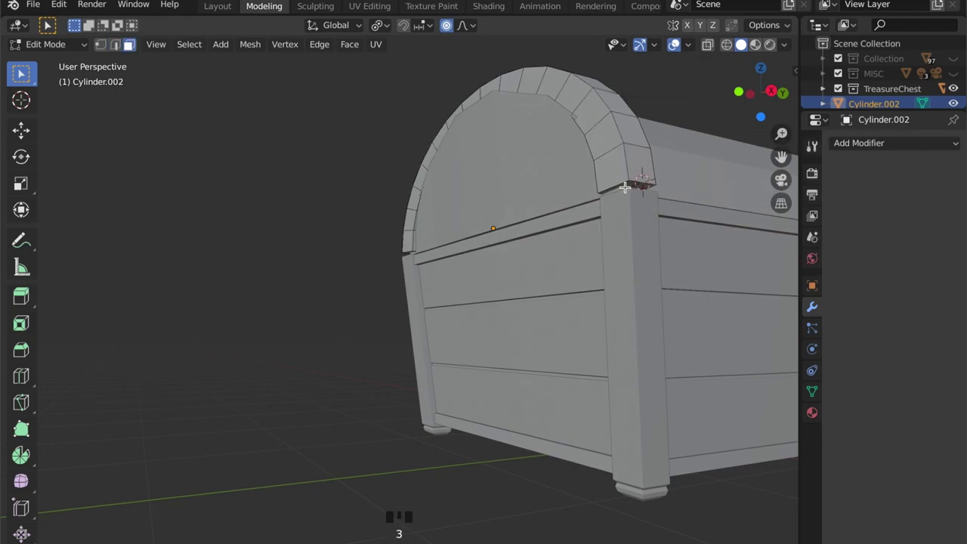
Level the band's bottom end faces by scaling them to 0 along Z around the 3D Cursor, with proportional editing off.
middle_drag(426, 261, 600, 233)
middle_drag(361, 250, 453, 274)
text(sz0)
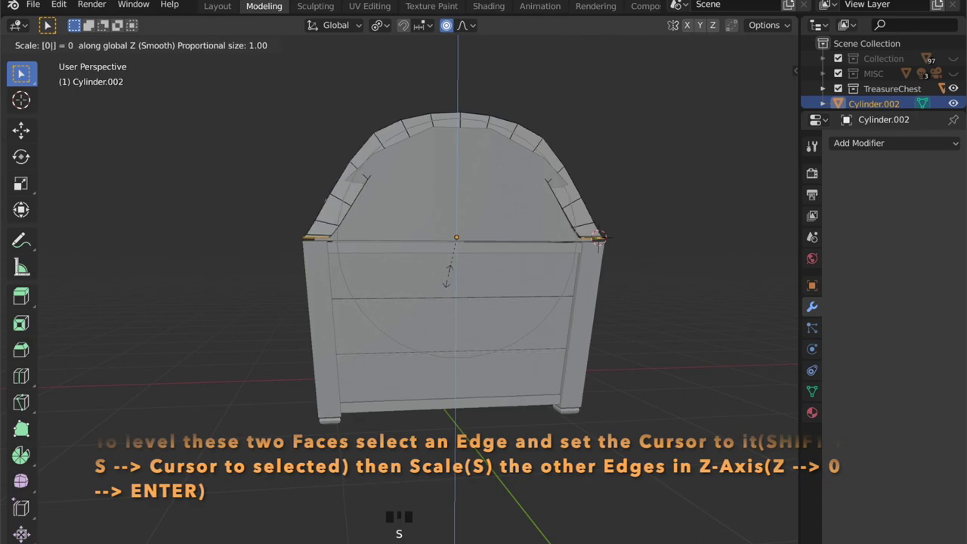
click(447, 274)
click(377, 25)
click(398, 59)
text(sz0)
click(285, 215)
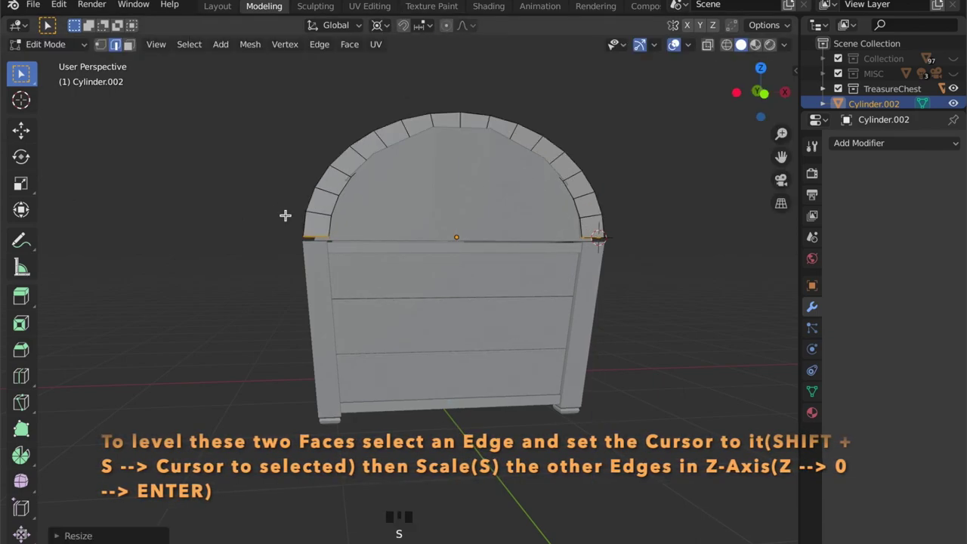
In Object Mode, lower the band about 0.03 m along Z so it sits on the corner posts.
scroll(358, 225, up, 2)
key(Tab)
key(g)
key(z)
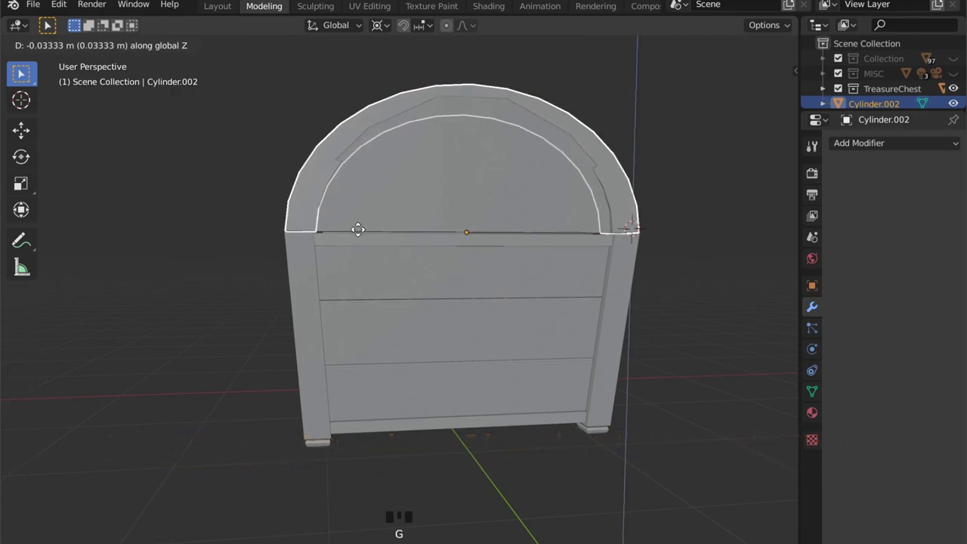
click(357, 229)
Set the pivot point to Individual Origins and scale the band slightly wider along X, just past the posts' outer edges.
scroll(338, 228, up, 1)
click(769, 94)
shift+middle_drag(402, 212, 453, 261)
scroll(503, 247, up, 4)
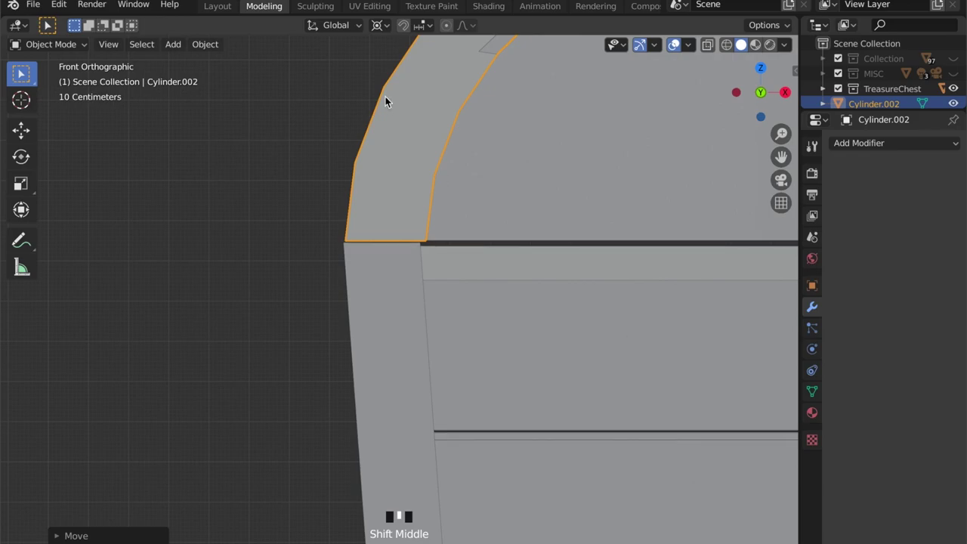
click(379, 27)
click(394, 75)
key(s)
key(x)
click(420, 144)
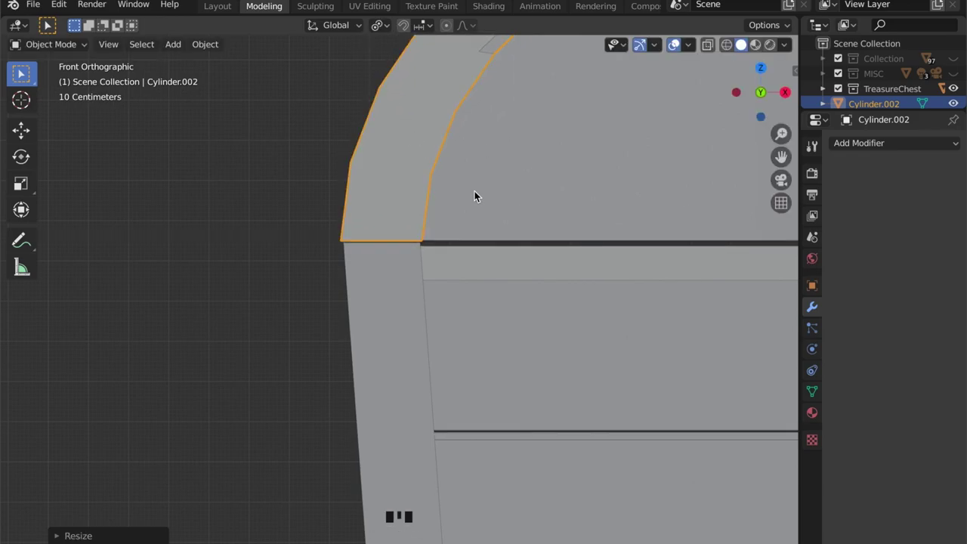
With proportional editing on, move the band's top edge loop about -0.12 m along Y to match the cover's shape.
scroll(484, 197, down, 3)
middle_drag(521, 212, 531, 260)
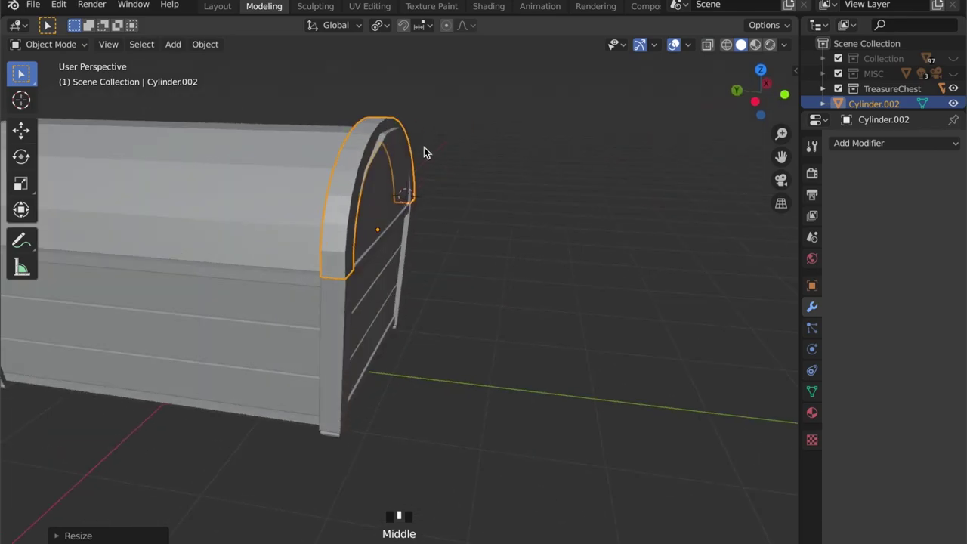
key(Tab)
middle_drag(424, 151, 506, 97)
key(2)
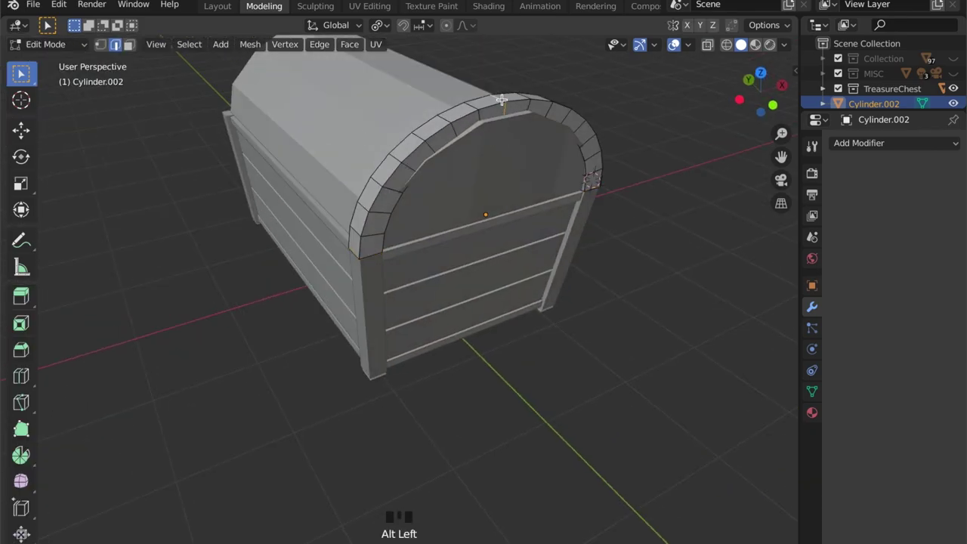
click(446, 25)
key(g)
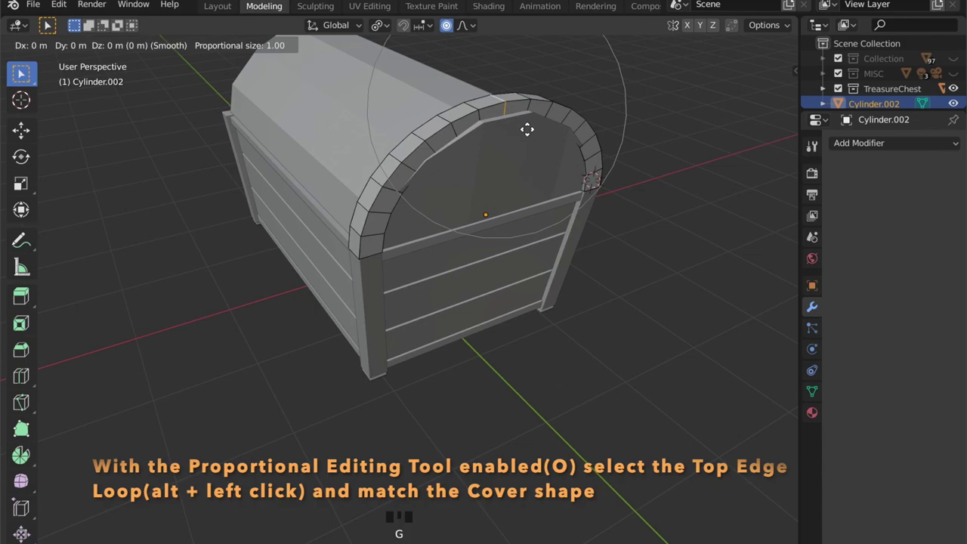
scroll(528, 133, down, 3)
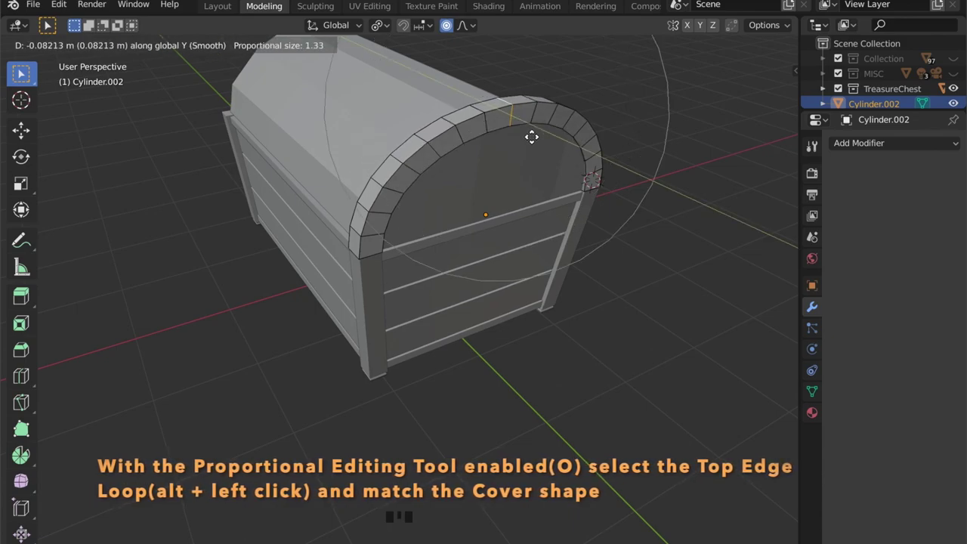
scroll(534, 139, down, 2)
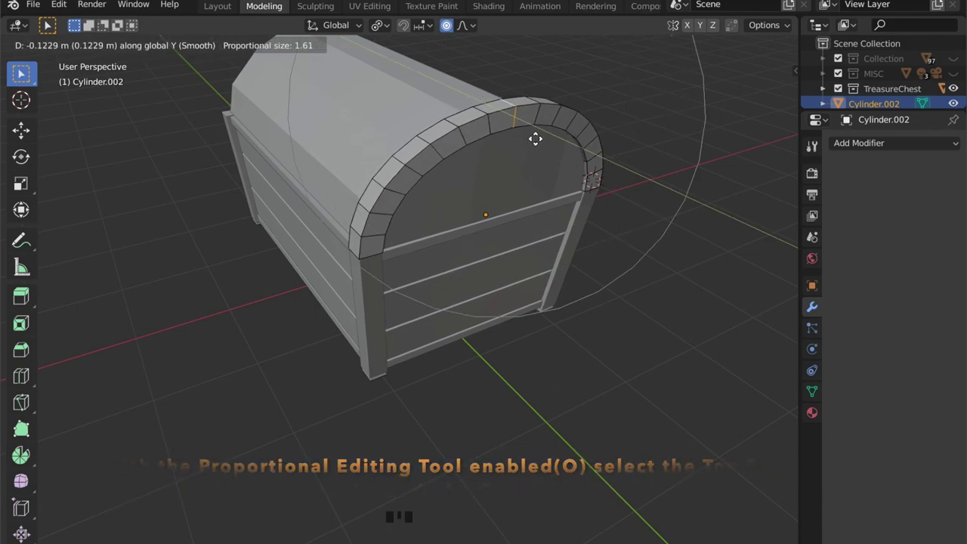
click(533, 139)
middle_drag(534, 138, 508, 180)
scroll(508, 181, down, 6)
key(Tab)
Snap the 3D cursor to the world origin and set the band's origin to the 3D cursor.
scroll(507, 256, up, 3)
middle_drag(507, 256, 440, 303)
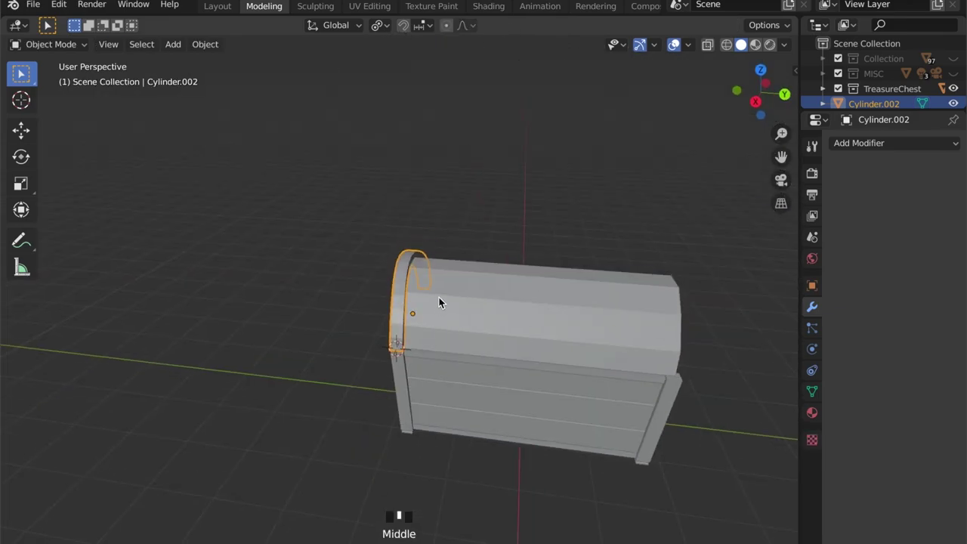
key(shift+s)
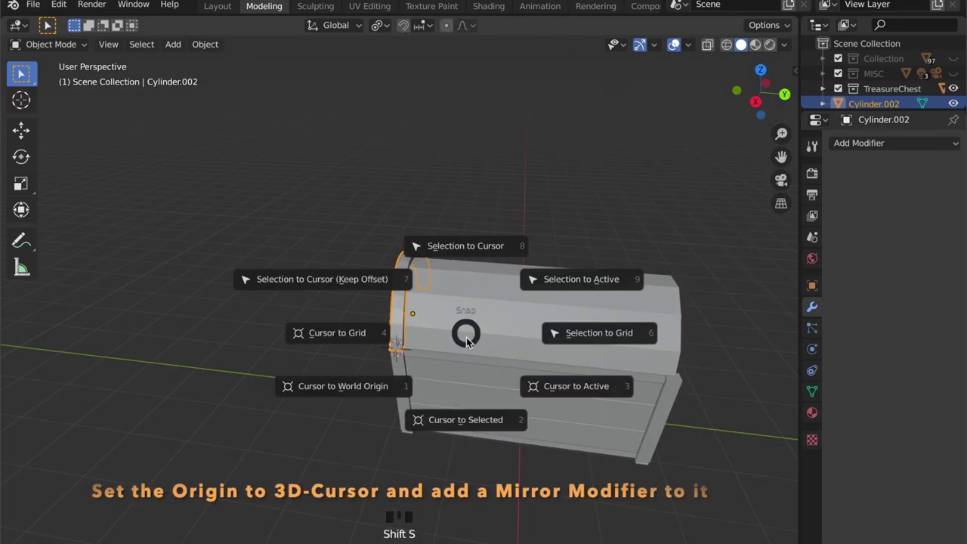
click(370, 390)
right_click(391, 284)
mouse_move(436, 282)
click(560, 316)
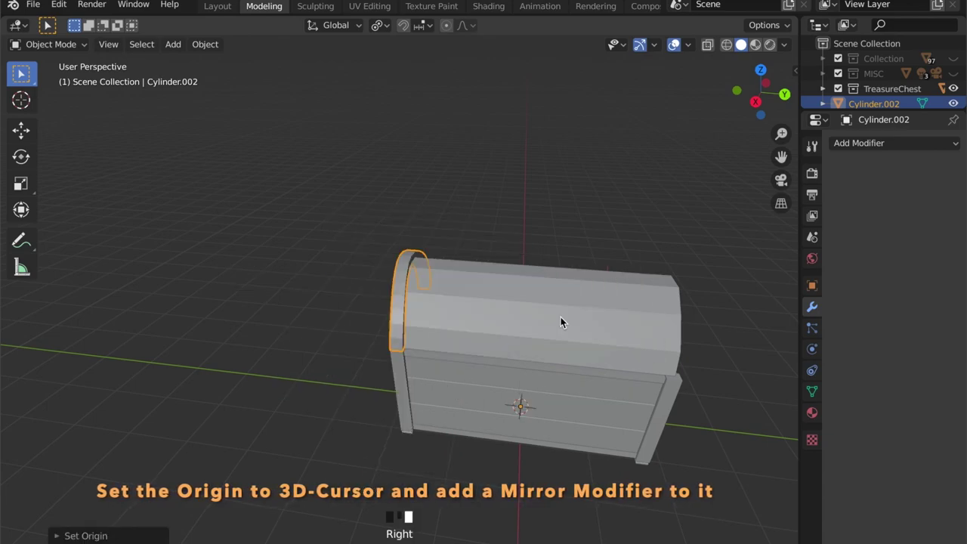
Add a Mirror modifier to the band that mirrors it along Y onto the chest's opposite end.
click(853, 143)
click(643, 300)
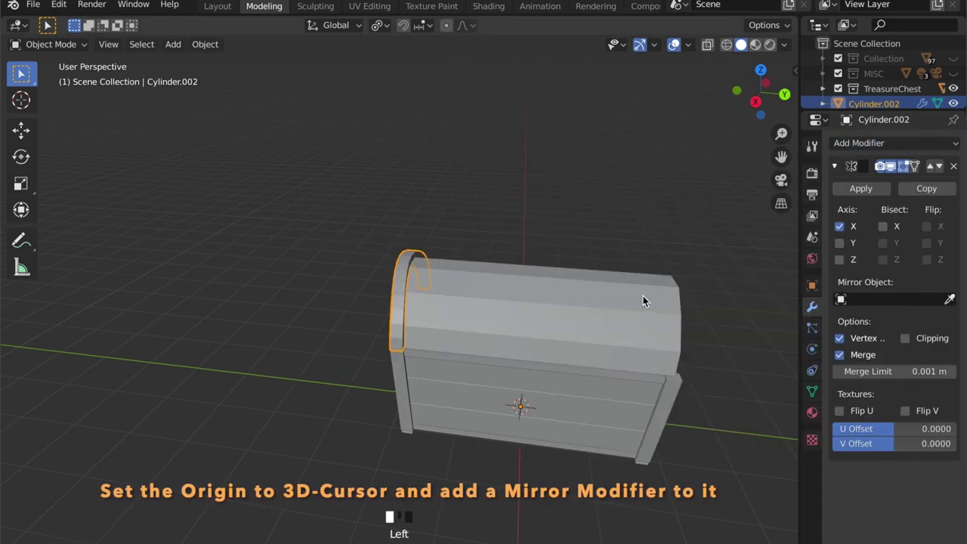
click(842, 263)
Duplicate the long metal strip along the body's upper rim and move the copy up along Z onto the cover's lower edge.
middle_drag(703, 277, 517, 362)
click(516, 359)
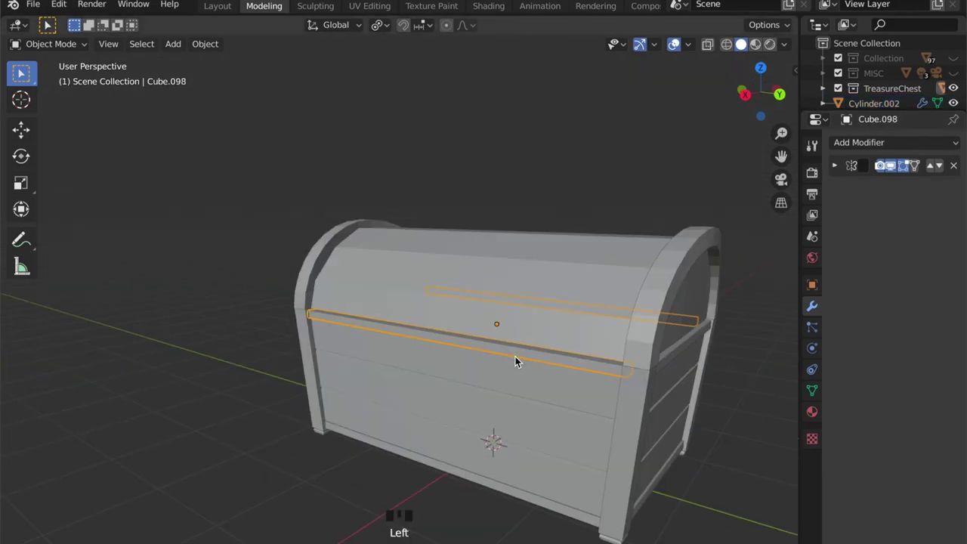
middle_drag(576, 378, 567, 391)
scroll(567, 391, up, 2)
key(shift+d)
key(z)
click(568, 369)
click(744, 92)
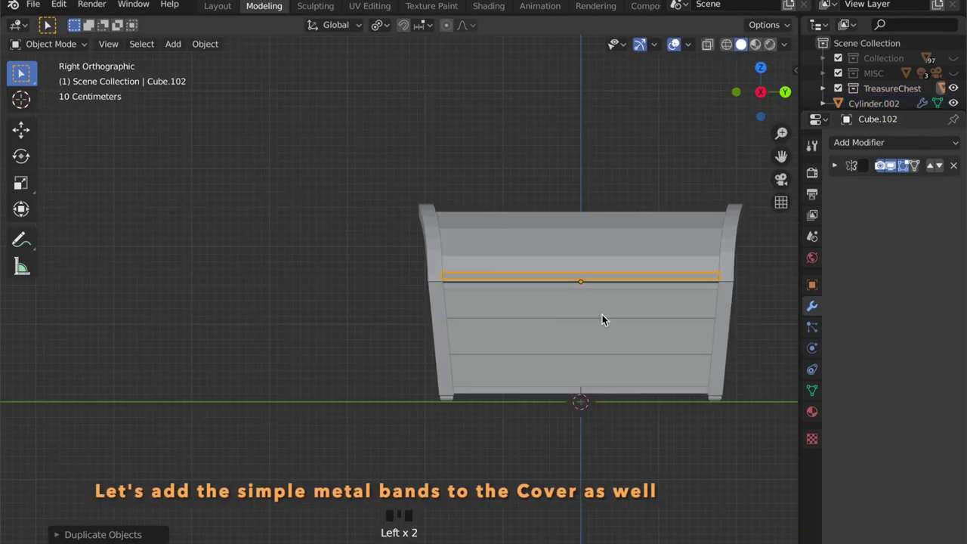
scroll(611, 290, up, 6)
shift+middle_drag(582, 311, 424, 320)
key(g)
key(z)
click(425, 325)
Fine-tune the copied long strip's height along Z, finishing with a lift of about 0.01 m to leave a gap above the body.
shift+scroll(387, 305, up, 2)
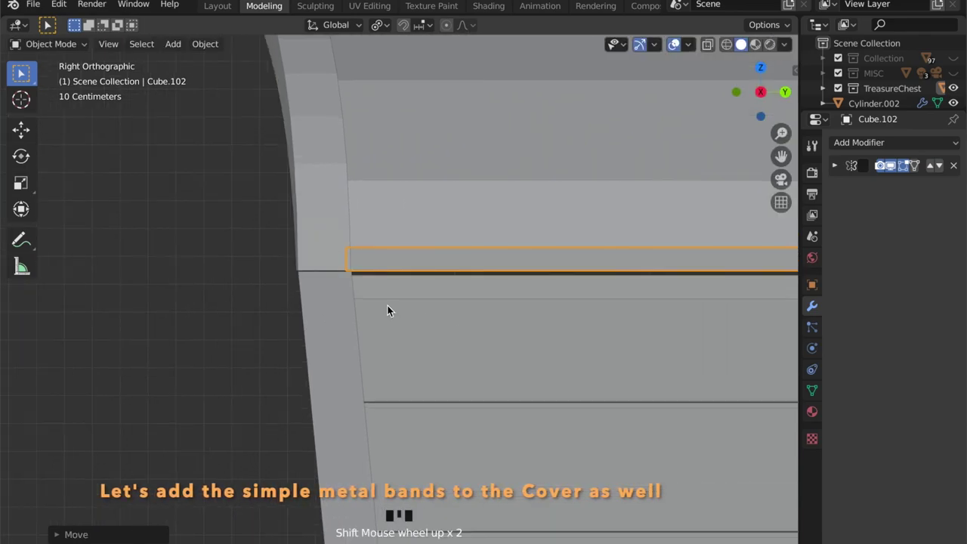
scroll(389, 312, up, 5)
key(g)
key(z)
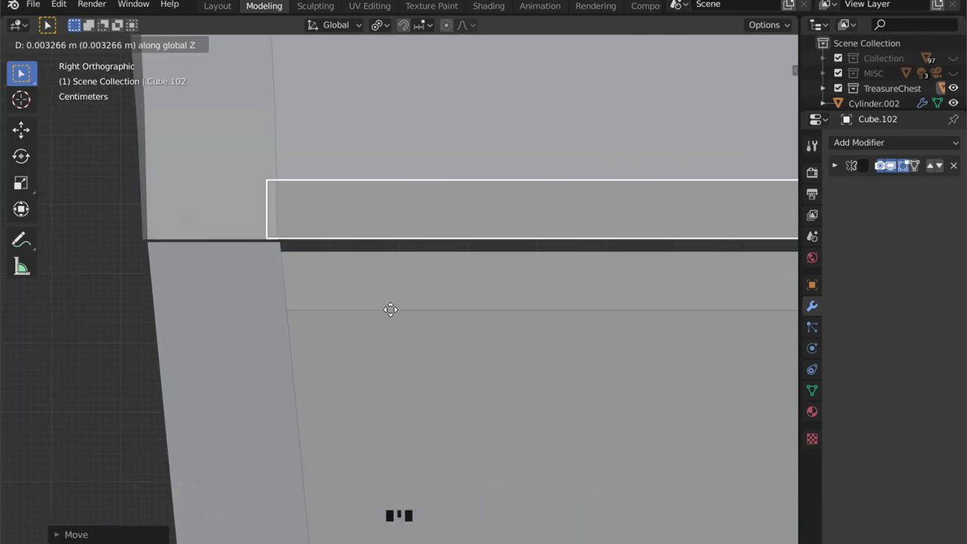
click(391, 306)
scroll(400, 249, down, 3)
key(g)
key(z)
click(394, 250)
scroll(395, 250, up, 5)
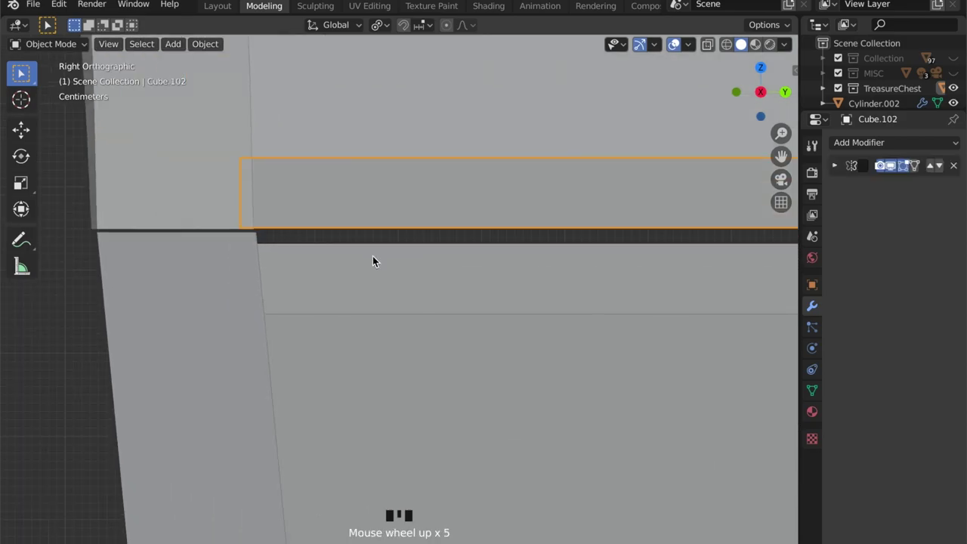
key(g)
key(z)
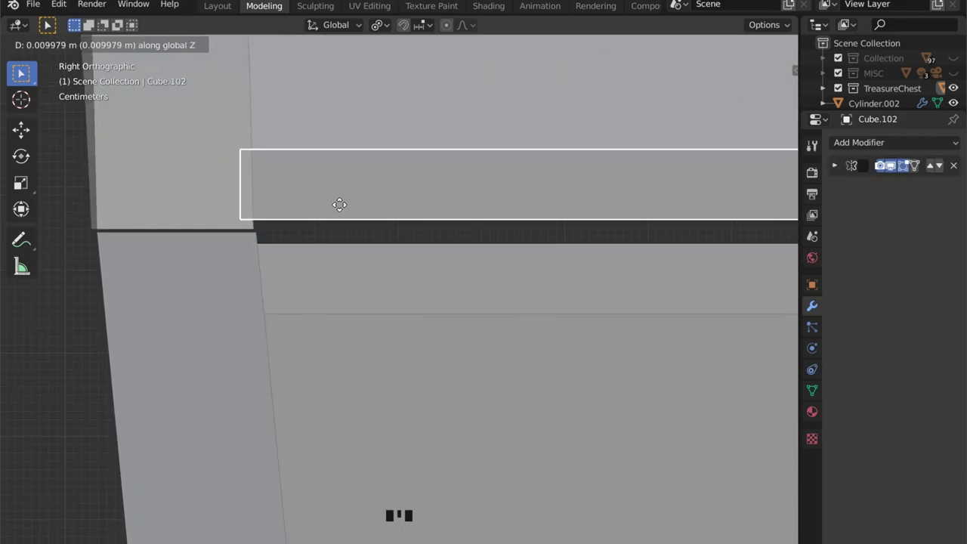
click(339, 203)
scroll(342, 244, down, 12)
Duplicate the short metal strip on the chest's end rim and move the copy up along Z onto the cover.
middle_drag(392, 340, 303, 374)
scroll(227, 302, up, 5)
click(196, 294)
scroll(196, 298, down, 3)
middle_drag(198, 300, 385, 375)
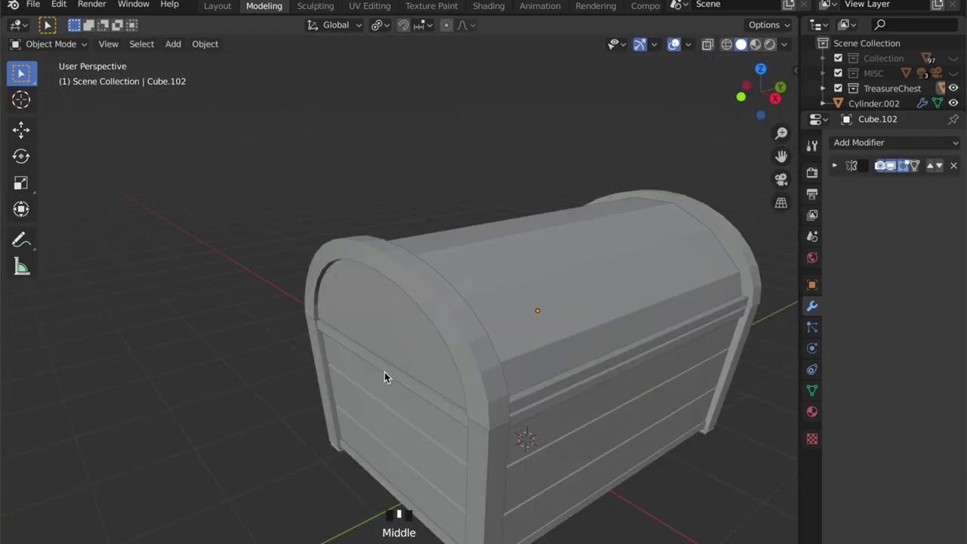
click(394, 355)
scroll(394, 354, up, 2)
key(shift+d)
key(z)
click(395, 339)
In front view, adjust the copied end strip's height along Z to line up with the cover band's bottom edge.
click(746, 99)
scroll(637, 187, up, 3)
shift+middle_drag(637, 187, 347, 277)
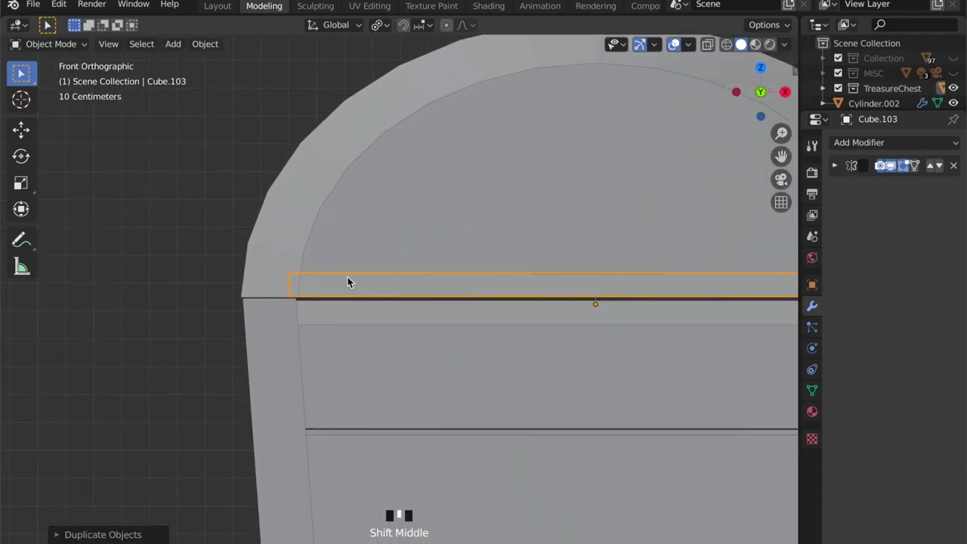
scroll(348, 276, up, 2)
key(g)
key(z)
click(360, 265)
scroll(508, 292, down, 2)
Add a cube, flatten it along Z into a thin plate, and set its height at the top of the cover.
key(shift+a)
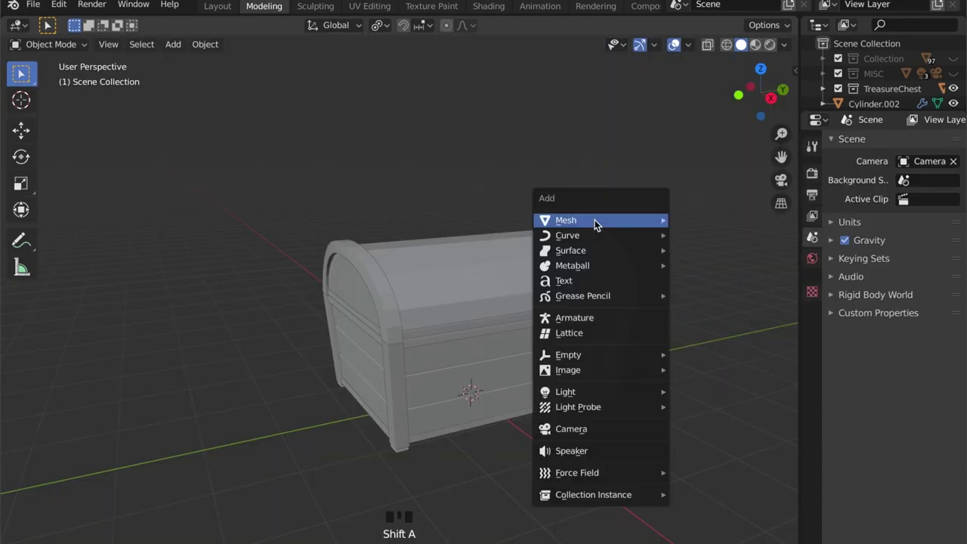
mouse_move(596, 220)
click(701, 233)
click(543, 232)
key(s)
key(z)
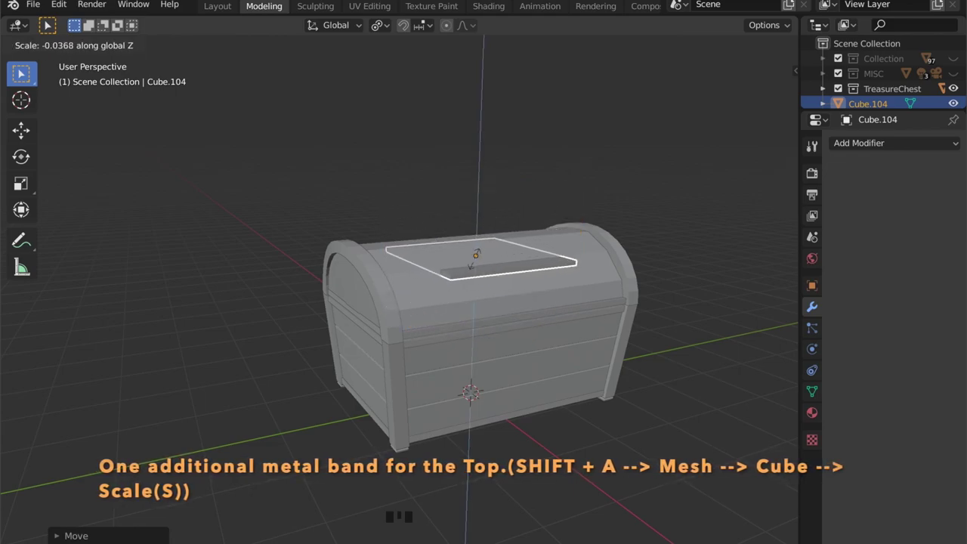
click(470, 266)
key(g)
key(z)
click(467, 304)
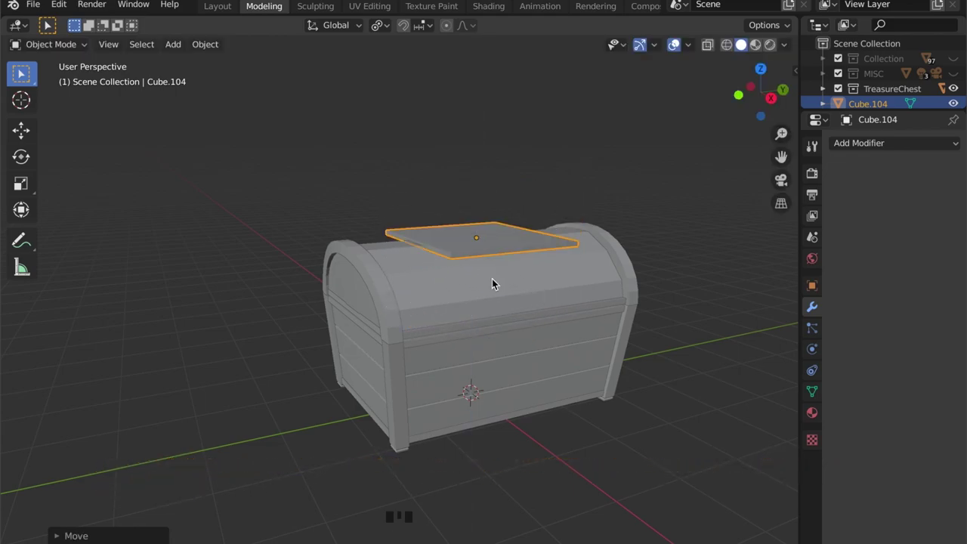
In top view, scale the plate down to a narrow strip and stretch it along Y to span between the end bands.
click(761, 69)
key(s)
click(487, 238)
key(s)
key(y)
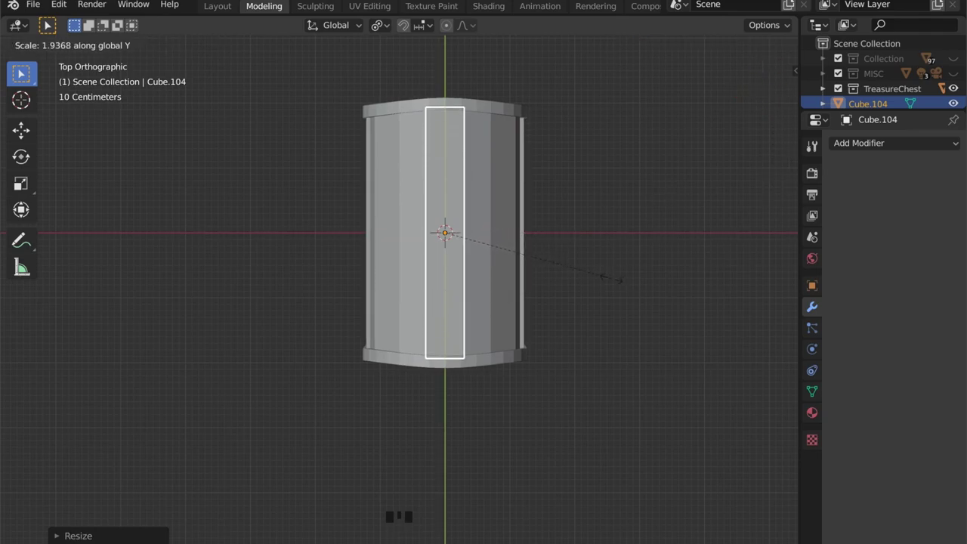
click(596, 288)
click(594, 288)
Make the TreasureChest collection active and add a cube to it as the base for the lock.
middle_drag(593, 288, 374, 142)
click(472, 360)
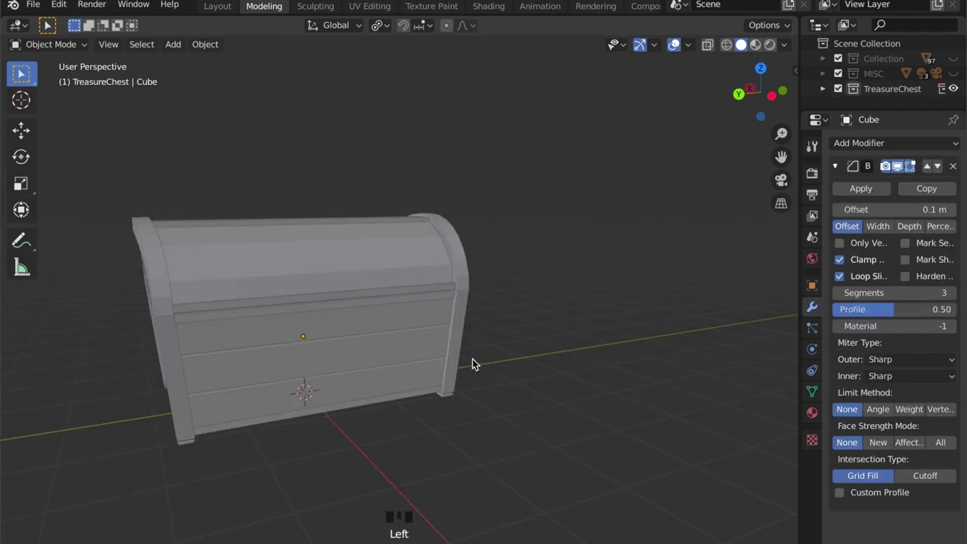
click(881, 88)
key(shift+a)
mouse_move(574, 276)
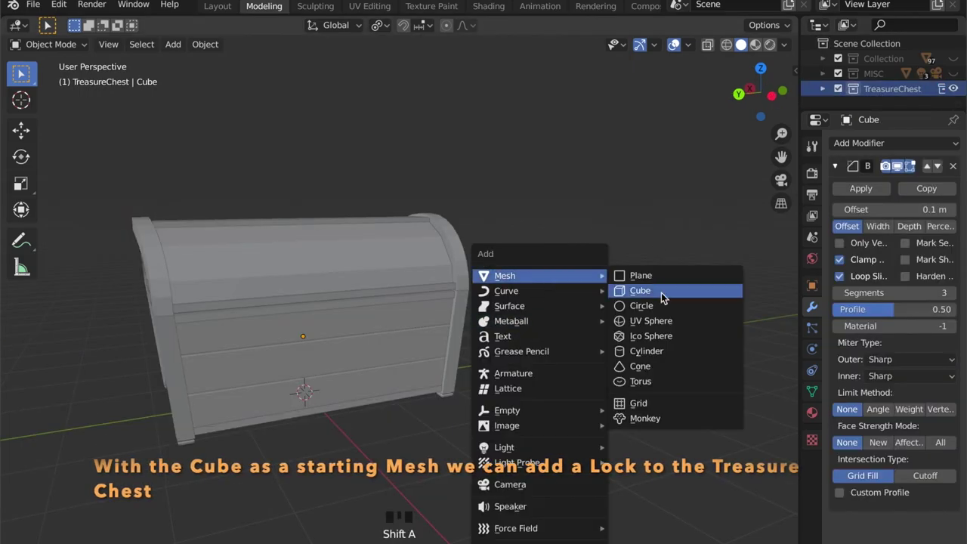
click(661, 292)
Scale the lock cube down and raise it along Z to the seam between body and cover.
key(s)
click(491, 381)
key(g)
key(z)
click(492, 293)
In left view, shrink the lock cube, slightly narrower than tall, and reposition it over the seam at the chest's middle.
click(769, 99)
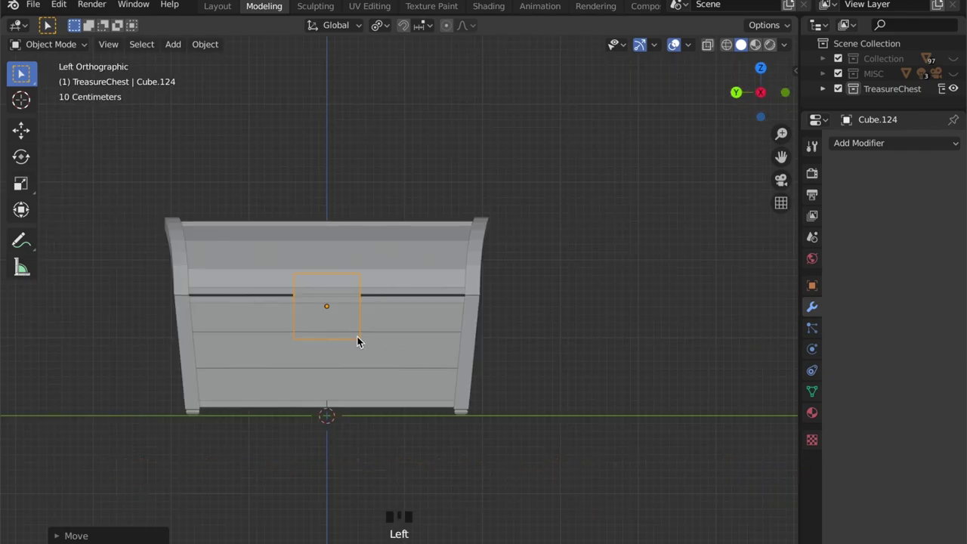
scroll(363, 325, up, 3)
shift+middle_drag(368, 315, 376, 332)
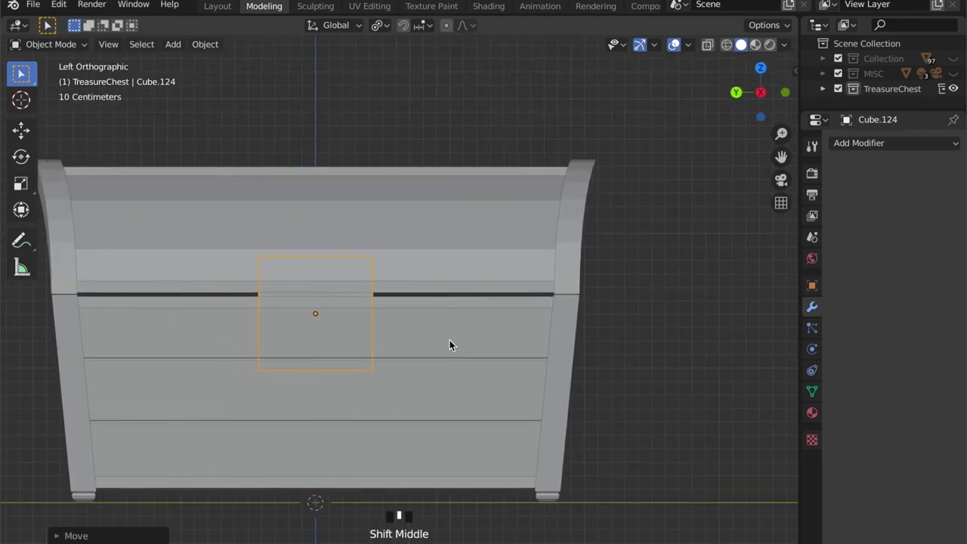
key(s)
click(412, 338)
key(s)
click(388, 338)
key(g)
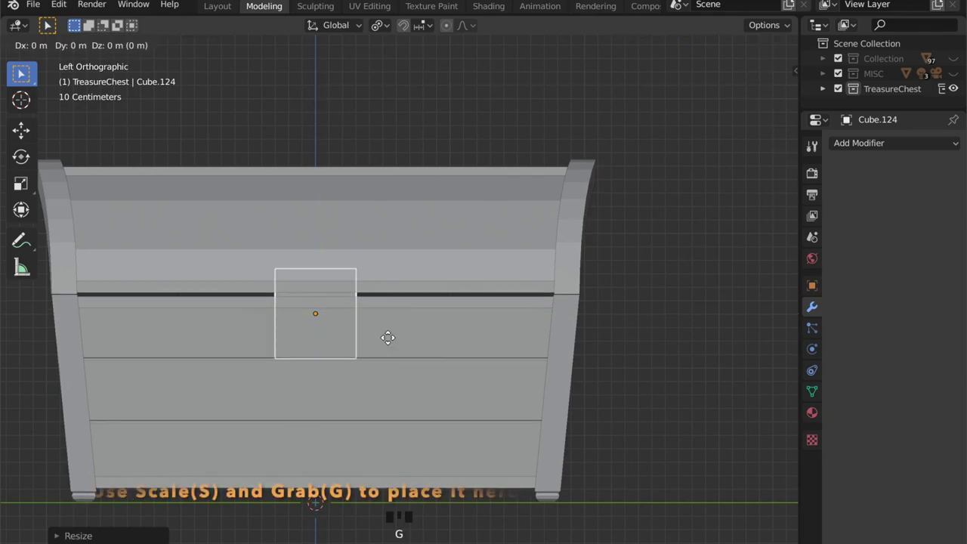
click(383, 350)
Move the lock cube along X out in front of the chest and scale it along X into a thin plate.
middle_drag(382, 349, 401, 378)
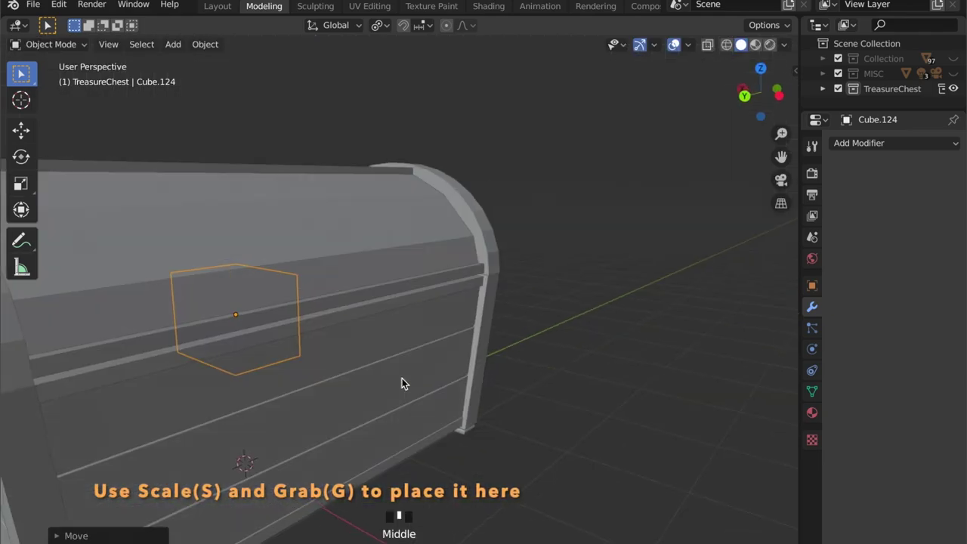
scroll(404, 372, down, 3)
key(g)
key(x)
click(550, 437)
key(s)
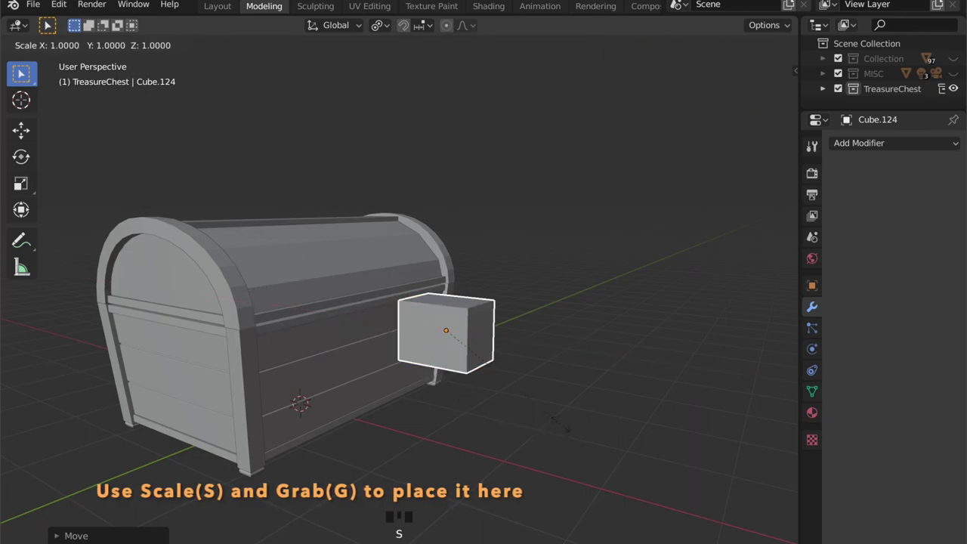
click(452, 340)
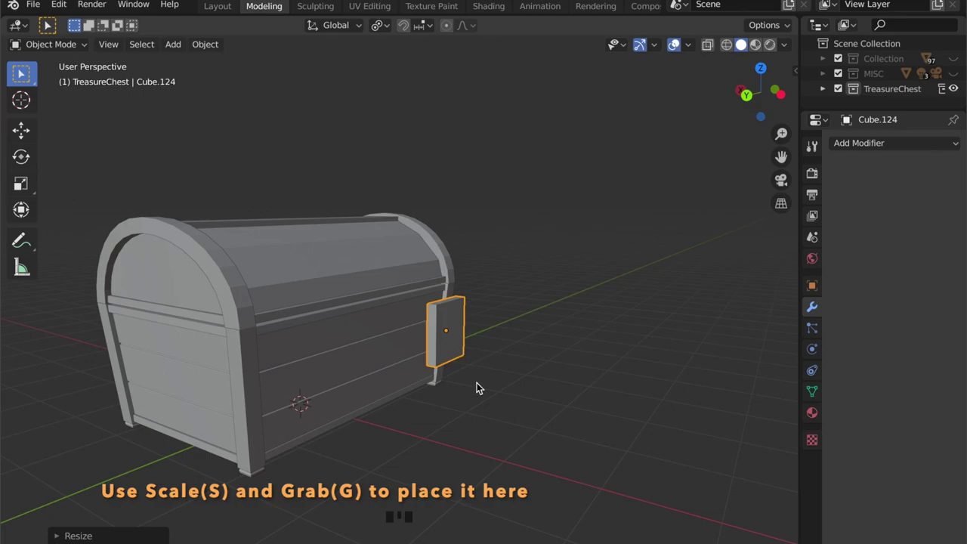
Move the lock plate back along X until it sits close to the chest's front.
middle_drag(476, 382, 501, 398)
scroll(501, 399, down, 3)
key(g)
key(x)
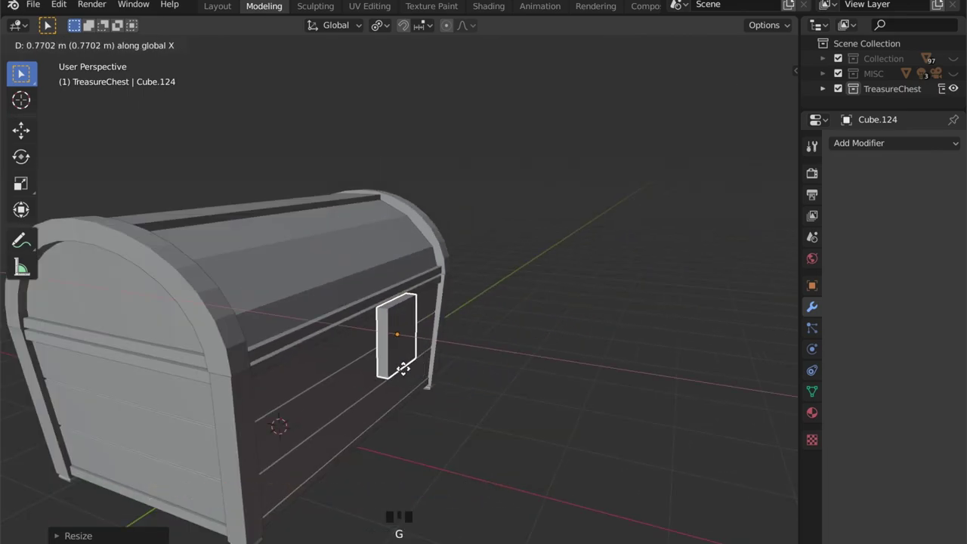
click(393, 366)
In Edit Mode, add a vertical edge loop around the lock plate, slid toward its chest-facing side.
middle_drag(393, 366, 327, 326)
scroll(416, 345, up, 3)
scroll(401, 349, up, 2)
key(Tab)
click(327, 321)
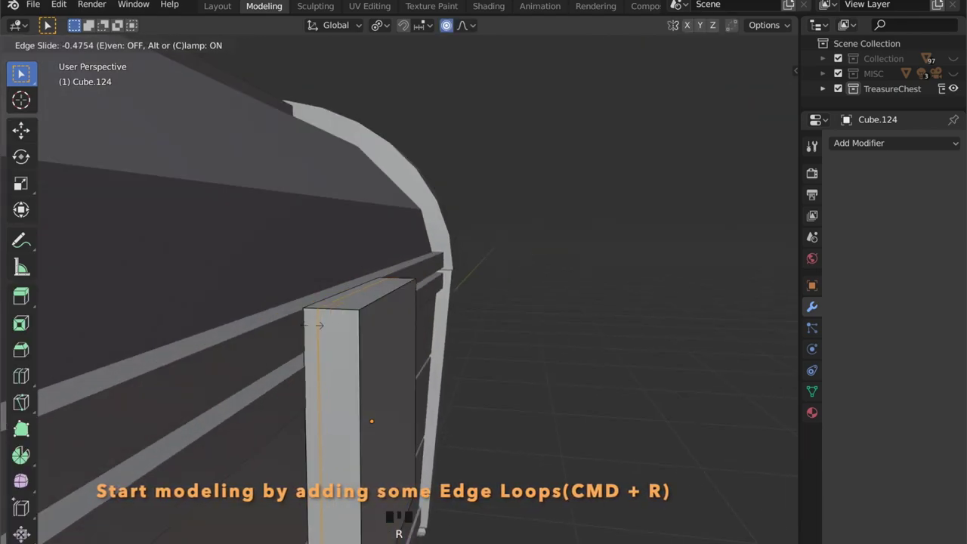
click(323, 324)
Add a horizontal edge loop around the lock plate, slid close to its top edge.
middle_drag(323, 324, 321, 361)
key(super+r)
click(307, 369)
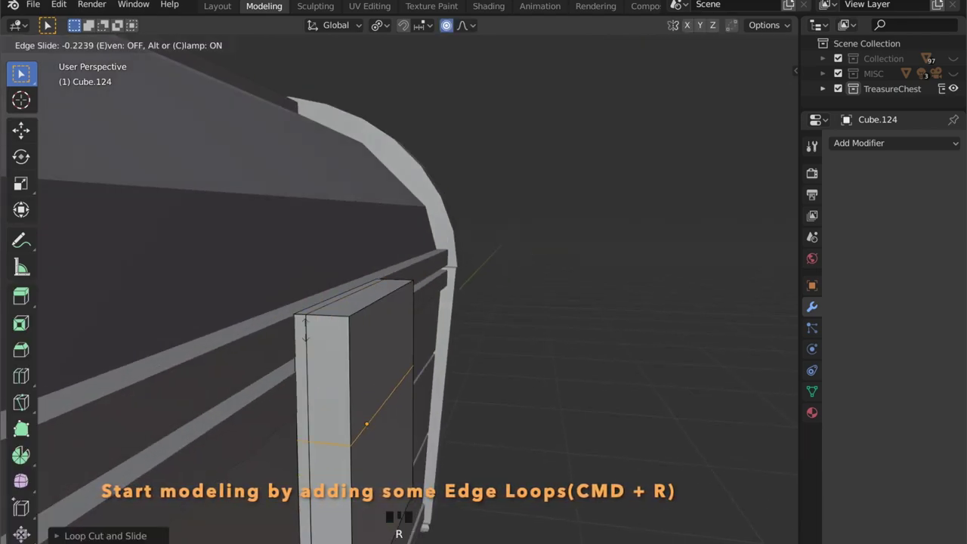
click(300, 253)
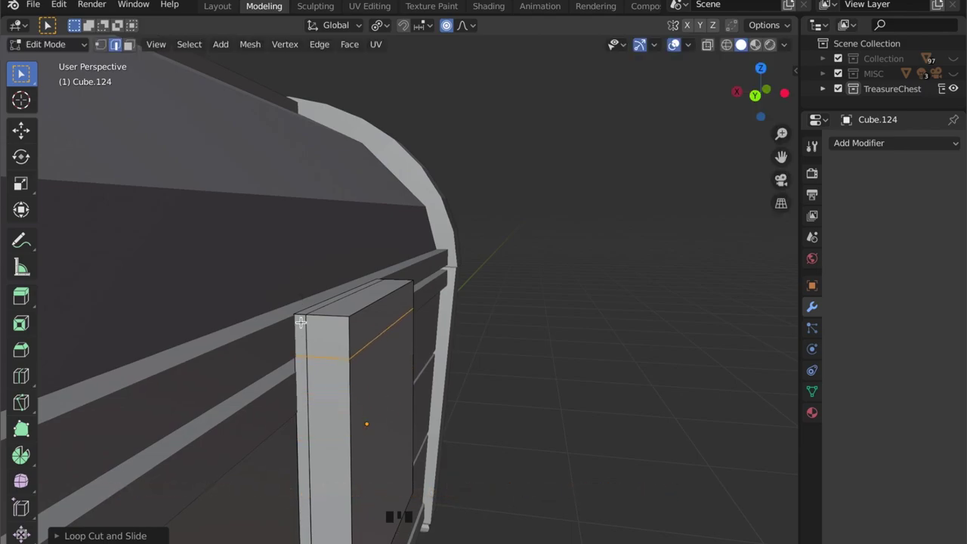
Lower the lock plate slightly along Z in Object Mode and return to editing its mesh.
key(Tab)
key(g)
key(z)
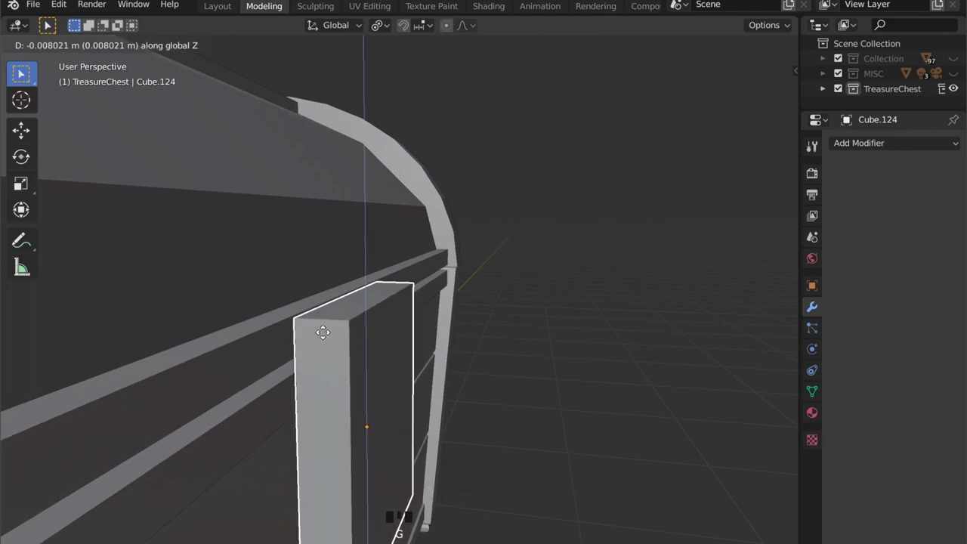
click(322, 337)
key(Tab)
mouse_move(317, 335)
middle_down()
mouse_move(322, 324)
mouse_move(311, 335)
middle_up()
scroll(327, 330, up, 4)
scroll(328, 330, down, 2)
scroll(215, 344, down, 2)
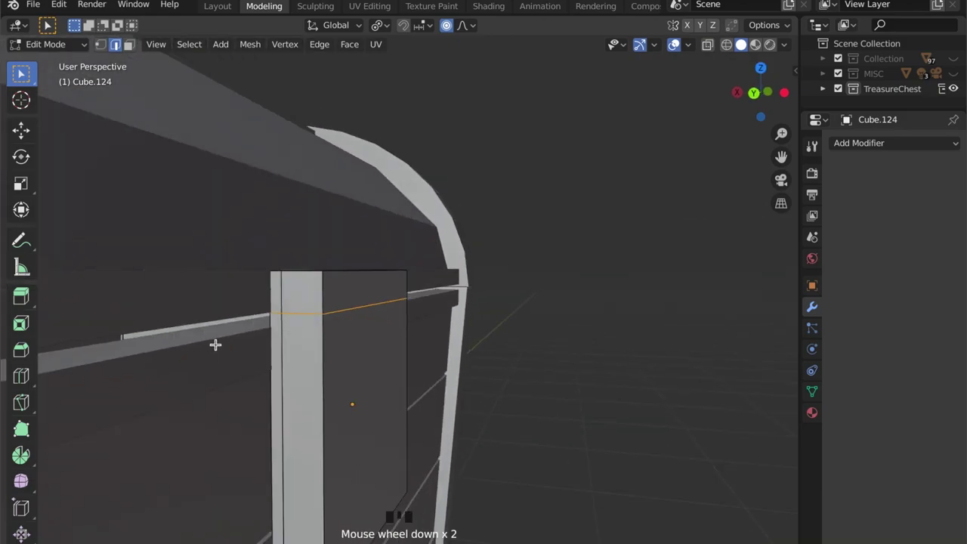
Extrude the small side faces of the lock plate's upper rear section outward along Y by about 0.12 m as fixing tabs.
scroll(276, 339, down, 2)
middle_drag(204, 356, 181, 360)
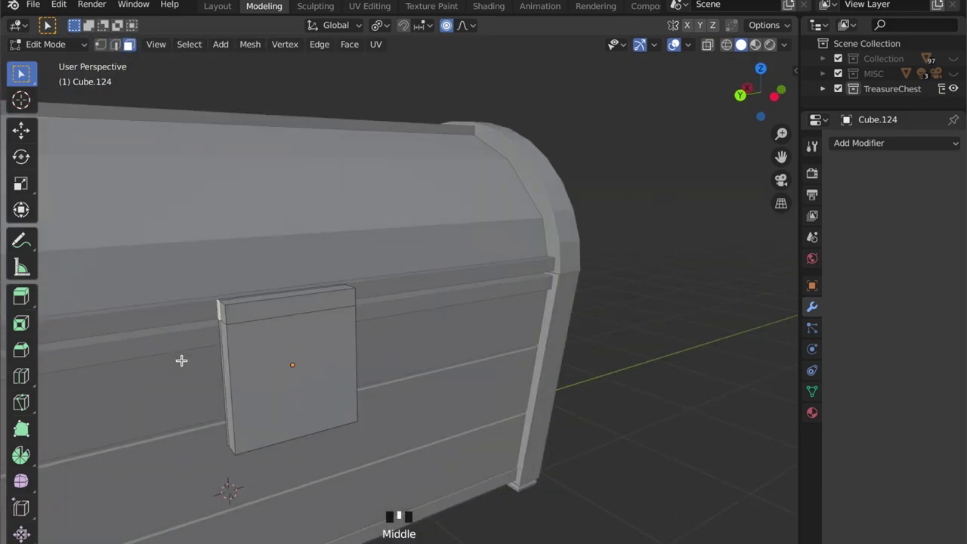
key(e)
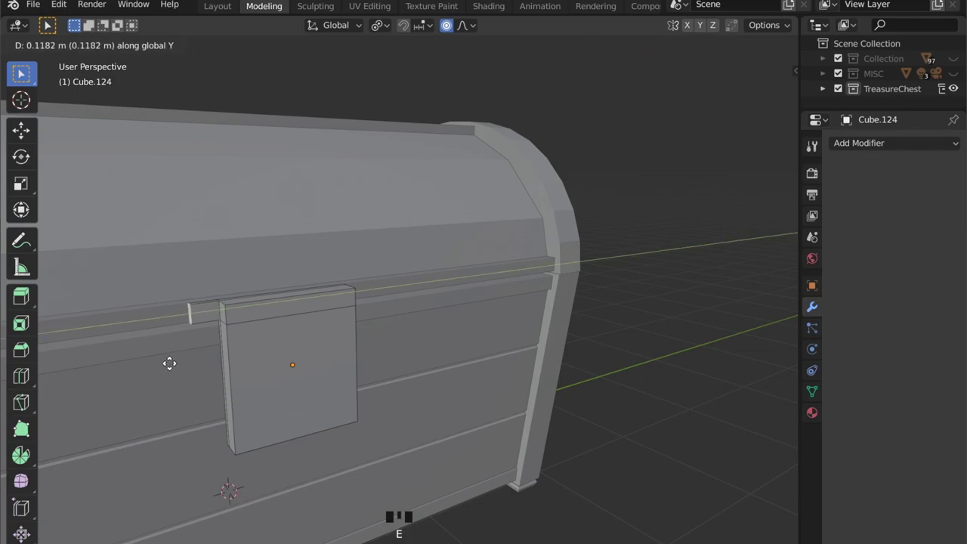
click(169, 363)
middle_drag(233, 356, 339, 279)
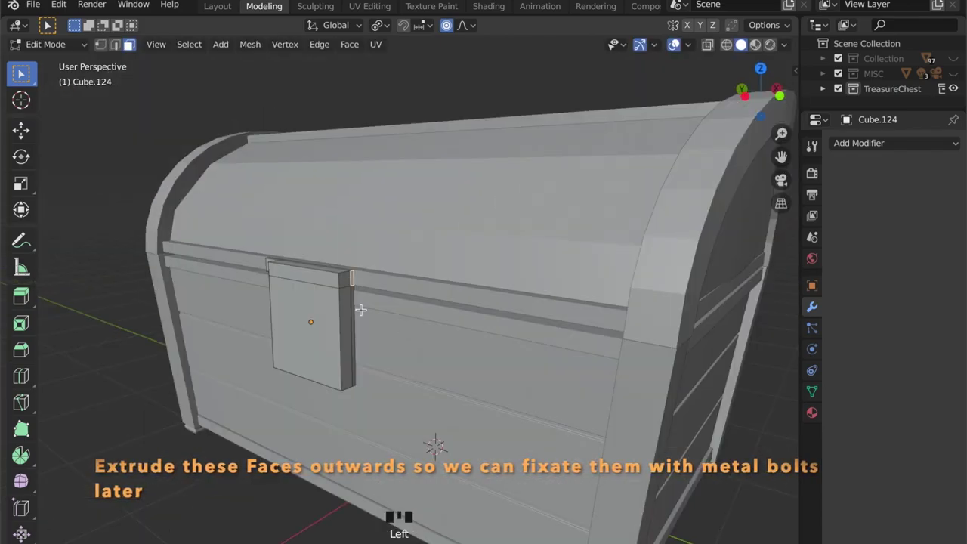
key(e)
right_click(305, 361)
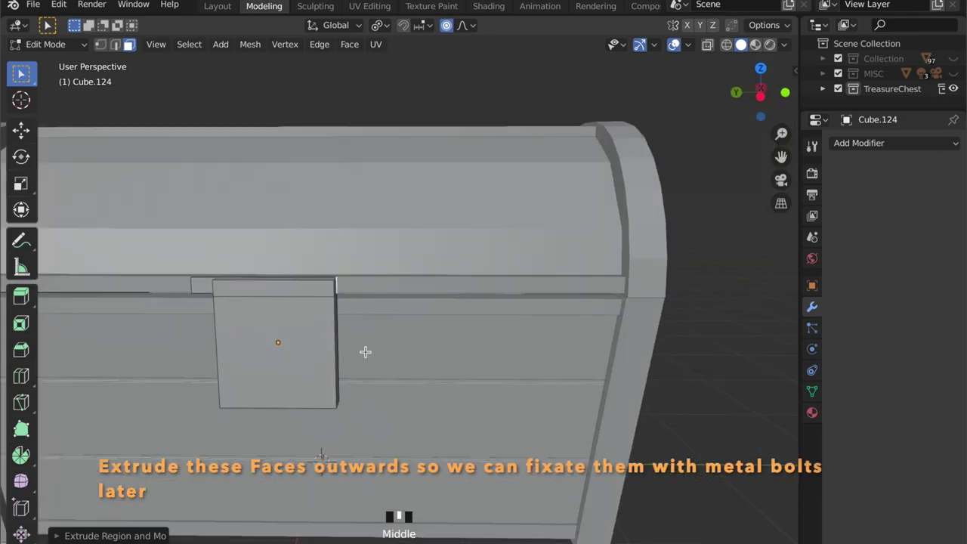
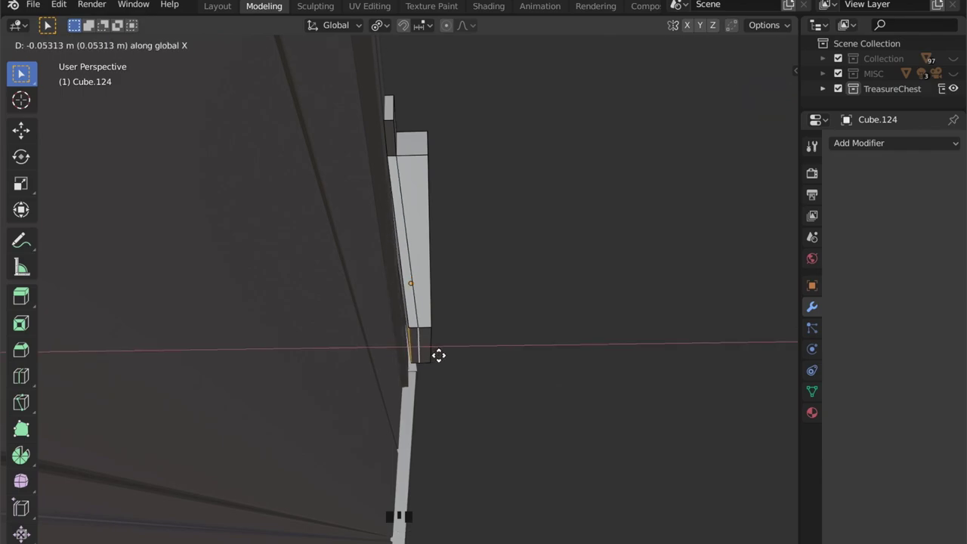
Move the lock plate's lower rear edges about 0.053 m along X toward the chest and return to Object Mode.
click(439, 354)
middle_drag(435, 371, 307, 427)
scroll(298, 373, down, 2)
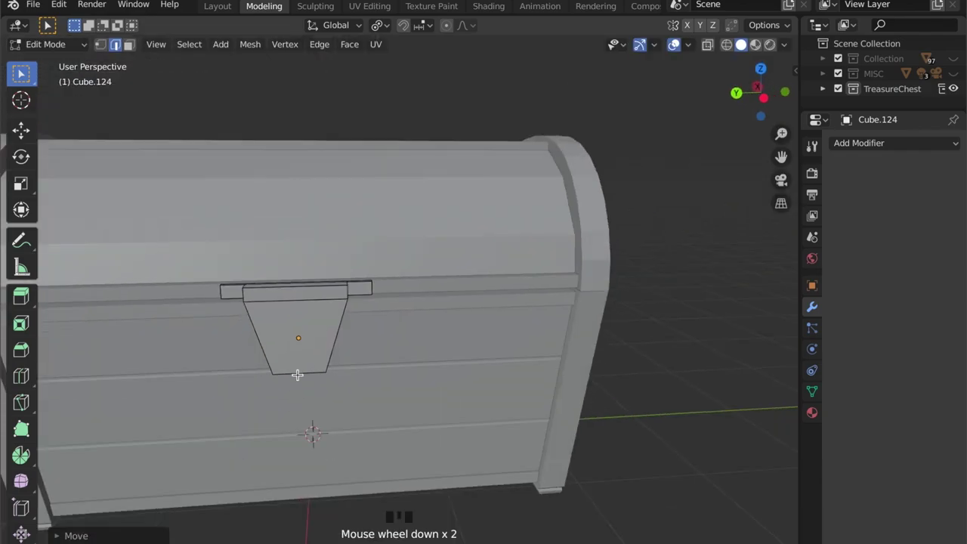
scroll(344, 365, up, 1)
key(Tab)
scroll(521, 294, down, 4)
Add a cube for the lower part of the lock and flatten it along X into a thin plate.
key(shift+a)
mouse_move(514, 274)
click(623, 293)
middle_drag(370, 385, 534, 389)
key(s)
key(x)
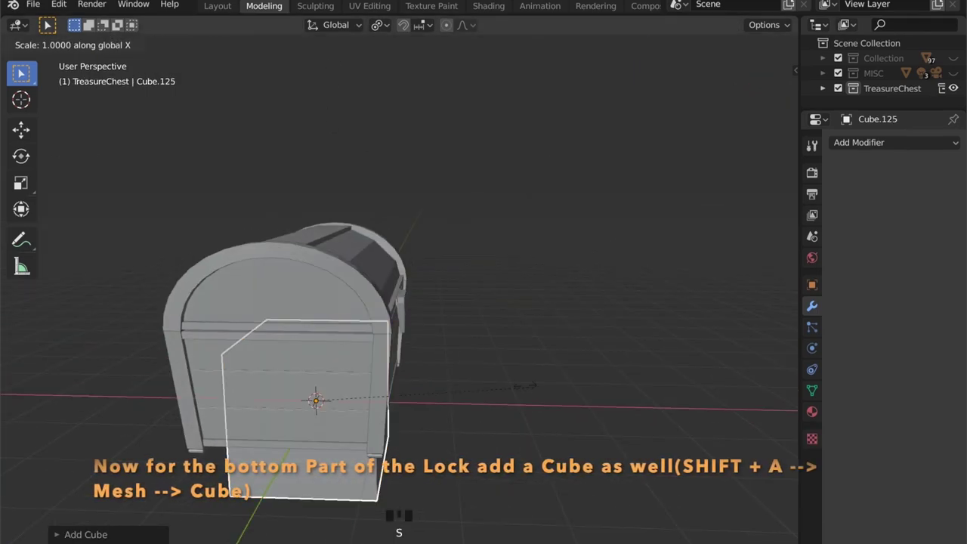
click(317, 398)
Move the thin plate along X to the chest's front and raise it along Z toward the lock plate.
key(g)
key(x)
click(399, 401)
middle_drag(399, 401, 309, 377)
key(g)
key(z)
click(310, 345)
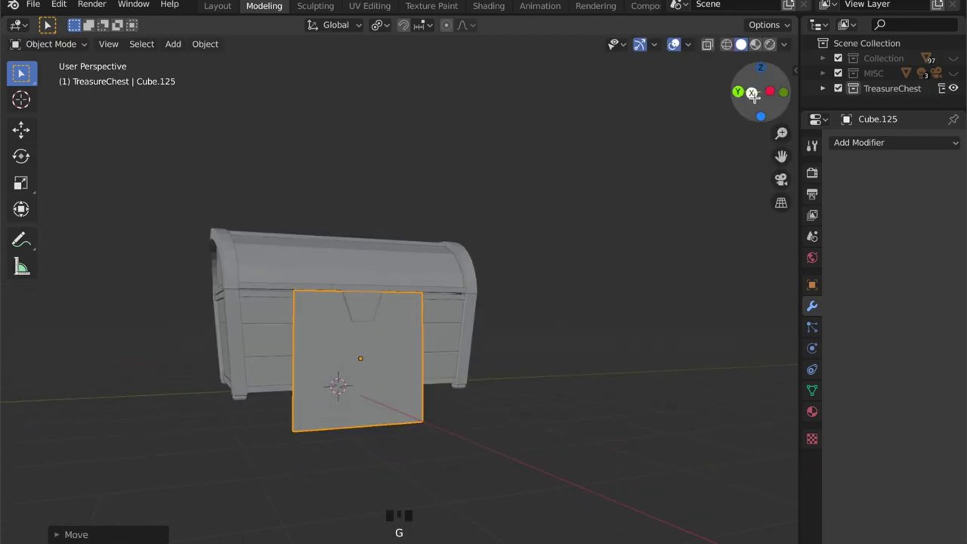
Align the plate's upper edge just below the chest's lid and narrow it along Y to the width of the lock tabs.
click(752, 94)
click(759, 92)
scroll(418, 331, up, 2)
scroll(461, 324, up, 1)
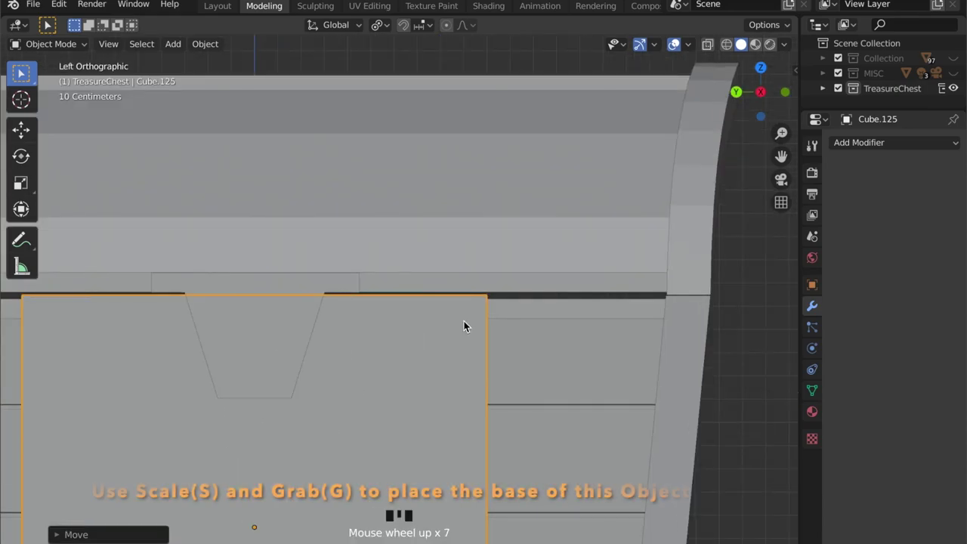
key(g)
key(z)
click(460, 328)
key(s)
key(y)
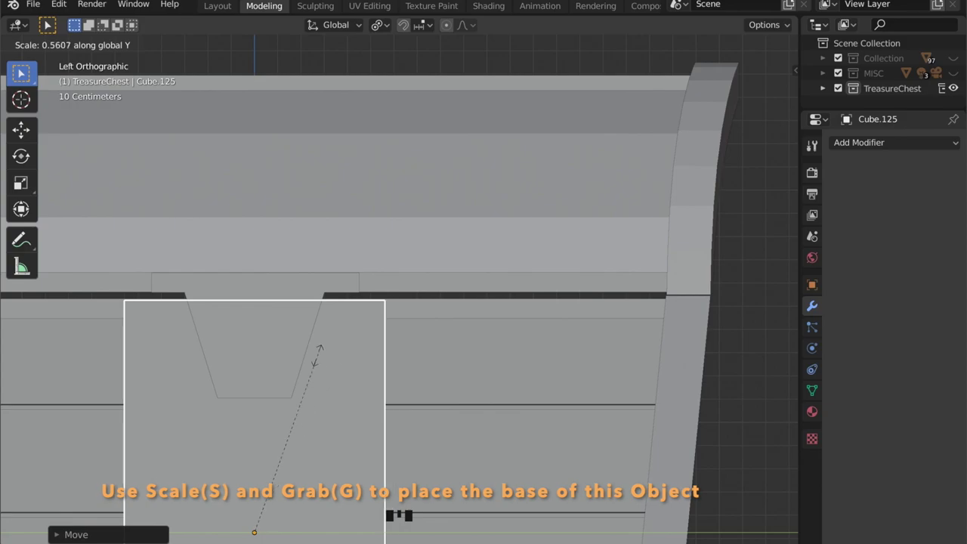
click(302, 385)
In Edit Mode, raise the base plate's bottom face about 0.51 m along Z to near the chest's lower edge.
scroll(314, 375, down, 2)
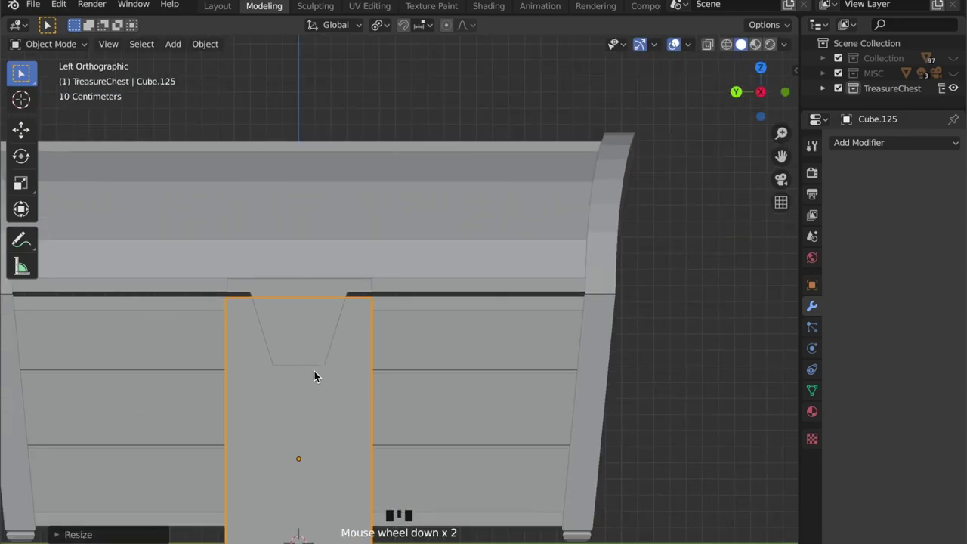
shift+middle_drag(313, 458, 295, 410)
key(Tab)
key(3)
click(307, 399)
key(g)
key(z)
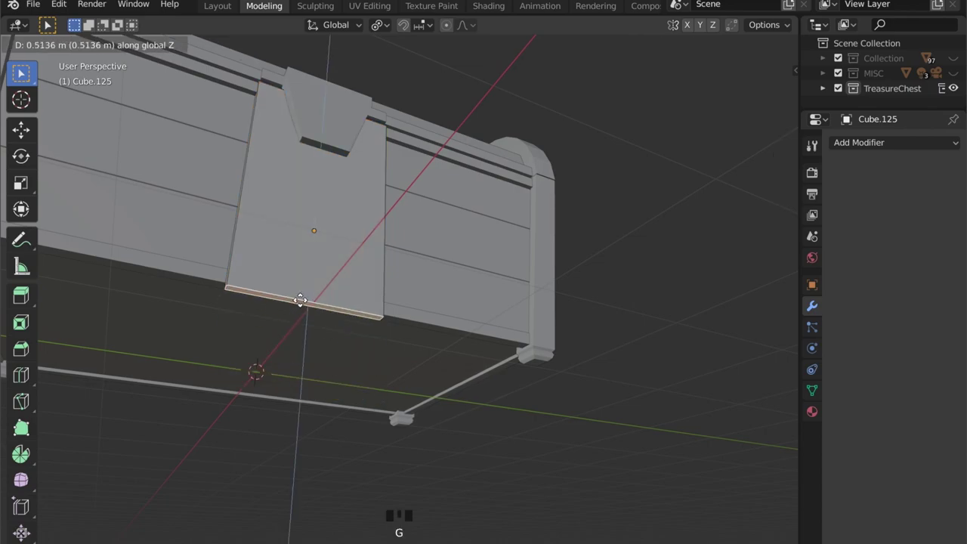
click(300, 292)
Adjust the base plate's bottom face along Z and shift it along X to follow the slope of the chest's front.
middle_drag(300, 293, 395, 360)
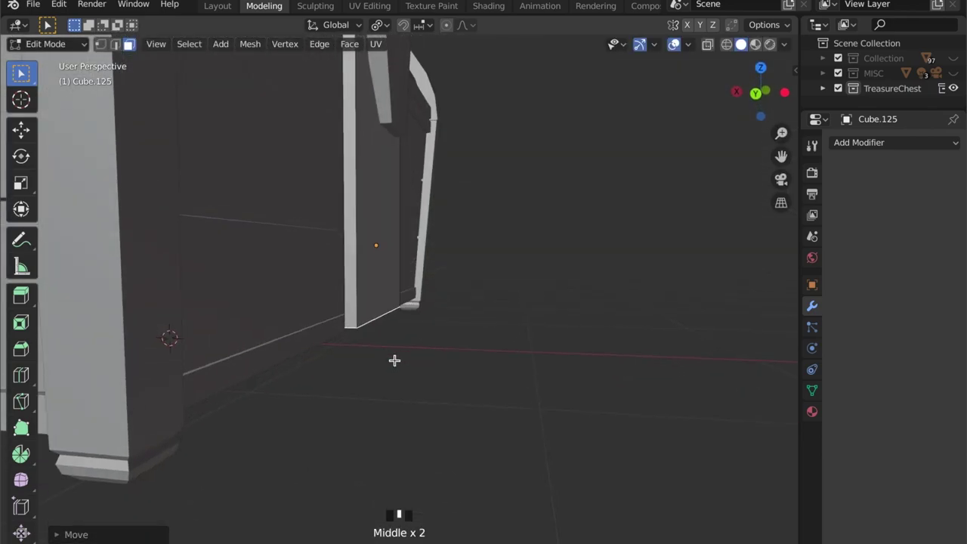
key(g)
key(z)
key(g)
key(x)
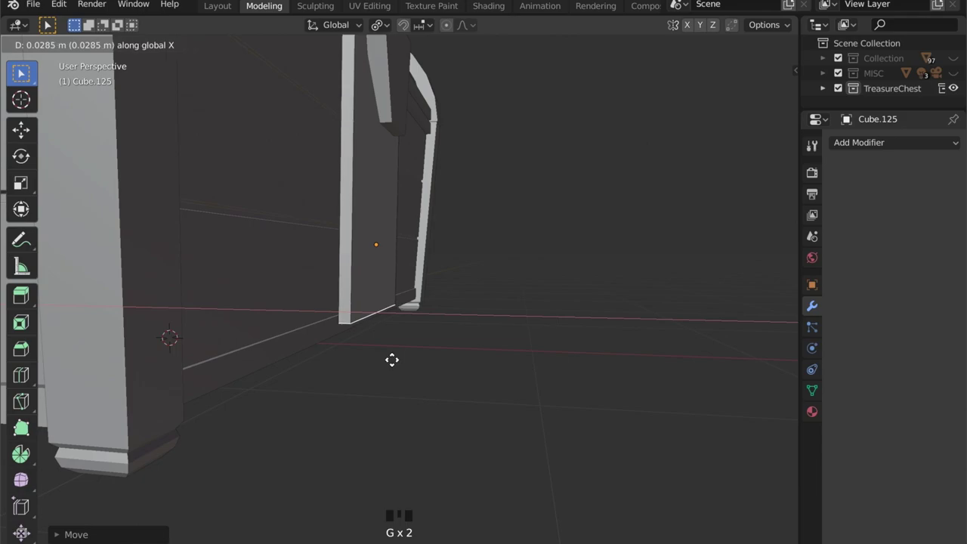
click(386, 360)
scroll(302, 350, up, 3)
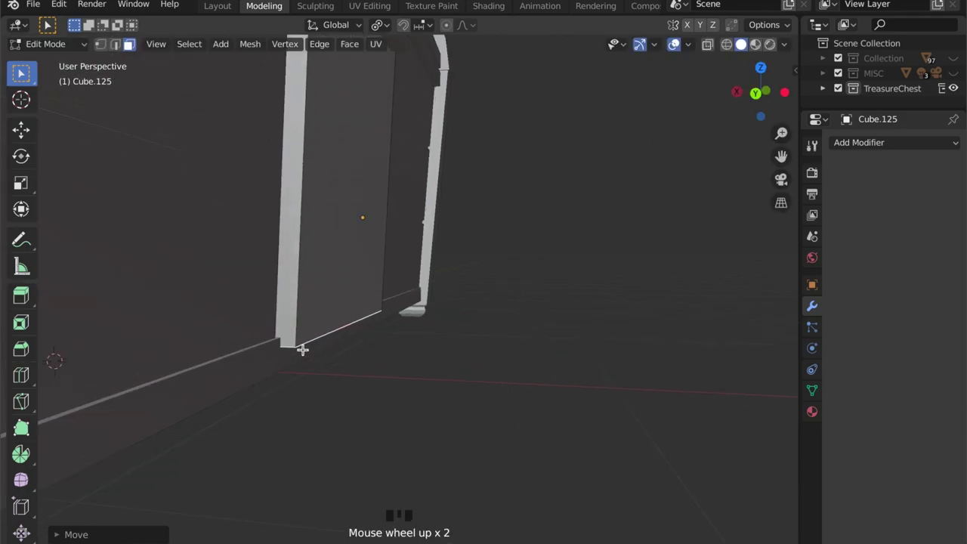
shift+middle_drag(302, 349, 384, 384)
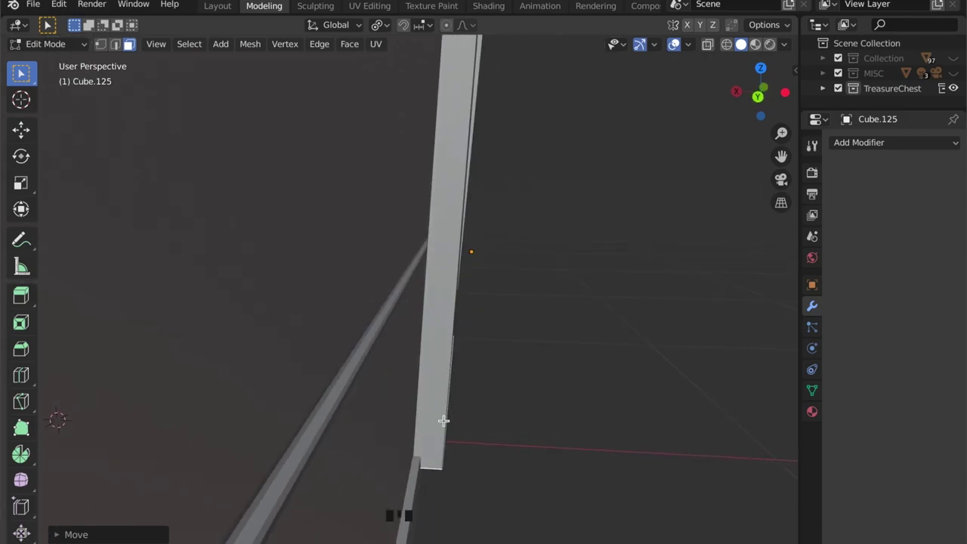
key(g)
key(x)
click(467, 420)
Select a lower edge of the base plate and move it along X to fit against the chest's front.
middle_drag(467, 421, 325, 405)
key(2)
mouse_move(367, 440)
middle_down()
mouse_move(398, 433)
mouse_move(425, 395)
mouse_move(312, 358)
mouse_move(365, 438)
middle_up()
key(g)
key(x)
click(377, 435)
scroll(380, 380, down, 3)
scroll(365, 438, up, 3)
Move the base plate's top face back along X toward the chest, behind the upper lock plate.
middle_drag(345, 404, 401, 229)
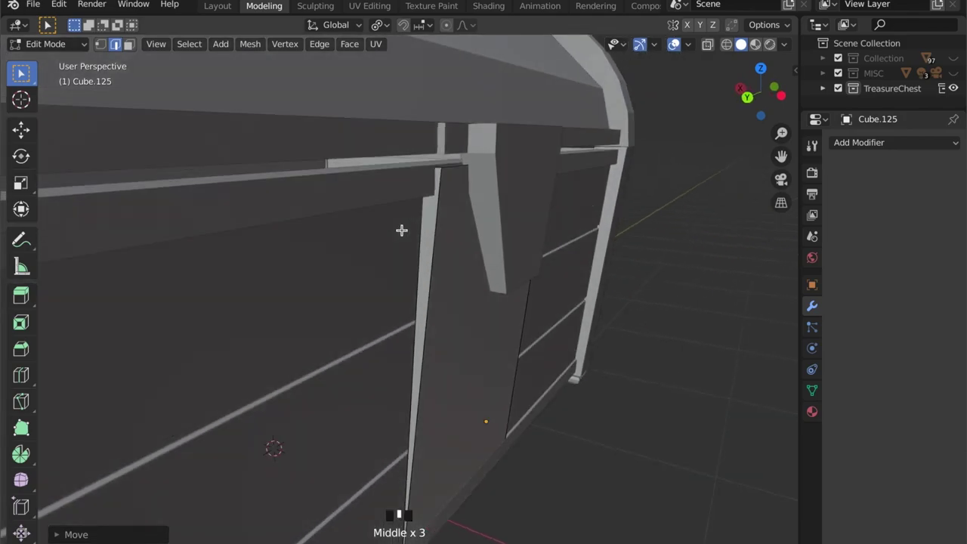
middle_drag(448, 187, 461, 228)
key(3)
click(457, 244)
click(457, 242)
key(g)
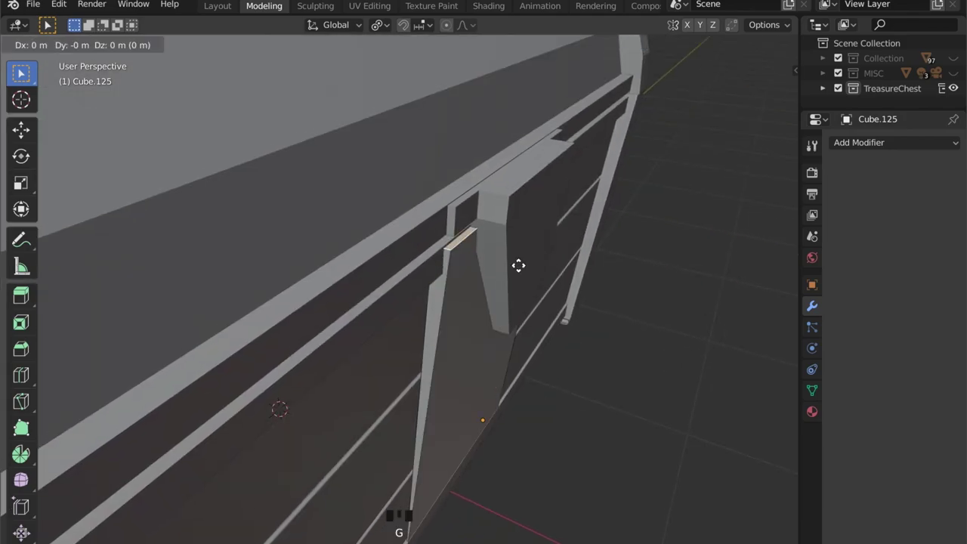
key(x)
click(512, 265)
middle_drag(512, 266, 448, 265)
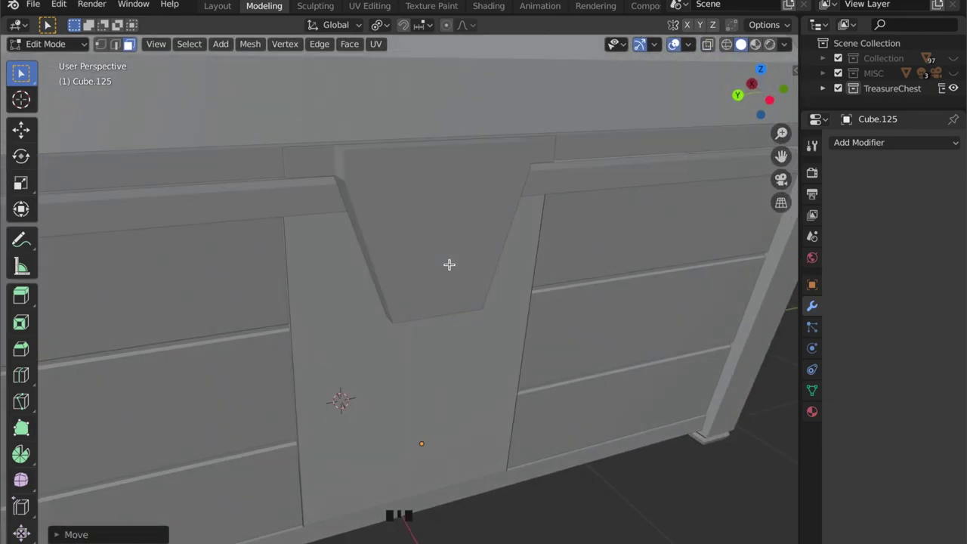
Add two vertical edge loops to the base plate, sliding one toward each of its sides.
click(326, 531)
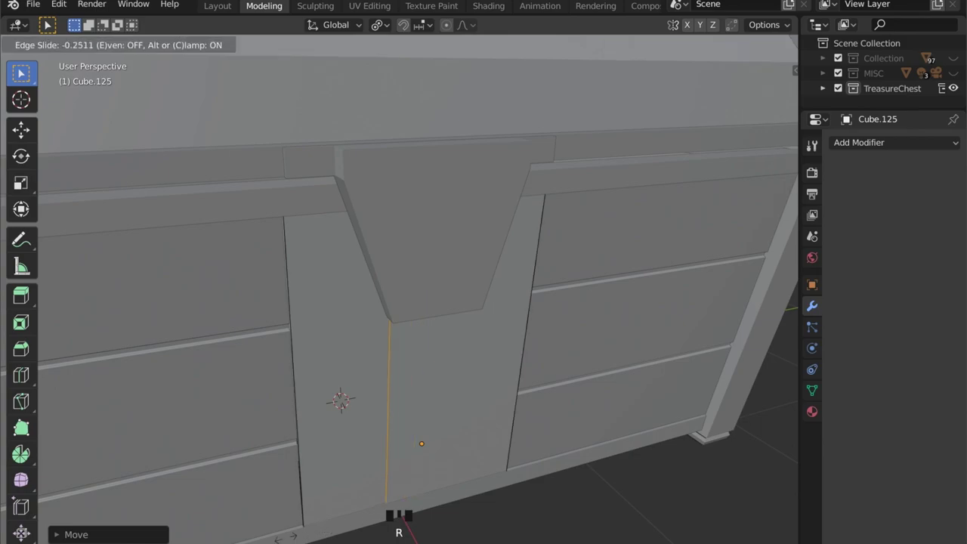
click(262, 38)
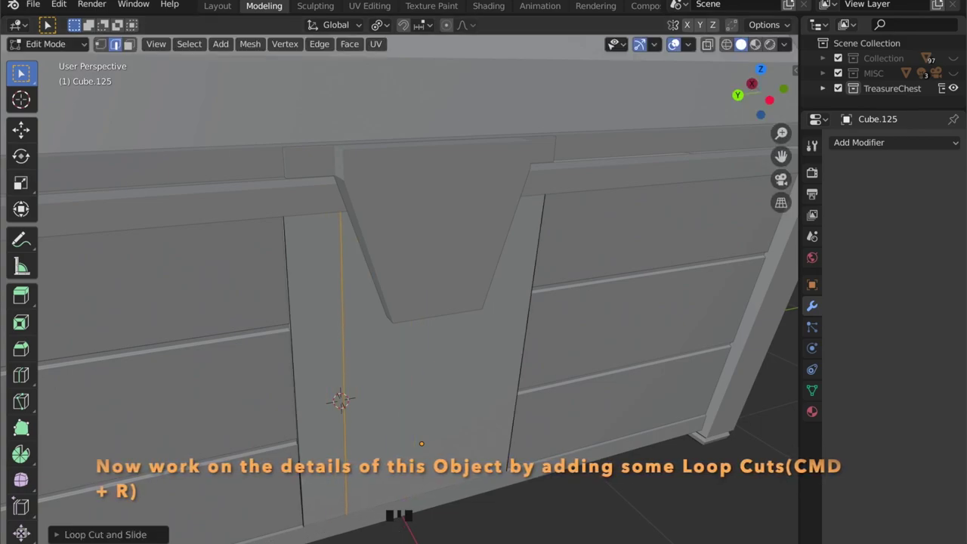
click(768, 97)
click(761, 91)
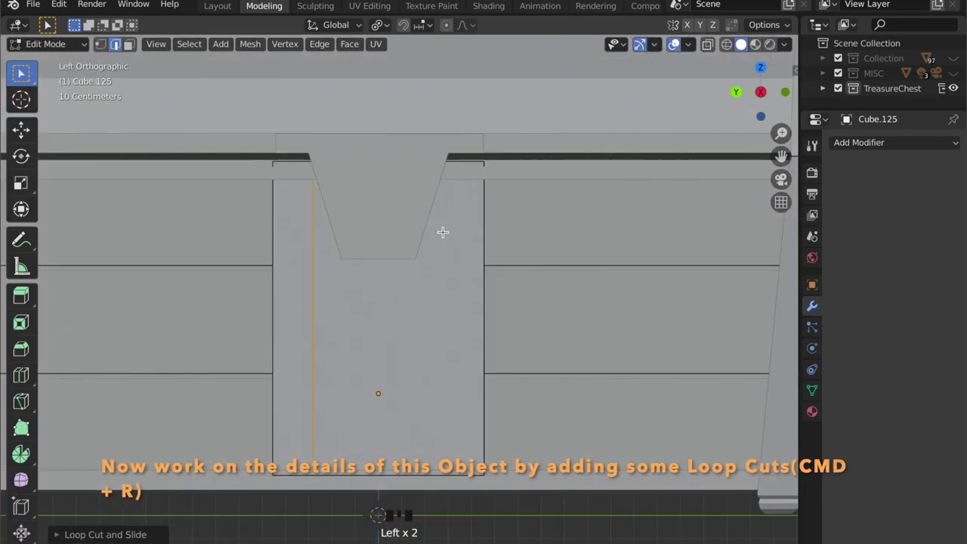
scroll(436, 274, up, 2)
key(ctrl+r)
click(481, 144)
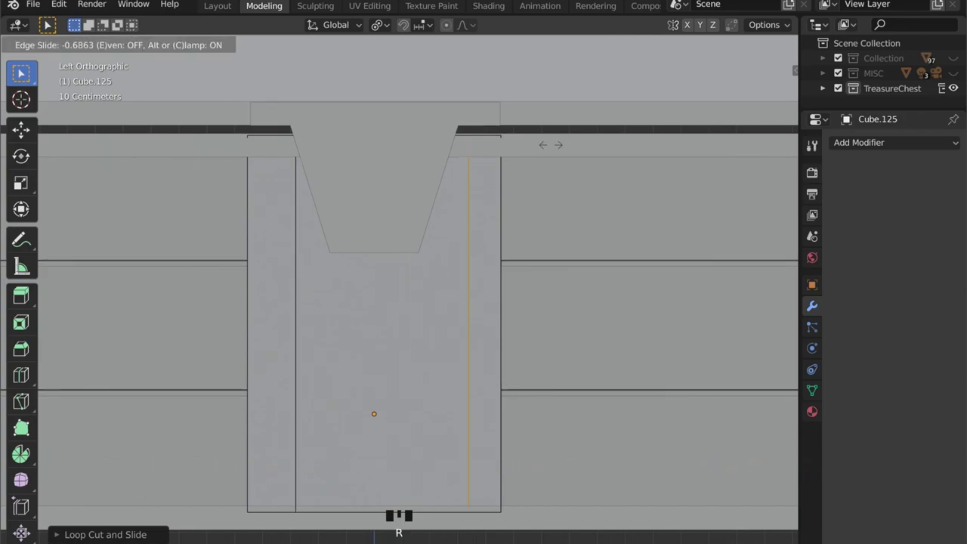
click(540, 152)
Add a horizontal edge loop across the base plate, slid up to just below the upper lock plate's lower edge.
key(ctrl+r)
click(492, 244)
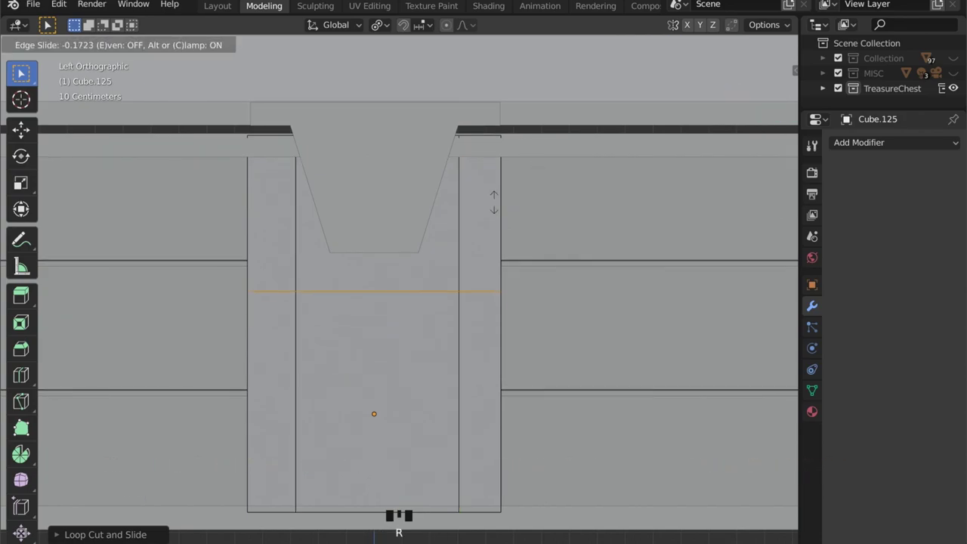
click(489, 179)
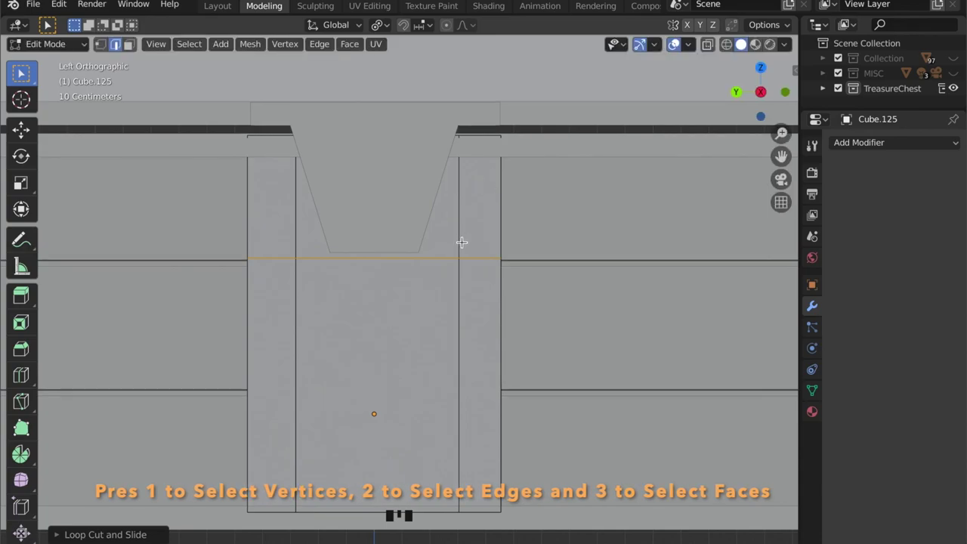
Slide the two inner front vertices of the horizontal loop inward to the lower corners of the upper lock plate.
scroll(460, 242, up, 2)
key(shift+v)
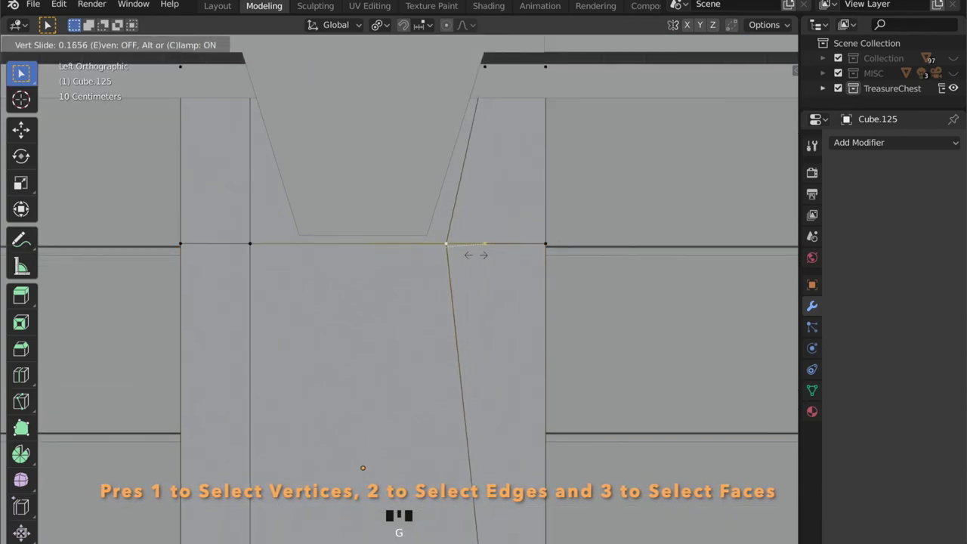
click(453, 257)
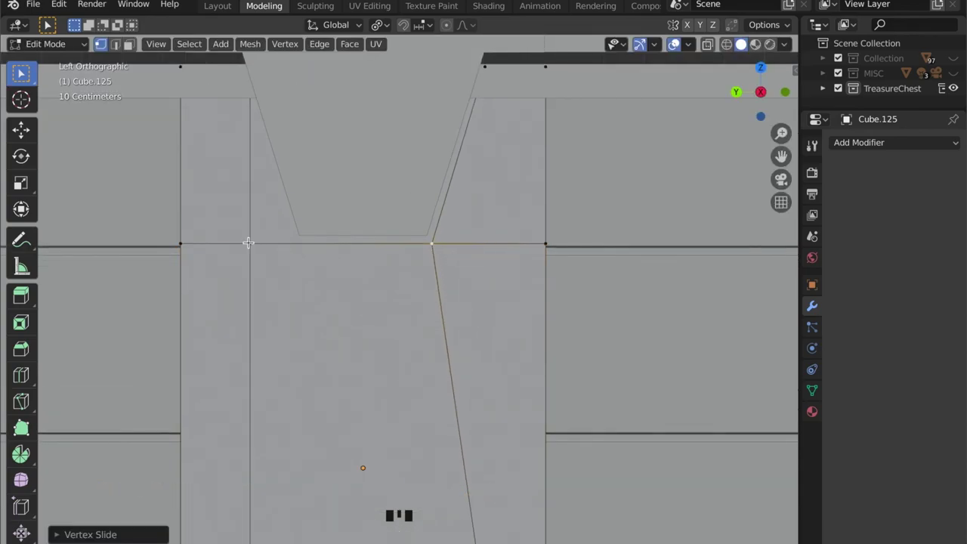
click(248, 243)
key(g)
key(g)
click(337, 258)
Check the base plate's mesh in X-ray and edge-slide the upper end of an inner cut along the lock plate's slanted side.
middle_drag(307, 222, 373, 274)
scroll(373, 274, down, 2)
key(alt+z)
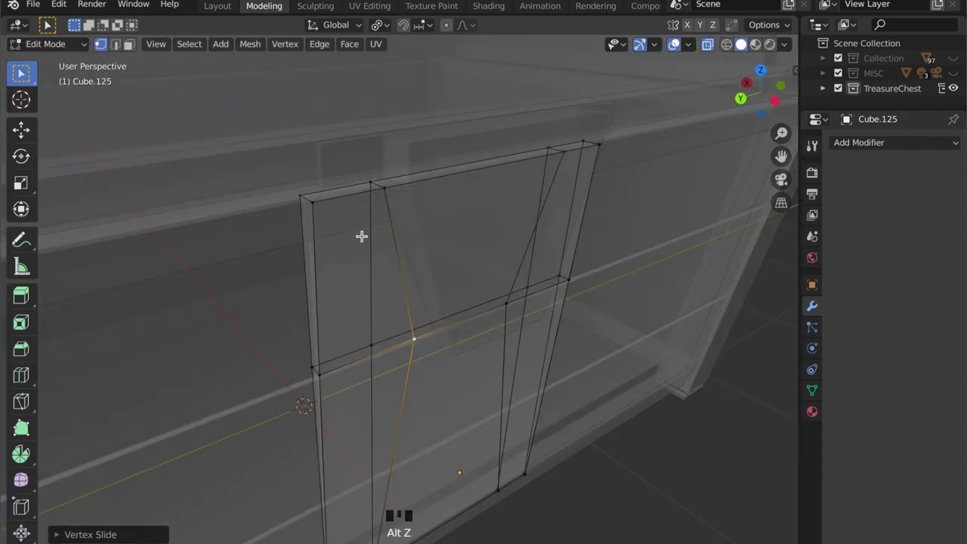
key(2)
key(alt+z)
middle_drag(440, 256, 409, 234)
key(g)
key(g)
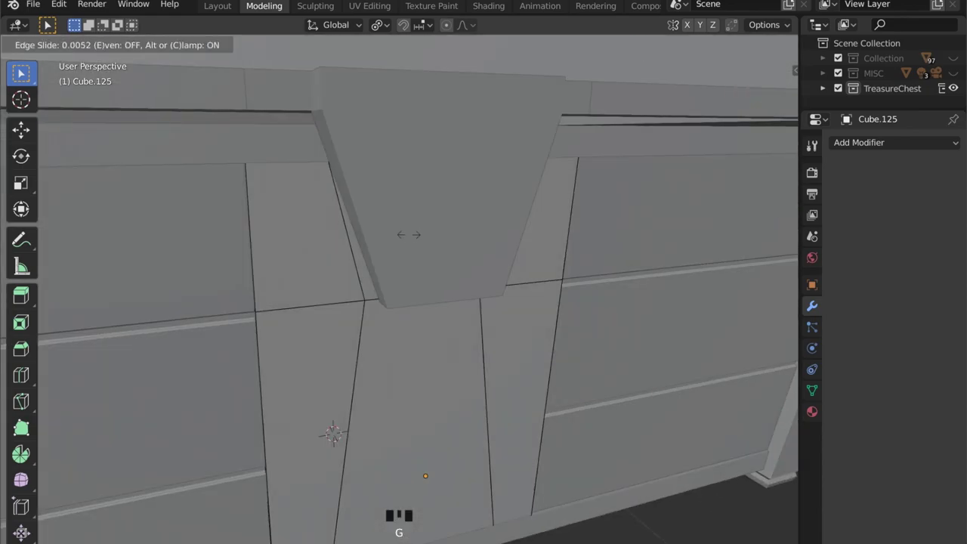
click(397, 244)
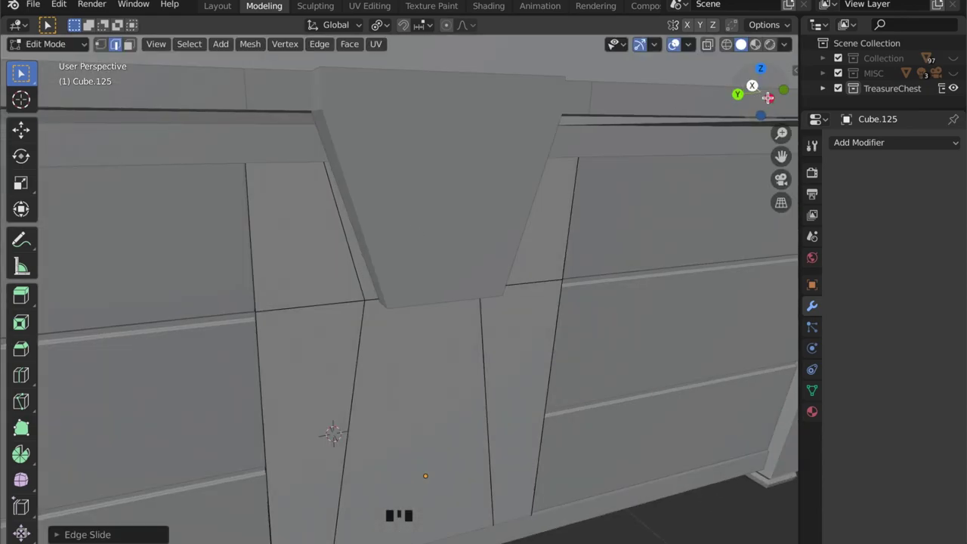
Fine-tune the upper inner cuts with a small edge slide so they mirror the lock plate's slanted outline.
click(765, 97)
scroll(360, 190, up, 1)
middle_drag(358, 190, 366, 190)
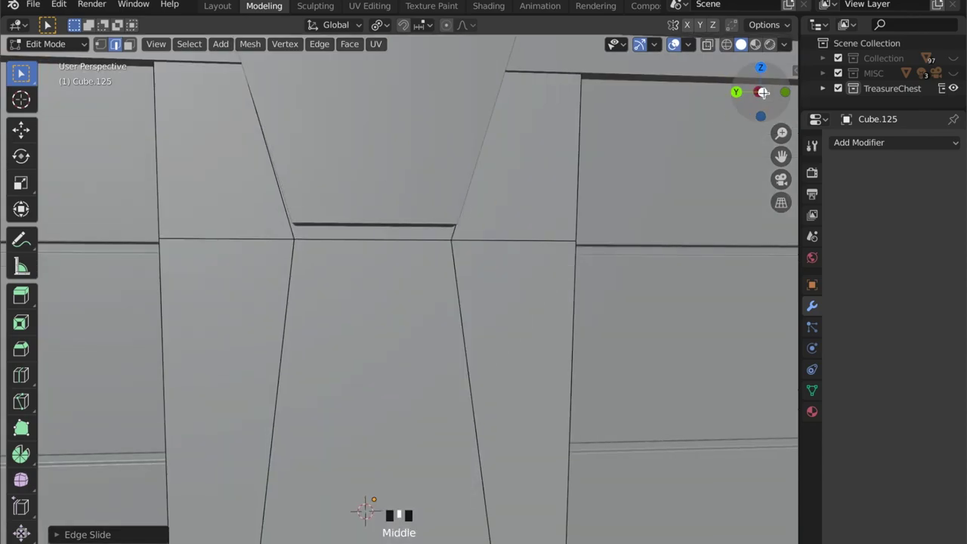
shift+middle_drag(365, 511, 429, 160)
key(g)
key(g)
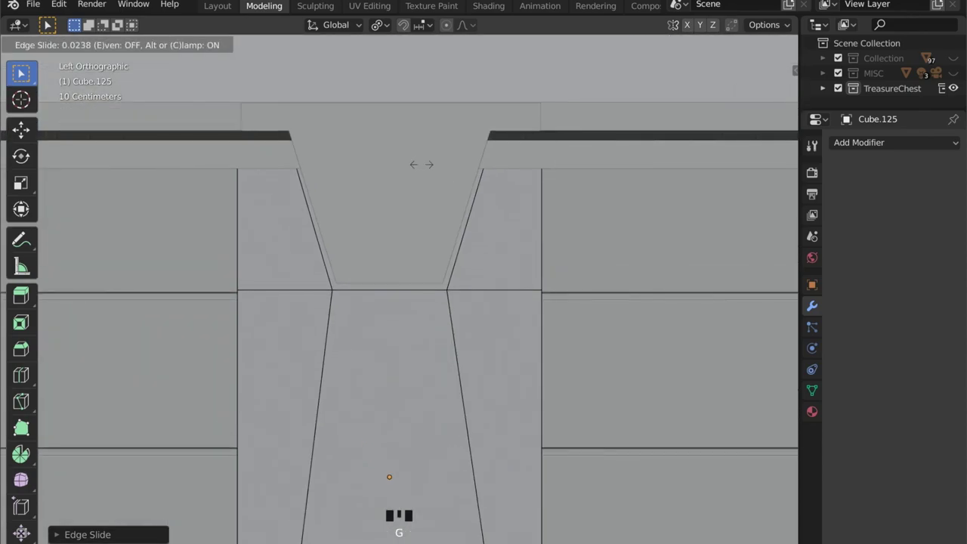
click(419, 166)
Examine the base plate's cuts around the upper lock plate from several angles, including in X-ray.
scroll(420, 257, down, 2)
middle_drag(421, 256, 433, 322)
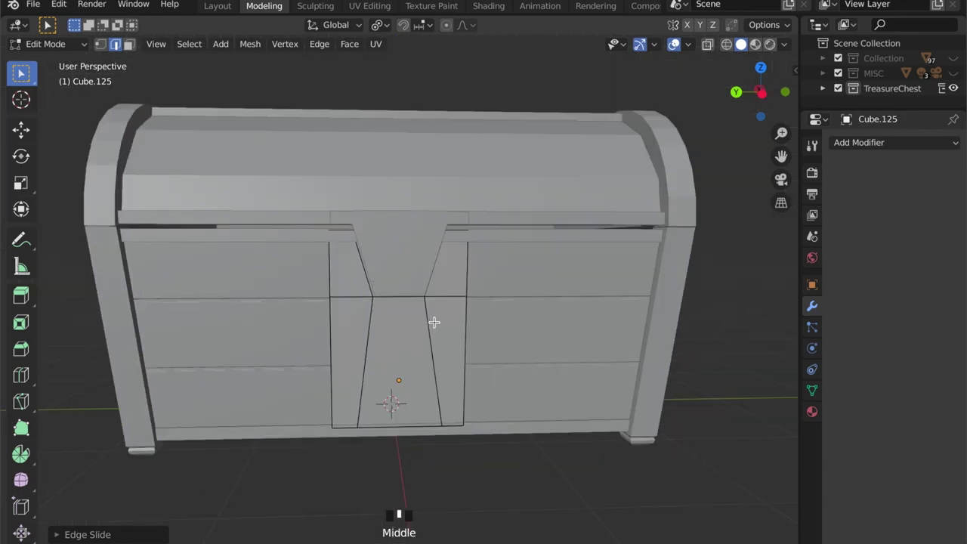
scroll(427, 289, down, 1)
middle_drag(427, 289, 425, 323)
scroll(390, 289, up, 3)
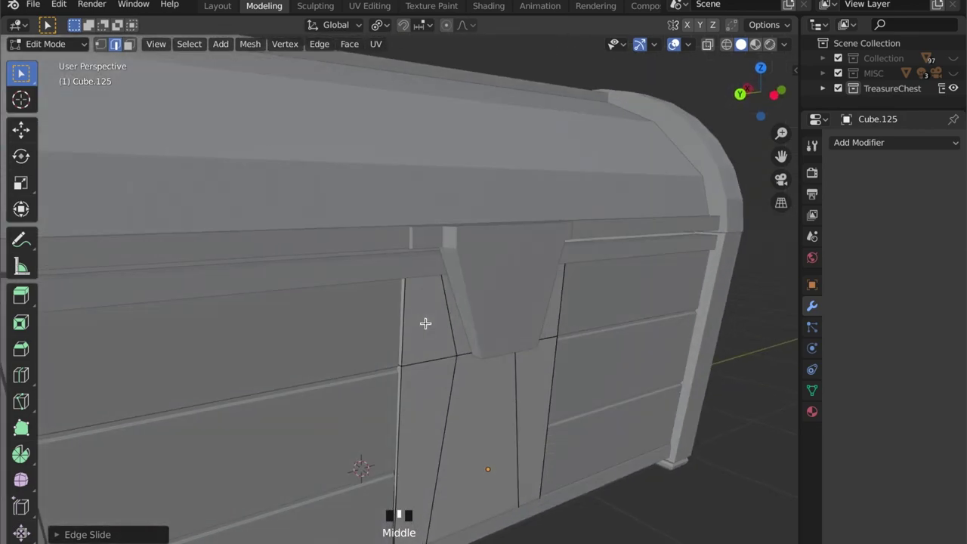
key(g)
key(alt+z)
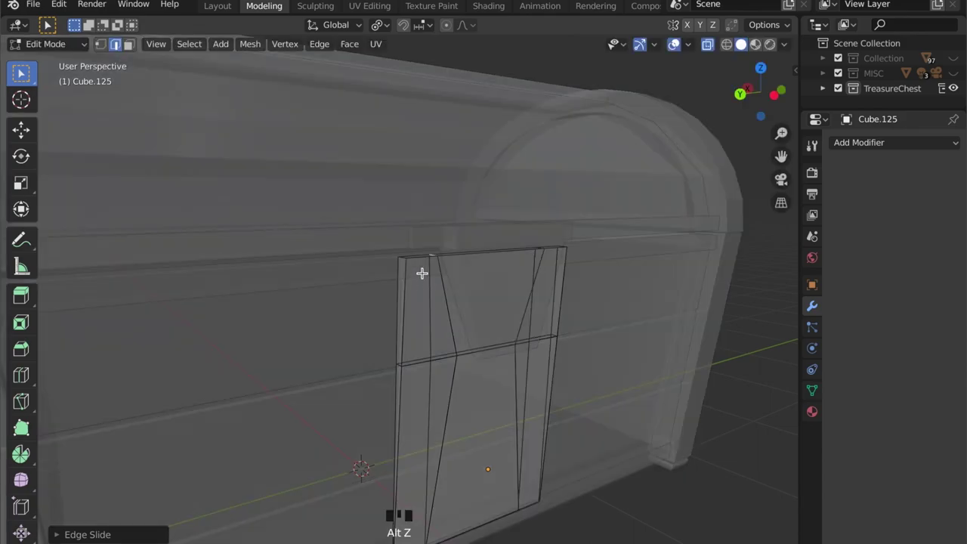
middle_drag(423, 272, 415, 292)
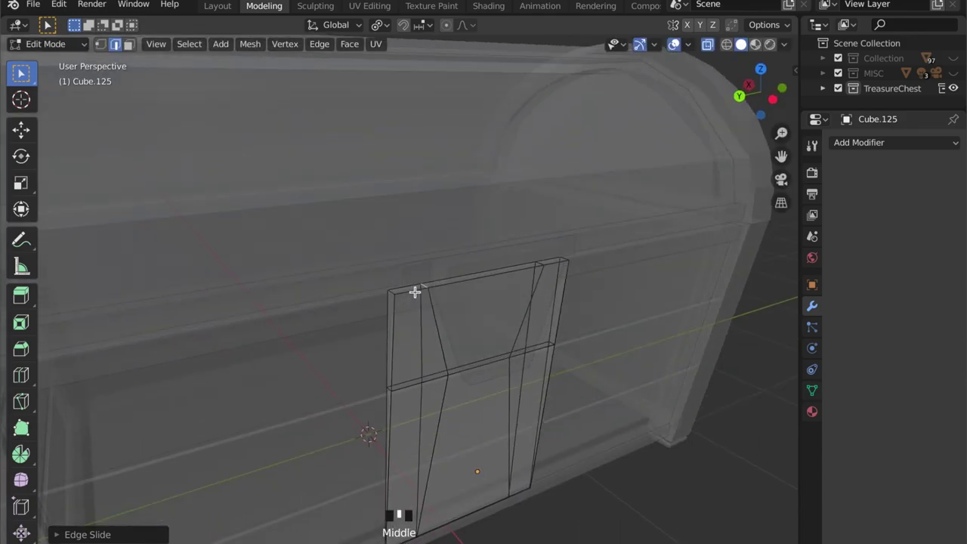
key(g)
key(z)
click(548, 268)
key(Tab)
middle_drag(546, 269, 397, 327)
key(alt+z)
click(455, 387)
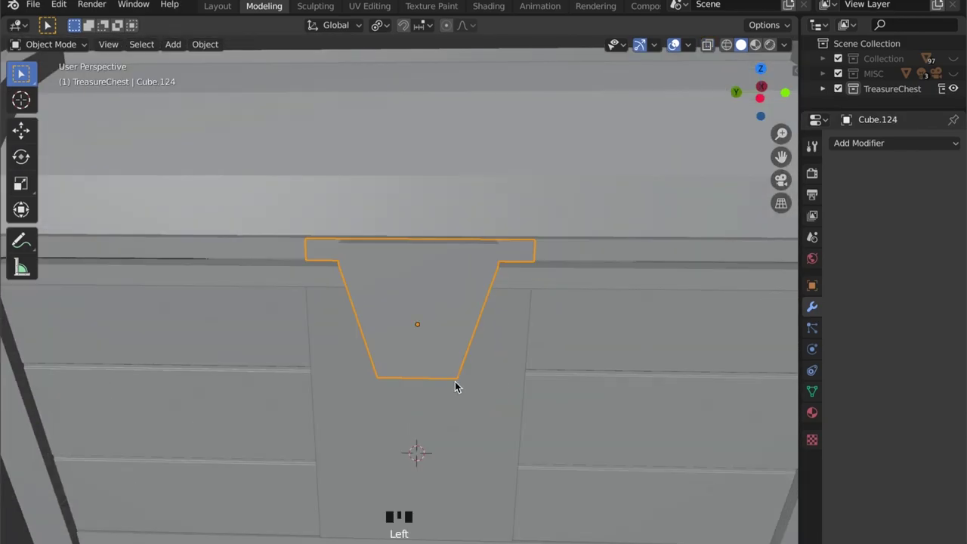
Move the base plate's upper outer corner edge on the positive Y side outward along Y.
click(368, 401)
key(Tab)
mouse_move(403, 395)
middle_down()
mouse_move(378, 375)
mouse_move(414, 380)
middle_up()
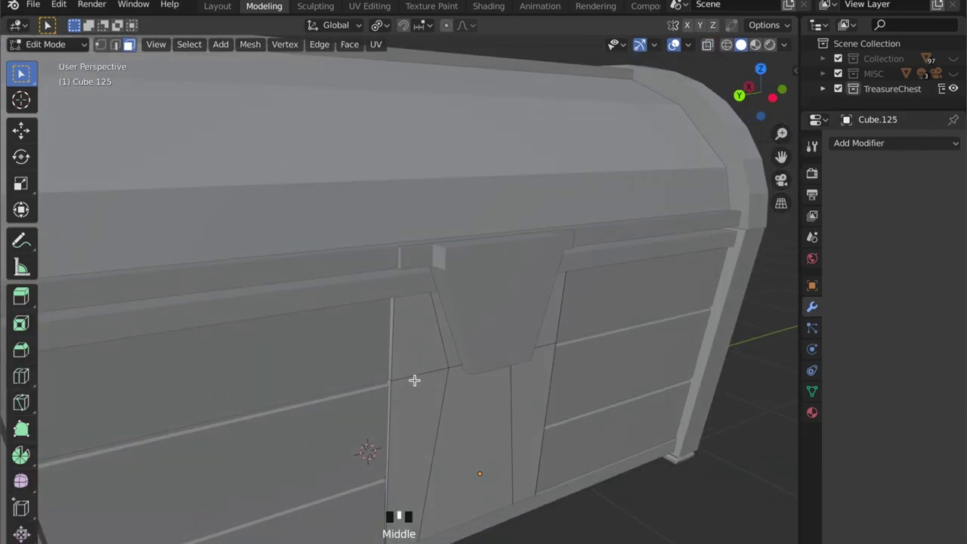
key(alt+z)
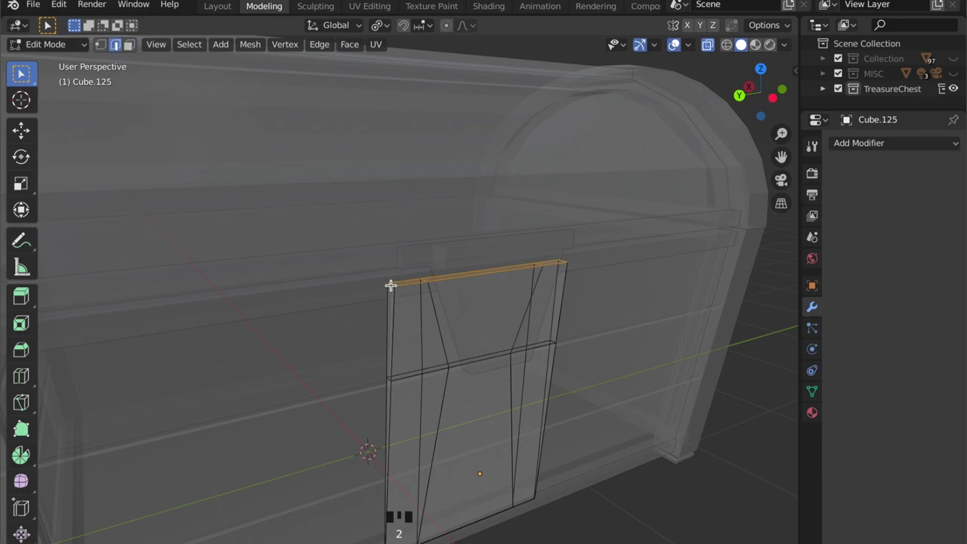
key(g)
key(y)
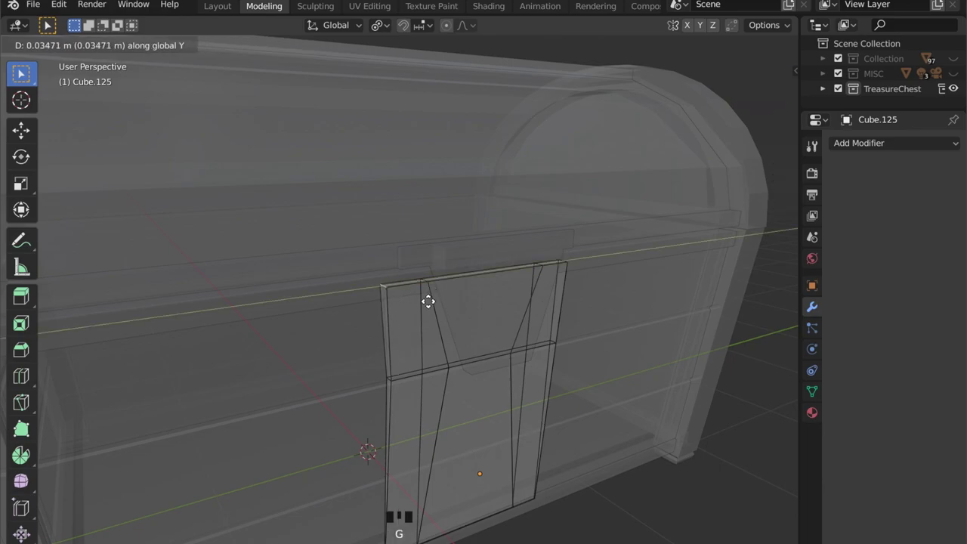
click(415, 308)
Move the opposite upper outer corner edge of the base plate about 0.13 m outward along negative Y to mirror the flare.
click(731, 115)
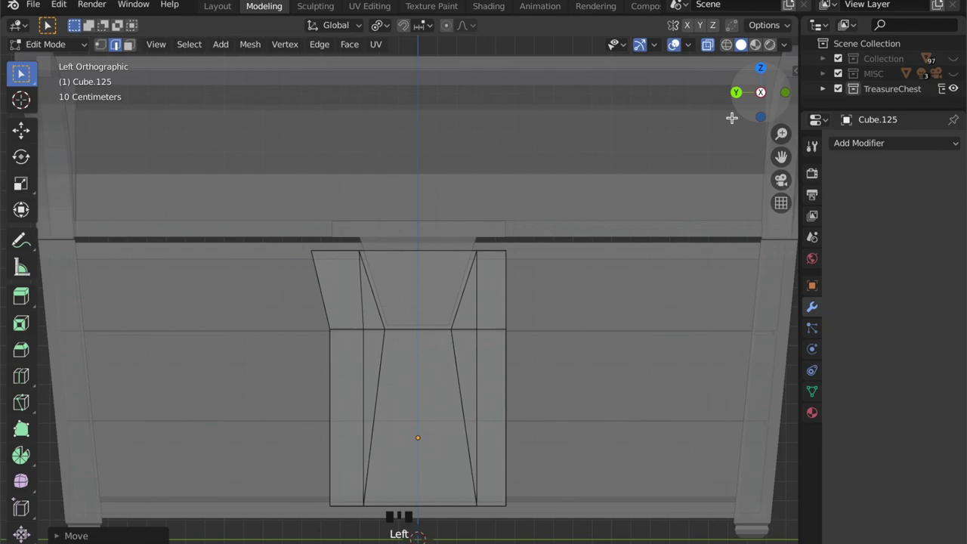
middle_drag(514, 264, 443, 320)
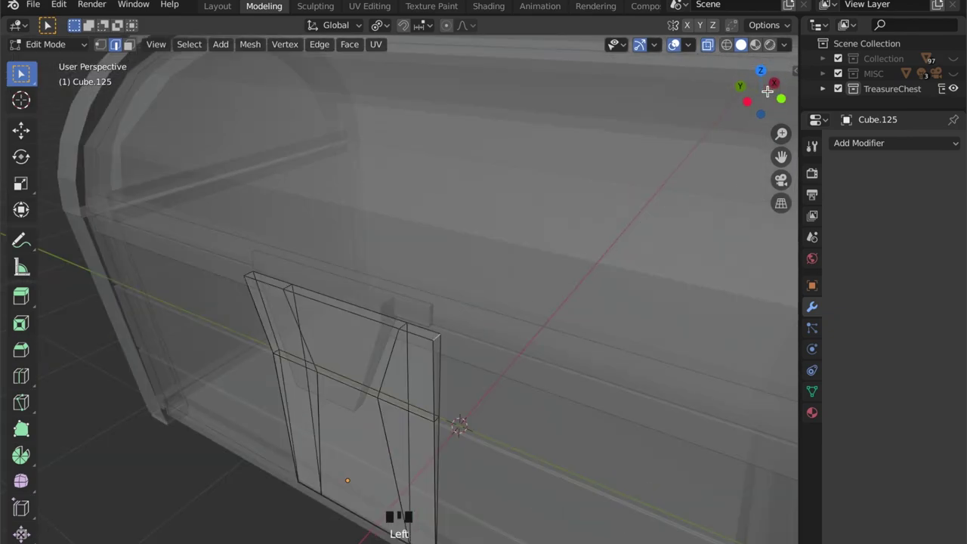
click(767, 90)
key(g)
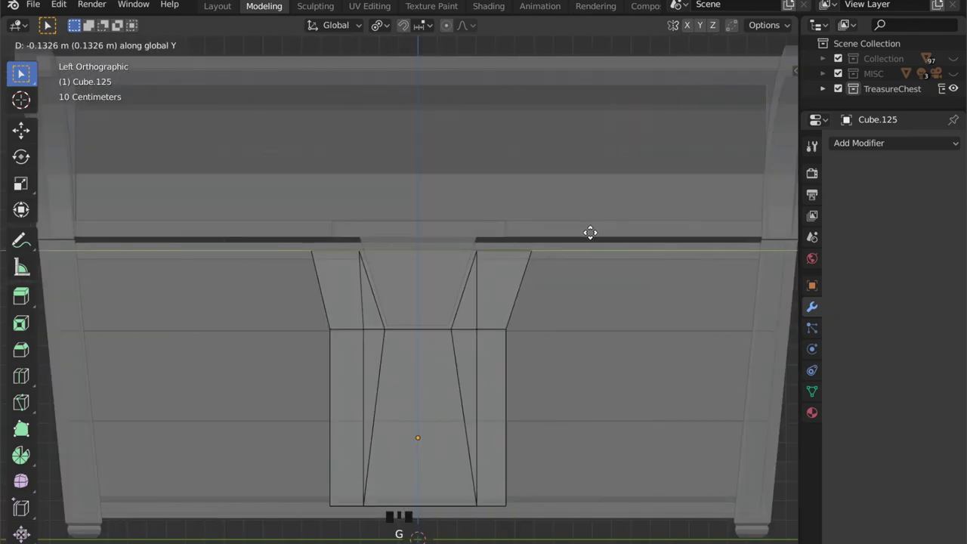
click(590, 233)
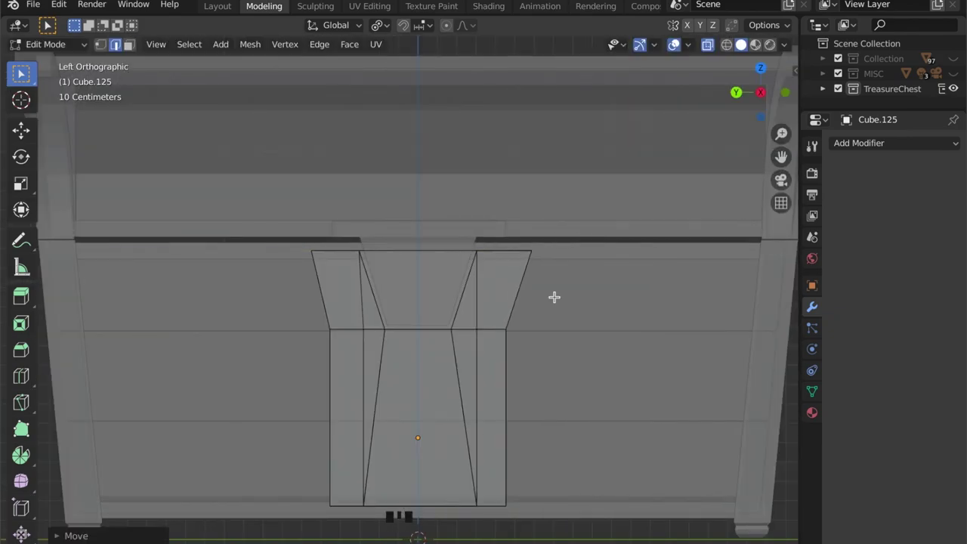
Add a horizontal edge loop across the lower part of the base plate, slid level with the lowest plank seam.
key(g)
key(g)
click(371, 436)
Move the base plate's lower outer corner edge on the positive Y side outward along Y.
middle_drag(371, 437, 410, 341)
scroll(410, 514, down, 1)
scroll(420, 413, up, 2)
scroll(361, 415, up, 3)
click(355, 419)
scroll(359, 432, up, 4)
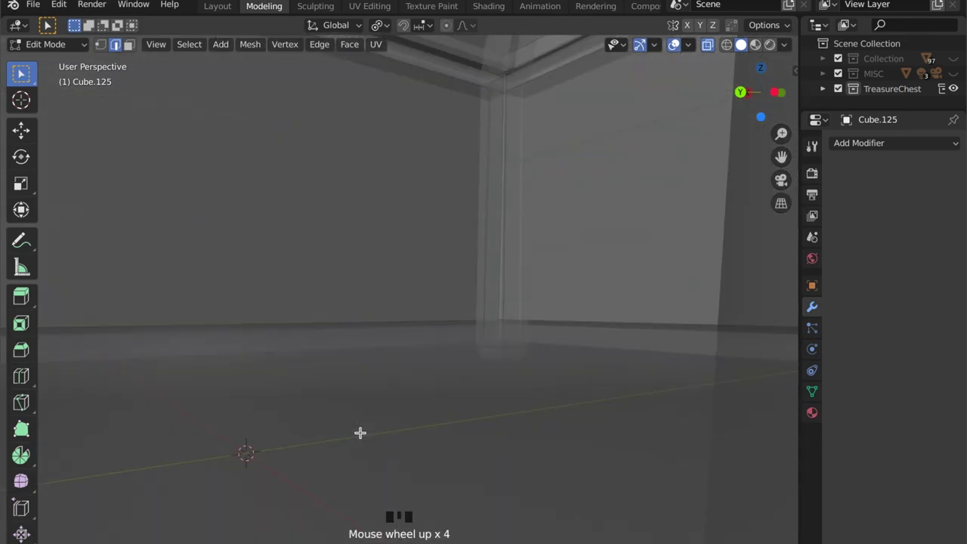
scroll(400, 372, down, 3)
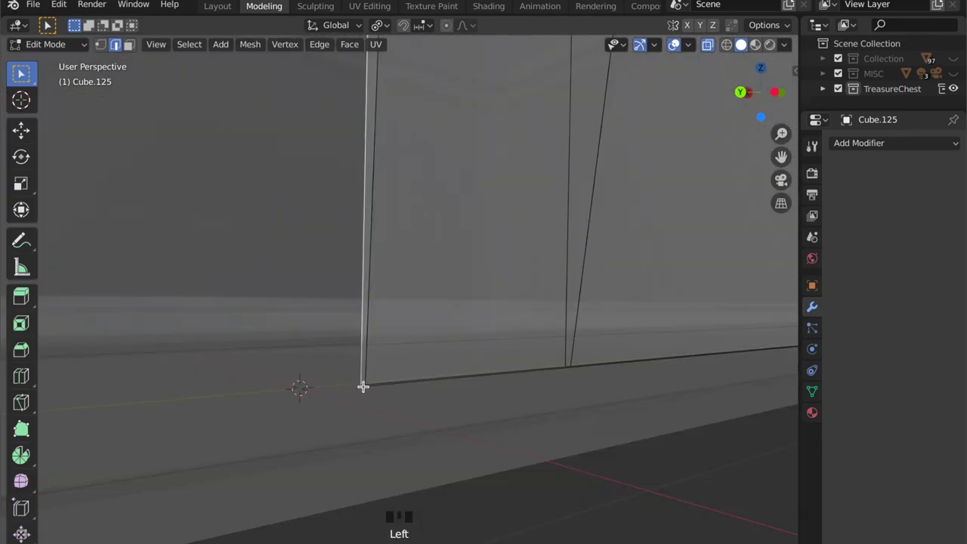
middle_drag(368, 401, 355, 401)
scroll(354, 401, down, 1)
scroll(440, 380, down, 3)
key(g)
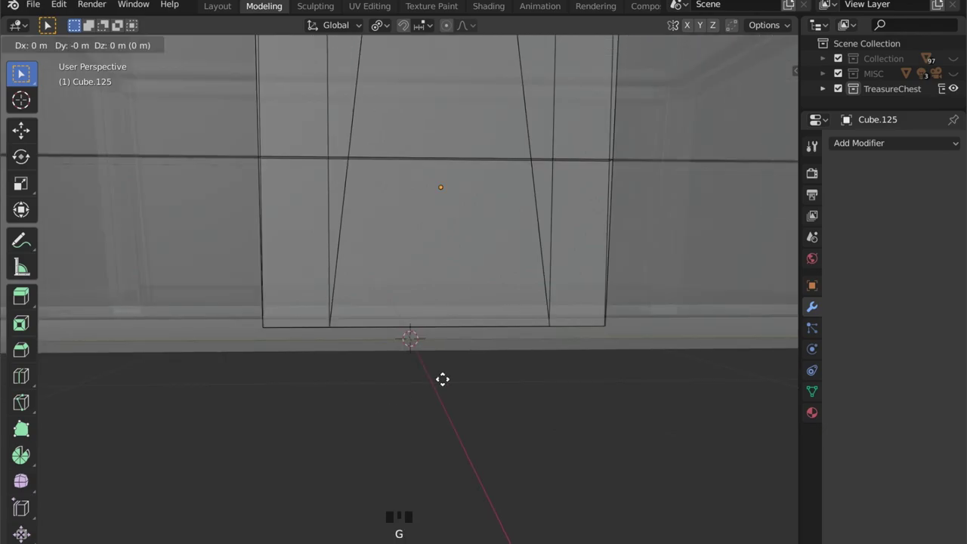
click(404, 392)
Move the opposite lower outer corner edge of the base plate outward along Y to match the first flare.
middle_drag(404, 393, 567, 399)
scroll(567, 399, down, 2)
click(755, 95)
scroll(538, 275, down, 4)
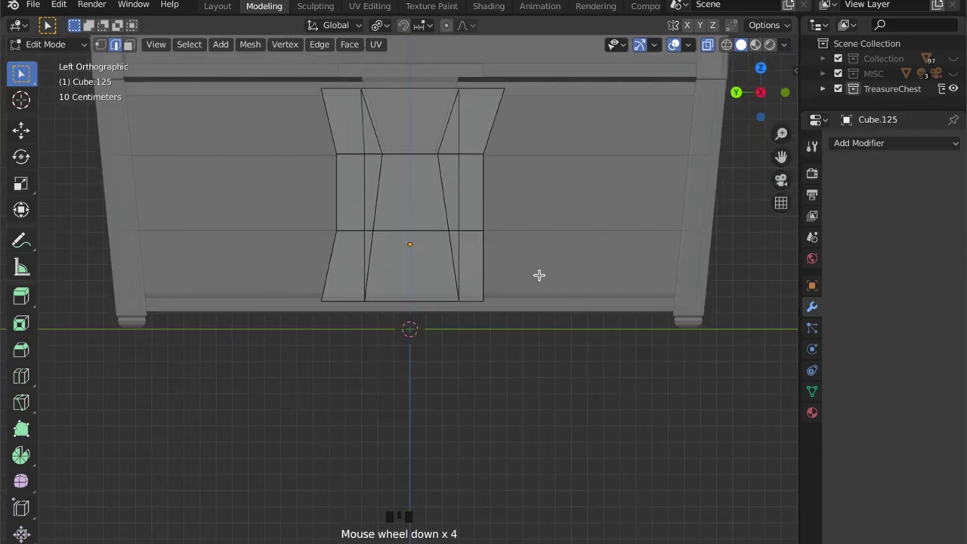
key(g)
click(557, 280)
Add a centred horizontal loop in the base plate's middle section and a centred vertical loop in each outer side strip.
scroll(442, 235, down, 2)
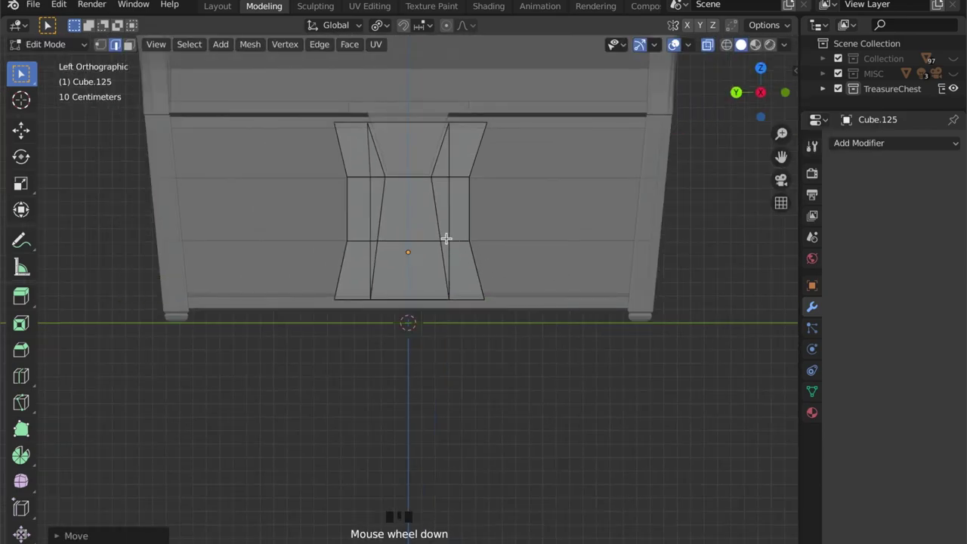
shift+middle_drag(442, 235, 442, 294)
scroll(444, 296, up, 3)
click(443, 295)
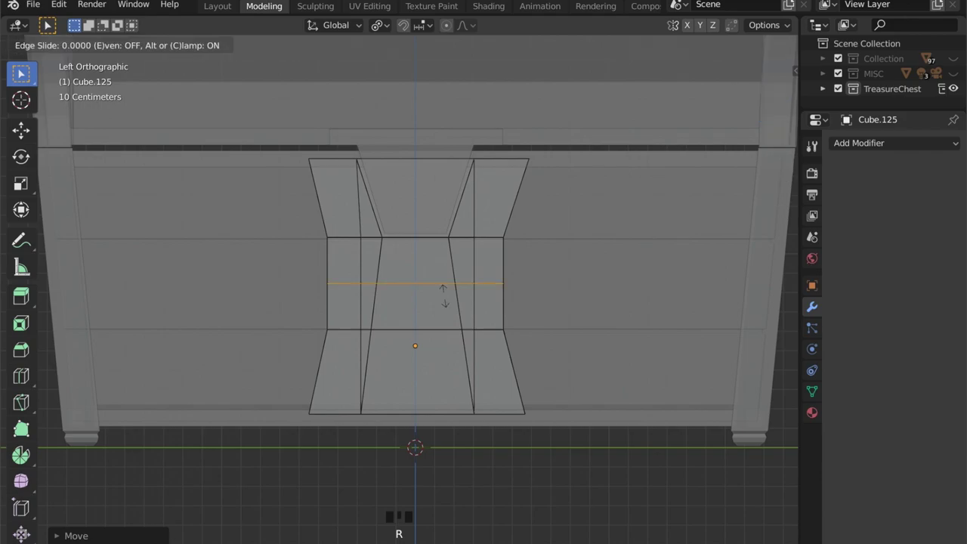
right_click(420, 275)
middle_drag(341, 204, 345, 212)
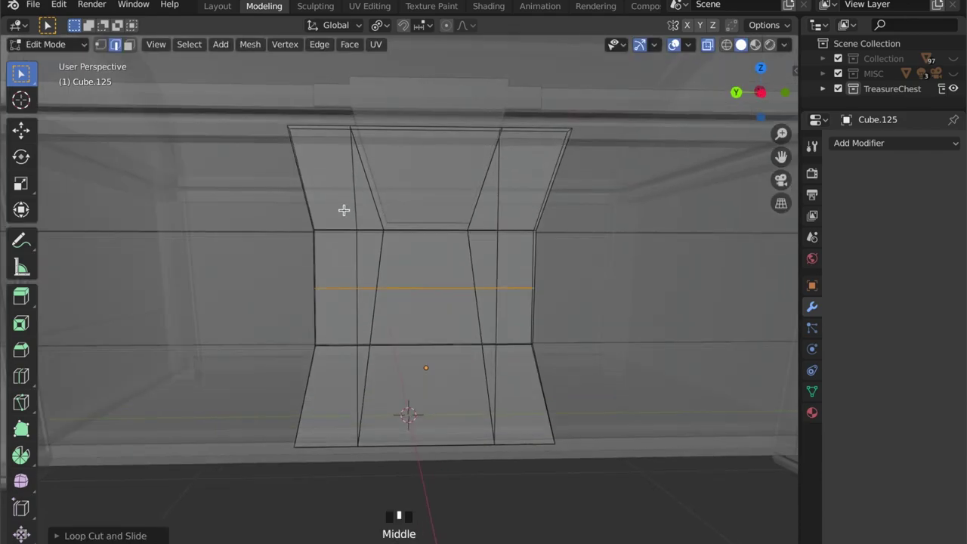
click(540, 138)
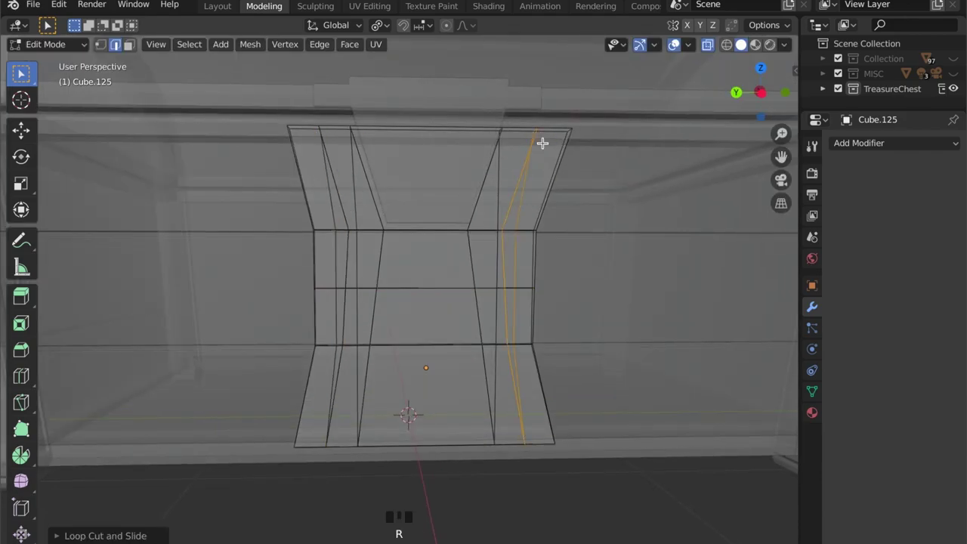
key(alt+z)
key(3)
click(343, 198)
shift+click(362, 256)
shift+click(437, 266)
shift+click(483, 252)
shift+click(502, 181)
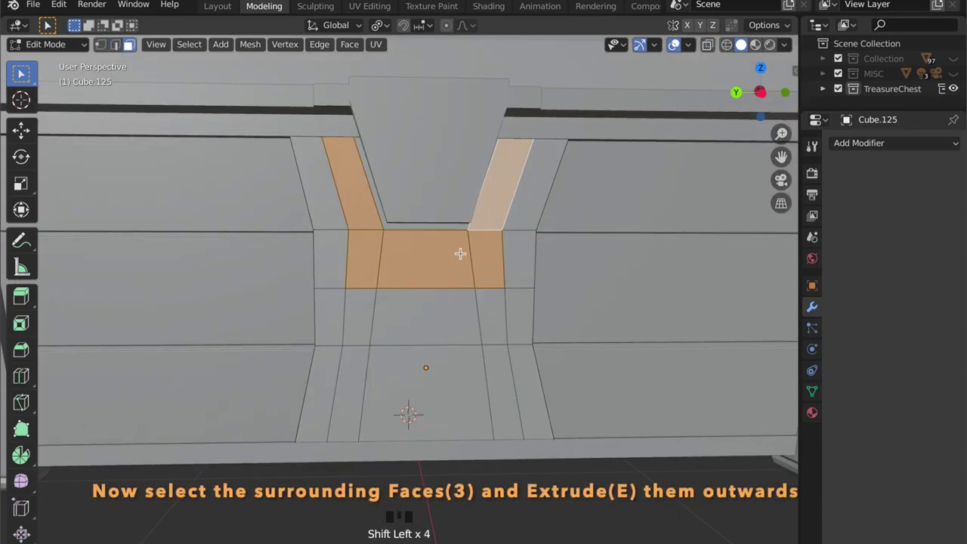
Edge-slide the central segment of the new horizontal loop downward by a factor of about 0.25.
middle_drag(420, 292, 421, 290)
key(2)
click(420, 287)
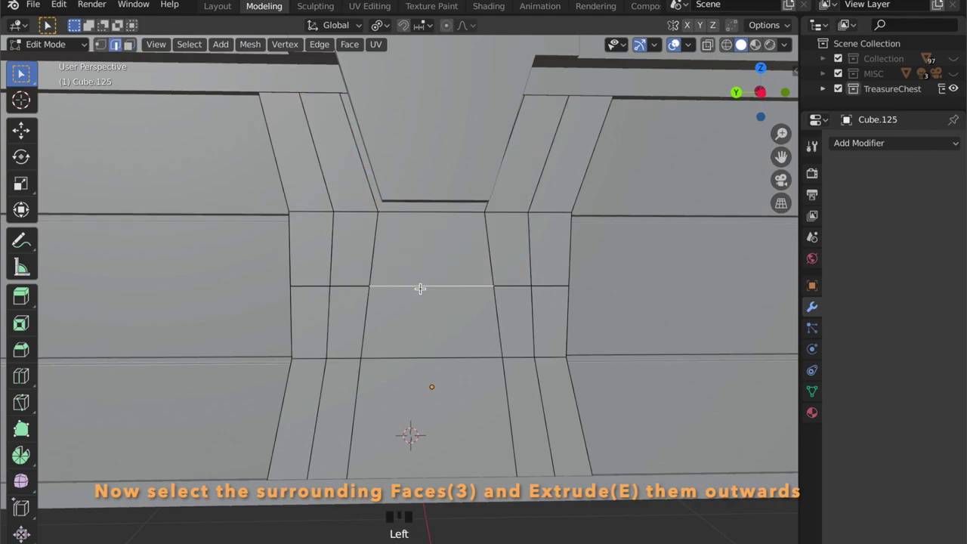
key(g)
key(g)
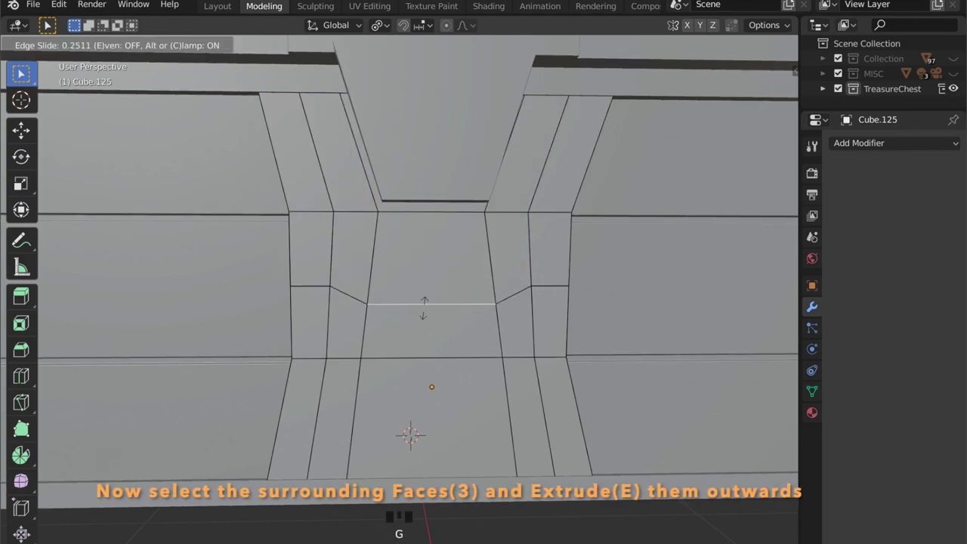
click(423, 307)
Select the five front faces surrounding the upper lock plate and extrude them about 0.14 m outward along X.
key(3)
click(338, 151)
shift+click(354, 257)
shift+click(431, 257)
shift+click(507, 249)
shift+click(529, 151)
middle_drag(479, 271, 414, 296)
key(e)
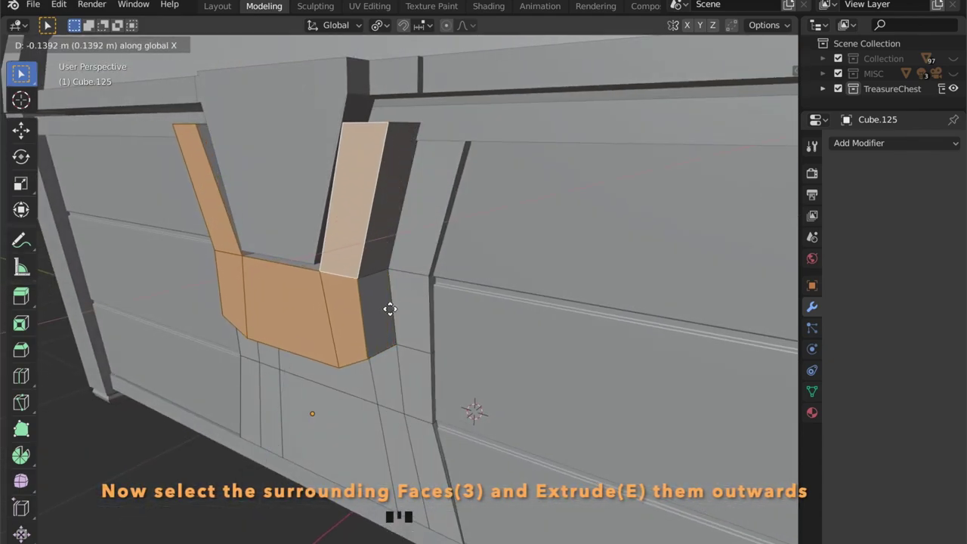
click(389, 309)
Move the extruded U-shaped faces slightly further outward along X in front view.
key(KP_1)
shift+middle_drag(384, 244, 491, 305)
scroll(413, 290, up, 2)
key(g)
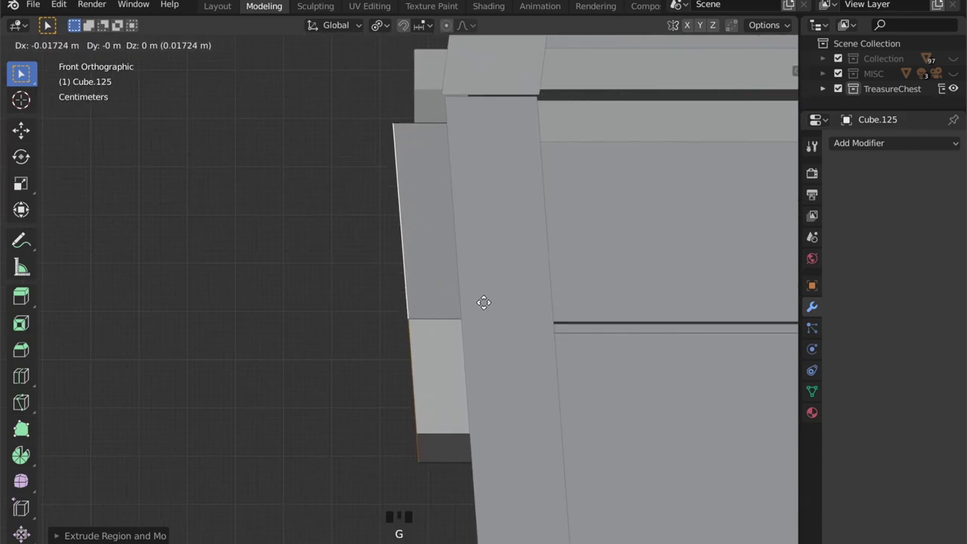
key(x)
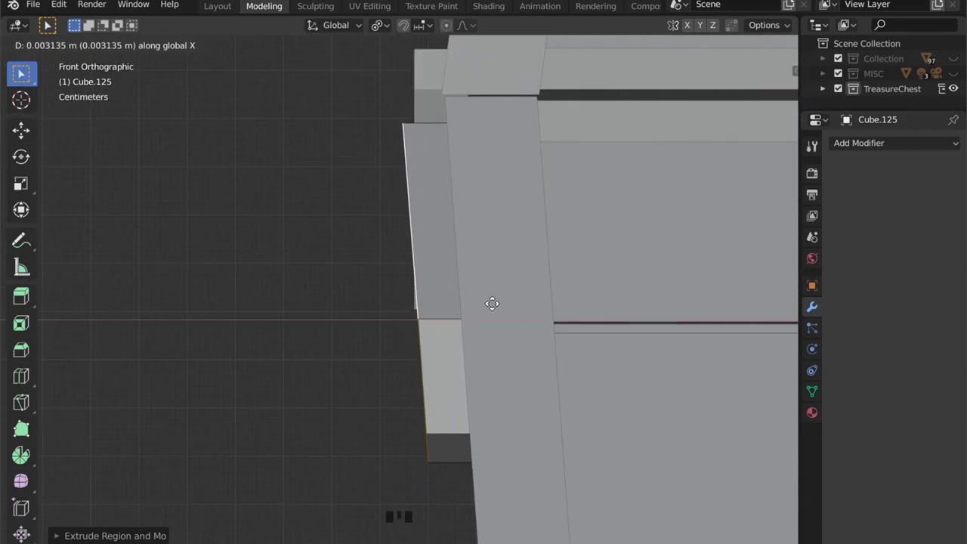
click(487, 304)
Slide the upper front vertices of both extruded arms down to slope their tops, and return to Object Mode.
key(alt+z)
key(1)
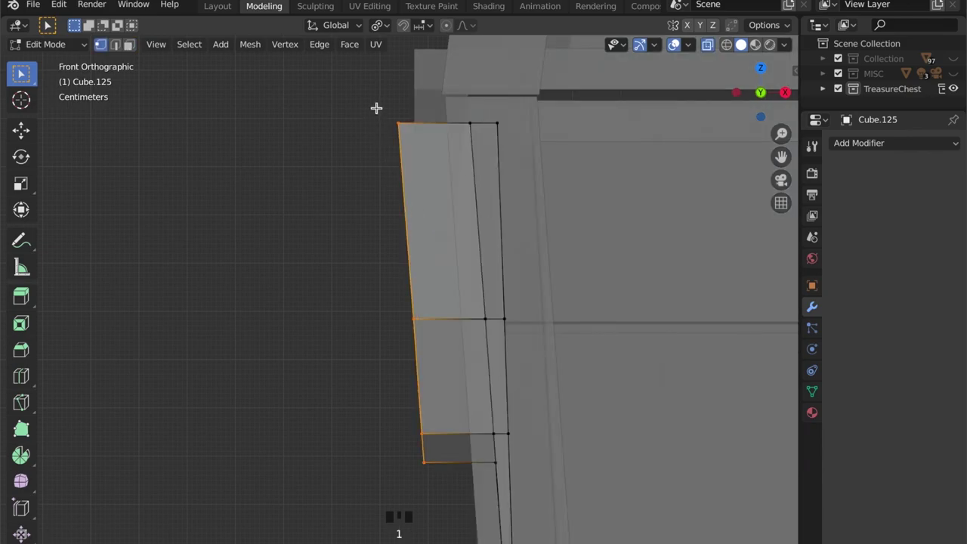
key(g)
key(g)
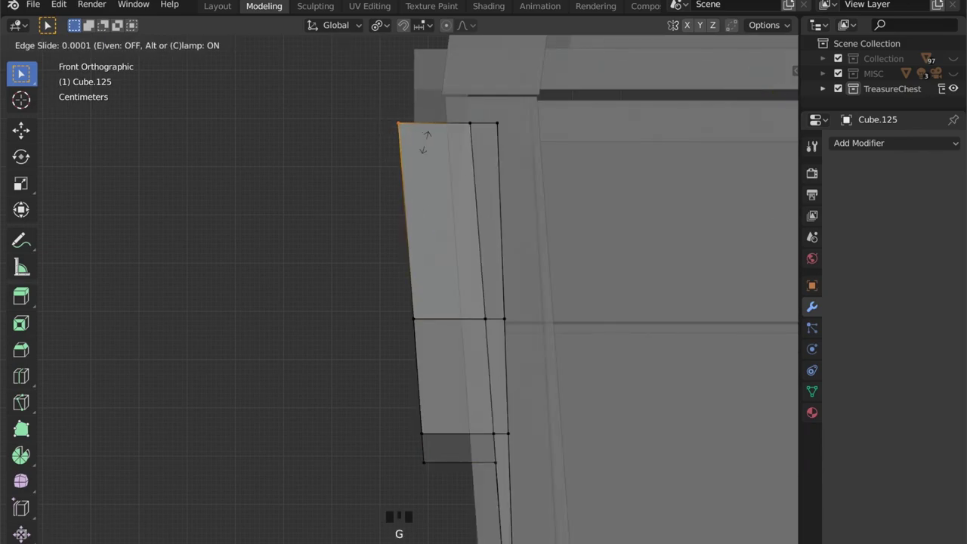
click(664, 189)
scroll(416, 259, down, 4)
middle_drag(416, 259, 529, 302)
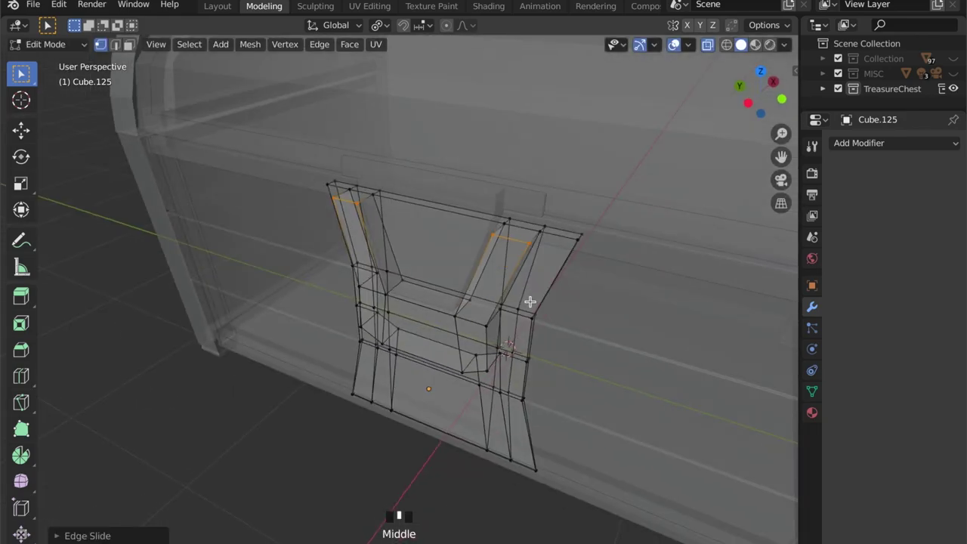
key(alt+z)
scroll(409, 341, down, 2)
middle_drag(345, 346, 415, 162)
key(Tab)
scroll(406, 342, down, 1)
Add a plane and raise it along Z above the chest.
click(485, 44)
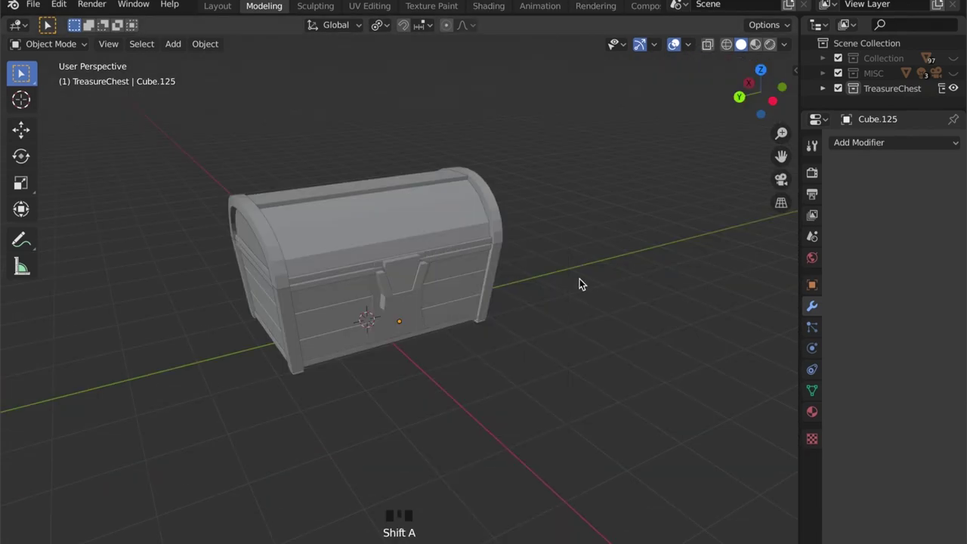
key(shift+a)
click(628, 270)
key(g)
key(z)
click(586, 111)
Add two centred loop cuts to the plane in top view, one in each direction.
drag(760, 84, 760, 68)
click(760, 69)
key(Tab)
key(super+r)
click(492, 297)
right_click(492, 297)
key(super+r)
click(492, 297)
right_click(491, 296)
Set the pivot point to the 3D cursor and scale the plane's two lower corner vertices inward along X.
click(440, 377)
shift+click(575, 378)
key(s)
key(x)
right_click(535, 373)
click(381, 25)
click(402, 60)
key(s)
key(x)
click(570, 314)
Scale the plane's two middle side vertices strongly inward along X to form a narrow waist.
click(416, 298)
shift+click(560, 304)
key(s)
key(x)
click(509, 304)
Add a centred horizontal loop to the plane's upper half and scale its side vertices slightly outward along X.
key(super+r)
click(446, 253)
right_click(447, 257)
key(s)
key(x)
click(445, 260)
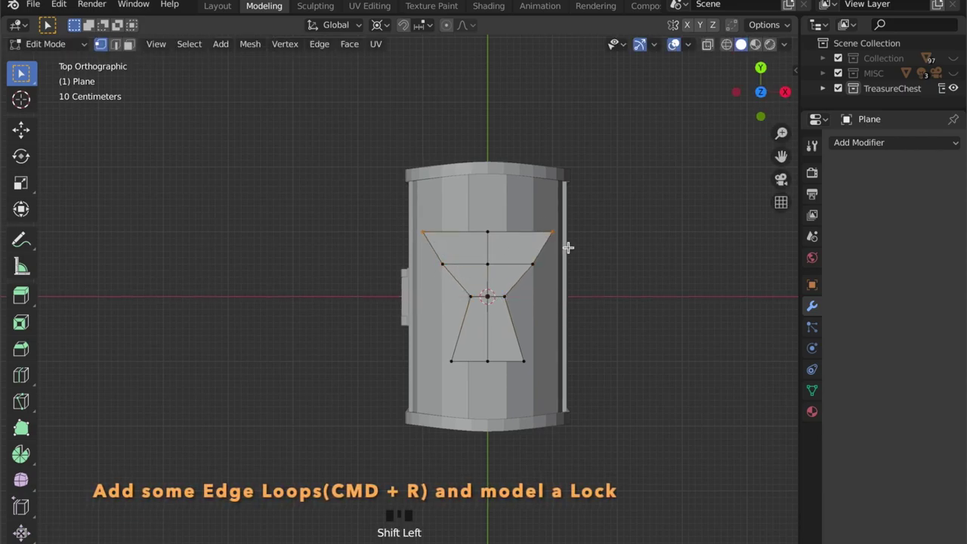
Scale the plane's two upper corners inward along X and move the top edge slightly down.
key(s)
key(x)
click(522, 247)
key(g)
key(z)
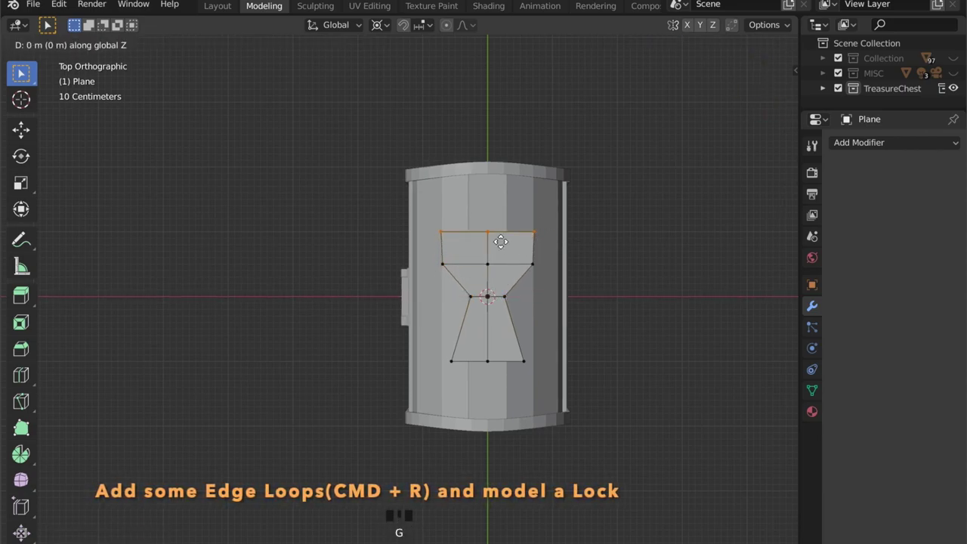
click(501, 246)
Extrude the plane's top edge upward and scale it inward along X to start rounding the keyhole head.
key(e)
click(506, 218)
key(s)
key(x)
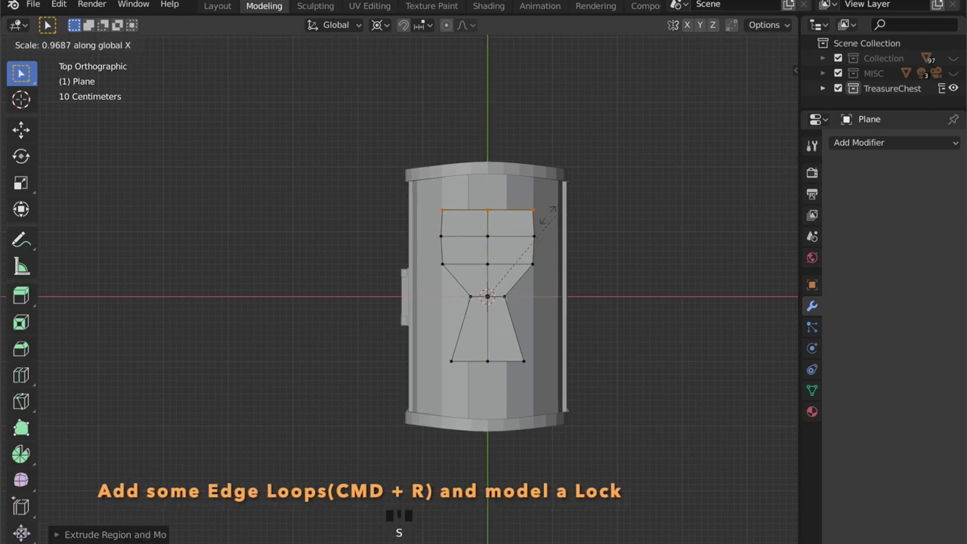
click(527, 218)
Extrude the narrowed top edge a short distance further and scale it inward along X to close the rounded head.
key(e)
key(z)
click(516, 214)
key(s)
key(x)
click(537, 233)
Raise the top centre vertex about 0.06 m along Y to round off the keyhole shape.
key(g)
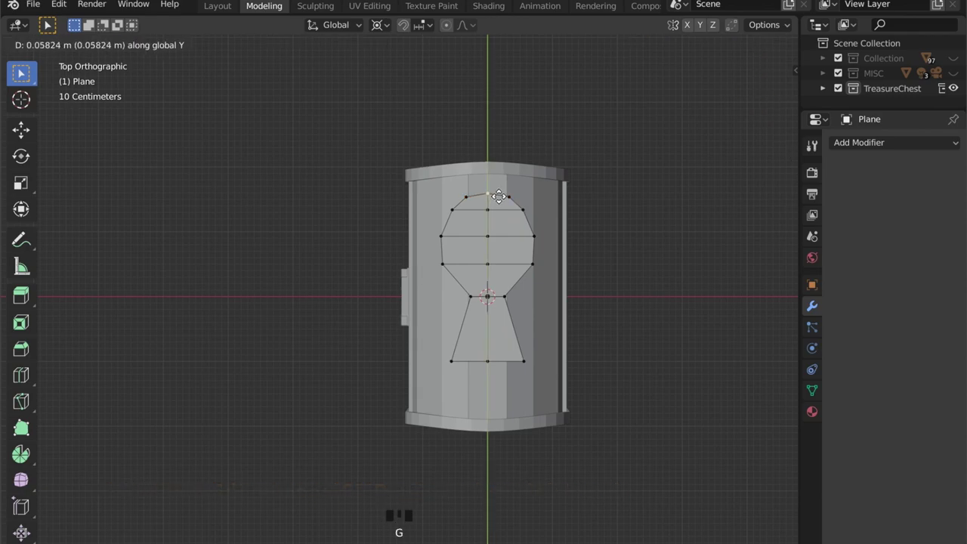
click(498, 197)
key(Tab)
key(Tab)
middle_drag(477, 272, 447, 167)
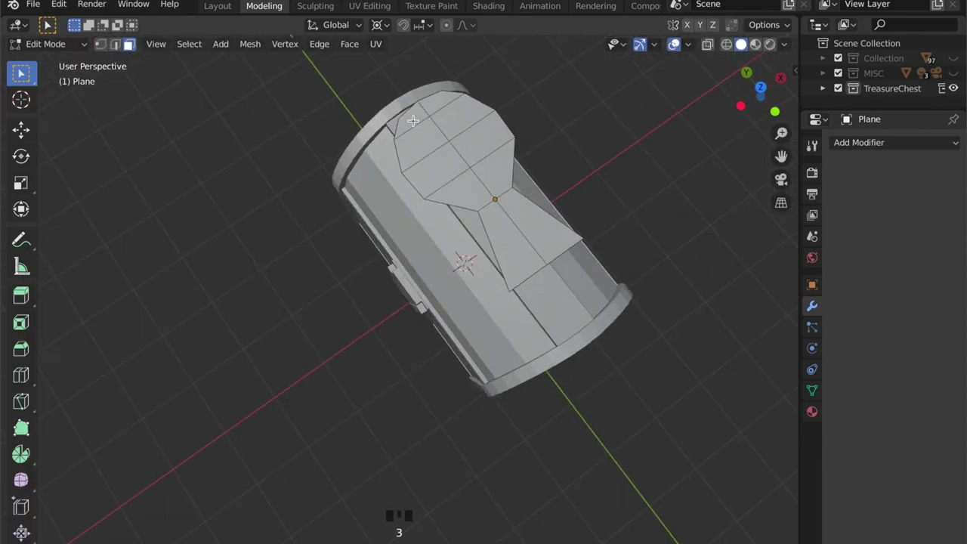
Extrude the whole keyhole face along Z into a tall solid and return to object mode.
key(e)
key(z)
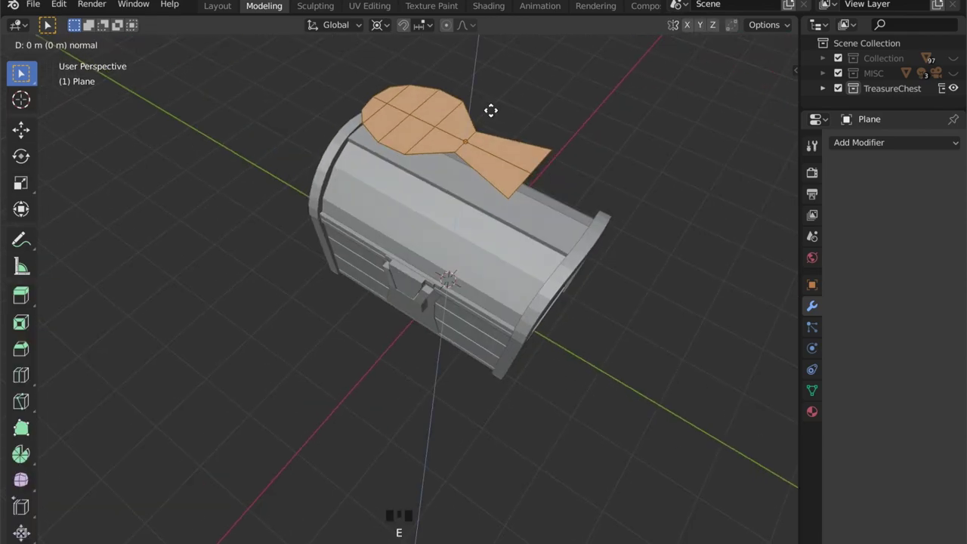
click(492, 83)
key(Tab)
Rotate the keyhole solid 90° about global Z and -90° about global Y.
text(rz)
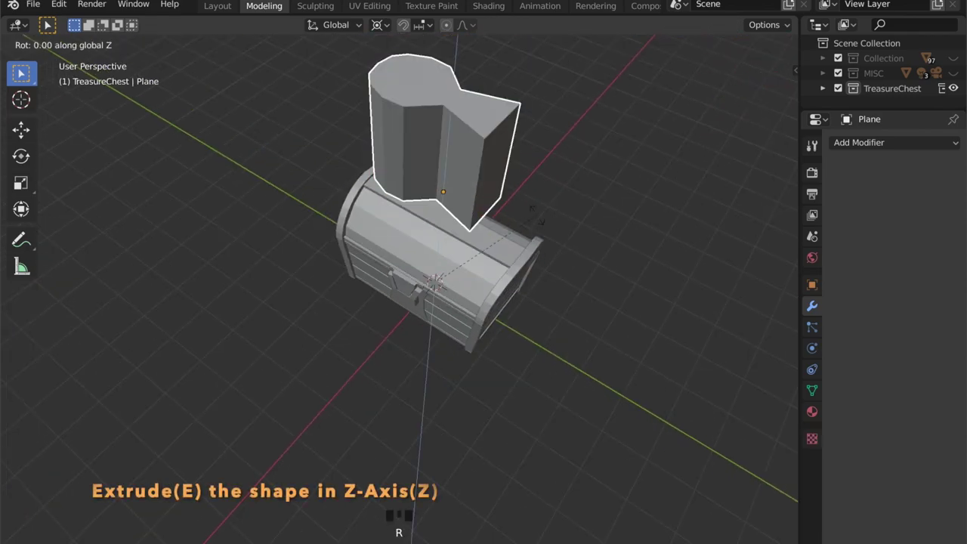
text(90)
key(Return)
text(ry90)
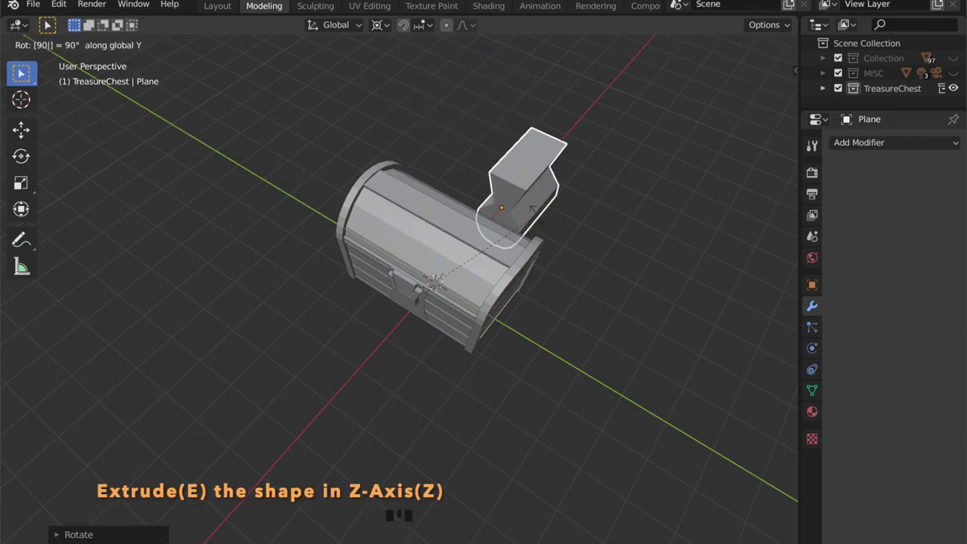
text(-)
key(Return)
Scale the keyhole solid down uniformly in the orthographic view facing the lock.
click(784, 104)
click(735, 92)
scroll(554, 398, up, 3)
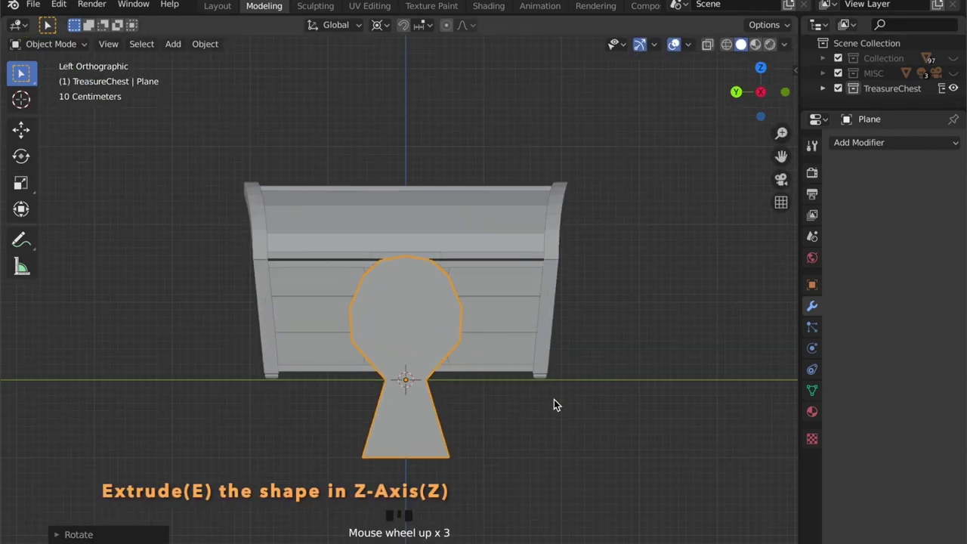
key(s)
click(422, 254)
scroll(434, 303, up, 7)
key(s)
right_click(489, 289)
Using a transform pivot other than the 3D cursor, move the keyhole solid along Z onto the upper lock plate and rescale it to fit.
click(380, 27)
click(411, 111)
click(476, 297)
key(g)
key(z)
click(474, 287)
middle_drag(476, 290, 518, 309)
key(s)
click(519, 311)
Move the keyhole solid along X to the front lock and turn on X-ray display to check its depth.
key(g)
key(x)
click(627, 391)
middle_drag(627, 390, 570, 424)
key(alt+z)
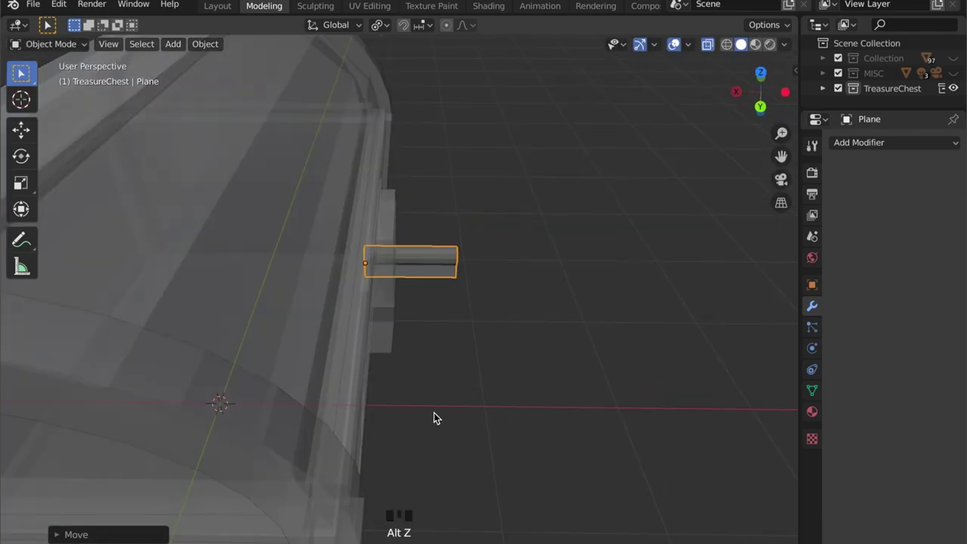
Shift the keyhole solid about 0.06 m along X into the chest's front wall.
middle_drag(440, 419, 496, 386)
scroll(505, 404, up, 5)
key(g)
key(x)
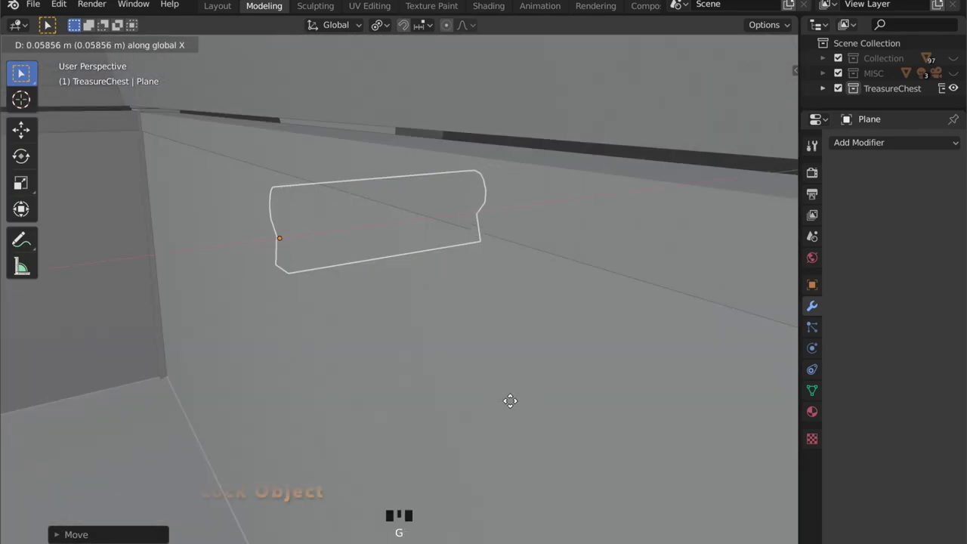
click(507, 401)
scroll(541, 392, down, 2)
scroll(378, 249, down, 2)
right_click(381, 251)
scroll(457, 303, up, 1)
middle_drag(457, 302, 459, 226)
right_click(459, 226)
Add a Boolean modifier to the upper lock plate, using the keyhole solid as its Difference object.
click(470, 146)
click(894, 142)
click(645, 210)
click(947, 225)
click(440, 226)
Add a Boolean modifier to the lower lock part, using the keyhole solid as its Difference object.
click(446, 326)
click(857, 144)
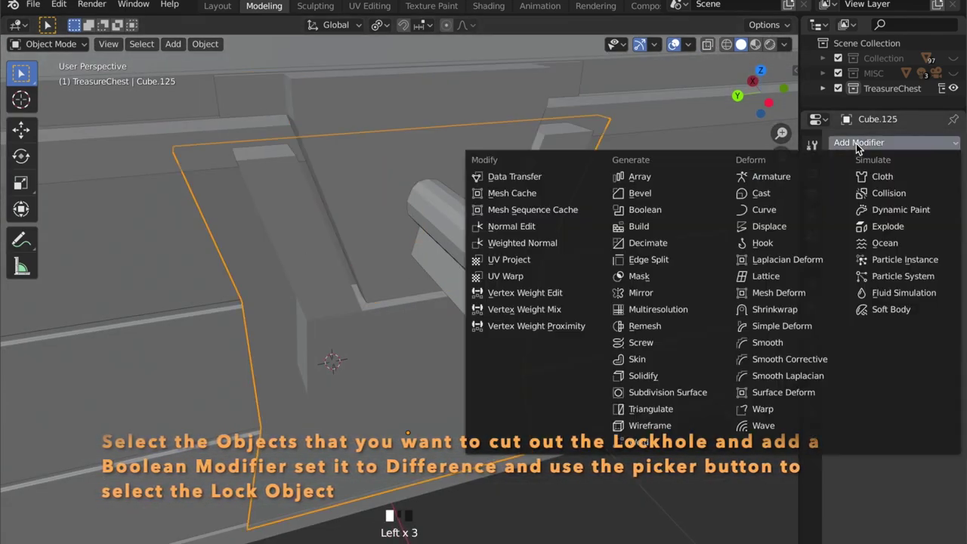
click(645, 209)
click(944, 223)
click(507, 230)
Add a Boolean modifier to the chest body below its Bevel modifier, using the keyhole solid as its Difference object.
click(782, 270)
click(834, 164)
click(895, 142)
click(657, 212)
click(944, 252)
click(499, 266)
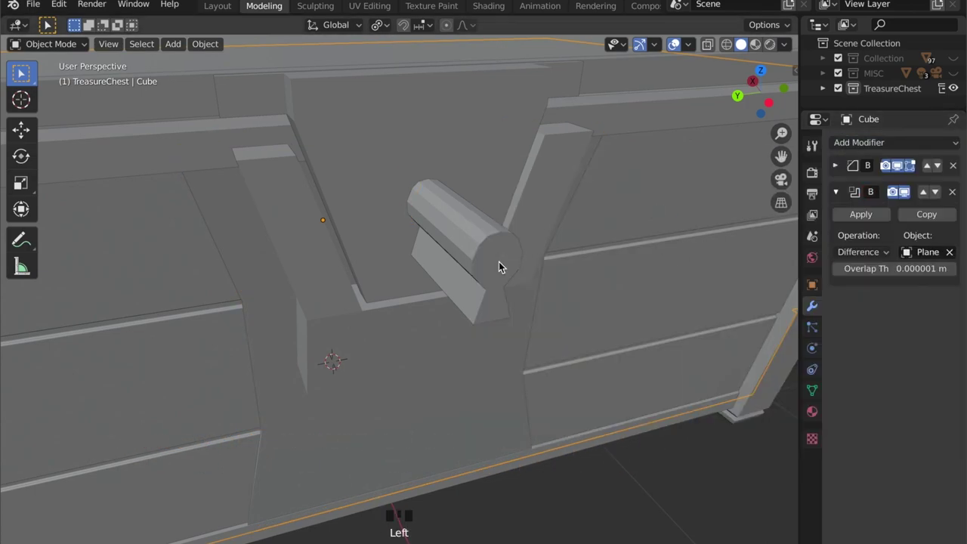
Hide the keyhole solid and check the cut by temporarily lifting the upper lock plate along Z.
click(495, 266)
key(h)
middle_drag(494, 265, 456, 265)
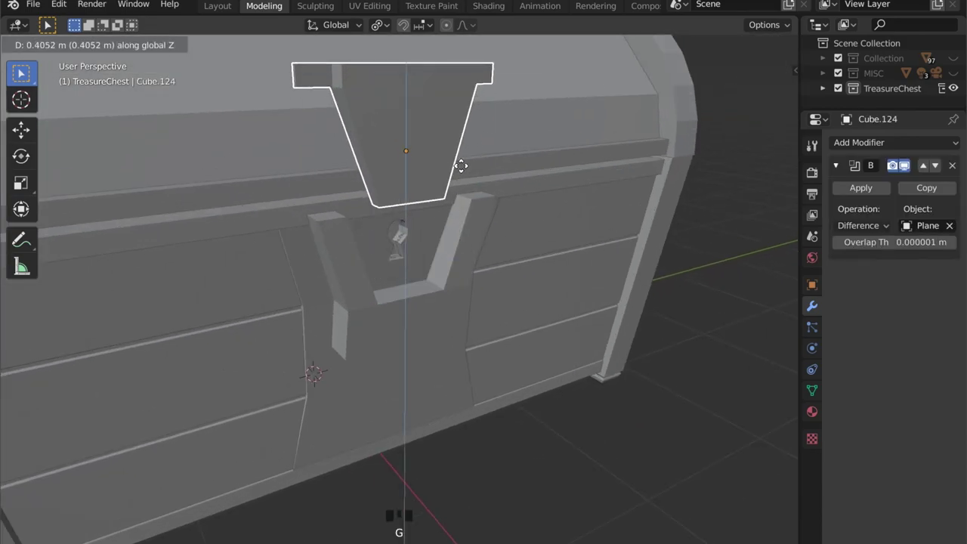
right_click(459, 164)
Apply the keyhole Boolean modifiers on the upper lock plate, the lower lock part and the chest body.
click(860, 187)
click(459, 317)
click(861, 189)
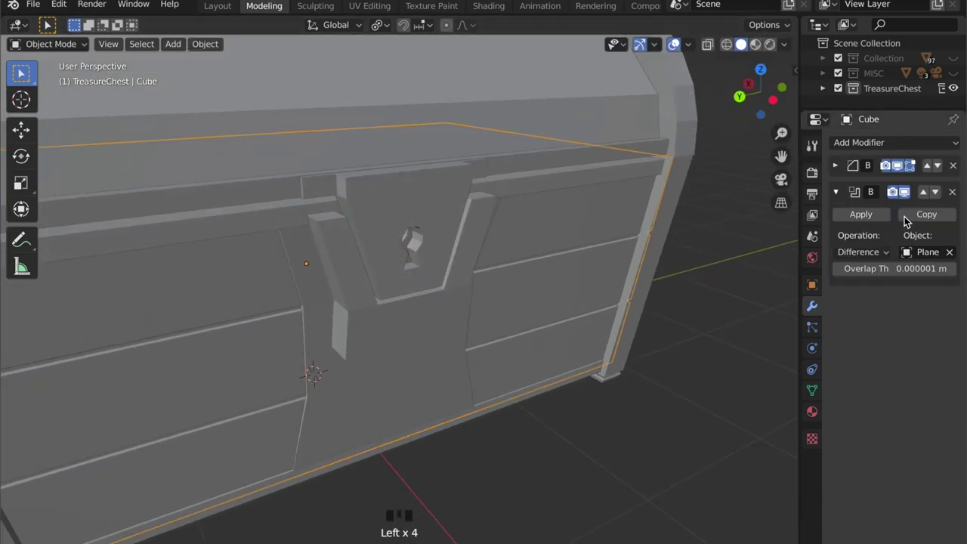
click(860, 211)
middle_drag(408, 317, 493, 324)
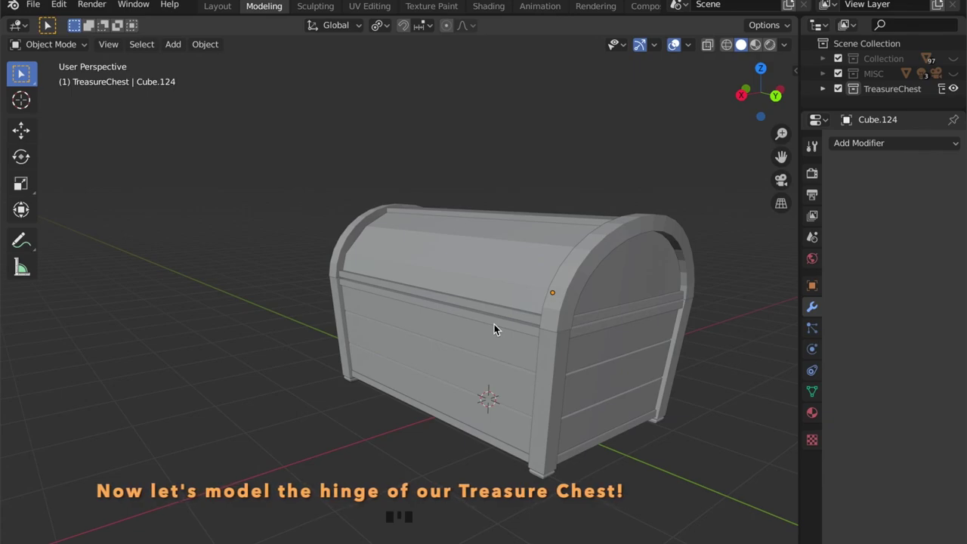
Add a new cube for the hinge and scale it down to a small block.
click(355, 380)
key(shift+a)
mouse_move(375, 277)
click(456, 290)
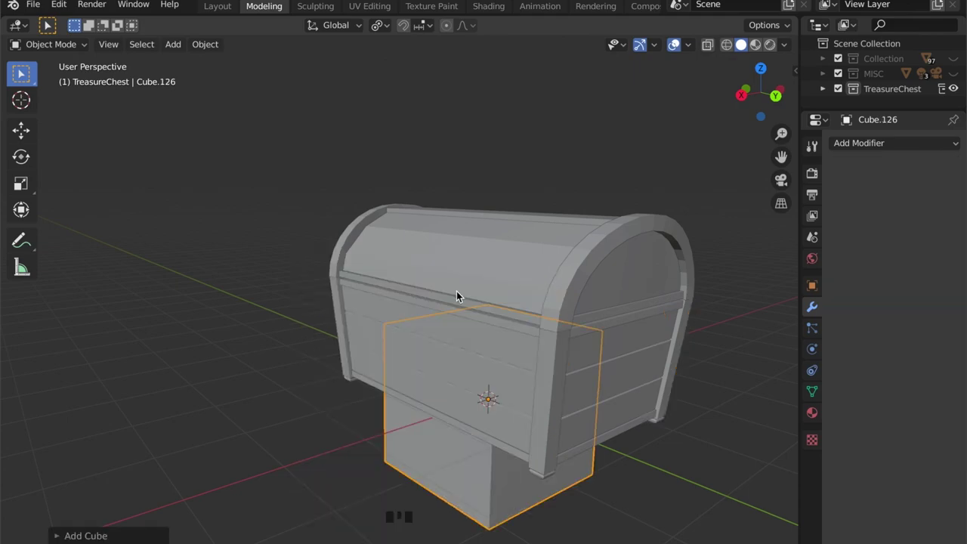
key(s)
click(507, 404)
Move the small cube up to the seam between cover and body, off-centre along Y.
key(g)
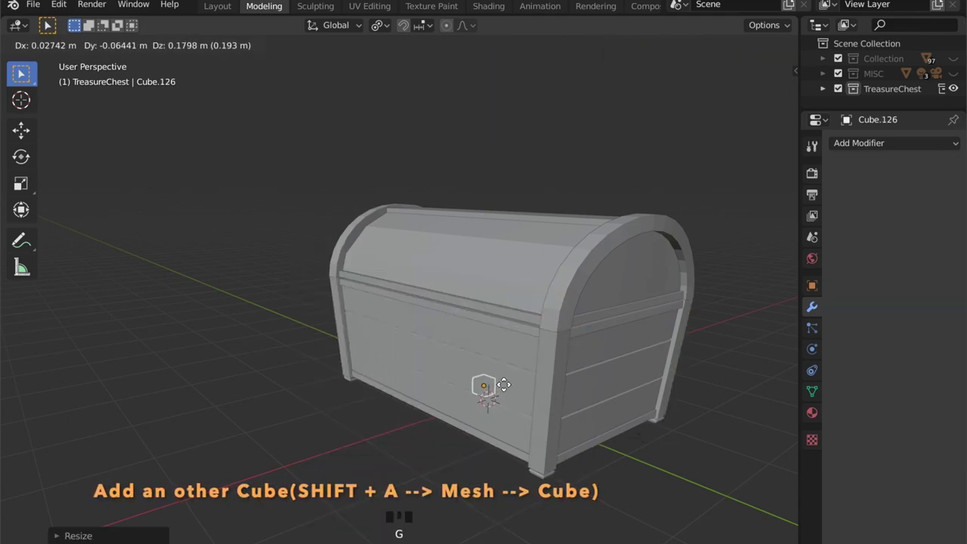
click(500, 312)
click(741, 95)
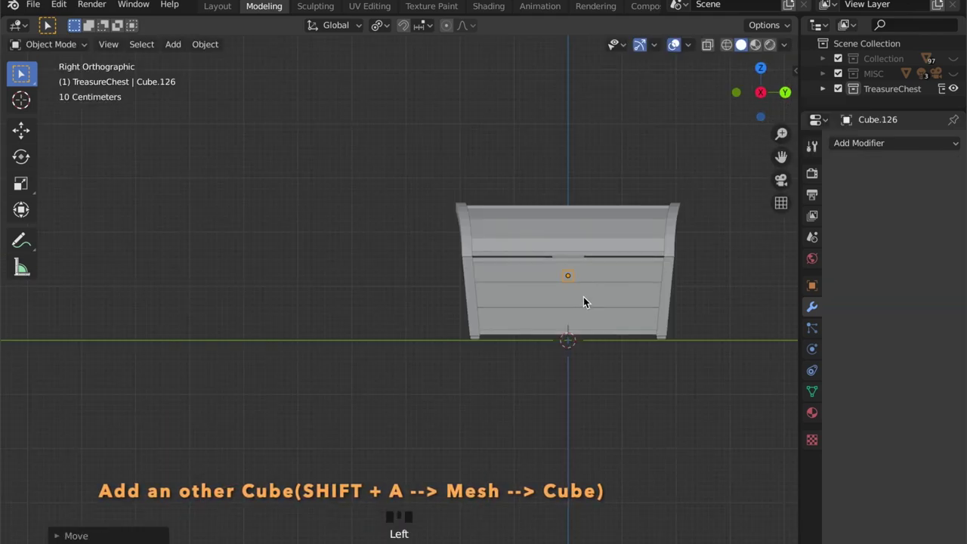
shift+middle_drag(583, 296, 205, 319)
scroll(367, 317, up, 5)
key(g)
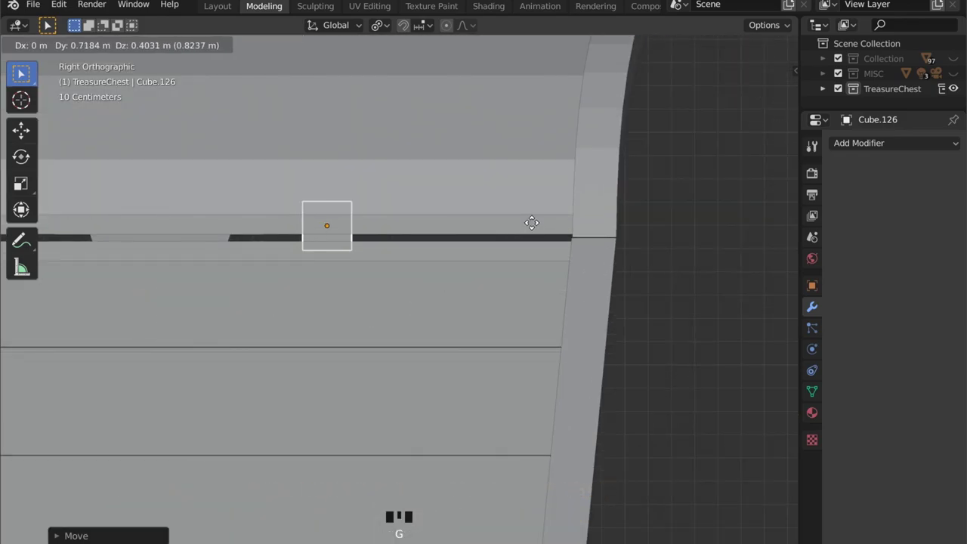
Flatten the cube to about half its height along Z and align it vertically with the cover's lower band.
key(s)
key(z)
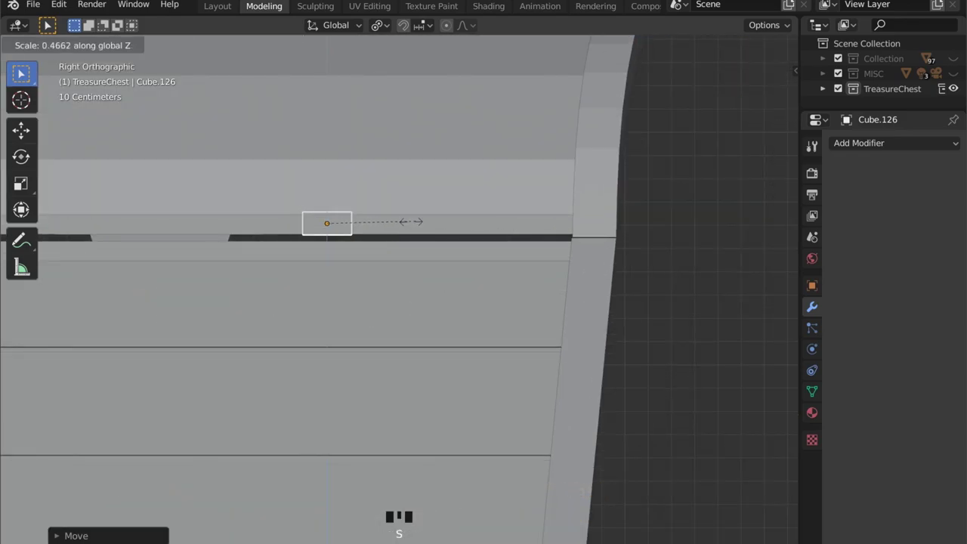
click(394, 223)
scroll(385, 245, up, 6)
key(g)
key(z)
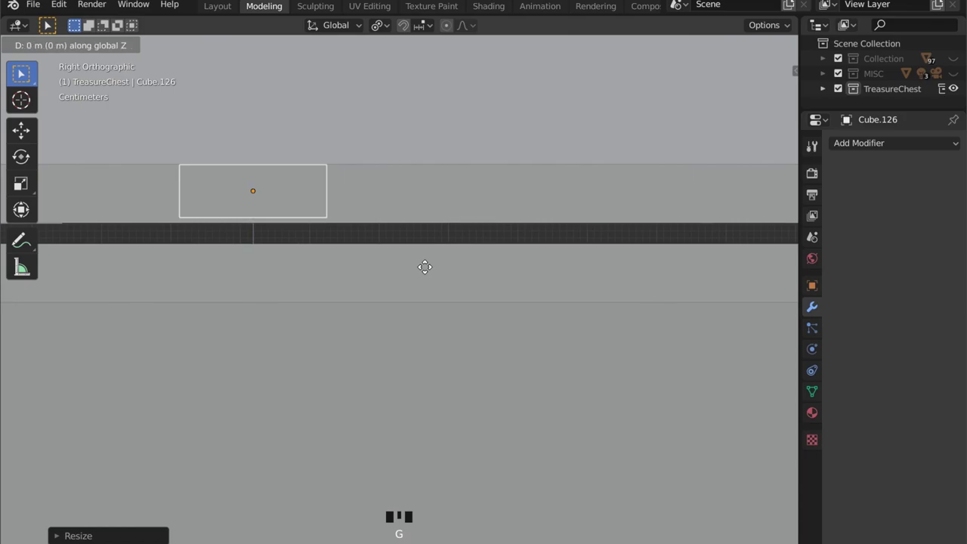
click(422, 269)
Move the hinge block out of the chest to its back side and rescale it along X.
scroll(427, 267, down, 3)
middle_drag(426, 267, 328, 308)
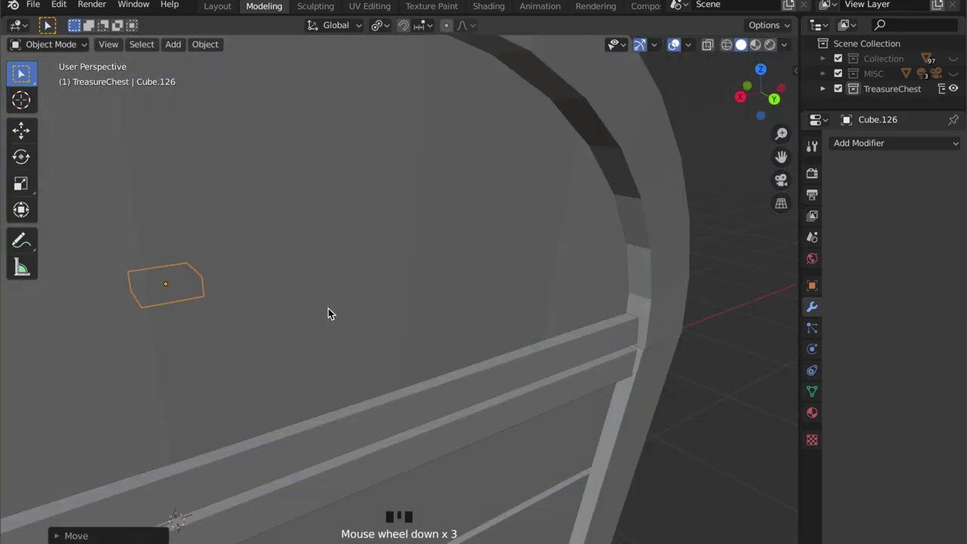
scroll(354, 311, down, 3)
key(g)
click(210, 361)
key(s)
key(x)
click(227, 323)
Scale the hinge block down uniformly and stretch it along Y to match the cover's metal band.
shift+middle_drag(227, 323, 375, 340)
scroll(374, 340, up, 5)
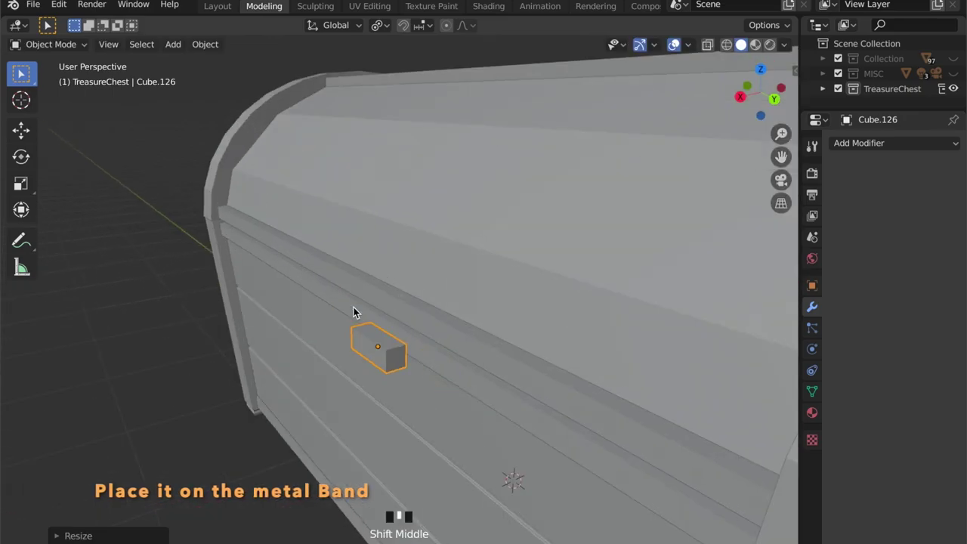
middle_drag(503, 362, 481, 339)
key(s)
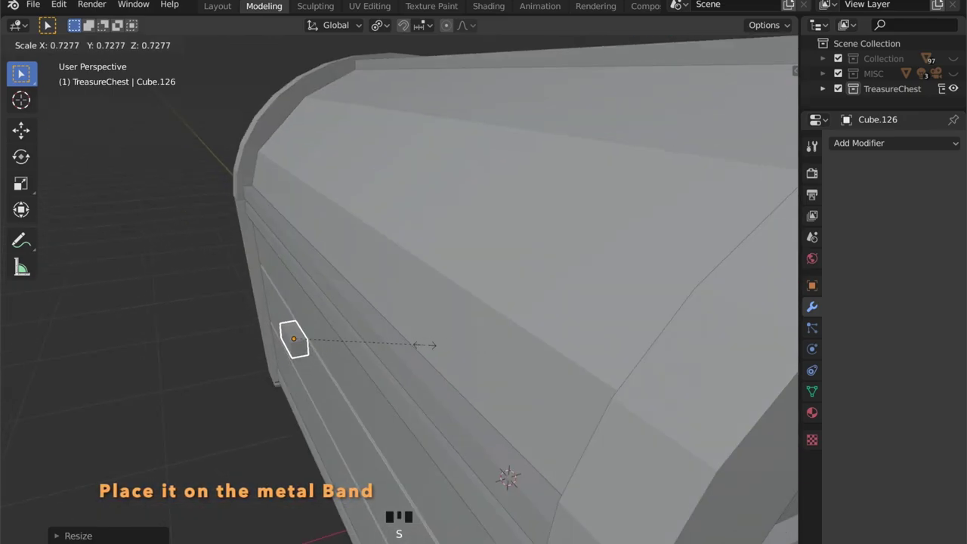
click(332, 342)
middle_drag(321, 358, 600, 362)
key(s)
key(y)
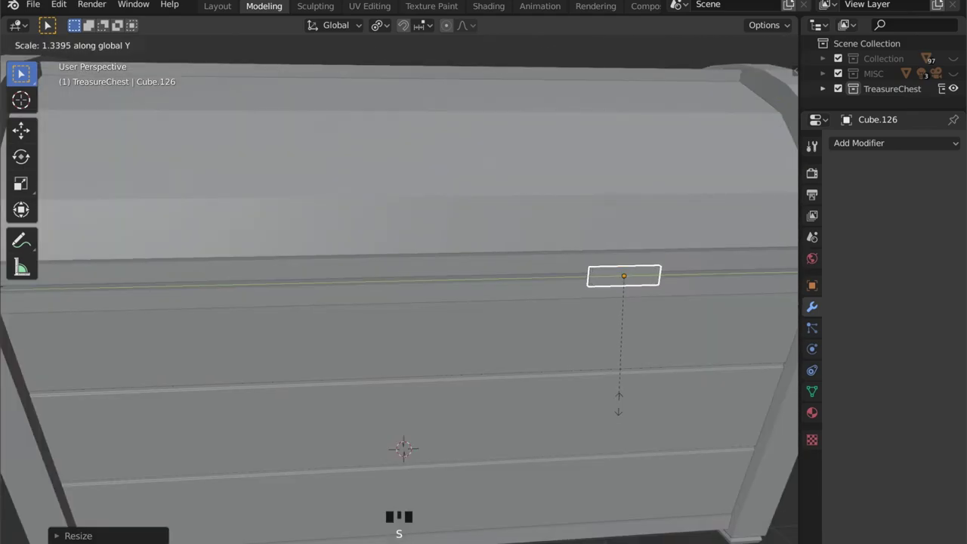
click(617, 435)
Move the hinge block along the rear band toward the corner post and lengthen it further along Y.
click(758, 87)
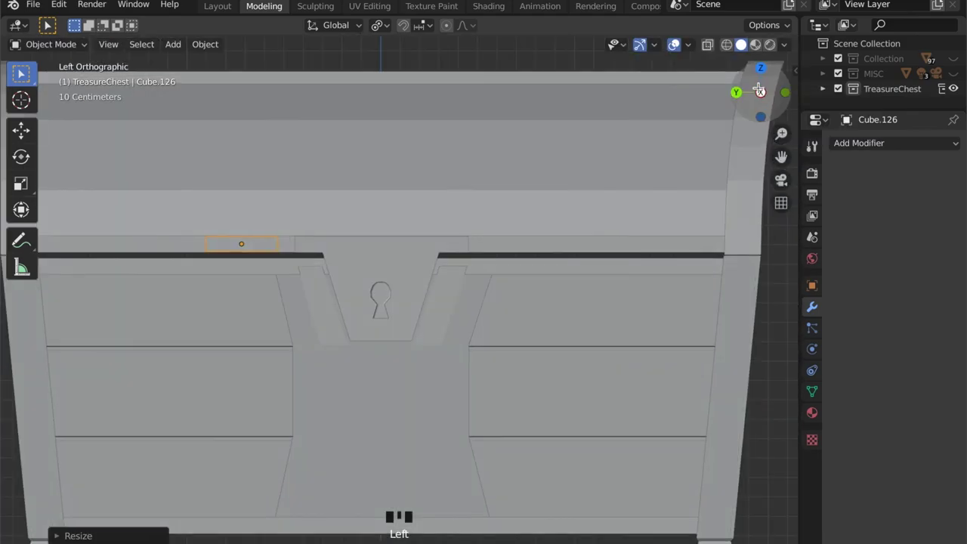
click(760, 92)
scroll(561, 265, down, 3)
key(g)
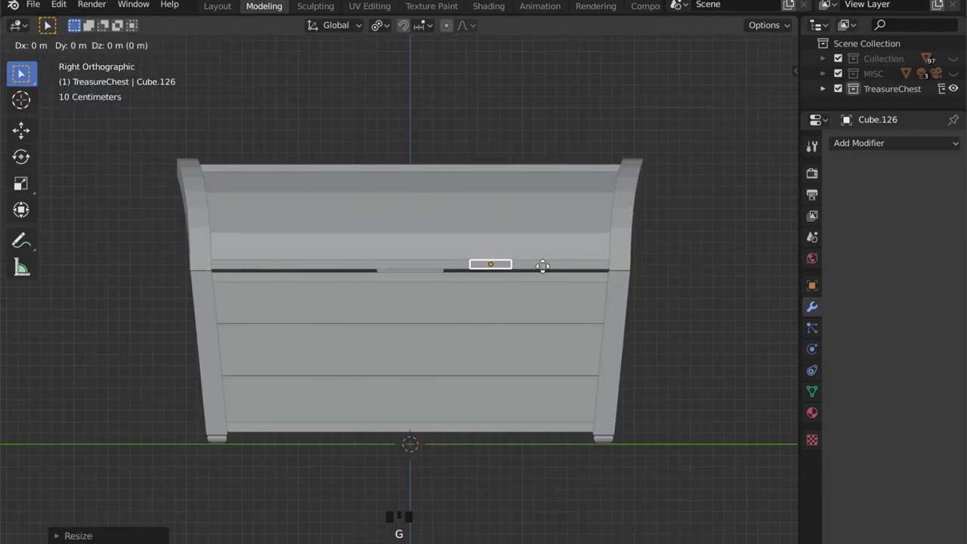
click(563, 272)
key(s)
key(y)
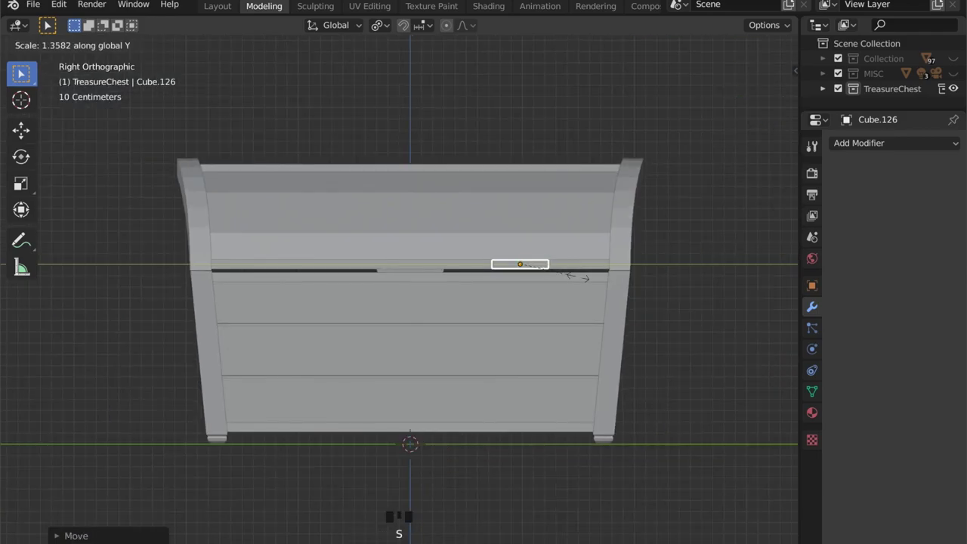
click(573, 277)
Add two vertical loop cuts across the hinge block and scale them along Y.
scroll(549, 278, up, 4)
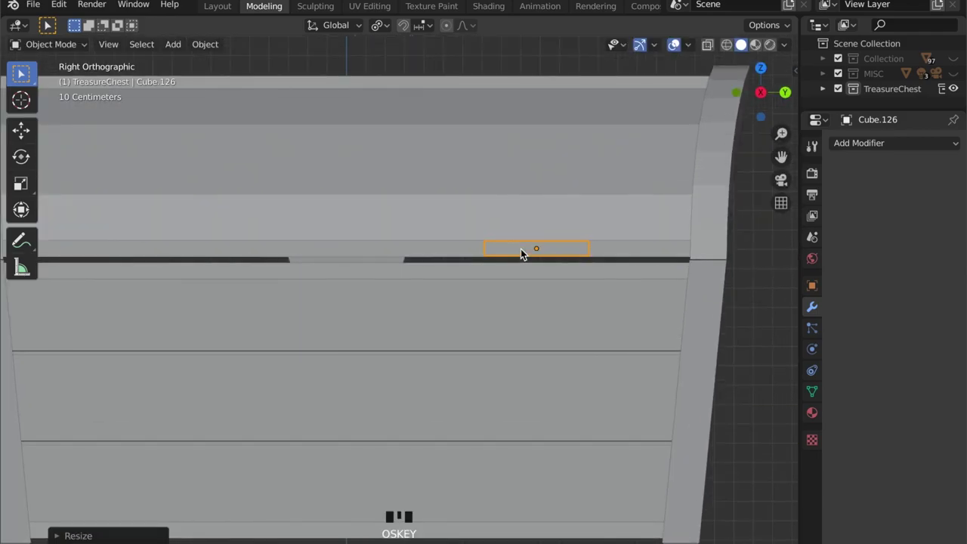
key(Tab)
key(super+r)
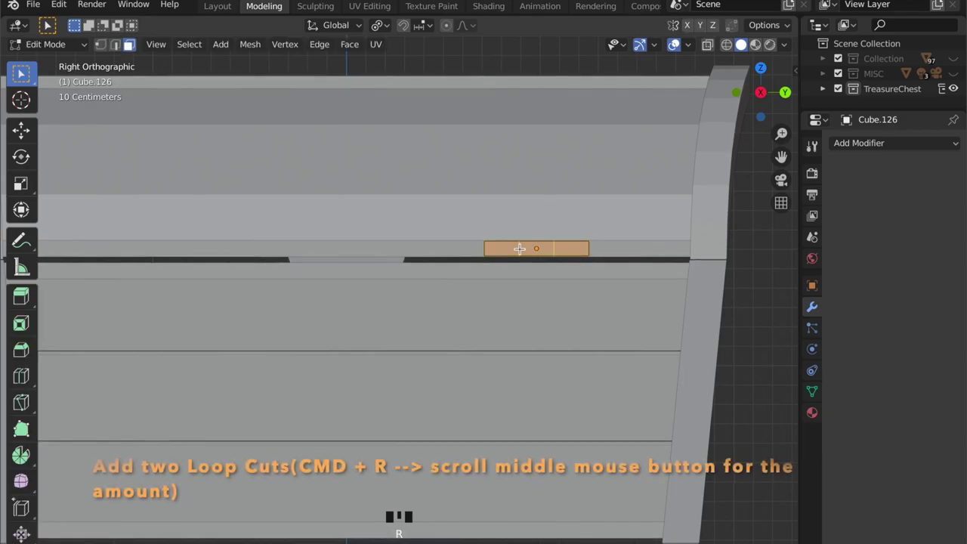
click(562, 259)
right_click(562, 259)
key(s)
key(y)
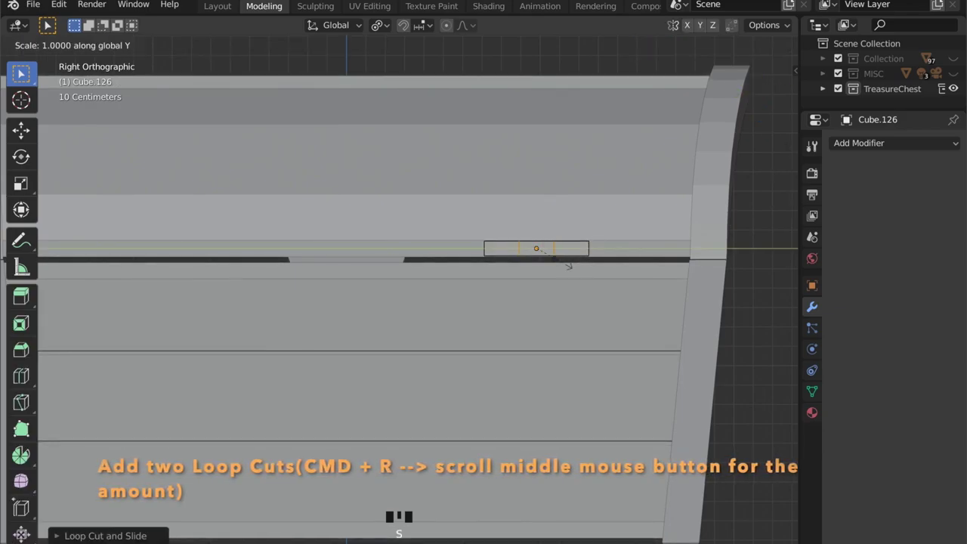
Try to spread the plate's two loop cuts apart by changing the transform pivot point and scaling along Y.
right_click(591, 287)
click(380, 25)
click(410, 76)
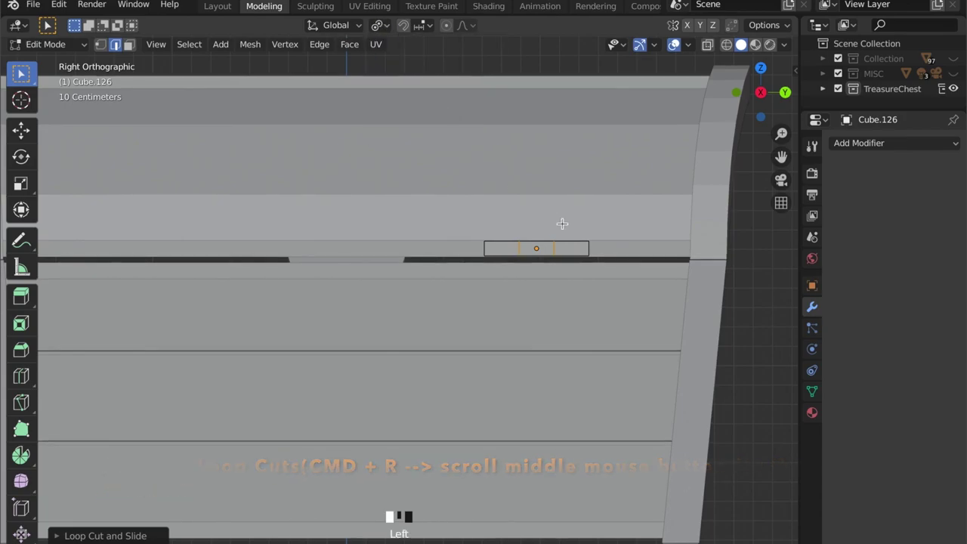
key(s)
key(y)
click(617, 297)
scroll(575, 232, up, 2)
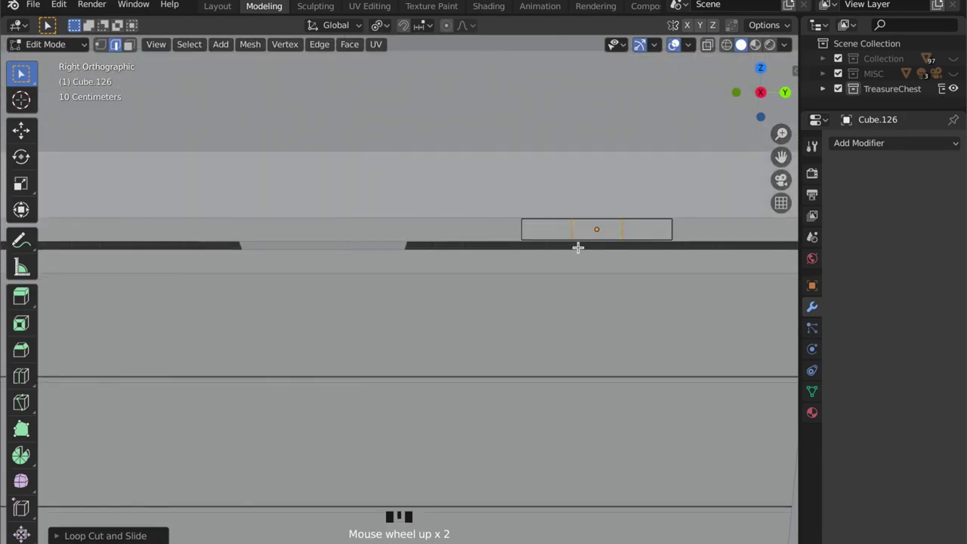
Slide the plate's two vertical edge loops outwards, one at a time, towards the plate's ends.
key(g)
key(g)
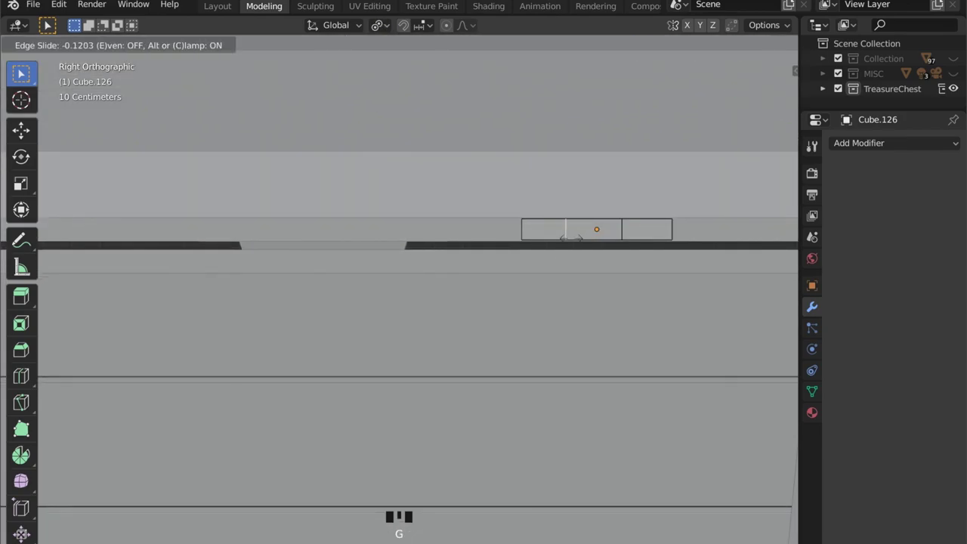
click(591, 234)
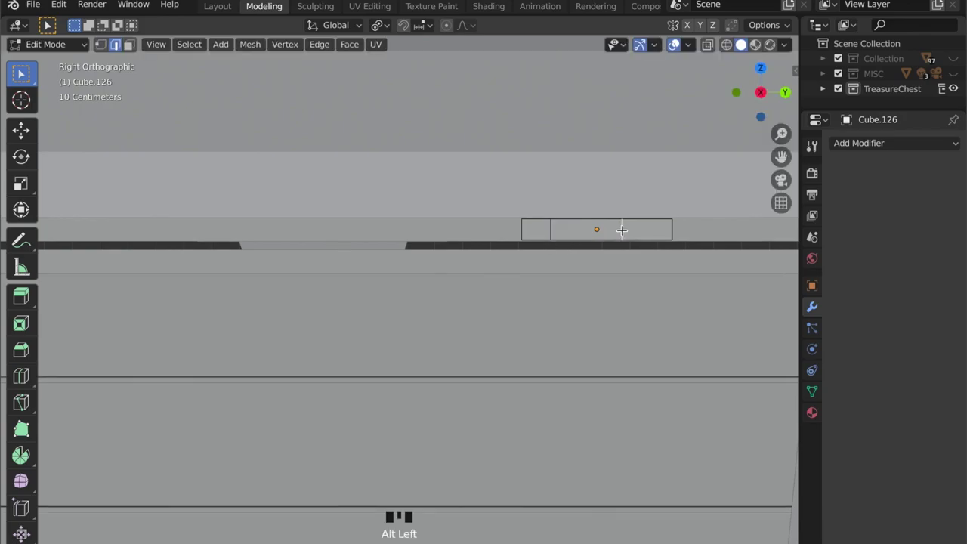
key(g)
key(g)
click(647, 242)
Extrude the plate's wide middle face outwards along X by about 0.076 m.
middle_drag(647, 242, 586, 261)
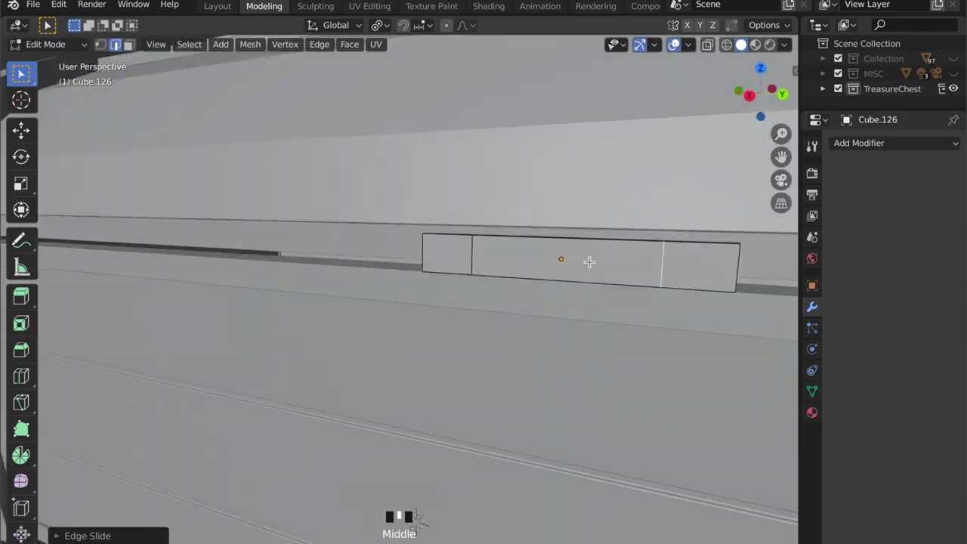
scroll(516, 287, down, 2)
click(515, 288)
middle_drag(515, 287, 507, 287)
key(e)
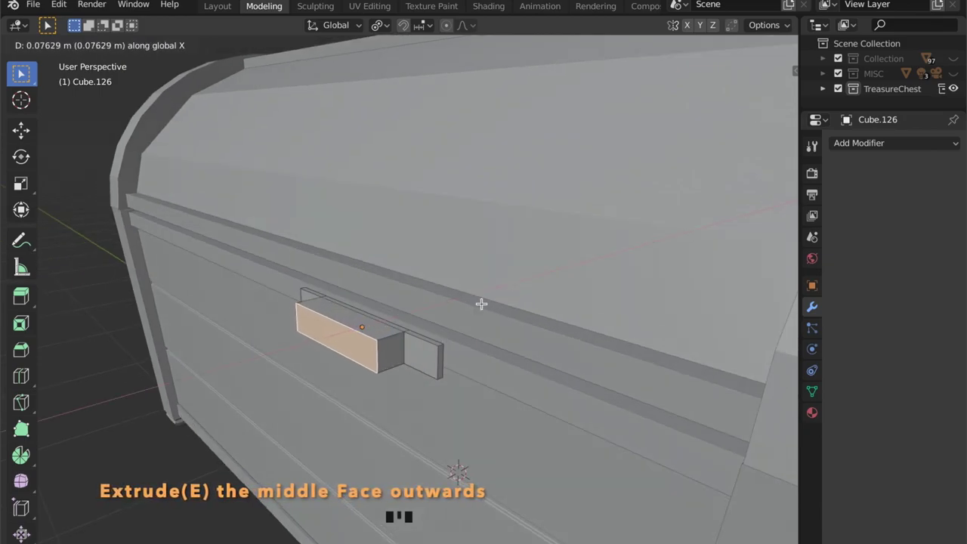
click(481, 304)
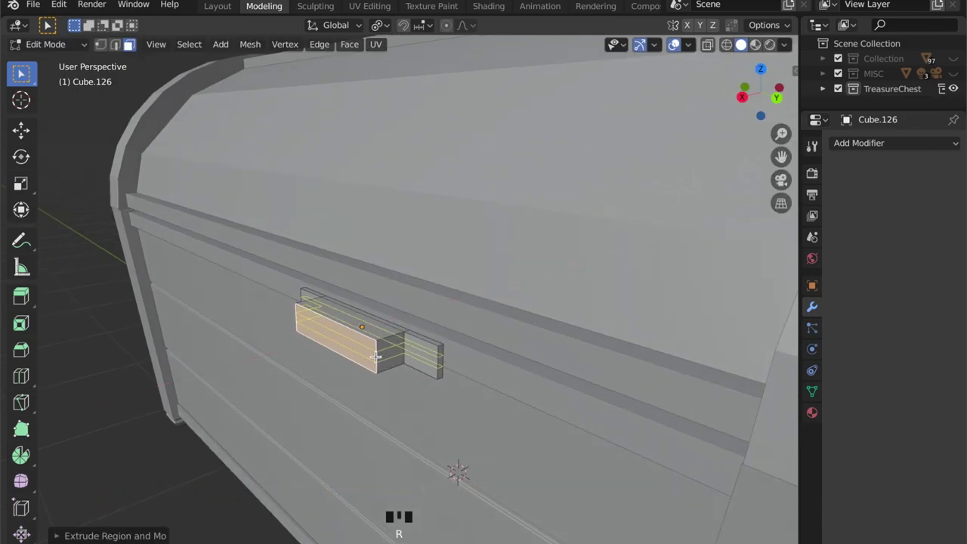
Add two lengthwise loop cuts to the hinge piece and pull its middle front face outwards, then return to Object Mode.
click(375, 356)
right_click(352, 349)
click(349, 345)
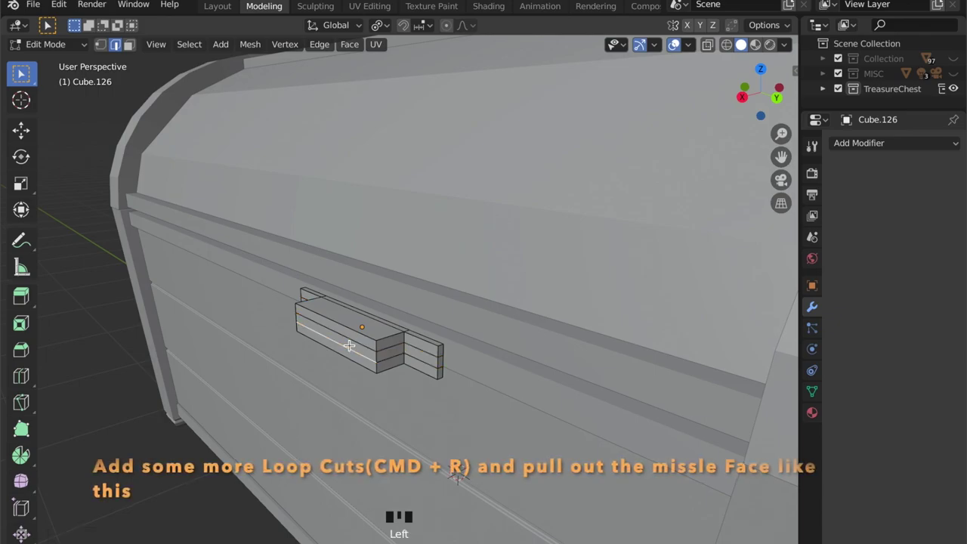
key(g)
click(352, 348)
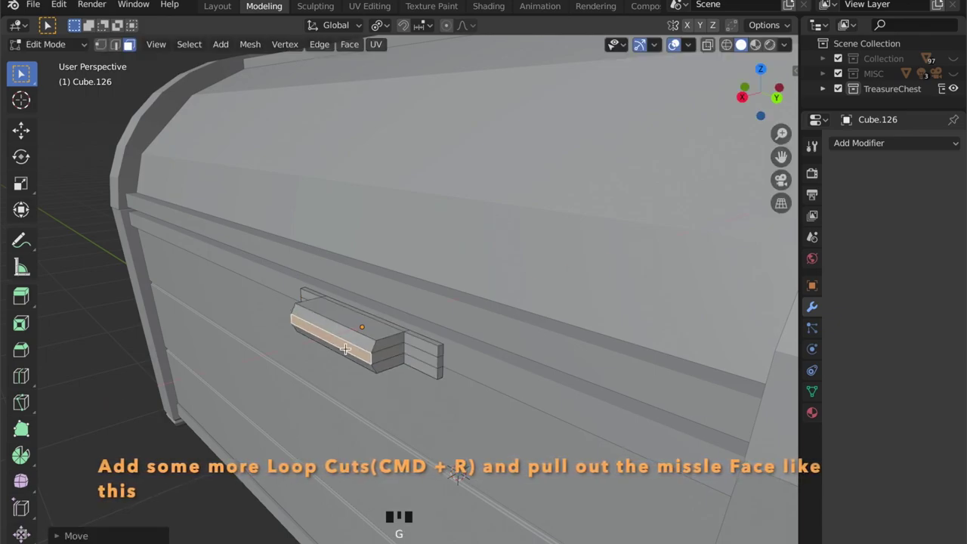
scroll(358, 367, down, 2)
key(Tab)
Move the hinge piece along X in the top view until its plate rests against the chest lid.
middle_drag(358, 367, 453, 340)
click(759, 69)
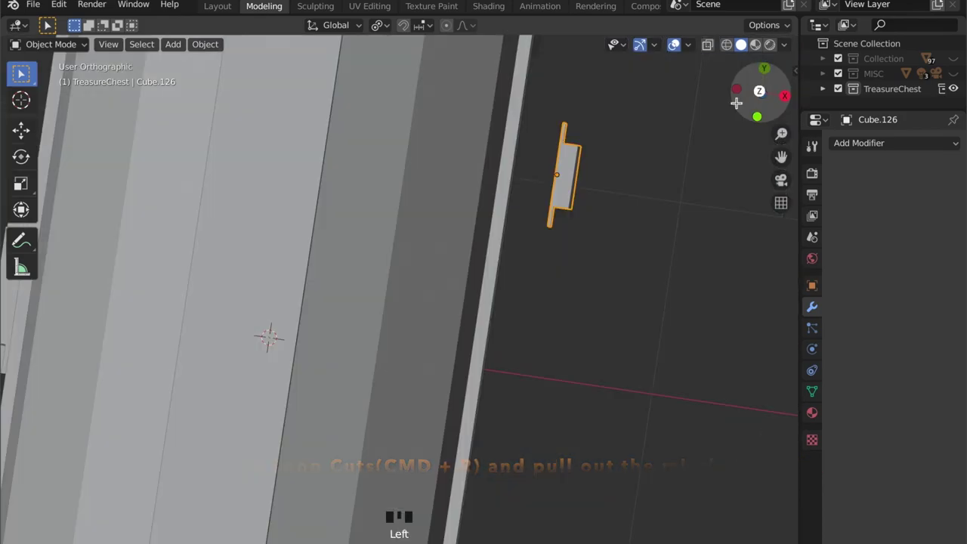
scroll(520, 250, up, 3)
shift+middle_drag(520, 249, 661, 242)
key(g)
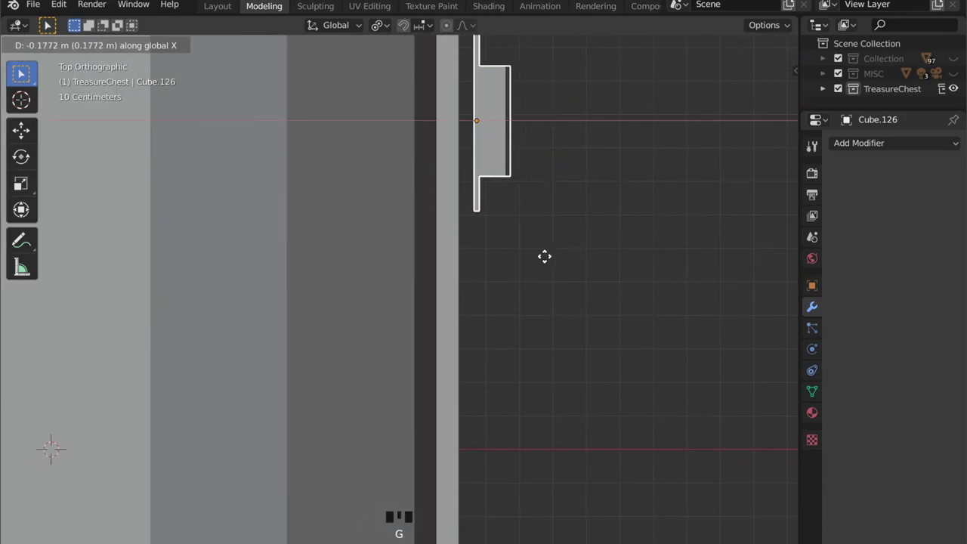
click(407, 260)
Duplicate the hinge piece and place the copy about 2 m along negative Y on the same lid rail.
scroll(408, 244, down, 2)
middle_drag(408, 244, 295, 97)
scroll(424, 190, down, 1)
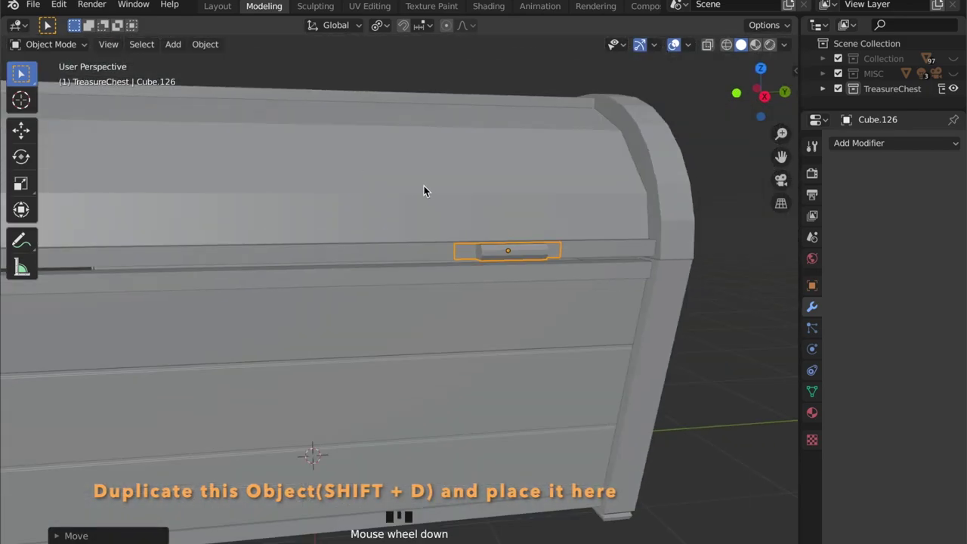
shift+middle_drag(424, 190, 431, 184)
key(Tab)
scroll(441, 222, down, 2)
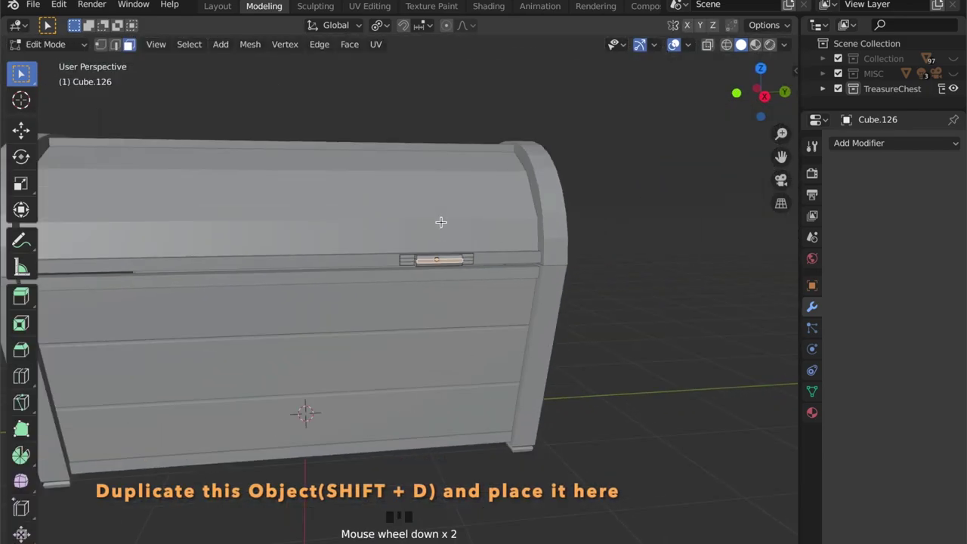
key(Tab)
click(763, 92)
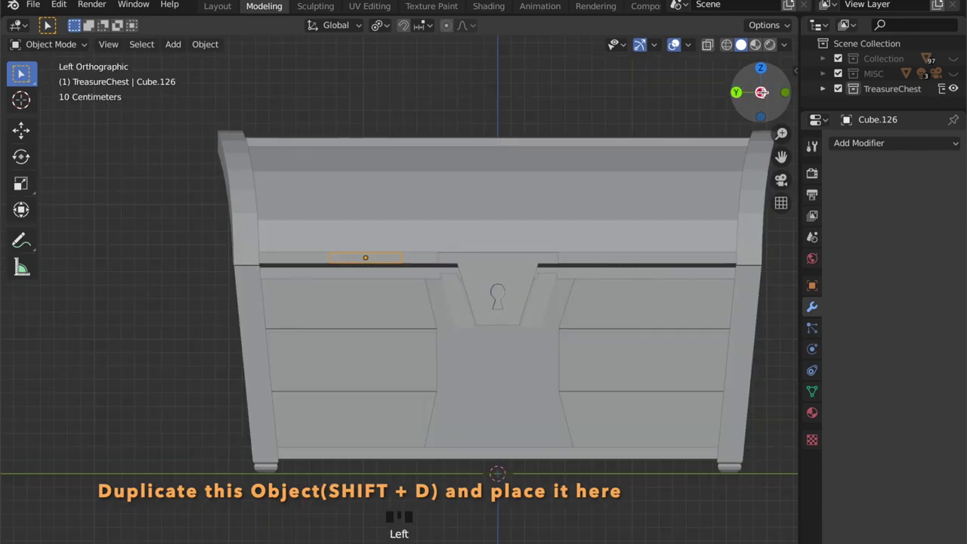
click(761, 91)
scroll(475, 260, down, 1)
key(shift+d)
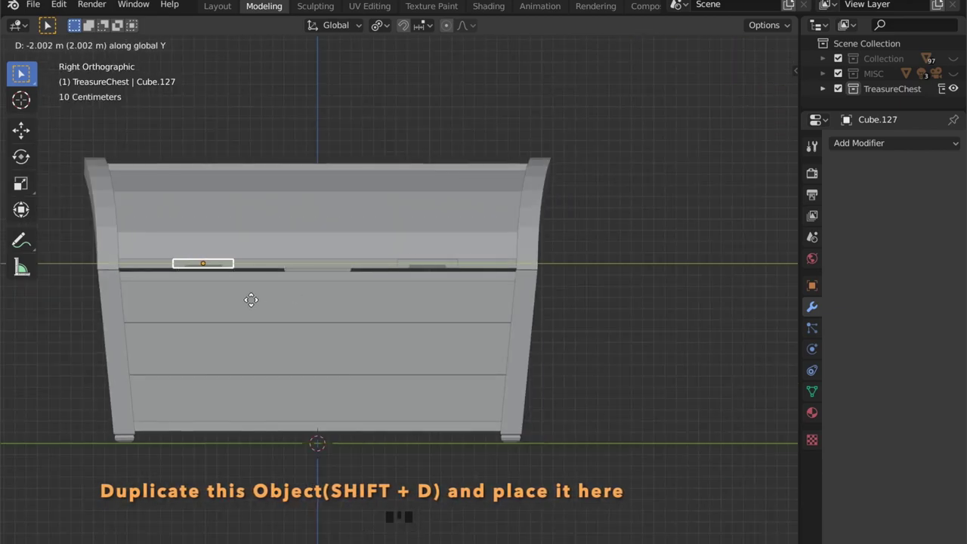
click(251, 299)
Duplicate both hinge pieces and place the copies directly below them on the chest body's upper rail.
shift+click(432, 264)
scroll(470, 292, up, 7)
key(shift+d)
middle_click(473, 328)
click(459, 388)
Add a mesh cylinder and rotate it 90 degrees about the X axis.
scroll(476, 358, down, 4)
middle_drag(477, 358, 274, 367)
click(274, 367)
key(shift+a)
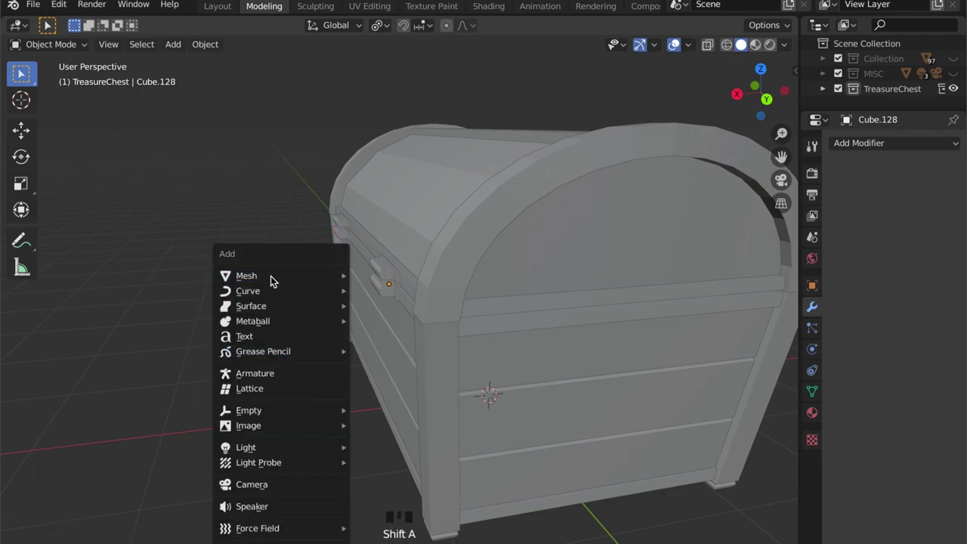
mouse_move(272, 278)
click(405, 350)
text(rx90)
key(Return)
Thin the cylinder into a rod by scaling all axes except Y, and move it along X outside the chest.
key(s)
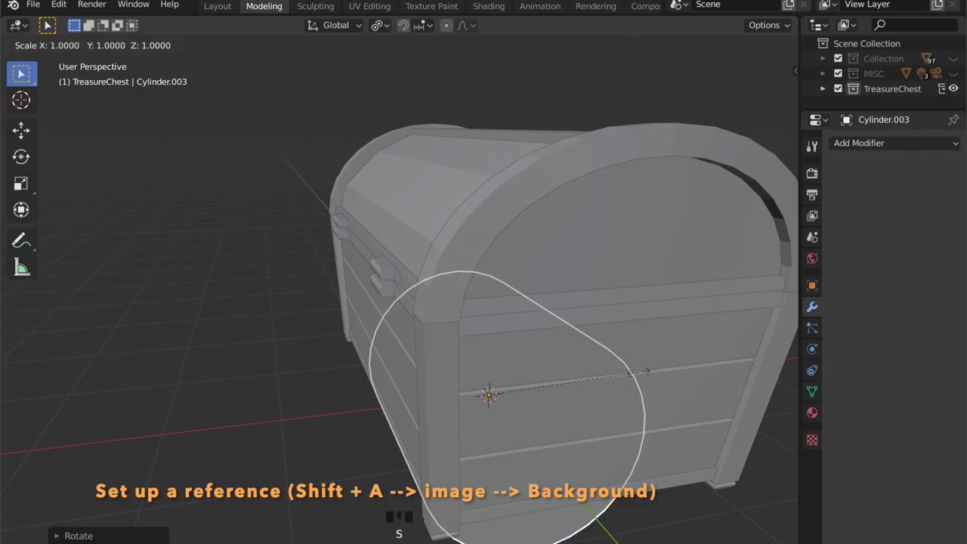
key(shift+y)
click(503, 403)
key(g)
key(x)
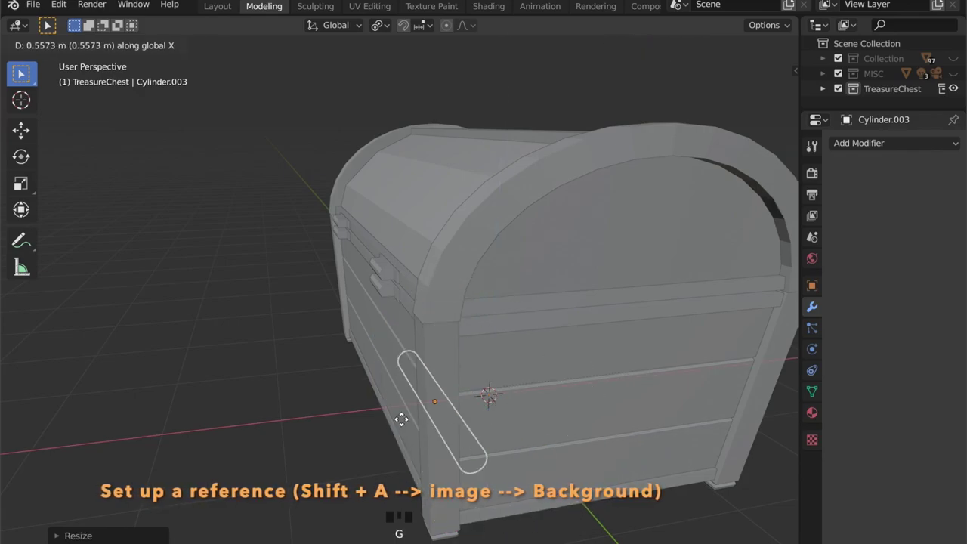
click(343, 436)
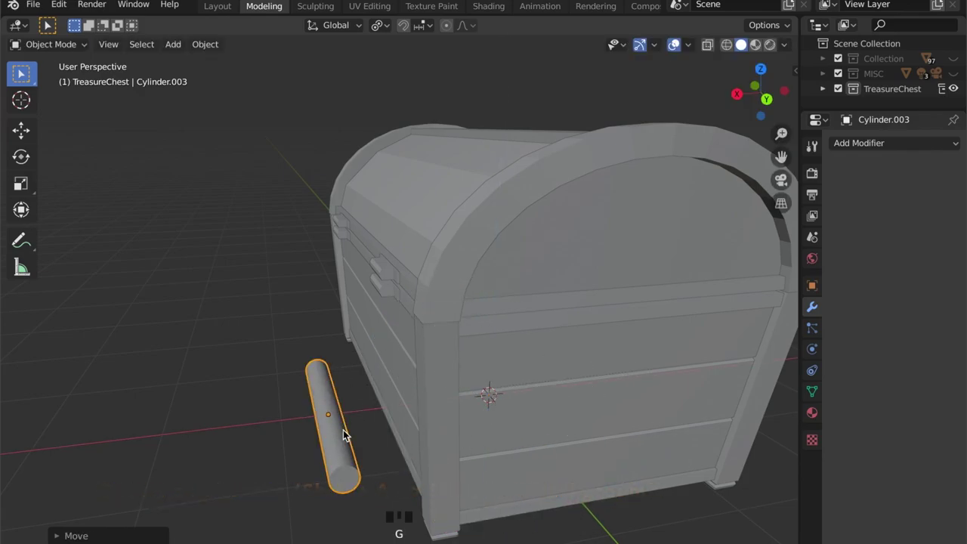
Thin the rod further with Y locked and raise it along Z to the gap between the hinge pieces.
click(736, 94)
key(s)
key(shift+y)
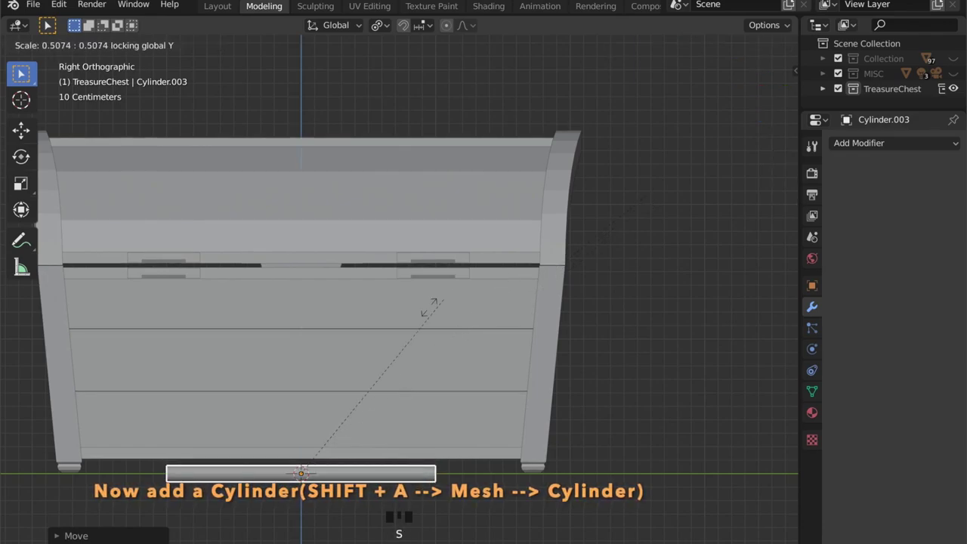
click(370, 347)
key(g)
key(z)
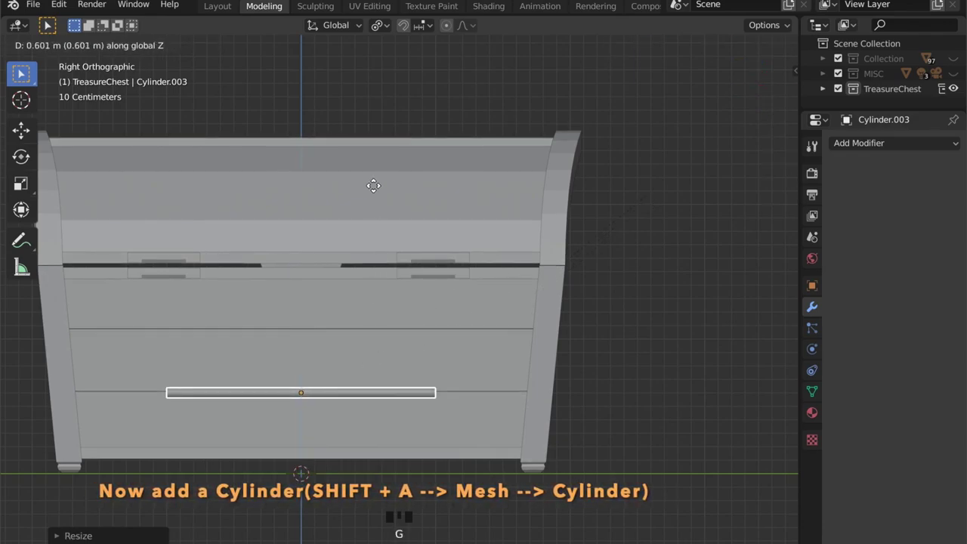
click(355, 151)
Lengthen the rod along Y to nearly span the chest and nudge it slightly upwards along Z.
key(s)
key(y)
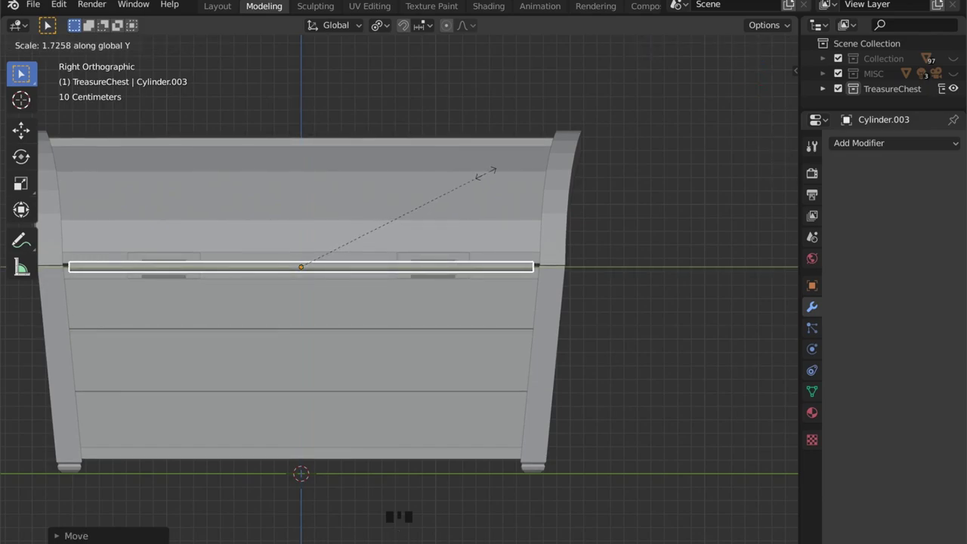
click(463, 204)
scroll(460, 212, up, 7)
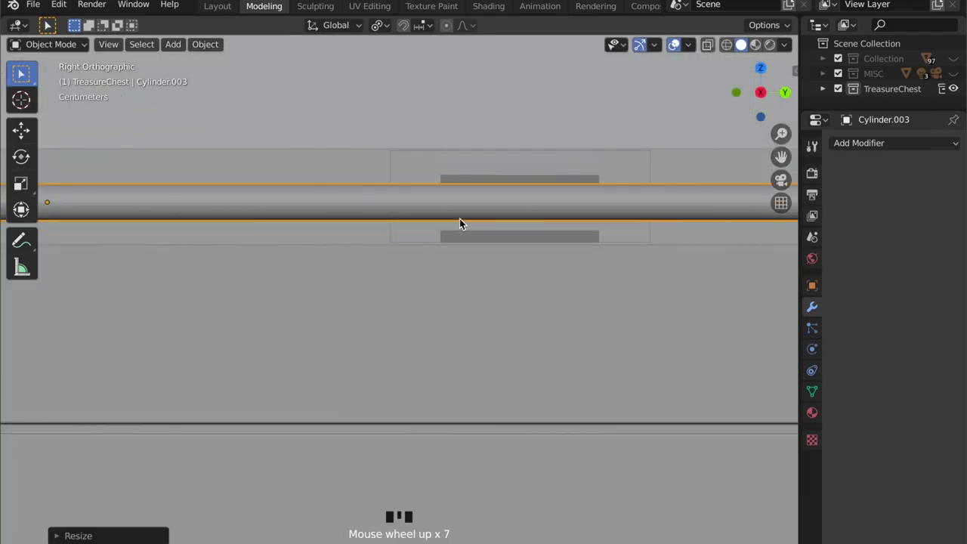
key(g)
key(z)
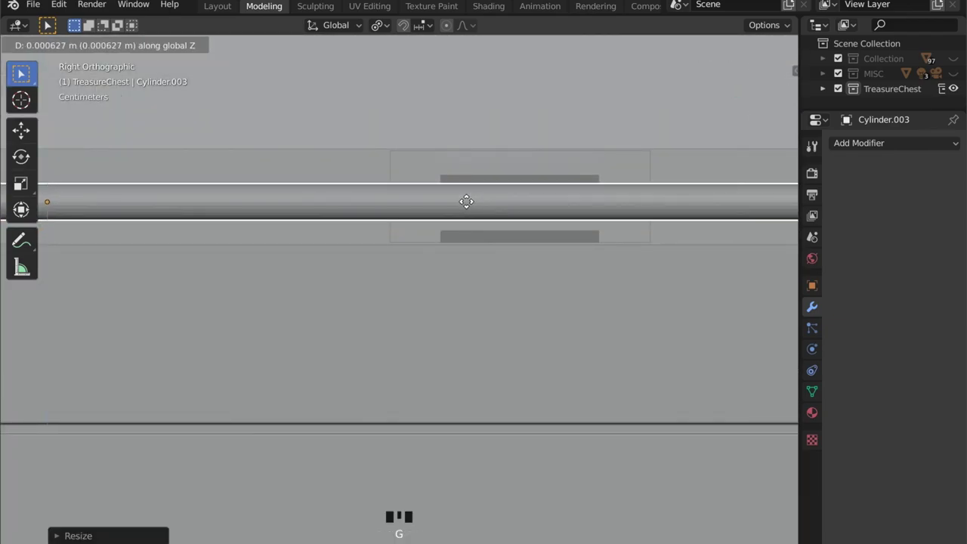
click(460, 188)
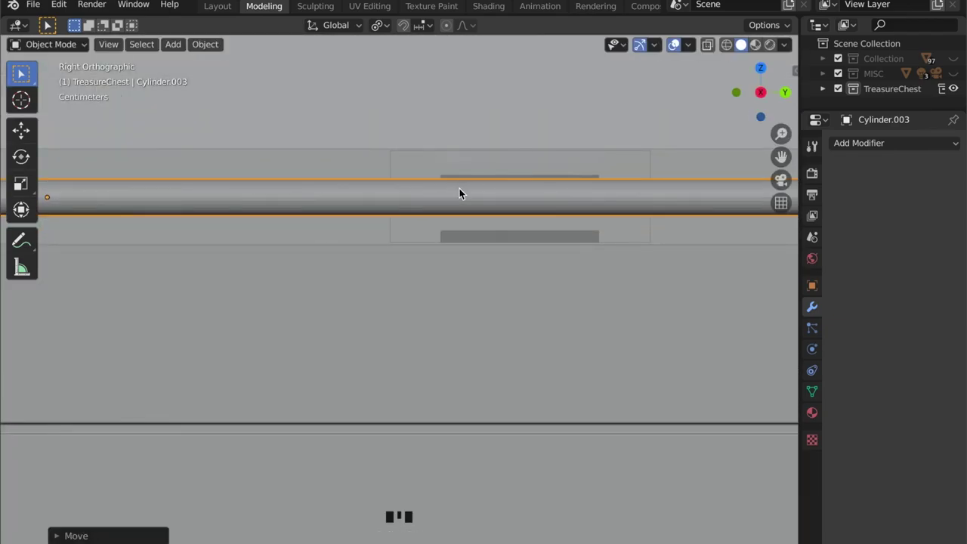
Duplicate the rod closer to the hinges and scale the copy's thickness to about 0.5 with Y locked.
scroll(491, 203, down, 5)
middle_drag(520, 222, 504, 287)
key(shift+d)
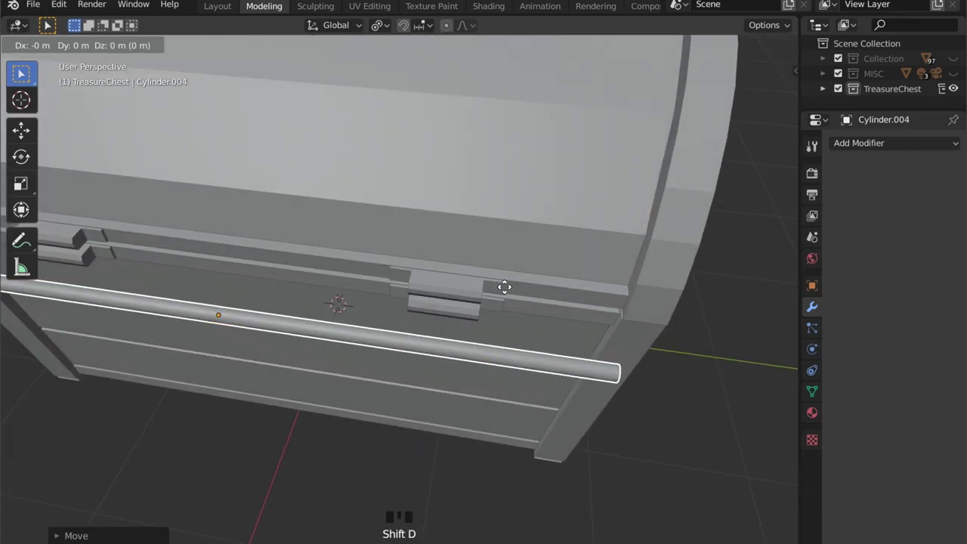
click(512, 249)
click(760, 78)
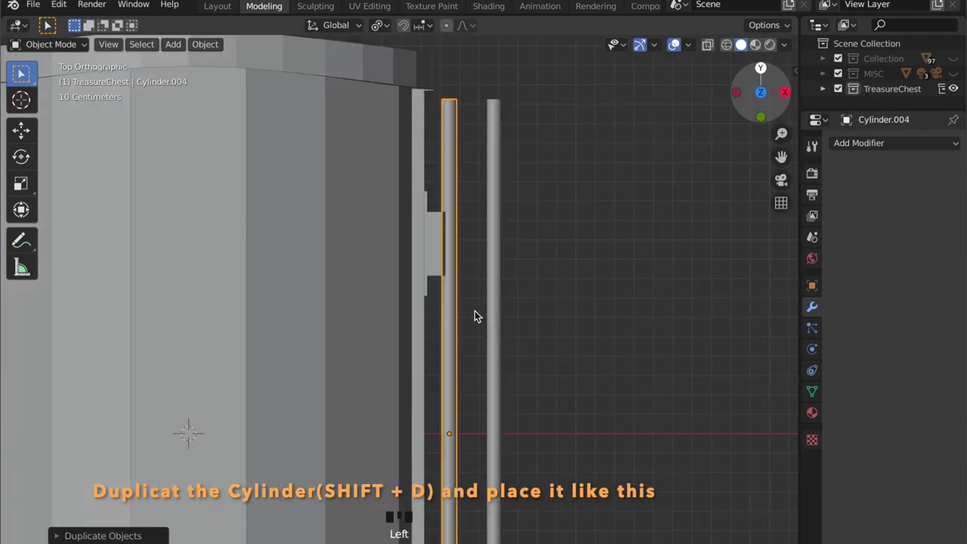
scroll(545, 277, up, 1)
key(s)
key(shift+y)
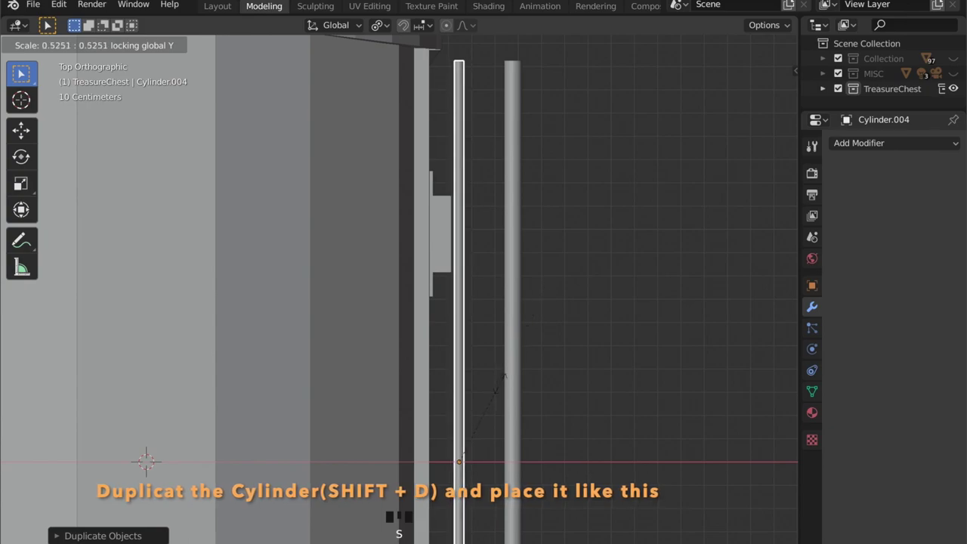
click(509, 355)
Move the thin rod about 0.06 m along negative X into the hinges and shorten it along Y.
key(g)
key(x)
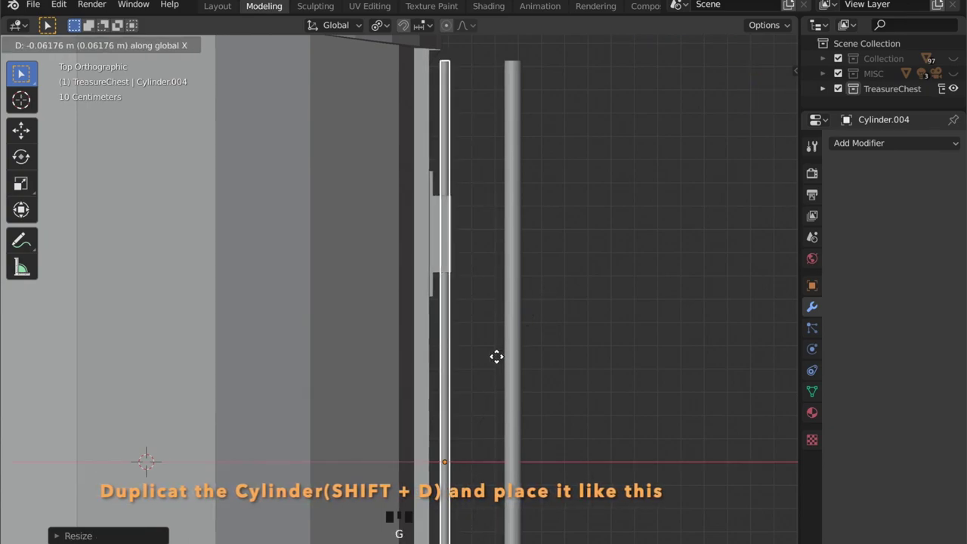
click(497, 356)
key(s)
key(y)
click(466, 364)
Raise the thin rod along Z and centre it within the upper hinge pieces' profile in the back view.
middle_drag(465, 367, 251, 244)
key(g)
key(z)
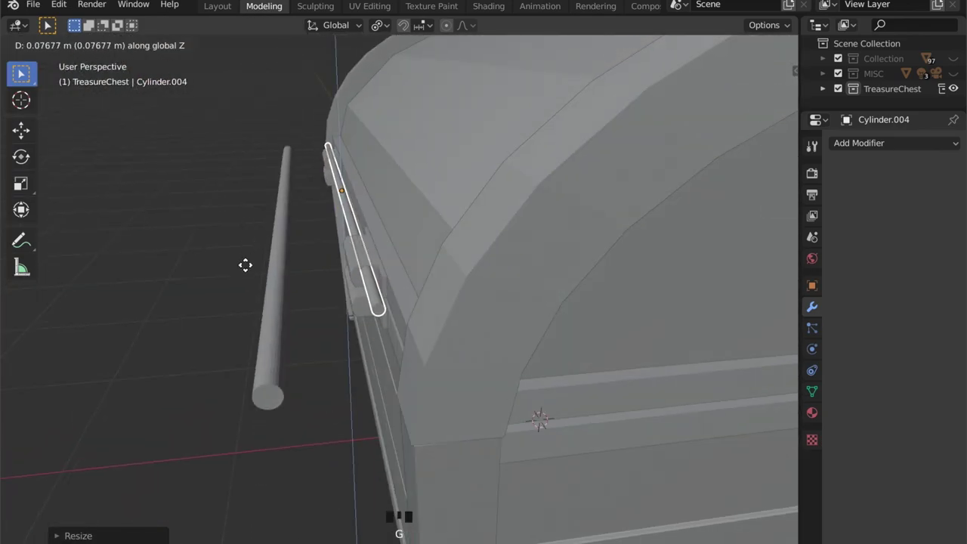
click(240, 282)
click(759, 102)
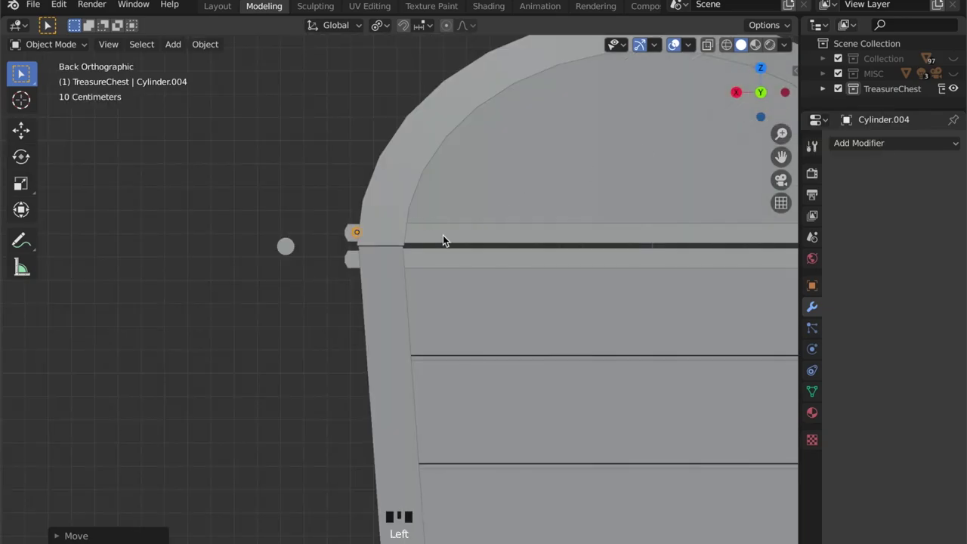
scroll(582, 259, up, 2)
shift+middle_drag(583, 263, 399, 315)
key(g)
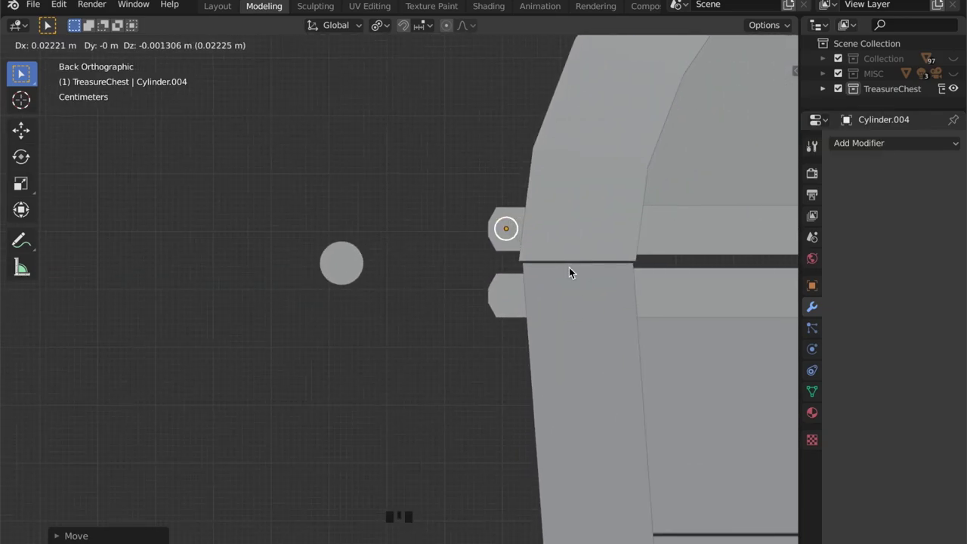
click(568, 268)
key(shift+d)
click(560, 330)
middle_drag(529, 329, 613, 350)
key(x)
click(593, 316)
Add two loop cuts to the thin rod's section between the positive-Y hinge and that end of the rod.
click(585, 308)
scroll(582, 298, down, 2)
key(Tab)
key(ctrl+r)
click(515, 312)
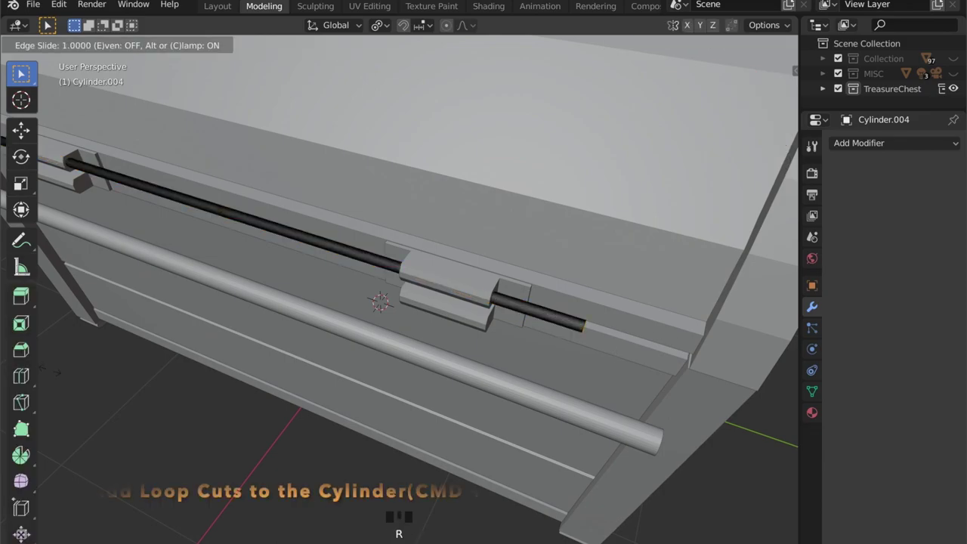
click(784, 373)
key(super+r)
click(546, 324)
click(546, 323)
Add two loop cuts to the thin rod's section between the negative-Y hinge and that end of the rod.
scroll(464, 348, down, 2)
middle_drag(464, 347, 319, 252)
key(ctrl+r)
click(309, 253)
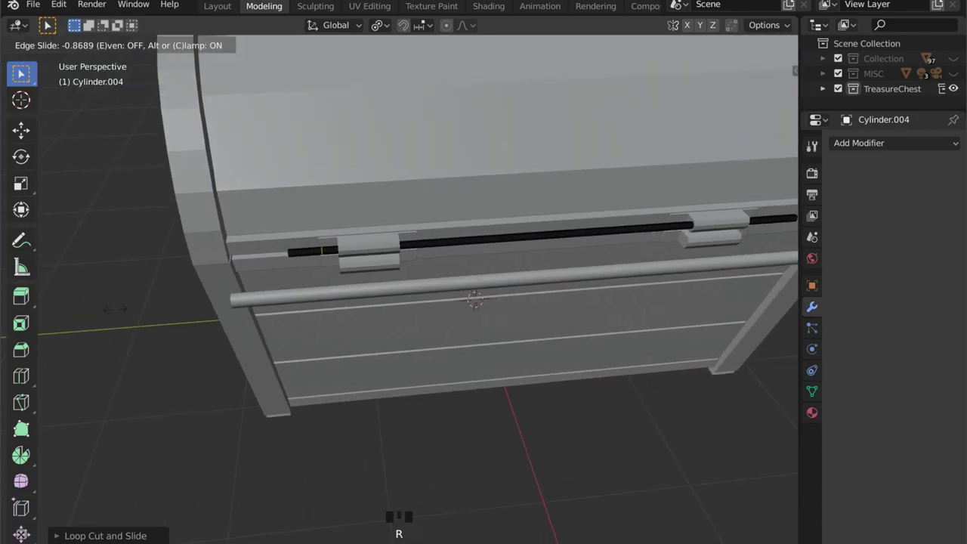
click(116, 310)
key(ctrl+r)
click(304, 253)
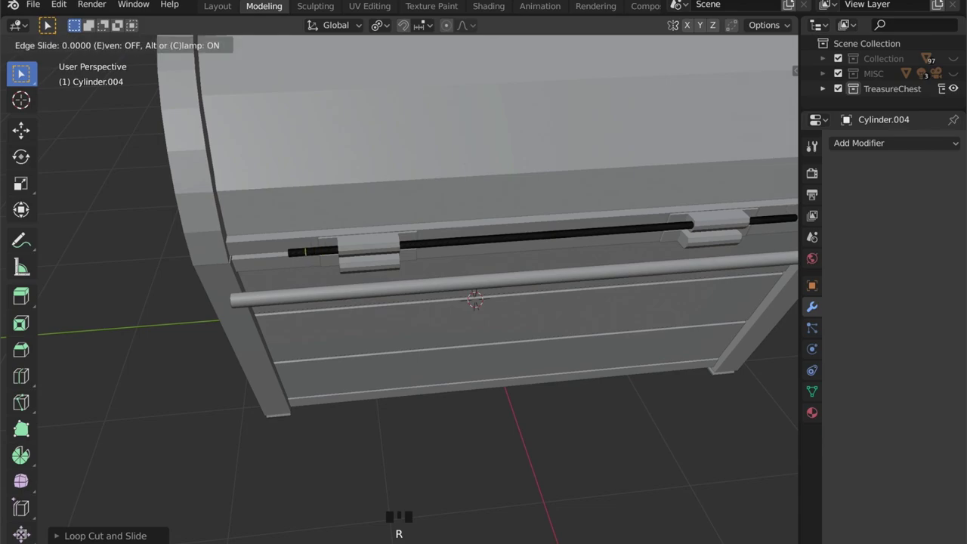
click(303, 253)
Extrude the ring of faces between the negative-Y cuts into a collar, scaling it about 2.1 with Y locked.
scroll(318, 264, up, 3)
key(3)
alt+click(258, 223)
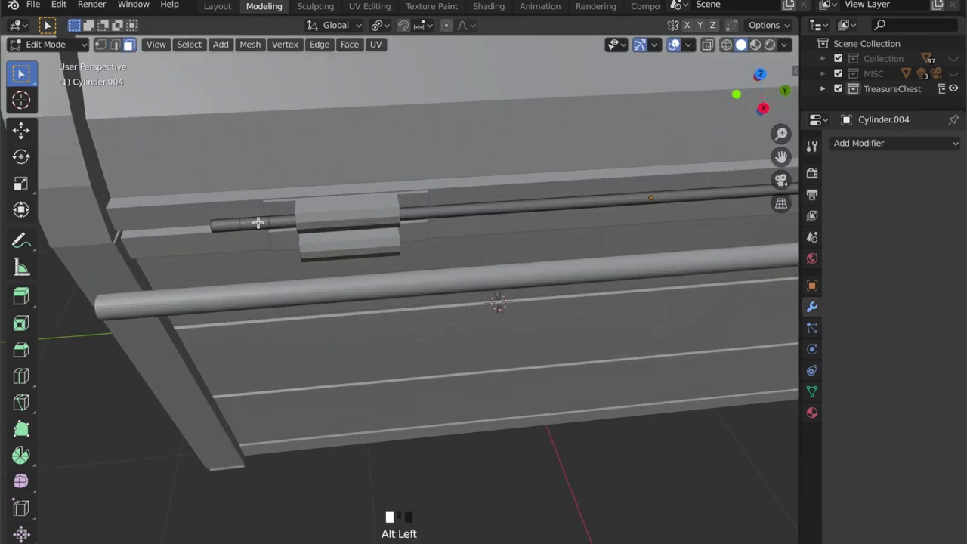
key(e)
right_click(277, 233)
key(s)
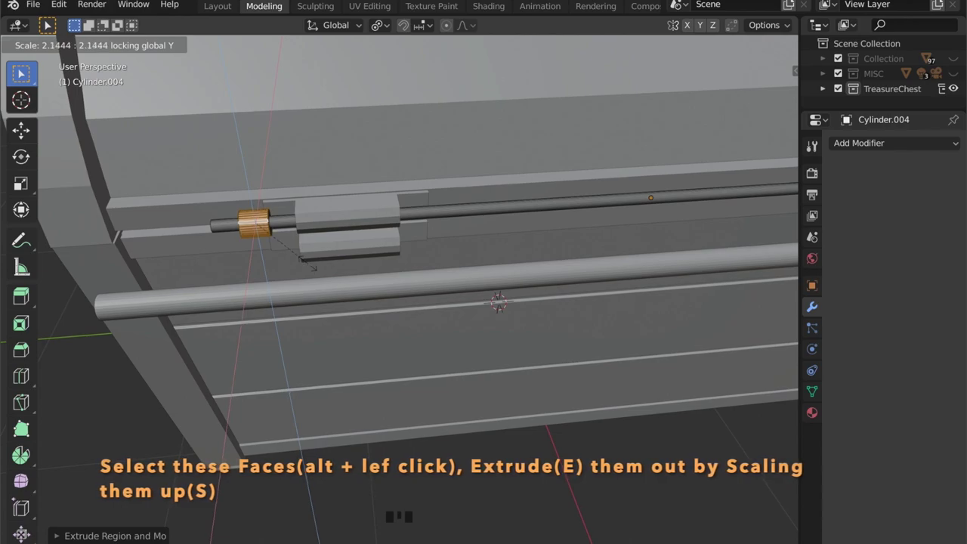
click(307, 263)
Extrude the ring of faces between the positive-Y cuts outward into a matching collar by scaling with Y locked.
shift+drag(295, 263, 69, 259)
shift+middle_drag(627, 200, 397, 251)
alt+click(401, 250)
key(e)
right_click(404, 251)
key(s)
key(shift+y)
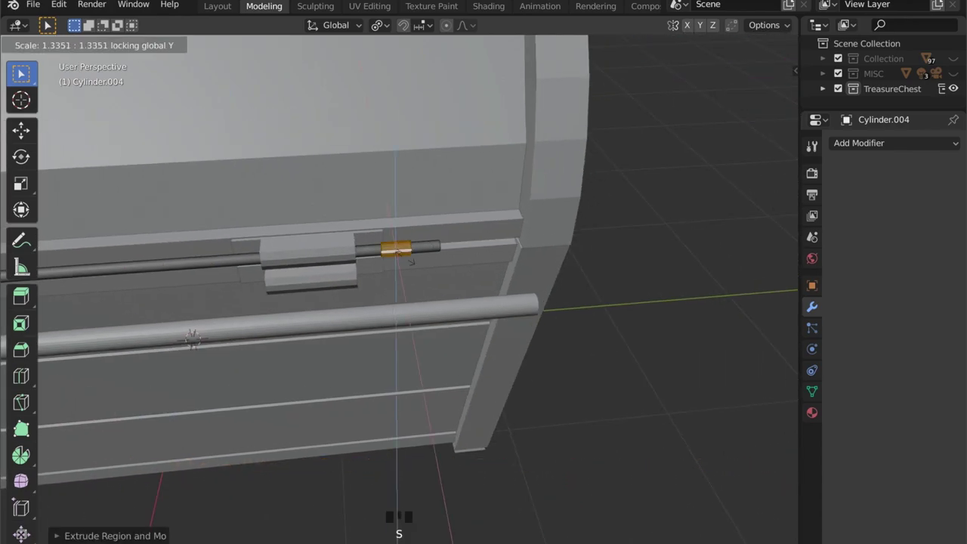
click(406, 263)
Fine-tune the positive-Y collar's diameter against the other collar in the see-through back view, with Y locked.
click(785, 90)
key(alt+z)
scroll(556, 332, up, 8)
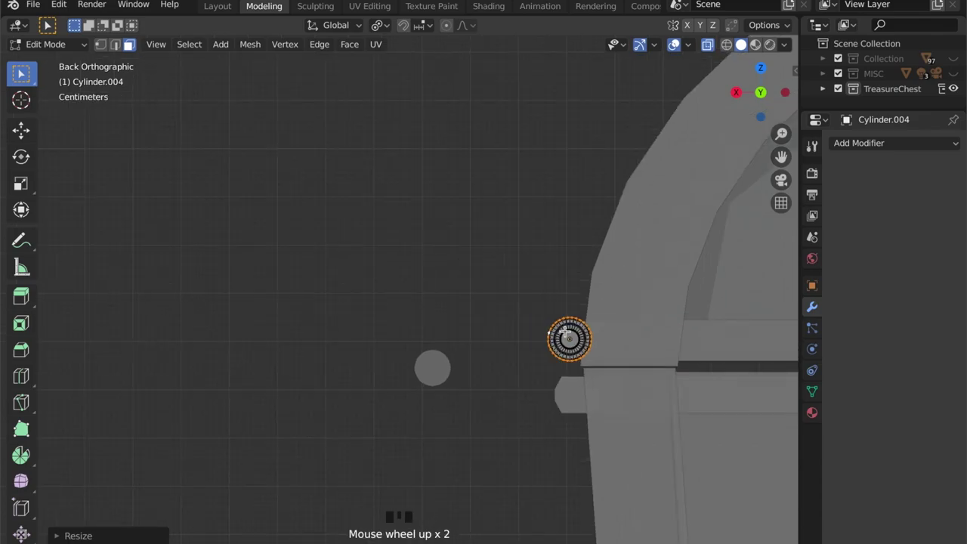
shift+middle_drag(672, 291, 445, 268)
key(s)
key(shift+y)
click(543, 253)
scroll(426, 363, down, 5)
middle_drag(425, 363, 491, 374)
key(Tab)
scroll(492, 373, down, 3)
key(alt+z)
Duplicate the collared rod and lower the copy about 0.11 m along Z, aligning it with the lower hinge pieces.
middle_drag(400, 334, 447, 287)
key(shift+d)
key(z)
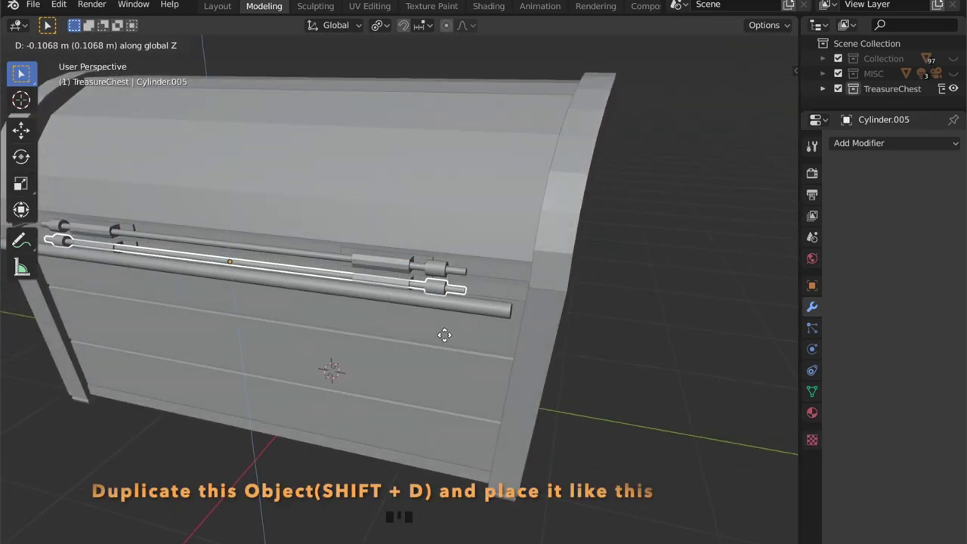
click(445, 334)
click(778, 103)
scroll(615, 295, up, 9)
key(g)
key(z)
click(613, 303)
Shade both collared thin rods smooth.
middle_drag(552, 338, 623, 345)
scroll(622, 339, down, 1)
click(483, 235)
right_click(518, 219)
click(469, 219)
click(470, 278)
right_click(470, 279)
click(470, 279)
middle_drag(474, 279, 394, 278)
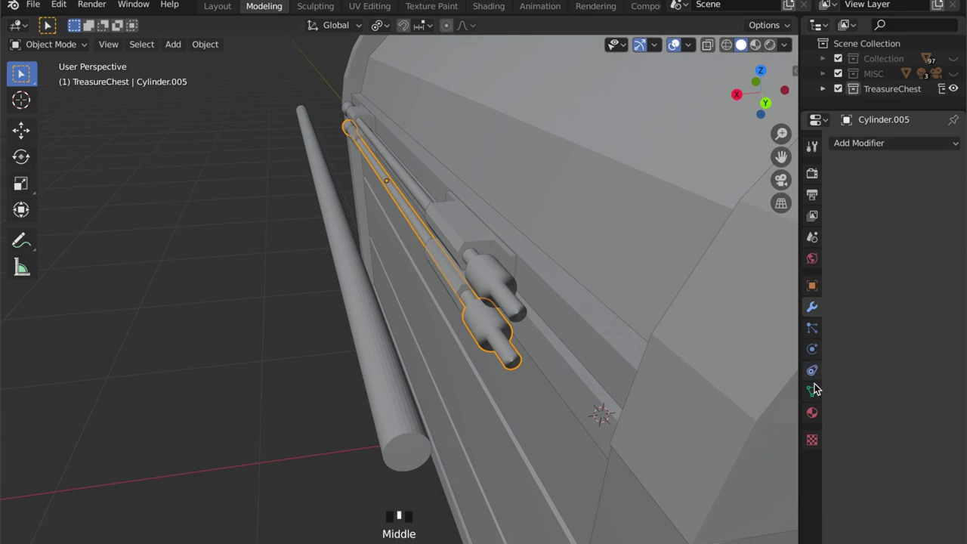
Enable Auto Smooth at 30° for both collared thin rods.
click(812, 389)
click(842, 403)
click(527, 302)
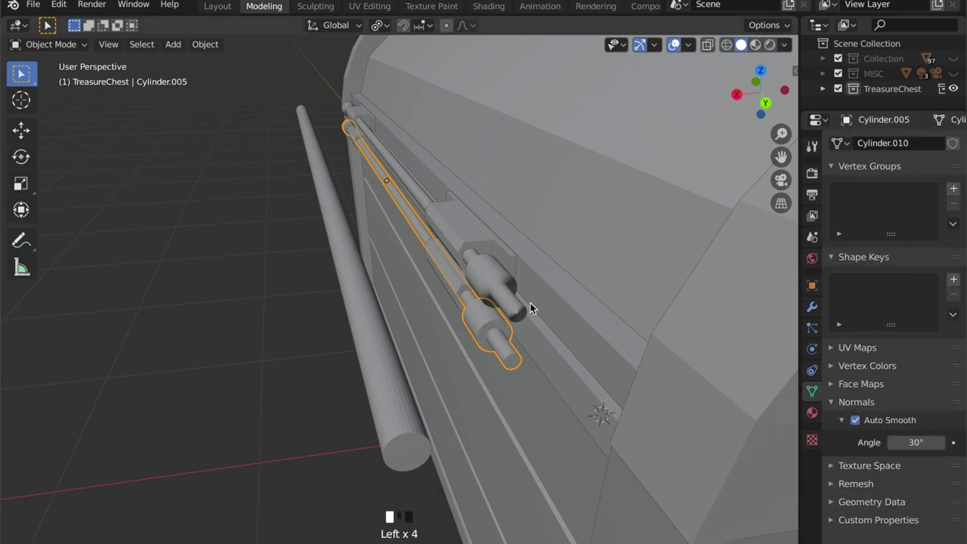
Enable Auto Smooth at 30° for the thick rod and shade it smooth.
scroll(499, 434, down, 1)
middle_drag(491, 440, 523, 377)
click(434, 387)
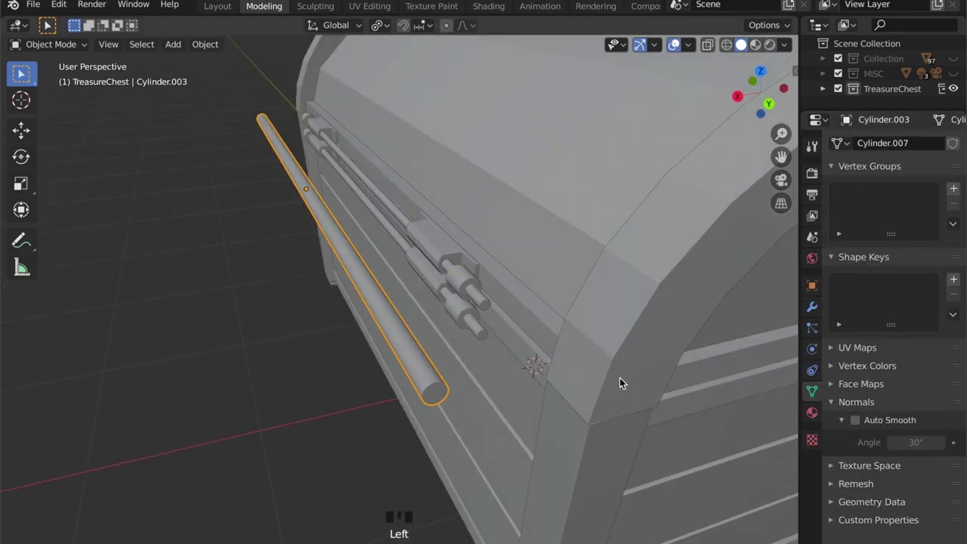
click(855, 419)
scroll(465, 444, up, 1)
right_click(438, 388)
Add two loop cuts to the thick rod, just outside both edges of the positive-Y collars.
middle_drag(437, 312, 436, 343)
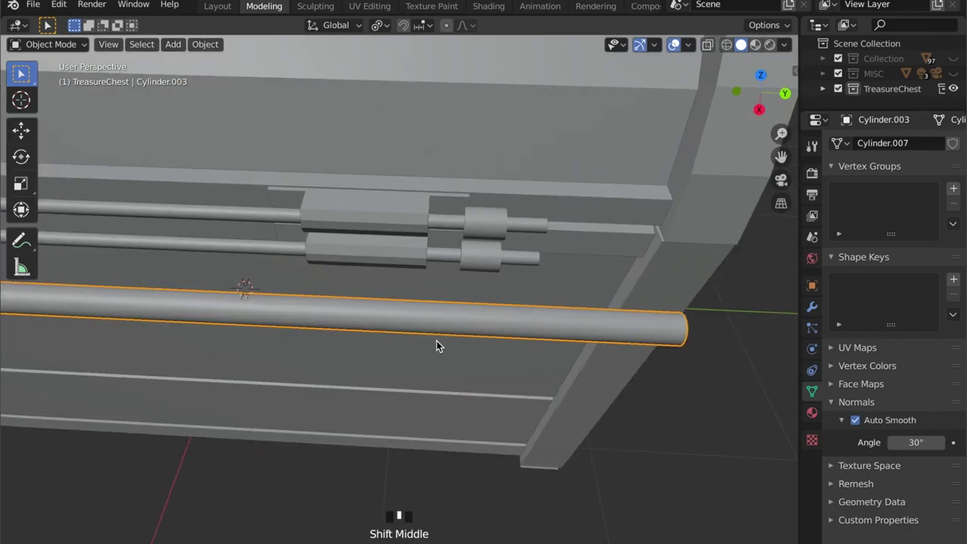
scroll(454, 317, down, 2)
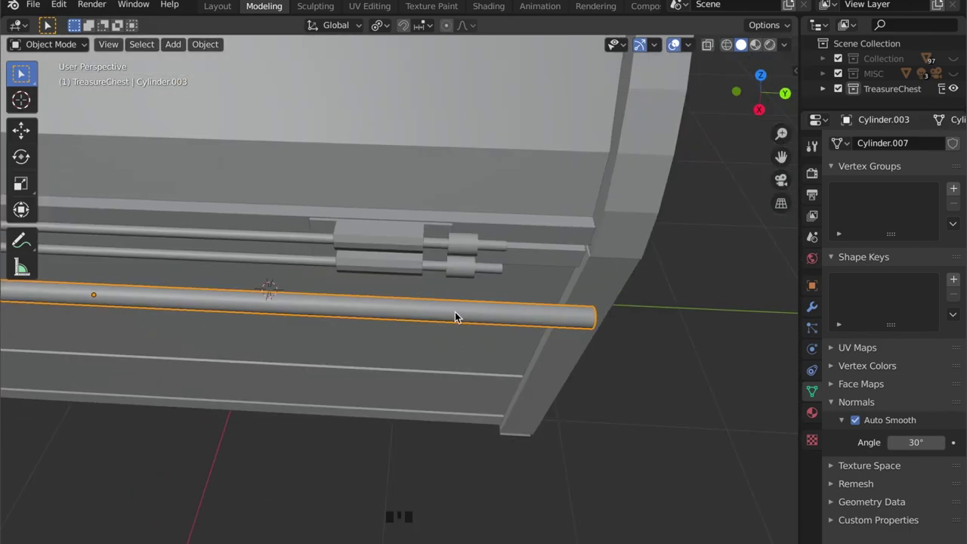
key(Tab)
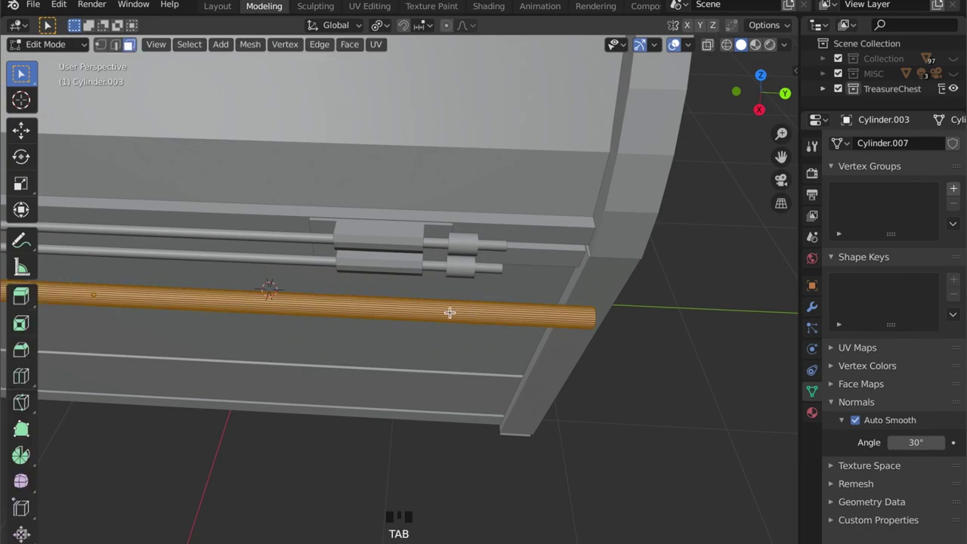
click(757, 109)
scroll(488, 280, up, 4)
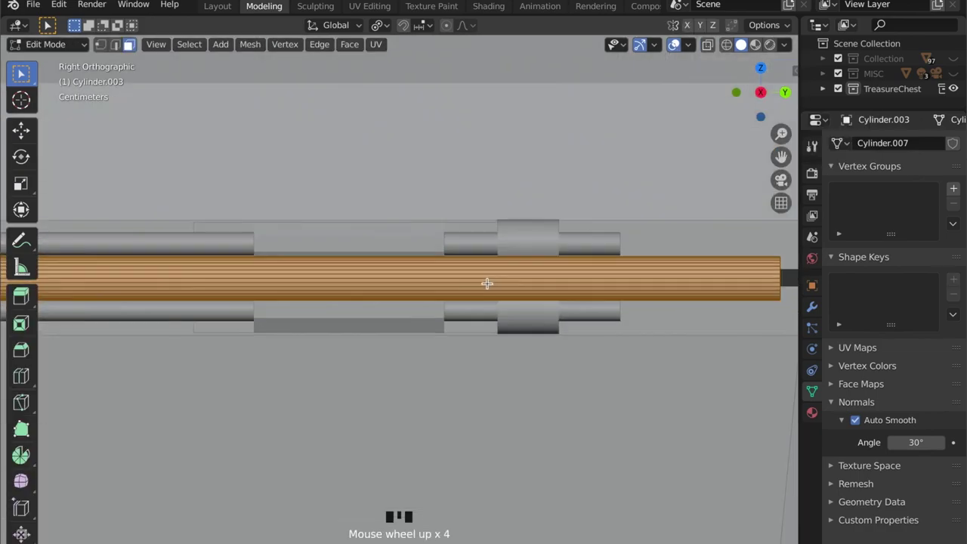
key(g)
key(g)
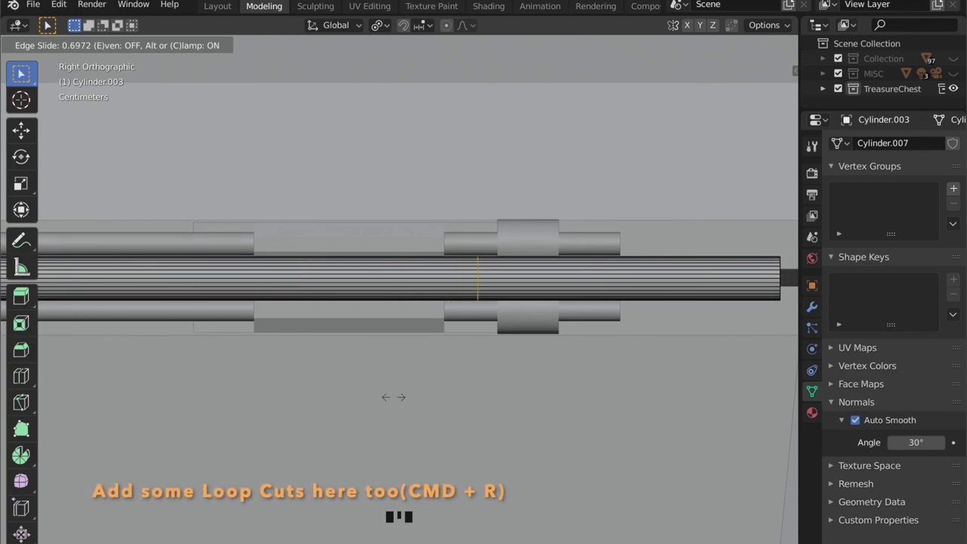
click(407, 395)
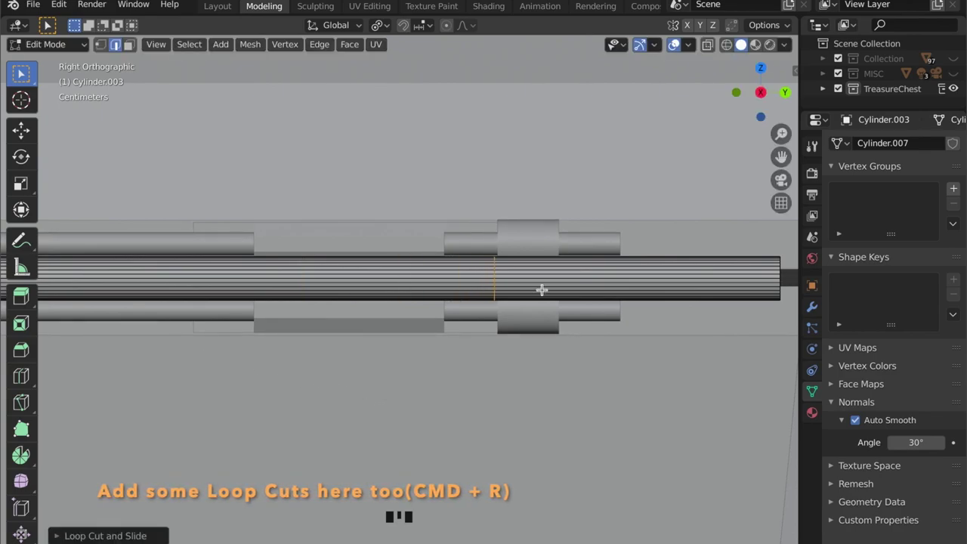
click(521, 301)
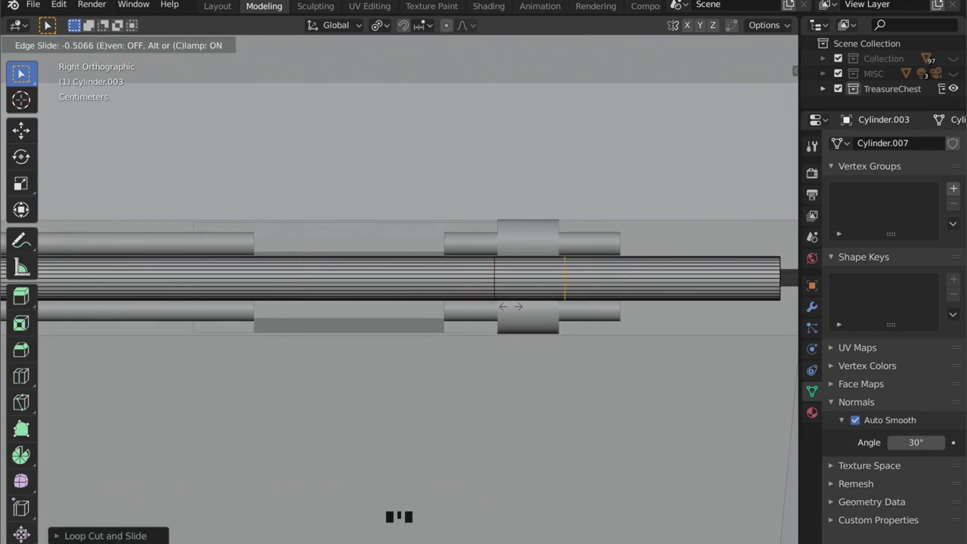
click(513, 305)
Extrude the faces between the thick rod's positive-Y cuts and scale them inward with Y locked to form a groove.
key(3)
ctrl+click(535, 283)
alt+click(534, 283)
key(e)
right_click(538, 285)
key(s)
key(shift+y)
click(495, 305)
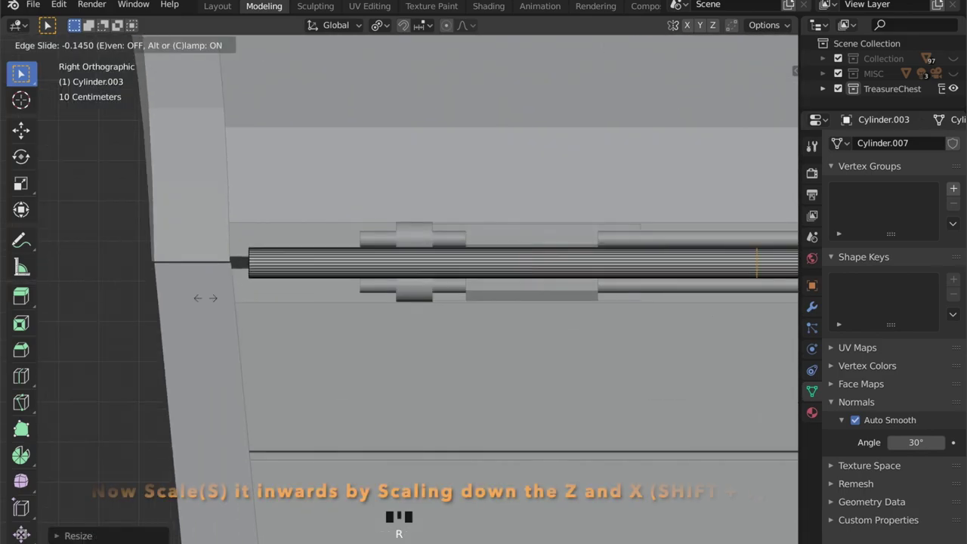
Cut a matching groove in the thick rod at the negative-Y collars, scaling the extruded ring to about 0.5 with Y locked.
click(291, 244)
alt+click(420, 268)
key(e)
key(Escape)
key(s)
key(shift+y)
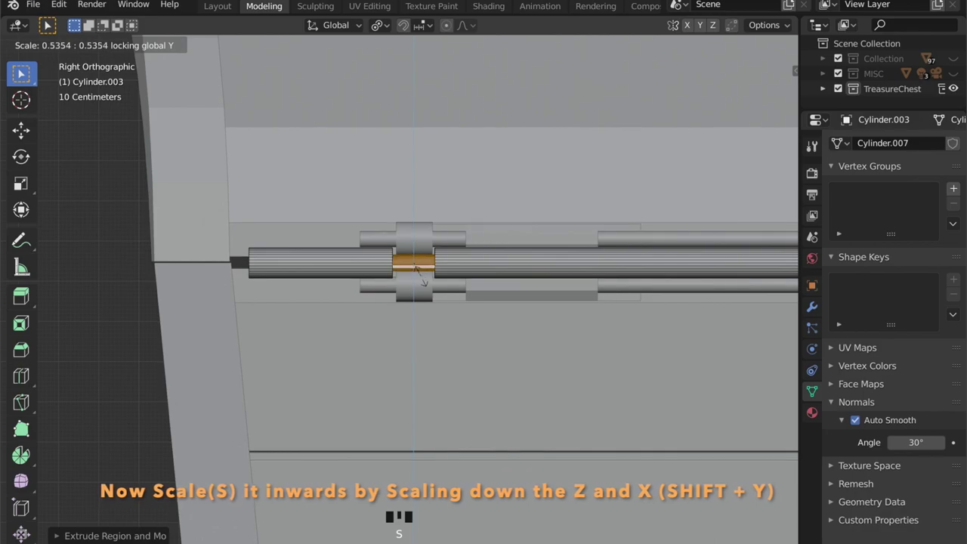
click(420, 276)
middle_drag(419, 276, 468, 285)
key(Tab)
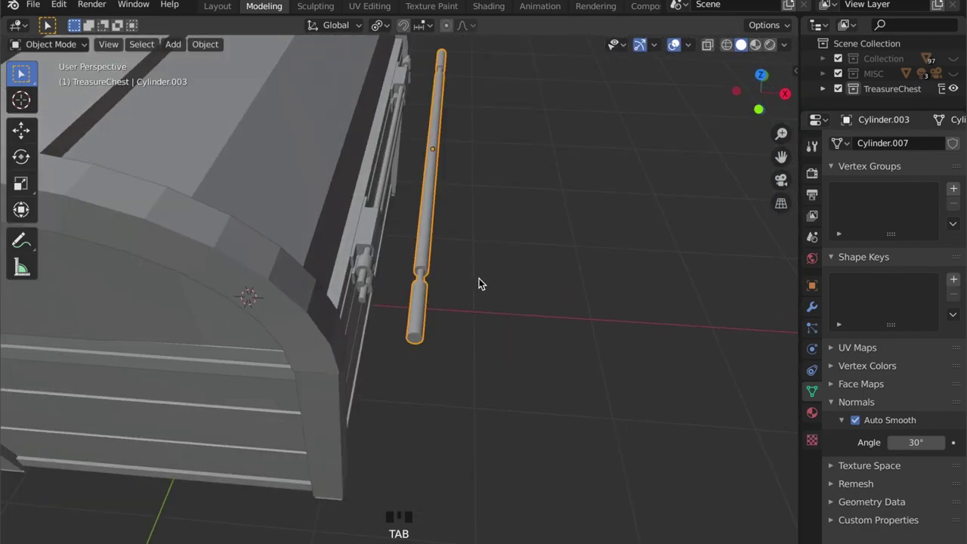
Move the grooved thick rod along negative X, bringing it close to the collared rods.
key(g)
key(x)
click(423, 288)
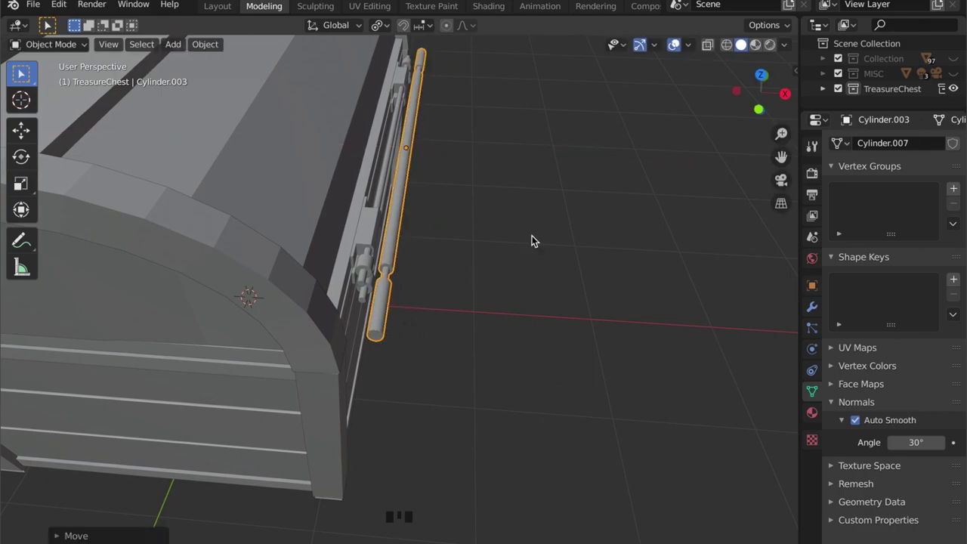
click(762, 74)
scroll(417, 249, up, 7)
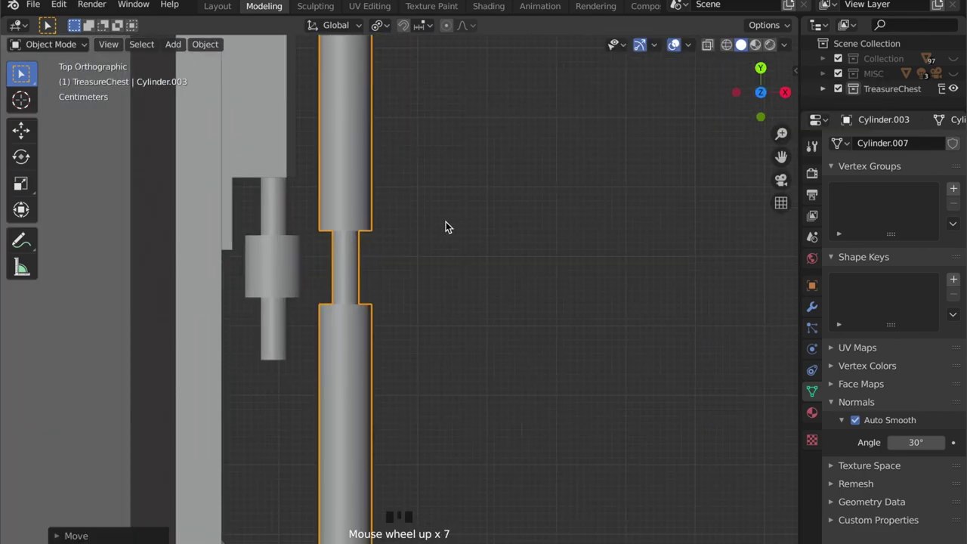
key(g)
key(x)
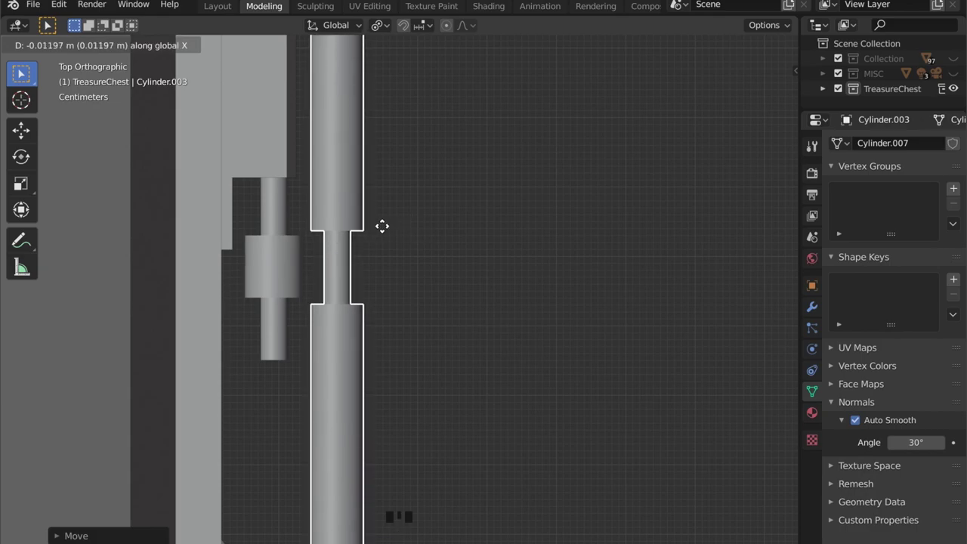
click(363, 231)
Add a cylinder, rotate it 90° about X and scale it down.
middle_drag(363, 231, 416, 332)
scroll(416, 333, down, 3)
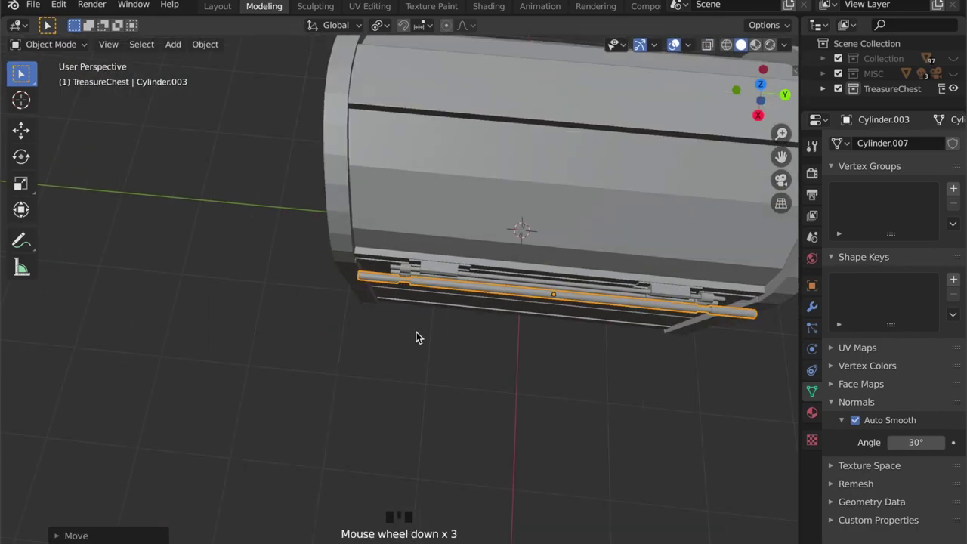
key(shift+a)
mouse_move(400, 275)
click(543, 355)
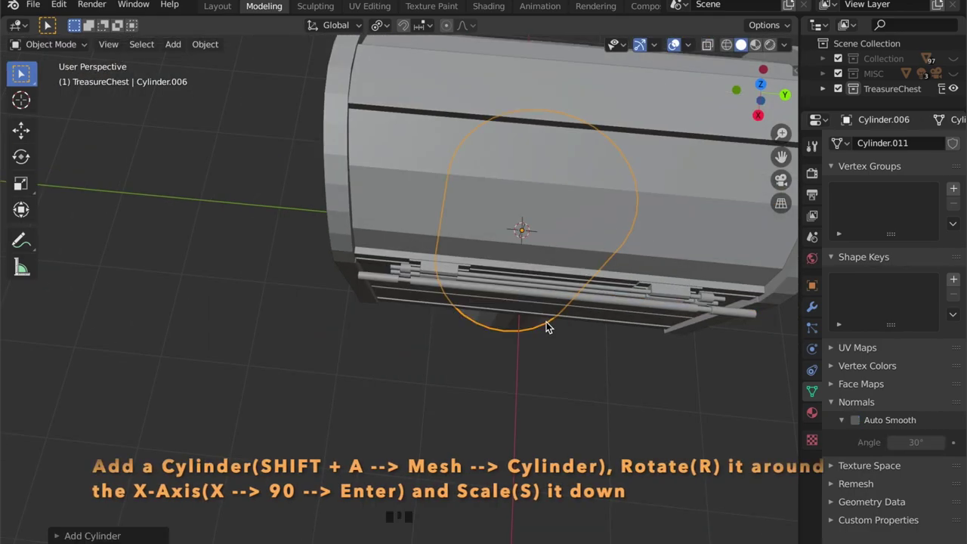
text(rx90)
key(Return)
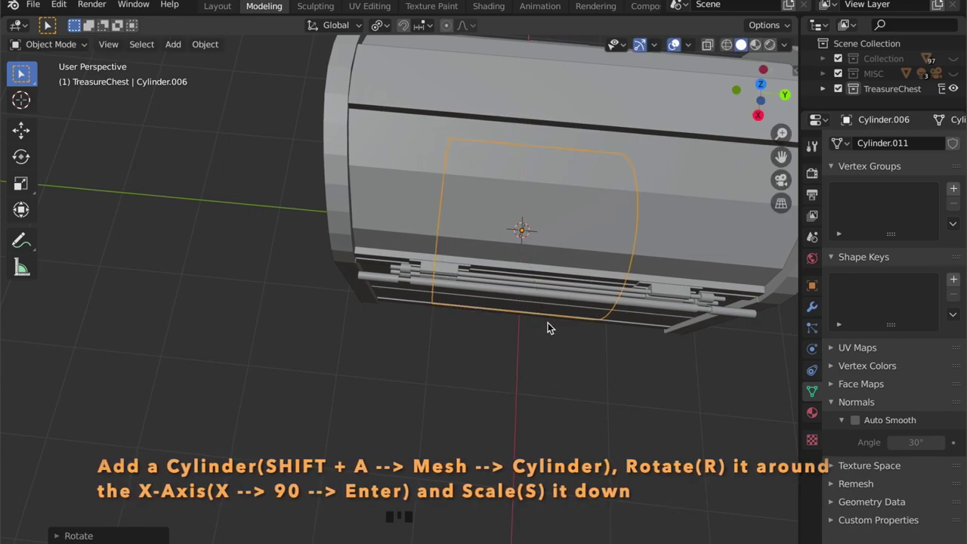
key(s)
click(600, 283)
Move the cylinder out behind the chest and adjust its height along Z.
middle_drag(601, 283, 584, 262)
key(g)
click(704, 302)
key(g)
key(z)
click(650, 229)
Delete the two end-cap faces of the cylinder, leaving an open tube.
scroll(543, 256, up, 2)
middle_drag(544, 256, 315, 296)
scroll(306, 255, up, 2)
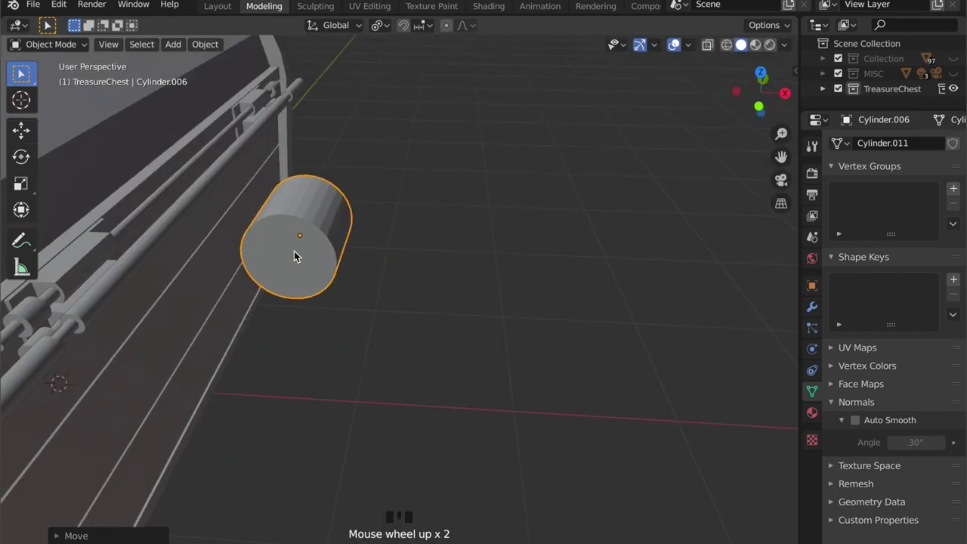
key(Tab)
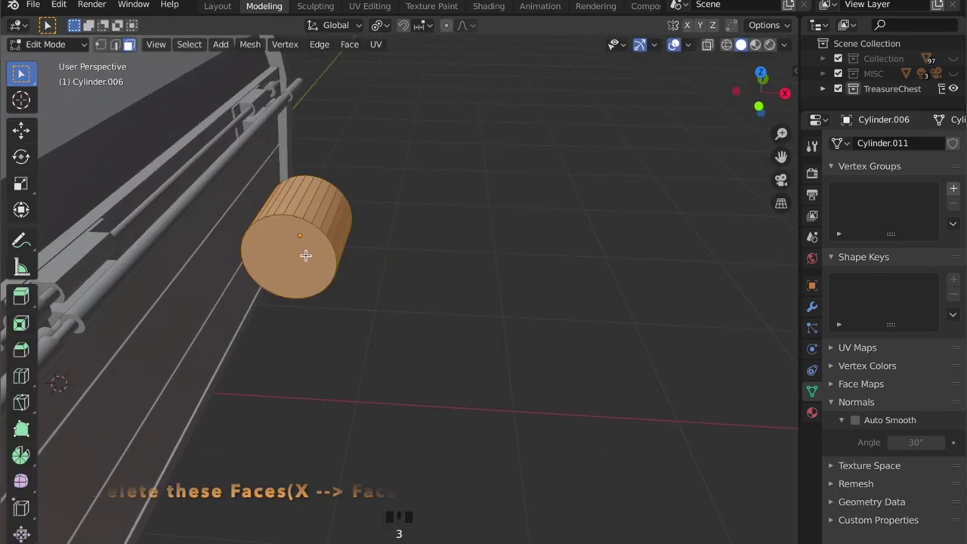
click(305, 255)
key(x)
click(306, 287)
middle_drag(306, 288, 261, 293)
click(262, 292)
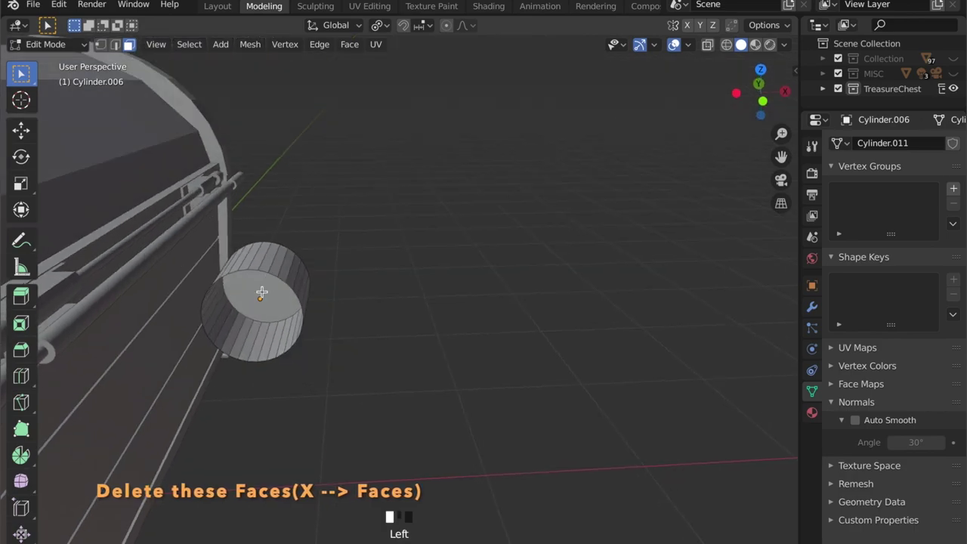
key(x)
click(263, 293)
Move the tube about 1.32 m along negative Y and 0.35 m up in Z, onto the negative-Y collars.
scroll(352, 276, down, 3)
click(785, 92)
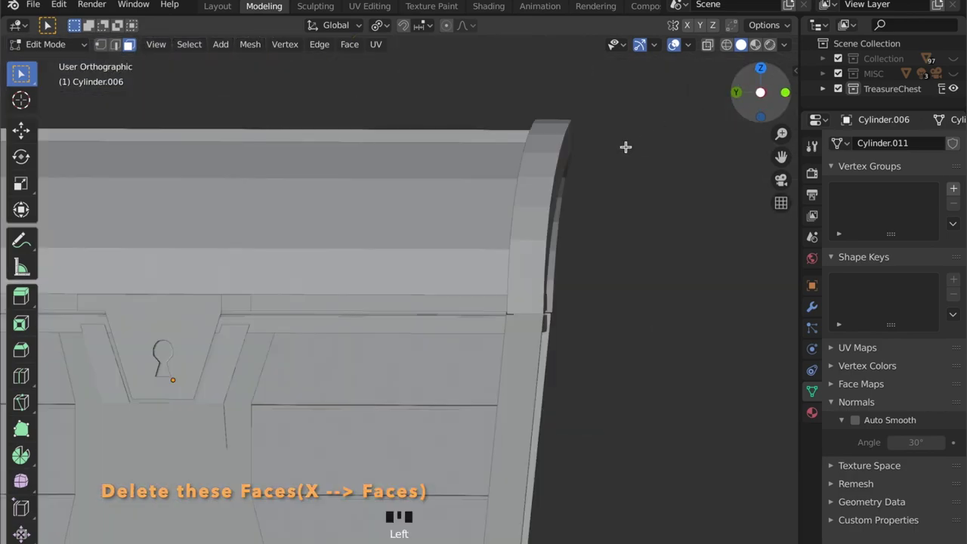
click(760, 92)
key(Tab)
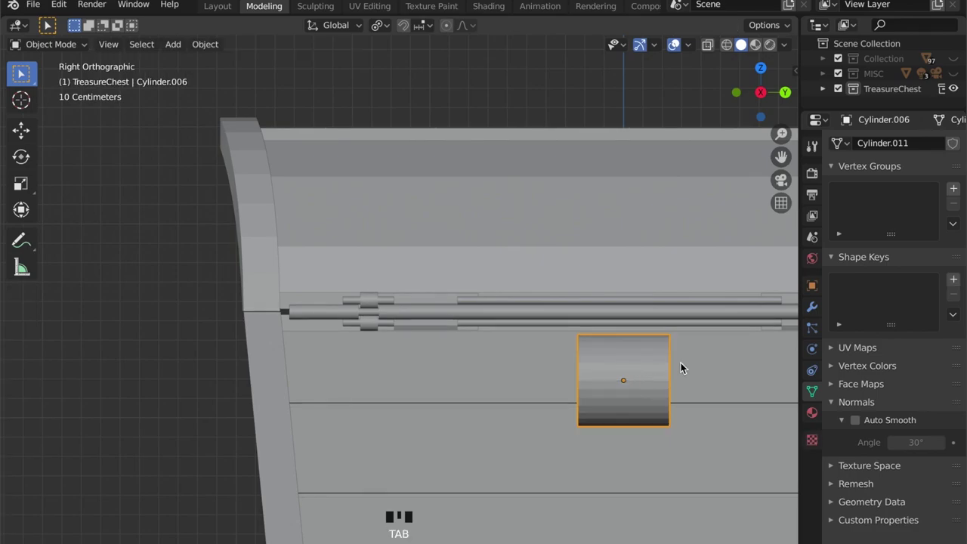
key(g)
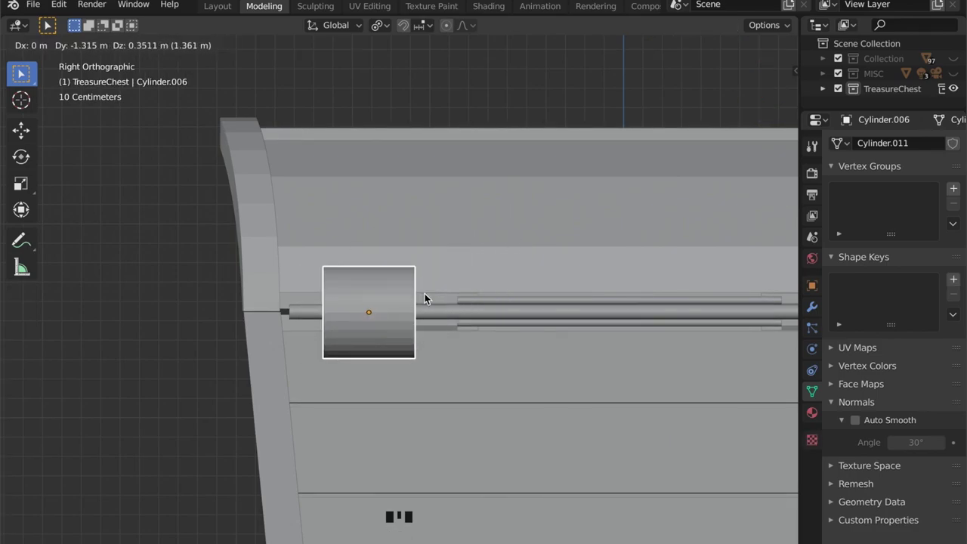
click(424, 295)
Scale the tube down uniformly until it roughly matches the width of the collars.
key(s)
click(398, 322)
scroll(399, 322, up, 5)
key(s)
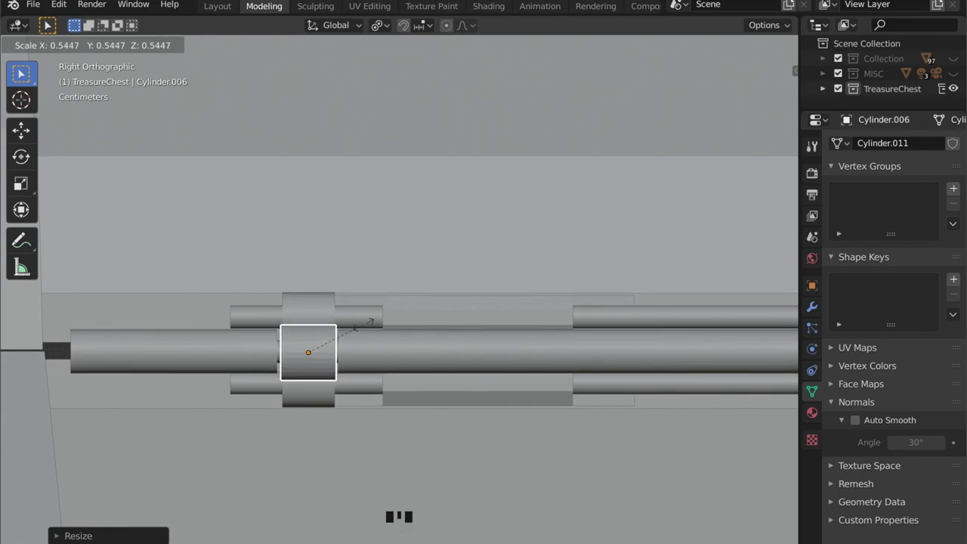
click(367, 323)
Nudge the tube about 0.002 m along negative Y to centre it in the thick rod's groove.
scroll(345, 345, up, 3)
shift+middle_drag(345, 345, 367, 256)
key(g)
middle_click(366, 253)
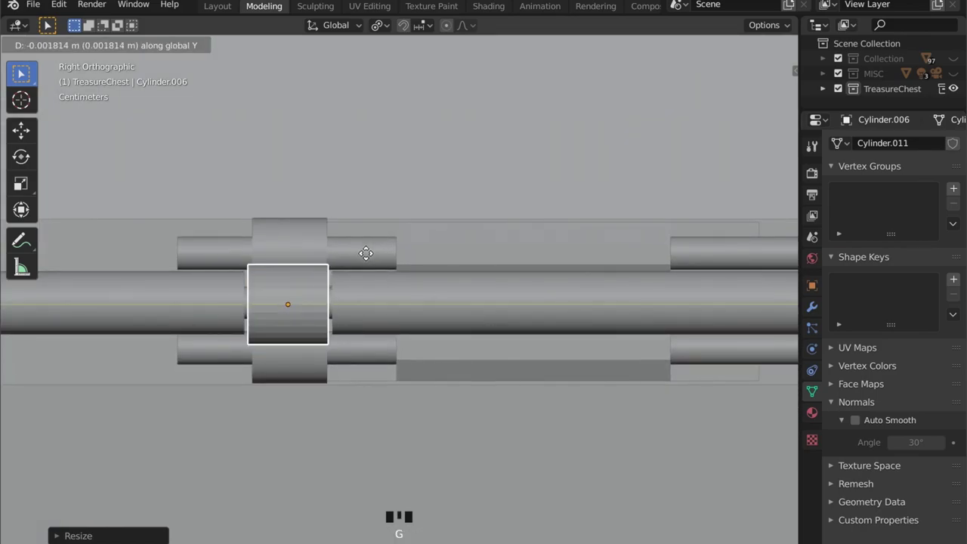
click(366, 253)
scroll(322, 282, down, 3)
middle_drag(321, 284, 666, 345)
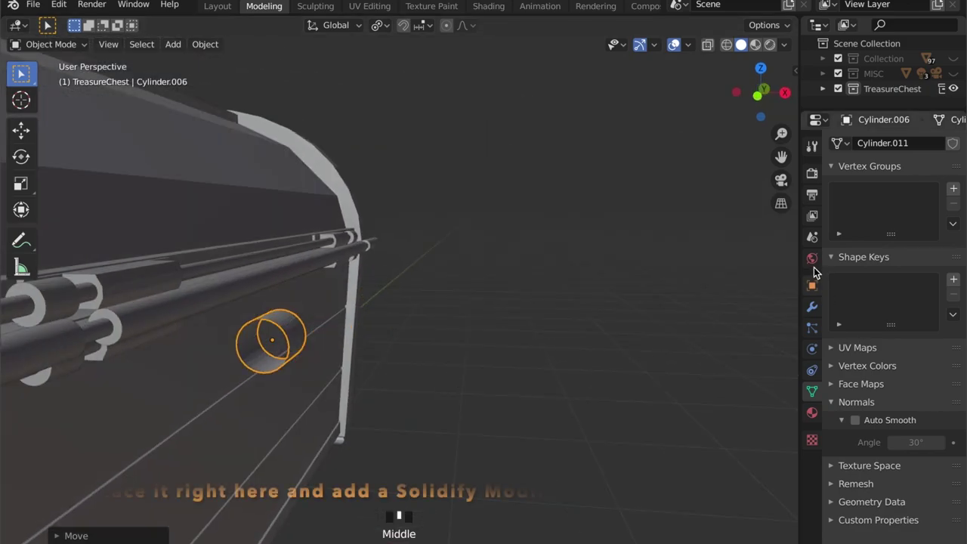
Add a Solidify modifier to the tube and set its thickness to 0.3 m.
click(812, 306)
click(889, 143)
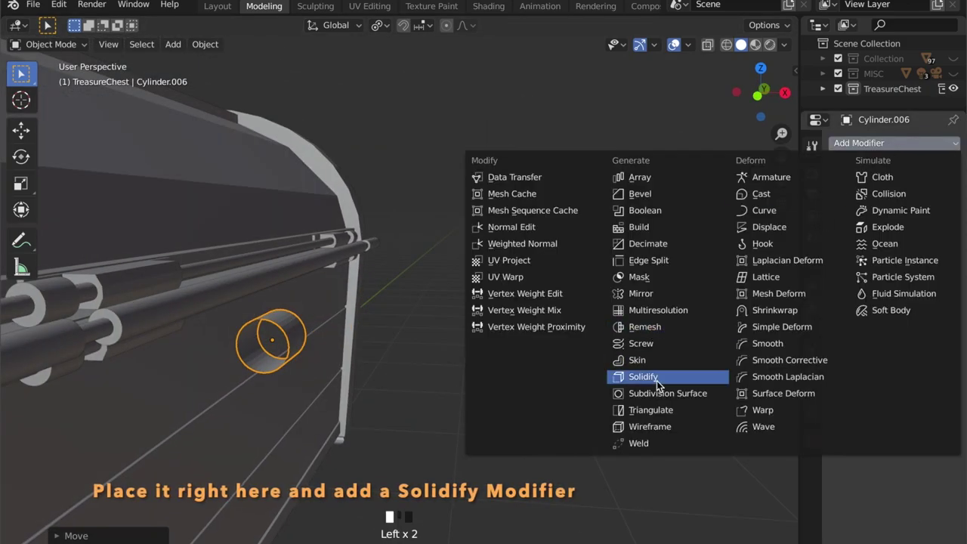
click(656, 382)
mouse_move(894, 229)
mouse_down()
mouse_move(921, 229)
mouse_move(886, 227)
mouse_up()
Move the tube along X towards the thick rod and increase its Solidify thickness to 0.61 m.
key(g)
key(x)
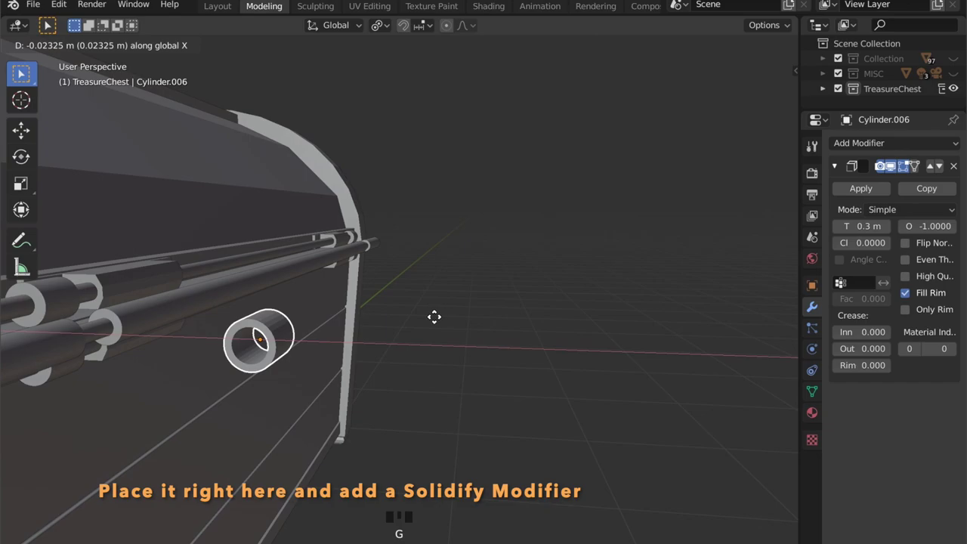
click(293, 324)
middle_drag(375, 384, 436, 347)
scroll(370, 359, up, 6)
drag(887, 227, 887, 228)
Shift the ring along X around the thick rod in a see-through front view and set its Solidify thickness to 0.58 m.
click(743, 95)
scroll(584, 318, down, 3)
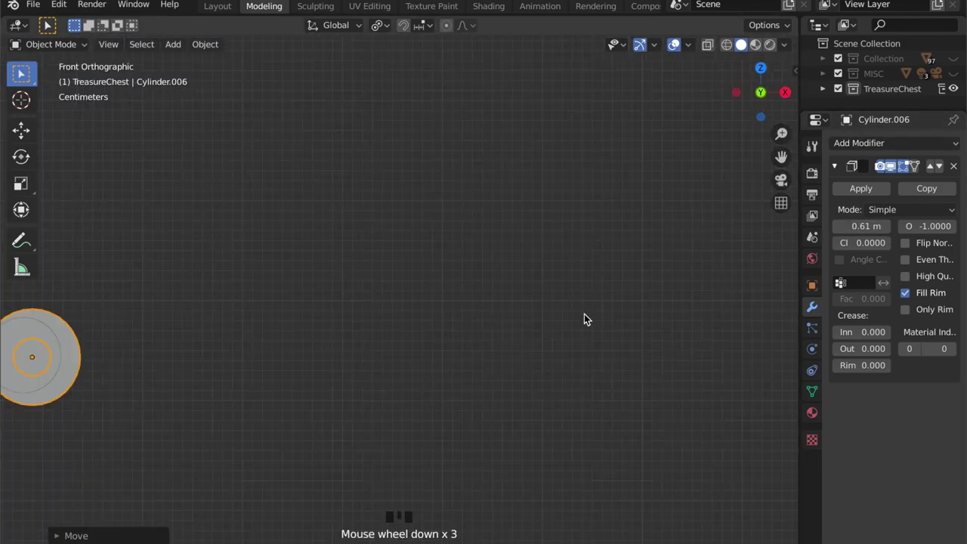
scroll(584, 317, down, 6)
scroll(449, 353, up, 8)
shift+middle_drag(219, 430, 390, 365)
key(alt+z)
scroll(390, 365, up, 3)
key(g)
key(x)
click(428, 354)
triple_click(837, 231)
Fine-align the ring along Z and X in the front view so it is concentric with the thick rod.
key(g)
key(z)
click(313, 353)
scroll(324, 358, up, 2)
shift+middle_drag(324, 359, 397, 282)
key(g)
key(x)
click(410, 283)
key(g)
key(z)
click(406, 260)
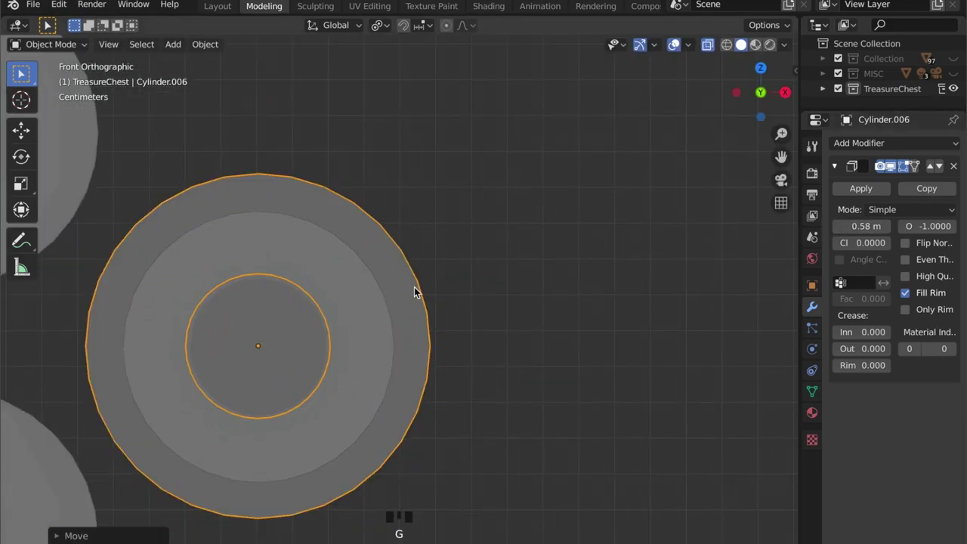
Turn off the see-through display, shade the ring smooth and enable Auto Smooth for its normals.
key(Tab)
scroll(377, 362, down, 4)
middle_drag(378, 362, 459, 325)
key(Tab)
scroll(491, 310, down, 6)
key(alt+z)
scroll(489, 306, up, 4)
right_click(517, 273)
click(518, 273)
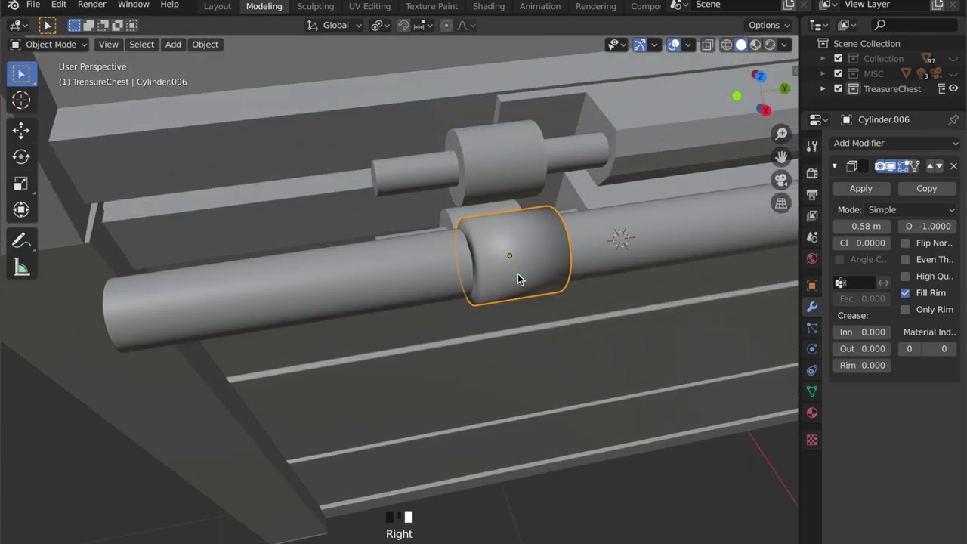
click(812, 392)
click(855, 420)
Duplicate the ring along positive Y into the groove at the other end of the thick rod.
scroll(562, 254, up, 2)
scroll(593, 266, down, 3)
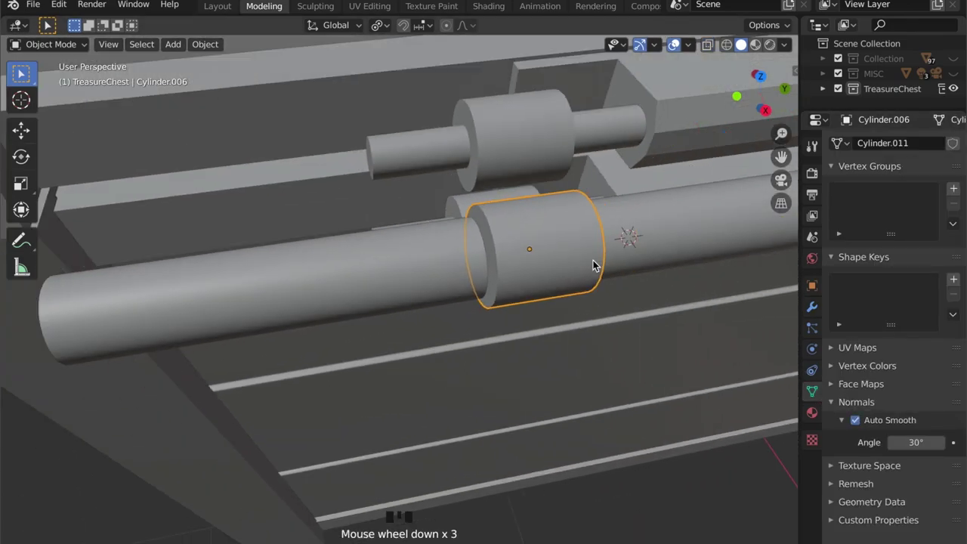
scroll(584, 268, down, 6)
scroll(569, 282, down, 3)
shift+middle_drag(569, 282, 530, 263)
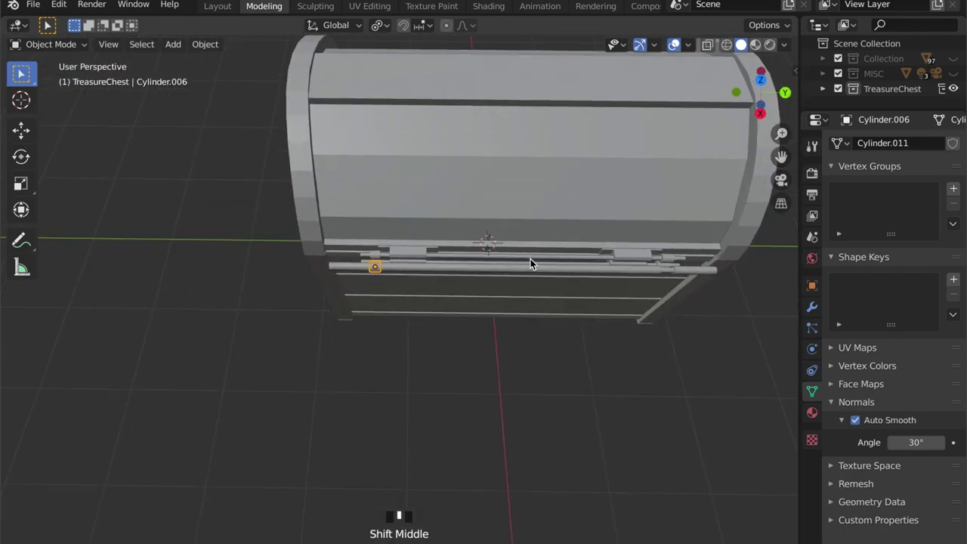
key(shift+d)
key(y)
click(583, 282)
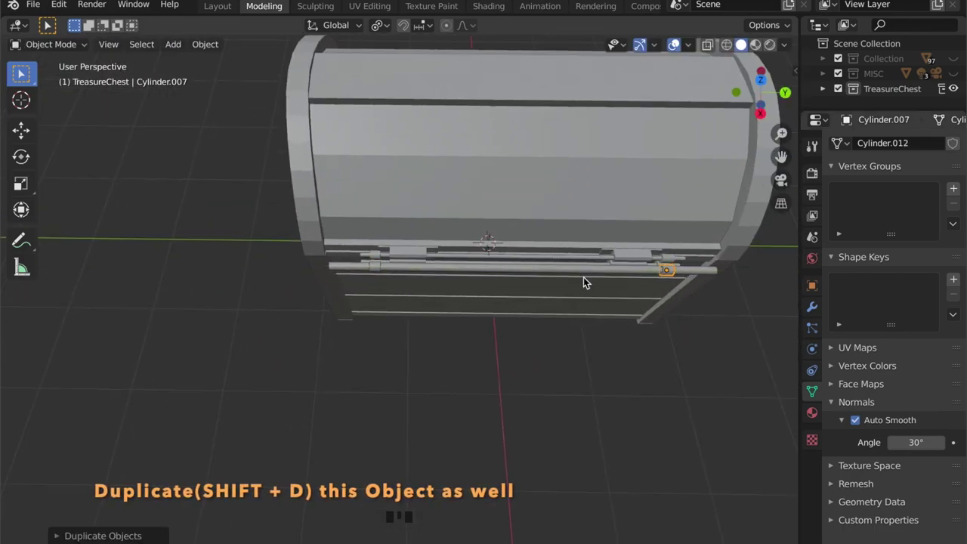
Stretch the duplicated ring by about 1.12 along Y and adjust its position to fill the thick rod's groove.
shift+middle_drag(582, 282, 292, 287)
scroll(377, 310, up, 6)
shift+middle_drag(363, 296, 500, 310)
scroll(483, 314, up, 1)
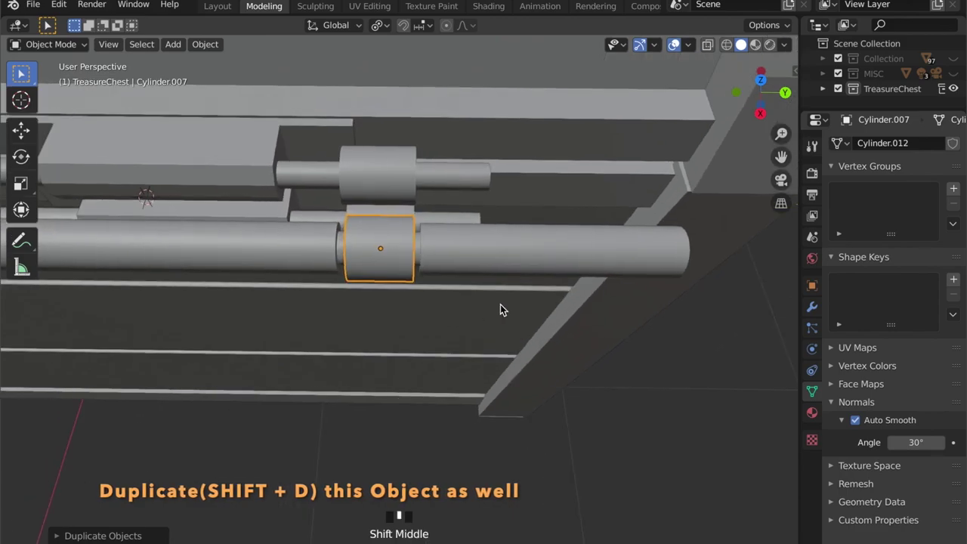
key(s)
key(y)
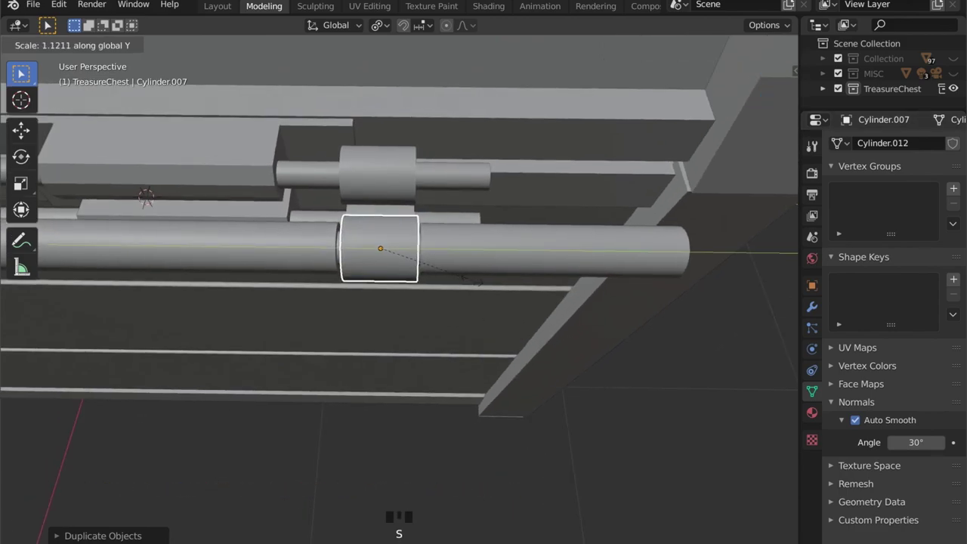
click(474, 280)
key(g)
click(472, 280)
click(484, 397)
Add a cube, scale it down and move it along X into the free space behind the chest.
scroll(481, 388, down, 7)
middle_drag(477, 385, 306, 335)
click(306, 336)
key(shift+a)
mouse_move(312, 280)
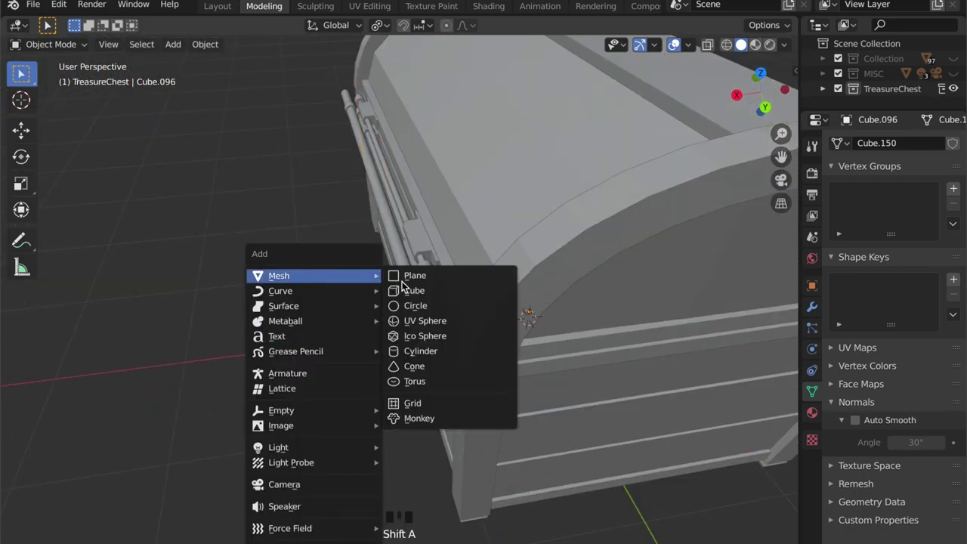
click(417, 291)
key(s)
click(516, 336)
key(g)
key(x)
click(325, 372)
Narrow the cube along Y and X to form an upright rectangular bar.
key(s)
key(y)
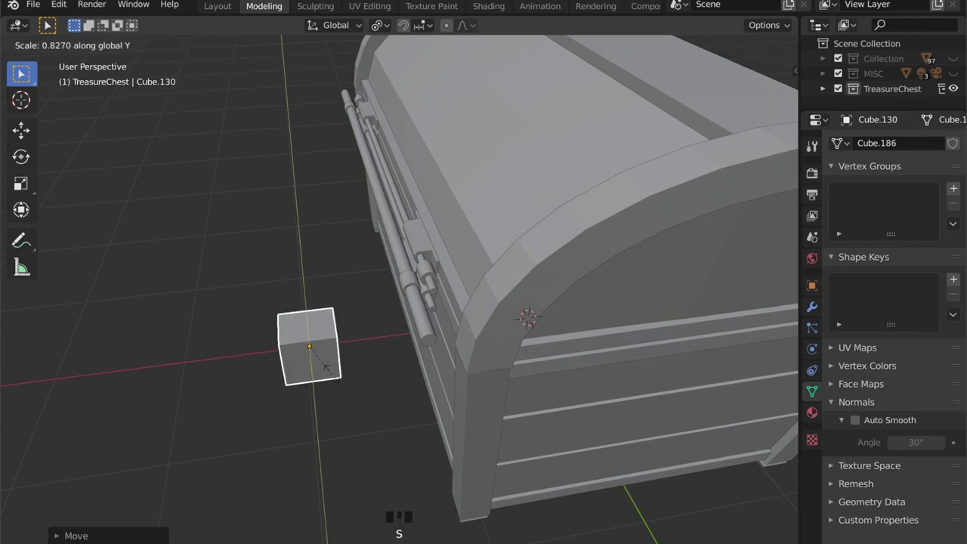
key(s)
key(x)
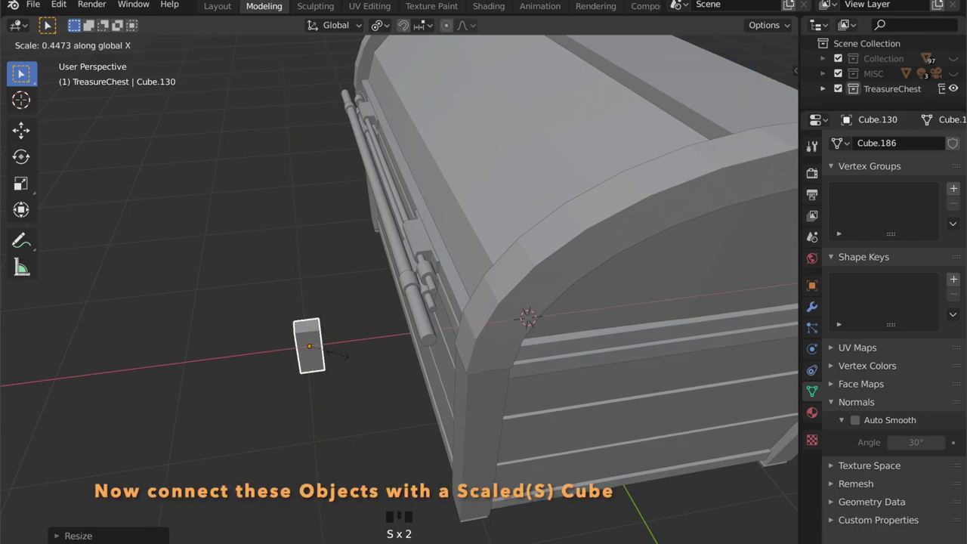
click(336, 359)
Shrink the bar and place it beside the hinge rods in the back view.
click(764, 107)
scroll(515, 264, up, 5)
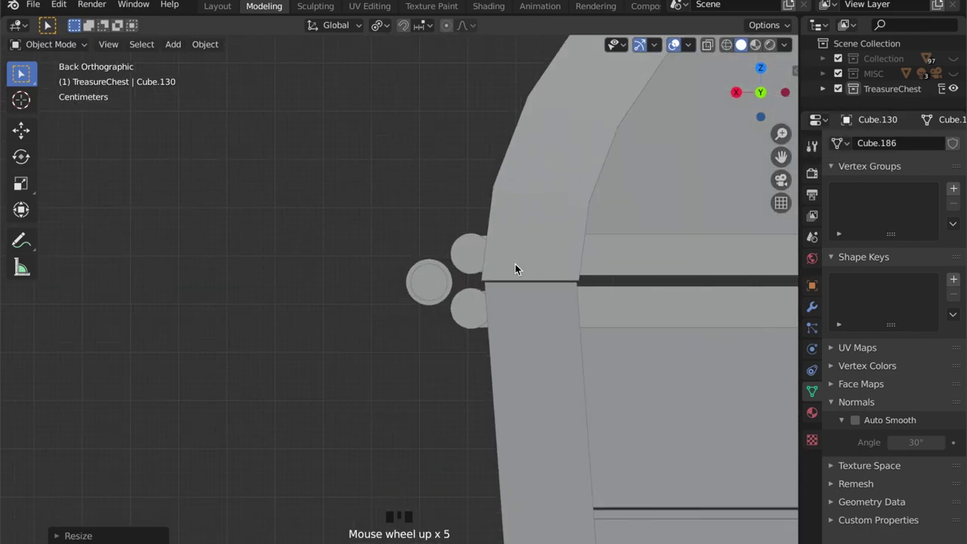
key(g)
key(z)
click(638, 103)
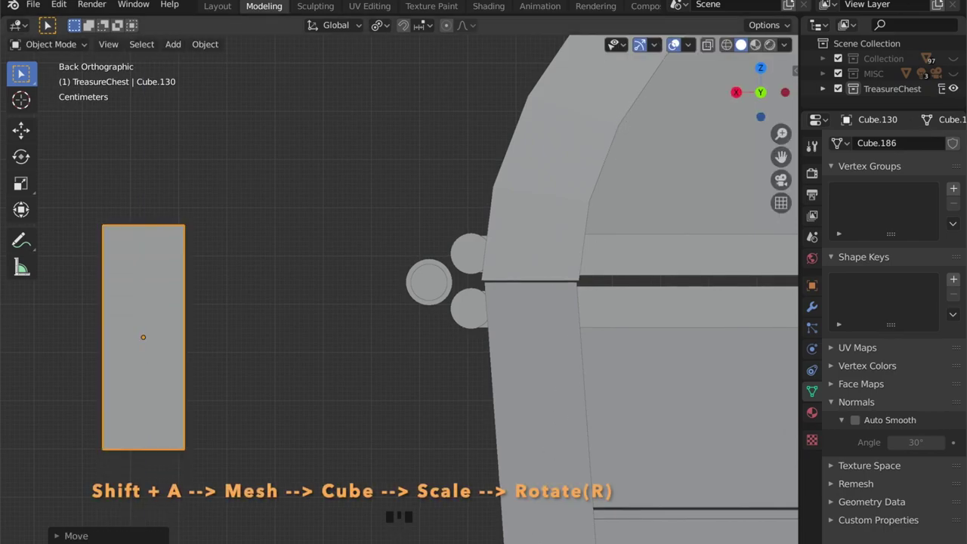
key(s)
click(225, 408)
key(g)
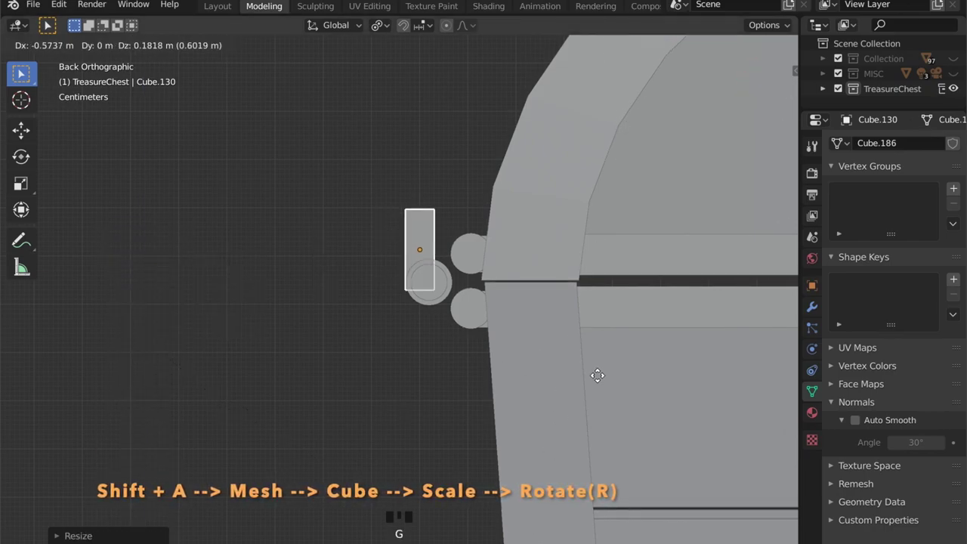
click(612, 400)
Stretch the lower thin rod along Y by about 1.10 so its collars sit farther outward.
middle_drag(612, 400, 531, 373)
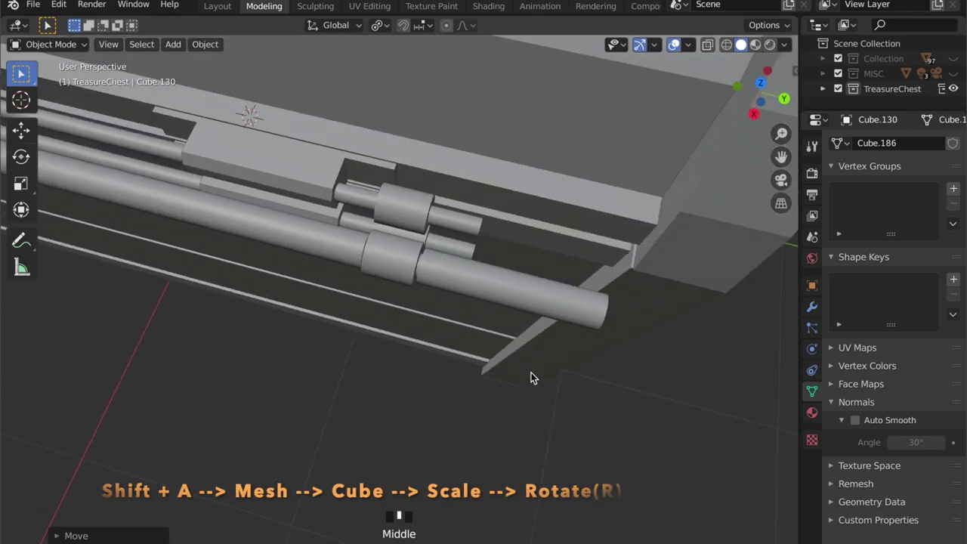
click(461, 249)
key(s)
key(y)
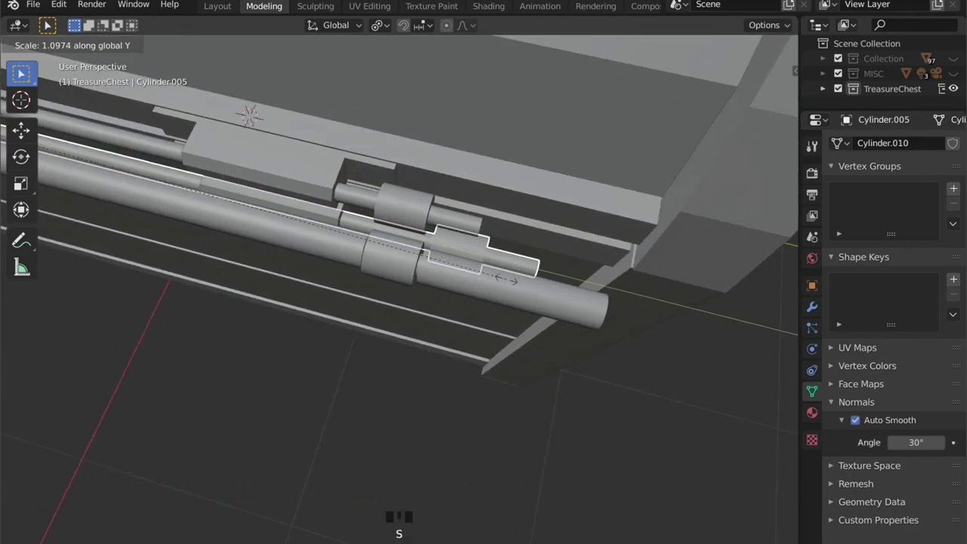
click(502, 280)
Move the small bar along Y to the lower thin rod's collar at the positive-Y end.
middle_drag(503, 280, 409, 273)
scroll(670, 148, down, 6)
scroll(669, 148, down, 6)
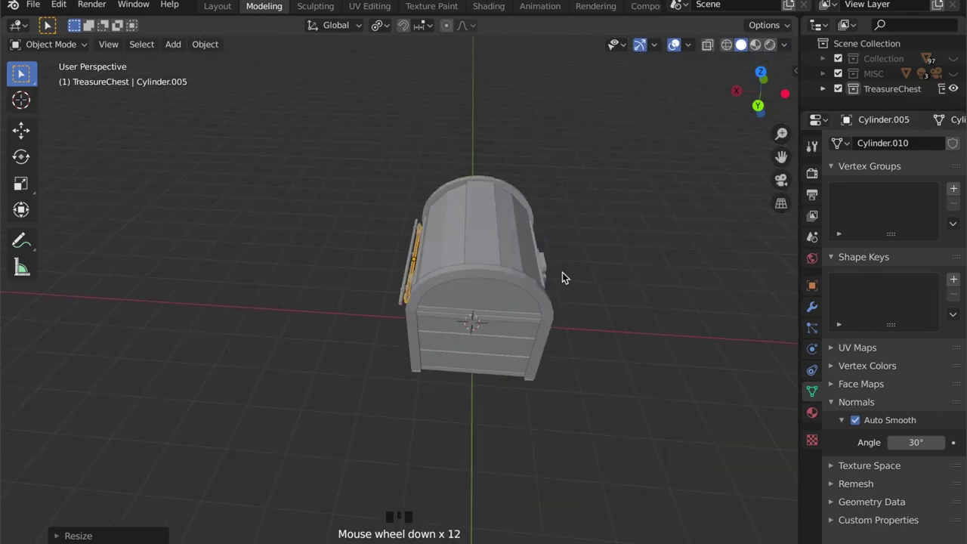
middle_drag(562, 273, 623, 234)
scroll(566, 327, up, 3)
scroll(454, 339, up, 4)
middle_drag(416, 361, 331, 370)
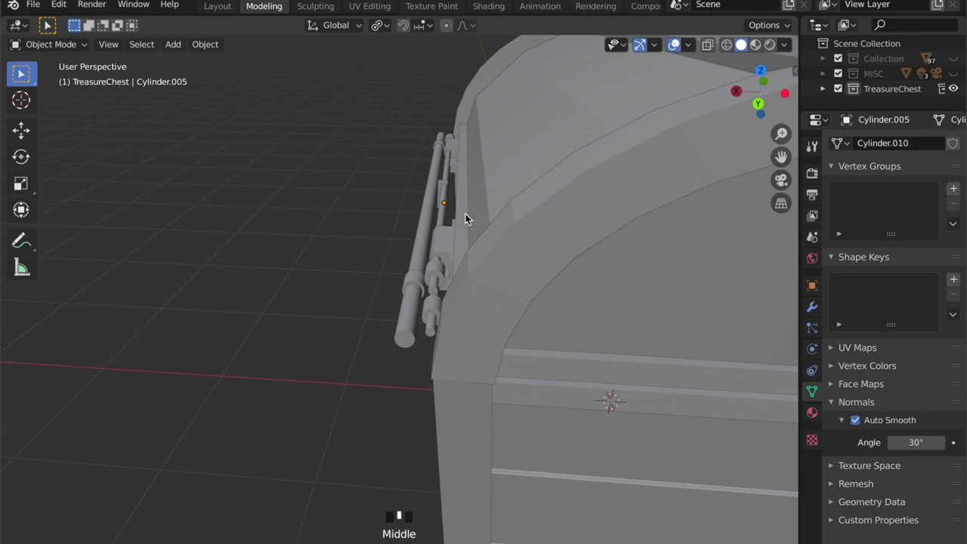
middle_drag(443, 193, 485, 310)
key(g)
key(y)
click(640, 451)
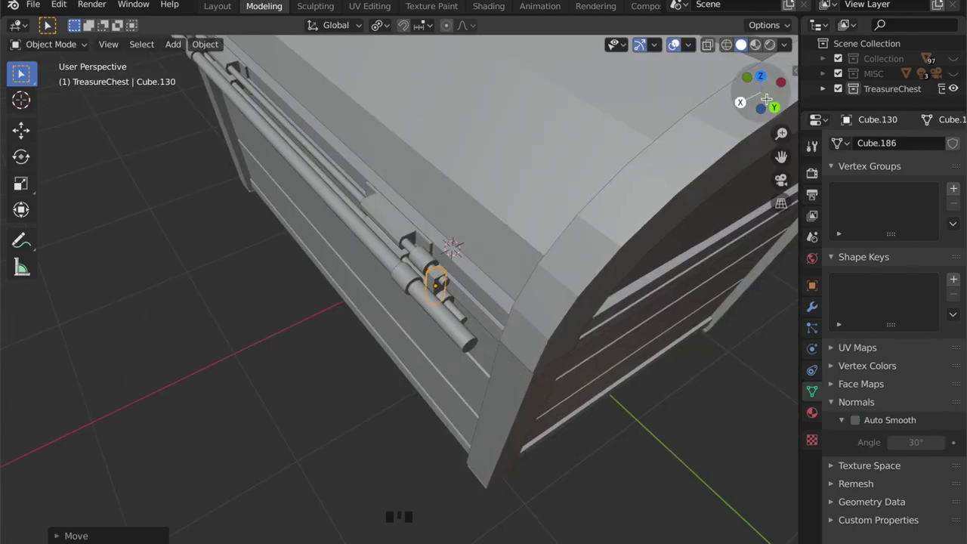
Tilt the bar in the back view, then move and shrink it to span the thick rod and the lower thin rod.
click(756, 102)
scroll(509, 214, up, 4)
key(r)
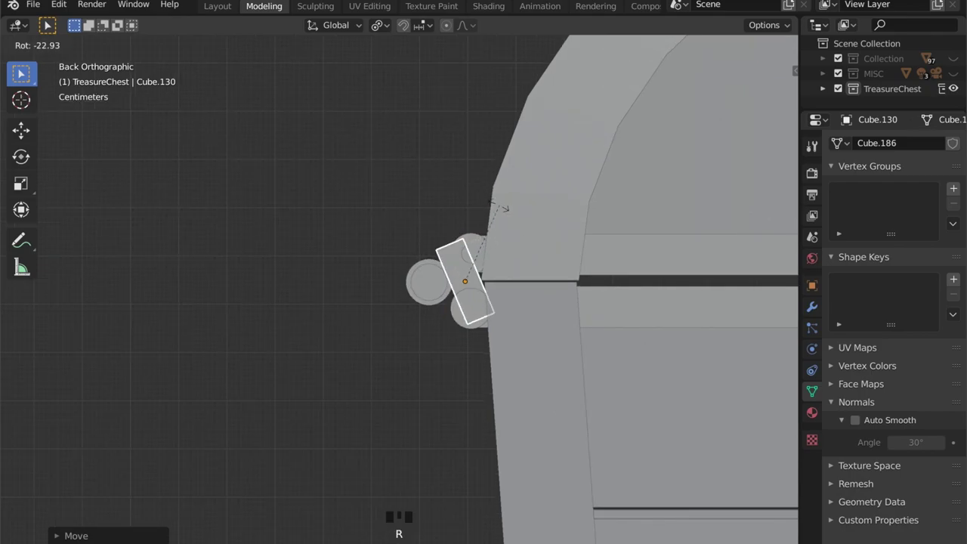
click(464, 210)
key(g)
click(447, 217)
key(s)
click(563, 241)
Fine-tune the bar's rotation and position so it links the thick rod to the lower rod's collar.
key(r)
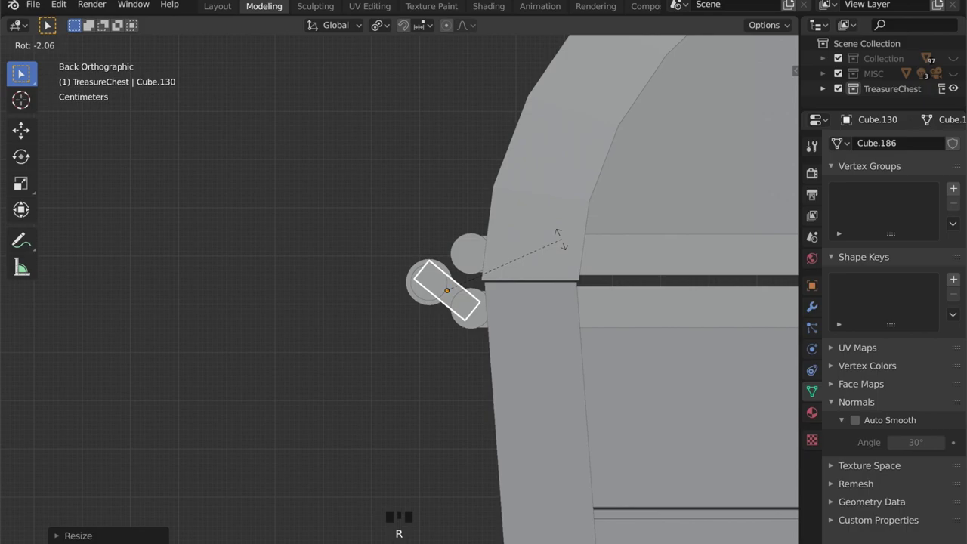
click(559, 219)
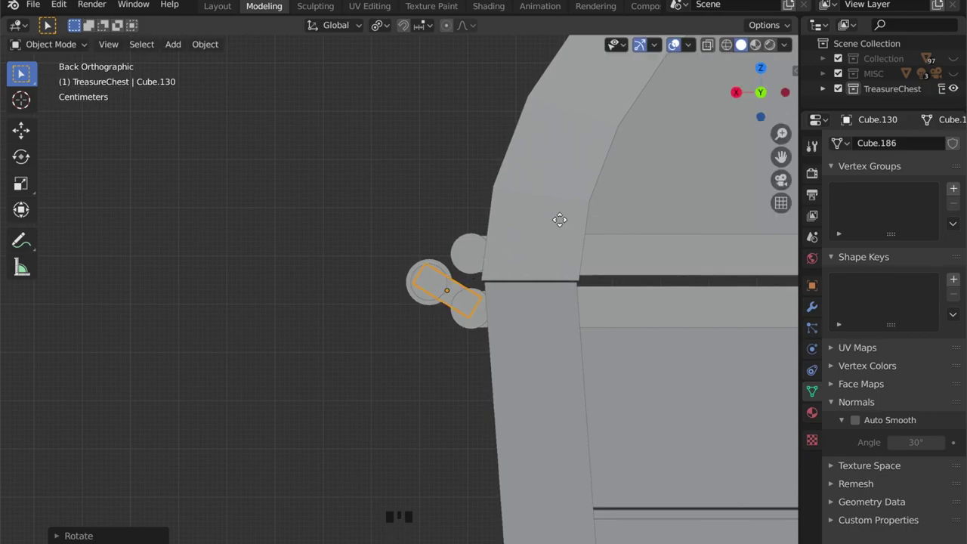
key(g)
click(563, 226)
key(r)
click(564, 236)
middle_drag(563, 235, 416, 425)
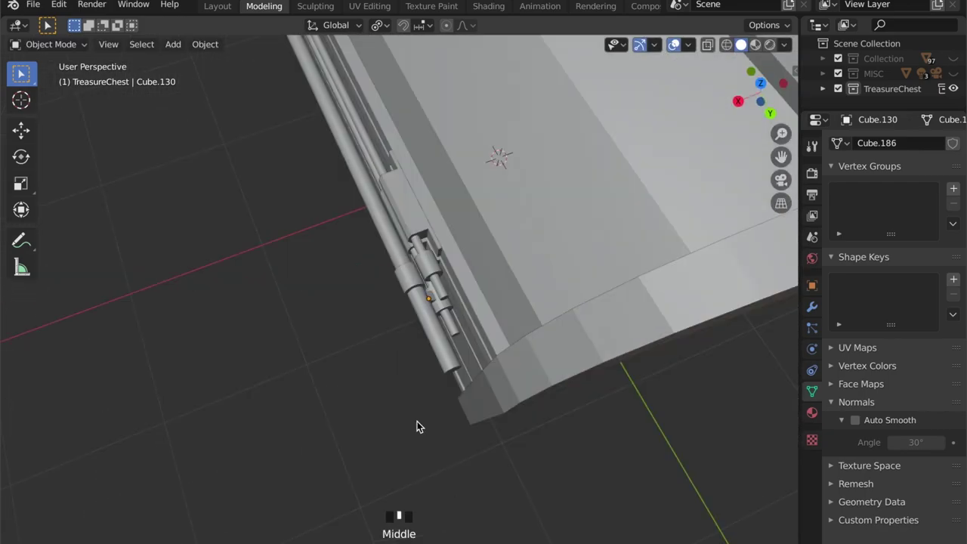
scroll(451, 347, up, 5)
key(g)
click(482, 361)
Duplicate the link bar along negative Y and slide it onto the lower rod's collar at the opposite end.
scroll(482, 361, down, 3)
shift+middle_drag(482, 361, 796, 395)
scroll(8, 395, down, 4)
key(shift+d)
key(y)
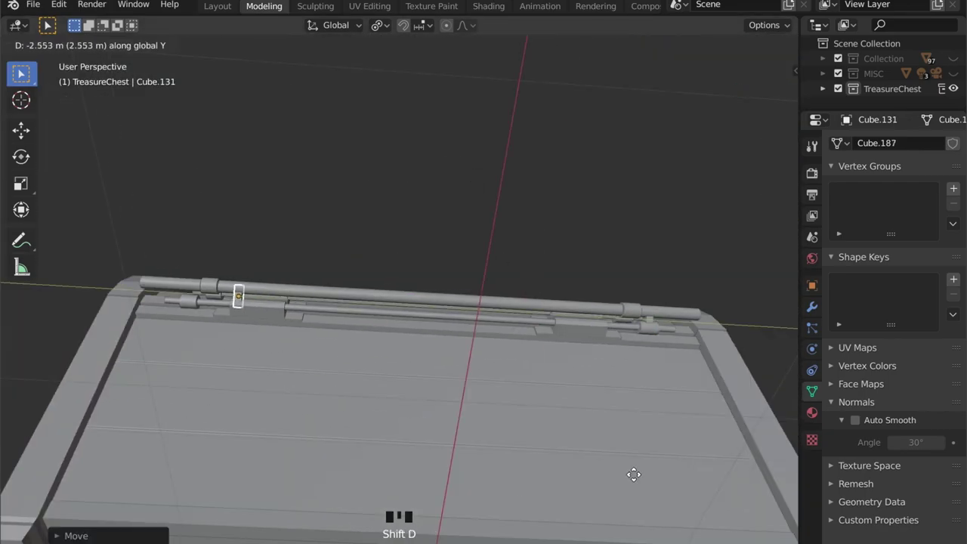
click(174, 498)
scroll(174, 498, up, 5)
shift+middle_drag(174, 498, 610, 452)
key(g)
key(y)
click(10, 434)
Duplicate the negative-Y link bar along Y, then rotate and move the copy to join the thick rod and the upper thin rod.
middle_drag(10, 434, 437, 438)
scroll(438, 438, up, 3)
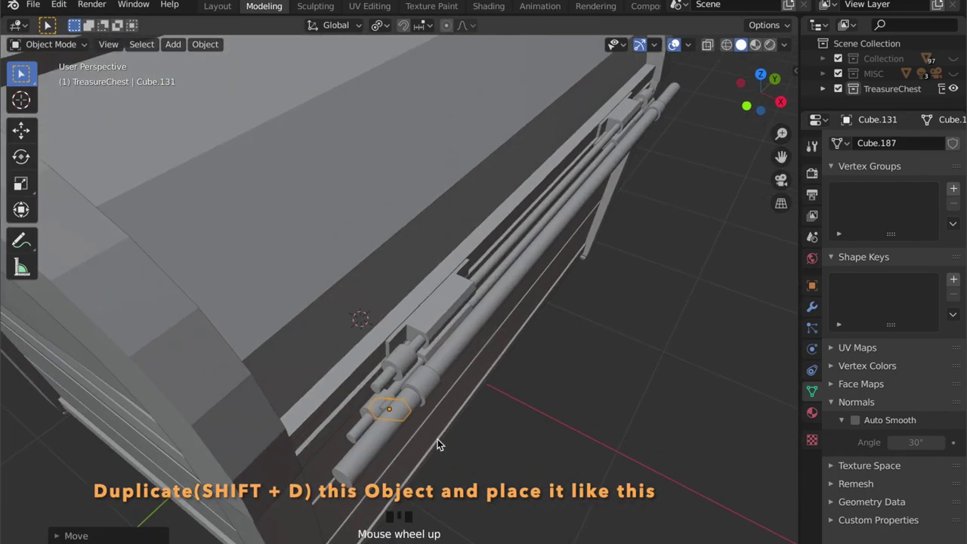
key(shift+d)
key(y)
click(464, 402)
click(749, 103)
scroll(460, 264, up, 3)
key(r)
click(372, 399)
key(g)
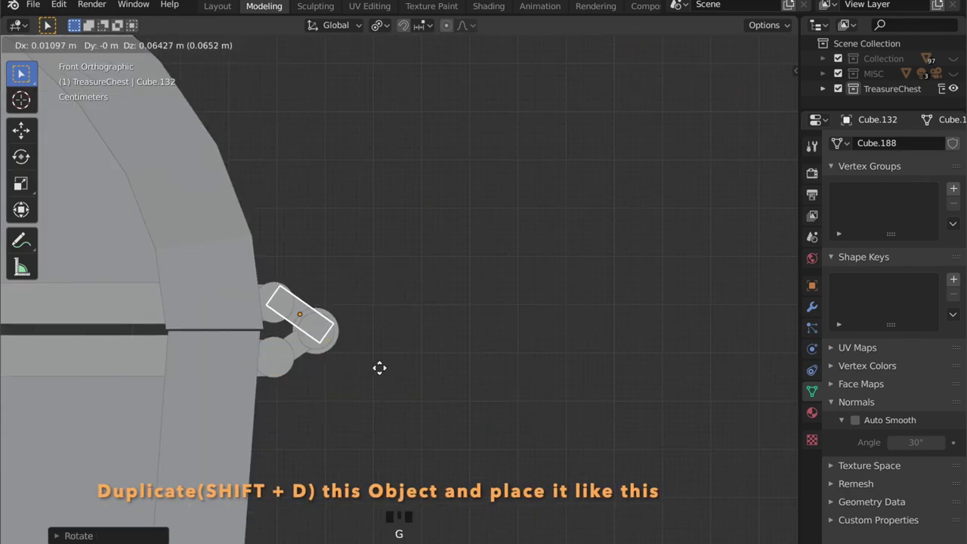
click(373, 370)
Duplicate the upper link bar along positive Y and slide the copy to the upper rod's collar at the other end.
middle_drag(373, 370, 394, 404)
scroll(395, 404, up, 4)
click(322, 151)
key(g)
key(y)
scroll(461, 252, down, 6)
key(shift+d)
key(y)
click(731, 213)
shift+middle_drag(731, 213, 453, 246)
scroll(453, 245, up, 2)
key(g)
key(y)
click(280, 235)
Add a new cube at the 3D cursor as the base for the treasure chest's handles.
scroll(367, 259, down, 3)
middle_drag(280, 235, 462, 239)
key(shift+a)
click(573, 251)
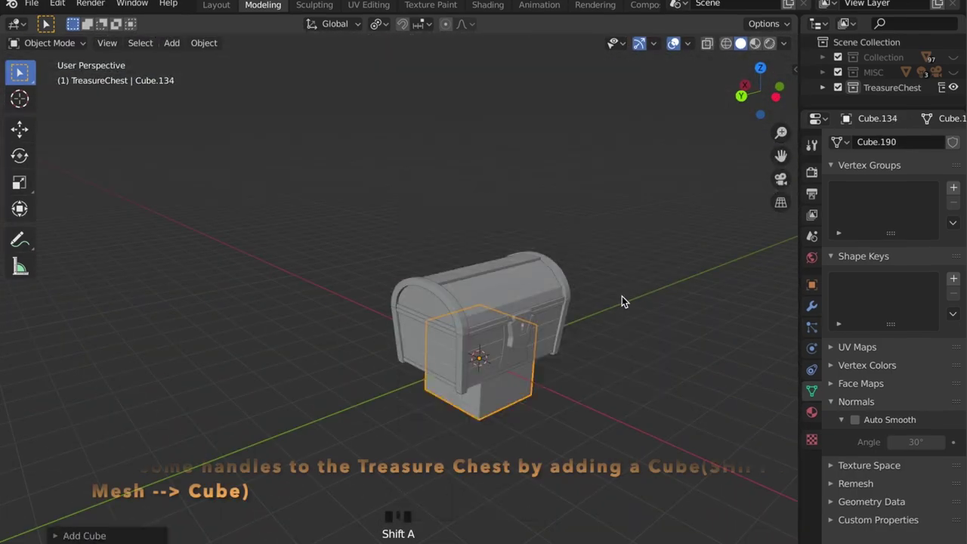
Move the new cube along Y beyond the chest's end and flatten it along Y to about 0.15 of its thickness.
key(g)
key(y)
click(504, 386)
middle_drag(505, 387, 502, 383)
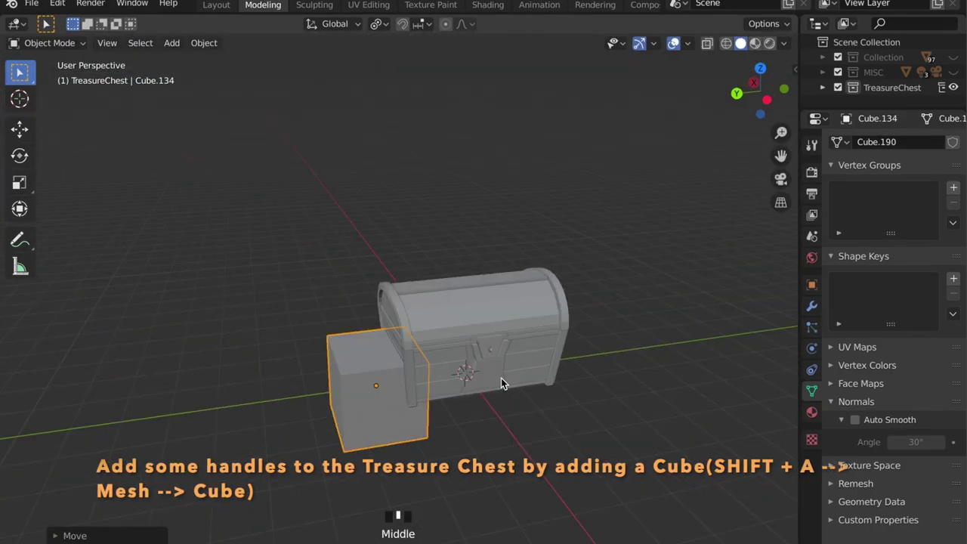
key(s)
key(y)
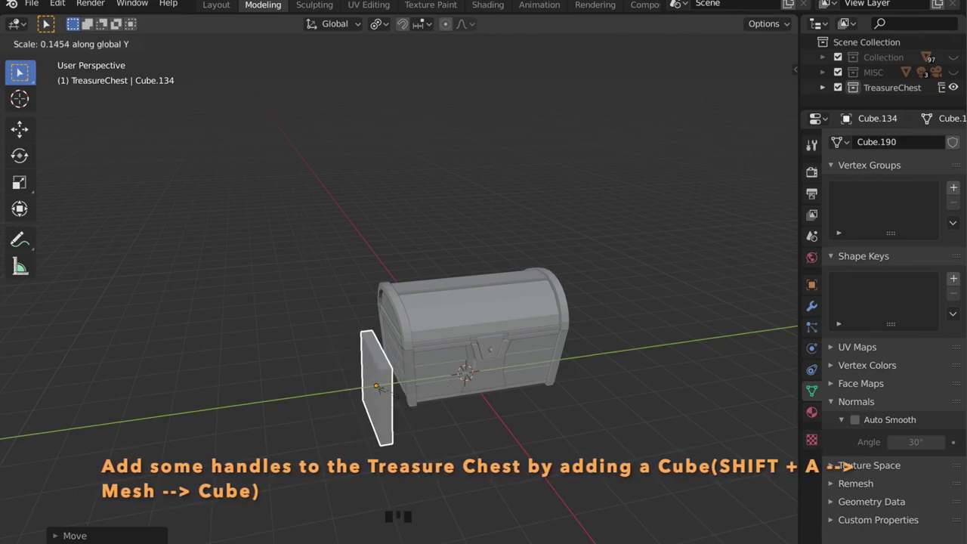
click(389, 387)
Scale the flattened cube down and shorten it along Z into a low handle plate.
middle_drag(440, 401, 551, 385)
key(s)
click(503, 385)
key(s)
key(z)
click(456, 381)
Raise the handle plate about 1.3 m along Z to just below the lid on the chest's end.
middle_drag(457, 382, 546, 350)
click(758, 93)
scroll(521, 326, up, 7)
key(g)
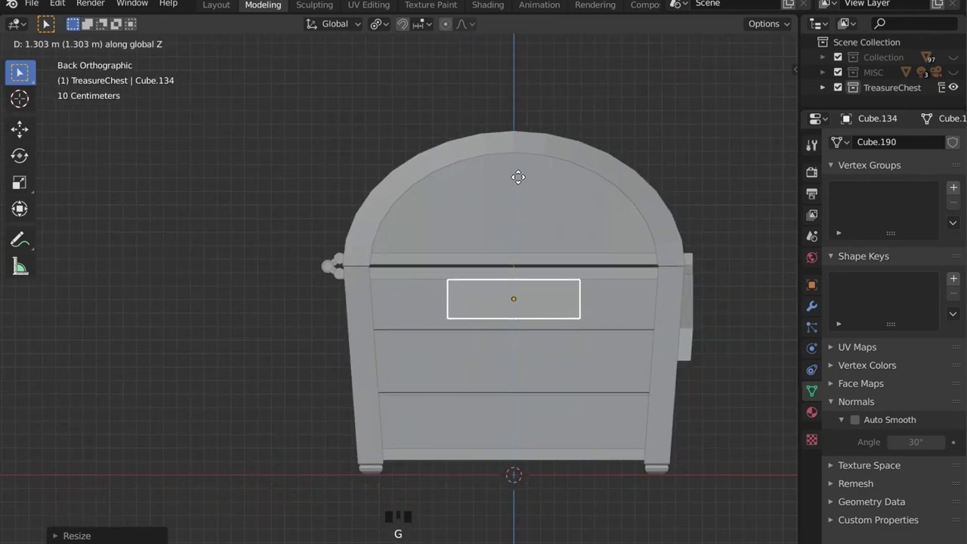
click(516, 173)
Thin the handle plate further along Y and move it along Y toward the chest's end wall.
scroll(522, 324, up, 2)
middle_drag(522, 324, 620, 370)
key(s)
key(y)
click(626, 310)
key(s)
key(y)
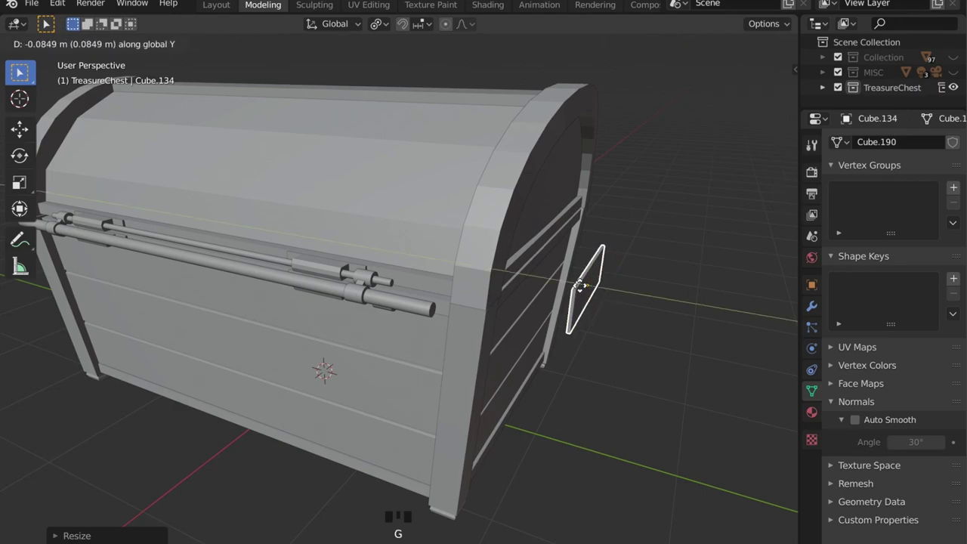
click(565, 284)
In a see-through side view, slide the plate along Y into the corner post's outline and rotate it about 5.6° to match the wall's slope.
scroll(549, 266, up, 2)
shift+middle_drag(549, 266, 716, 112)
click(760, 99)
key(alt+z)
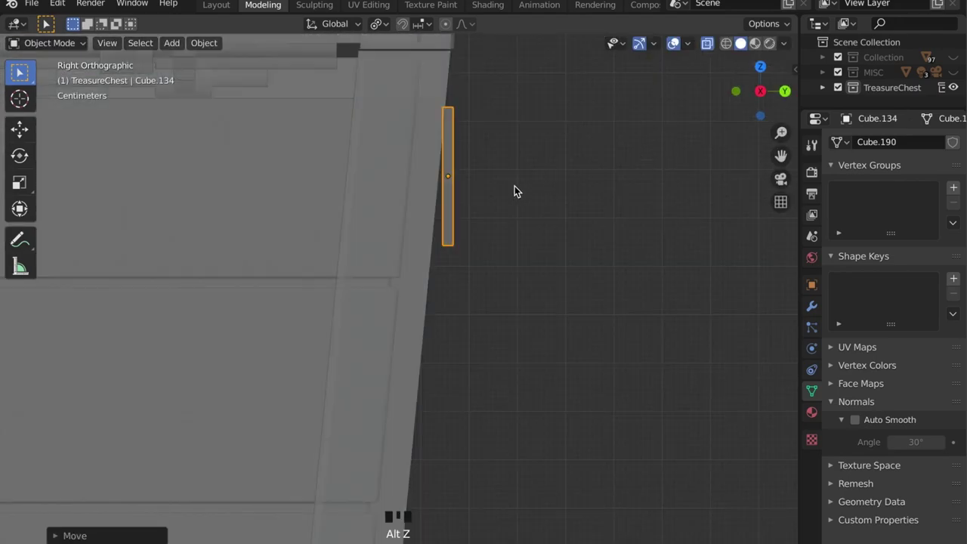
scroll(490, 279, up, 2)
shift+middle_drag(485, 301, 482, 305)
key(g)
key(y)
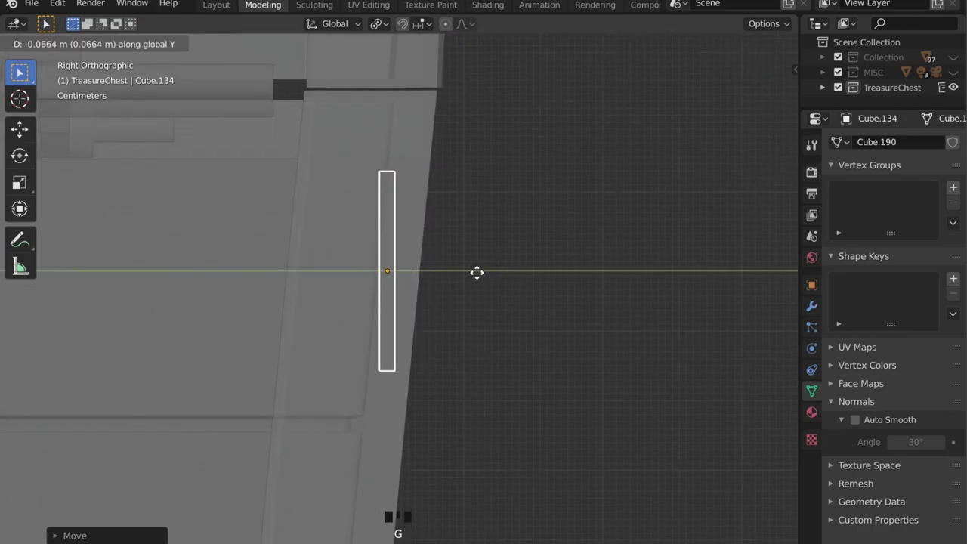
key(r)
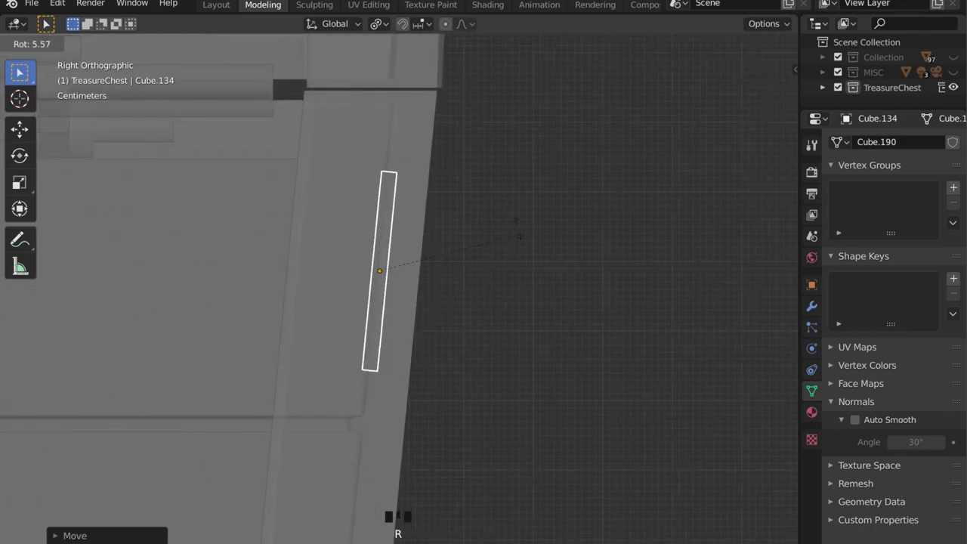
click(518, 212)
Nudge the tilted plate outward along Y onto the sloped end wall and restore the opaque view.
key(g)
key(y)
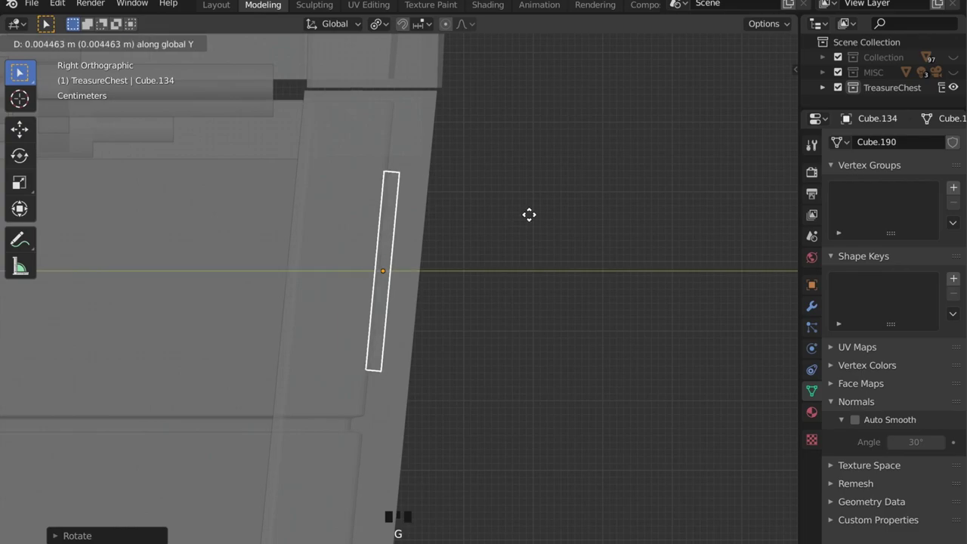
click(559, 222)
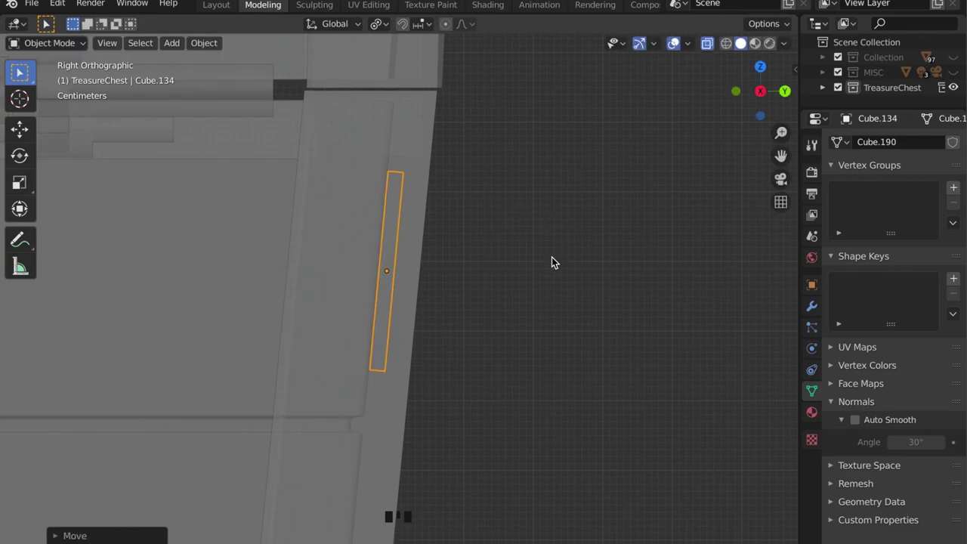
middle_drag(549, 259, 442, 296)
scroll(460, 285, down, 3)
key(alt+z)
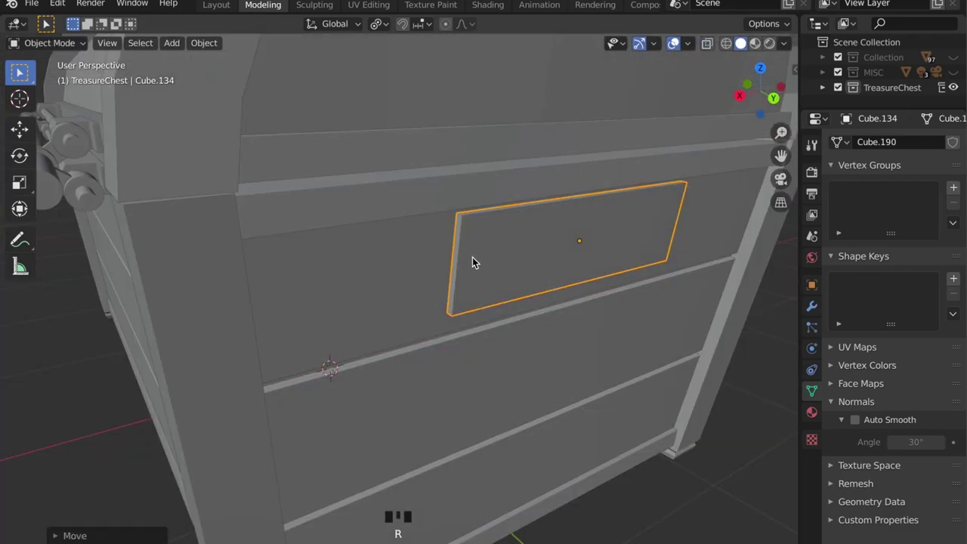
Add two evenly spaced horizontal loop cuts to the handle plate.
key(Tab)
key(ctrl+r)
scroll(468, 255, up, 1)
click(468, 255)
right_click(468, 255)
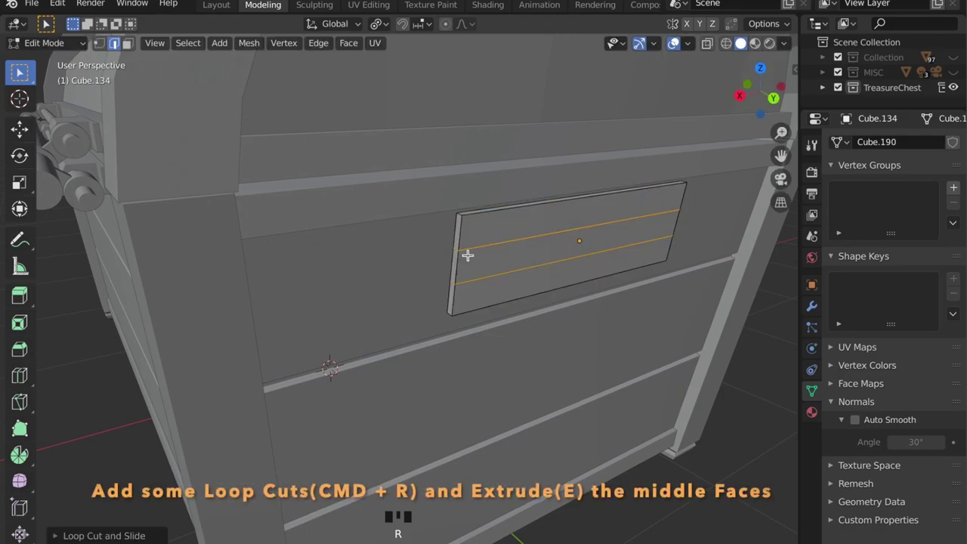
Add a vertical loop cut near each end of the handle plate.
click(527, 250)
middle_drag(511, 280, 569, 285)
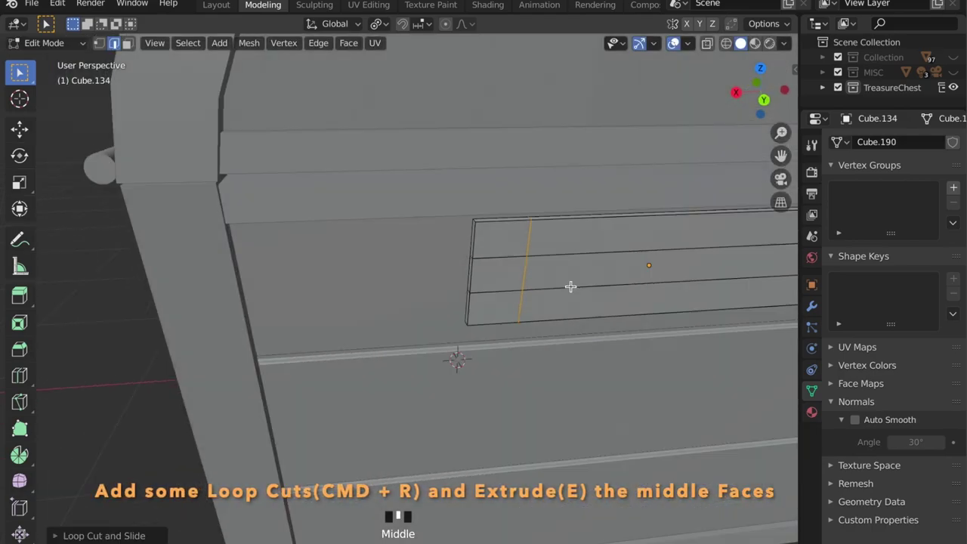
scroll(602, 283, down, 2)
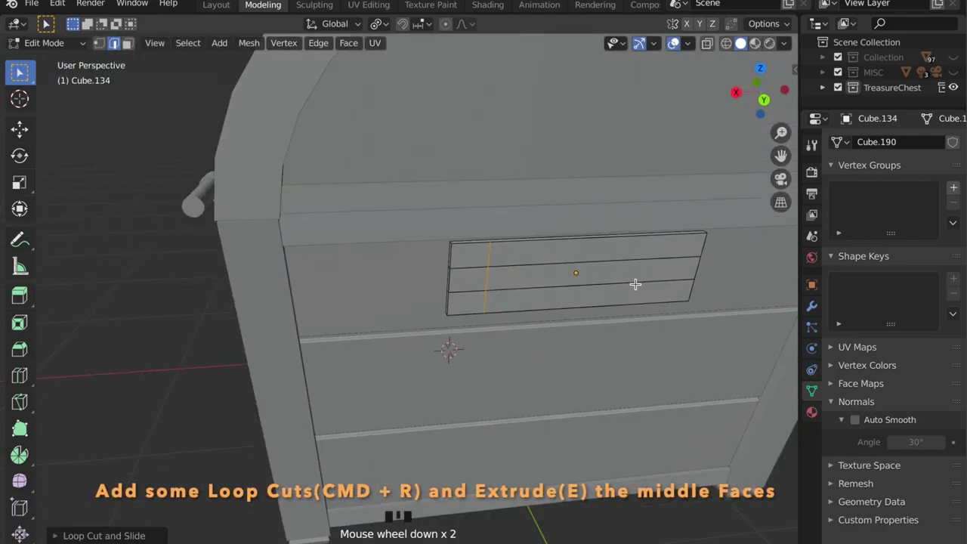
click(701, 295)
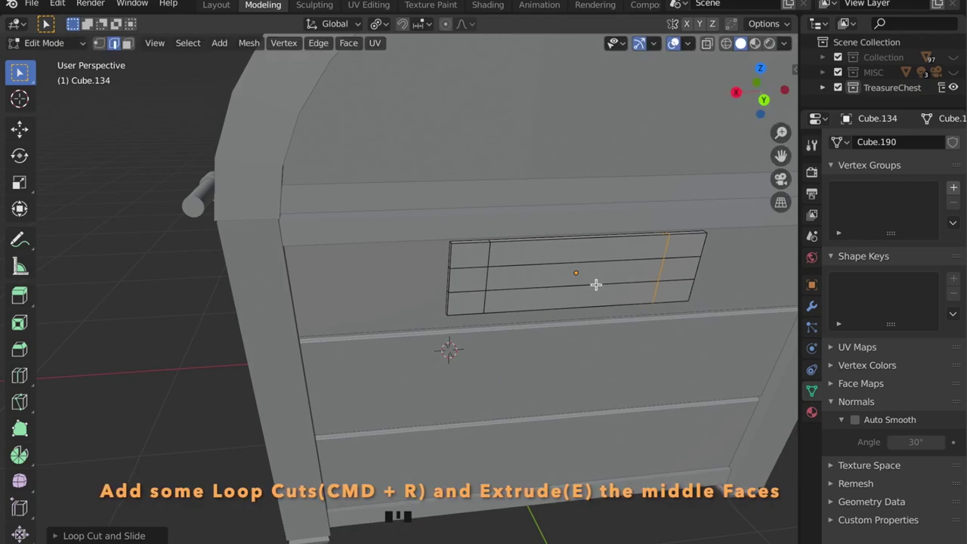
Extrude the upper and middle faces of the plate's central column about 0.1 m outward along Y to form the grip.
key(3)
click(546, 274)
scroll(529, 274, down, 2)
middle_drag(529, 306, 558, 312)
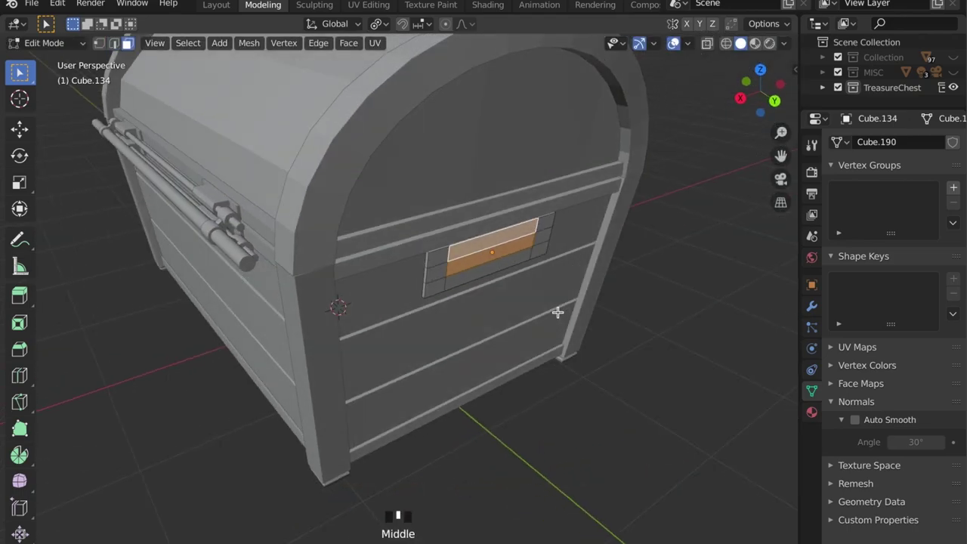
key(e)
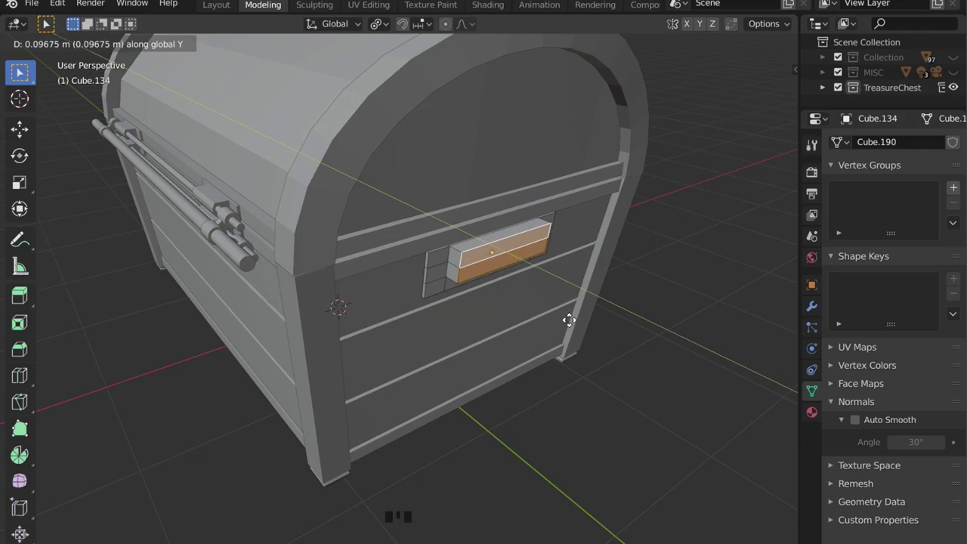
click(577, 321)
middle_drag(574, 320, 616, 274)
scroll(470, 304, up, 3)
middle_drag(501, 294, 339, 322)
key(Tab)
scroll(339, 322, down, 6)
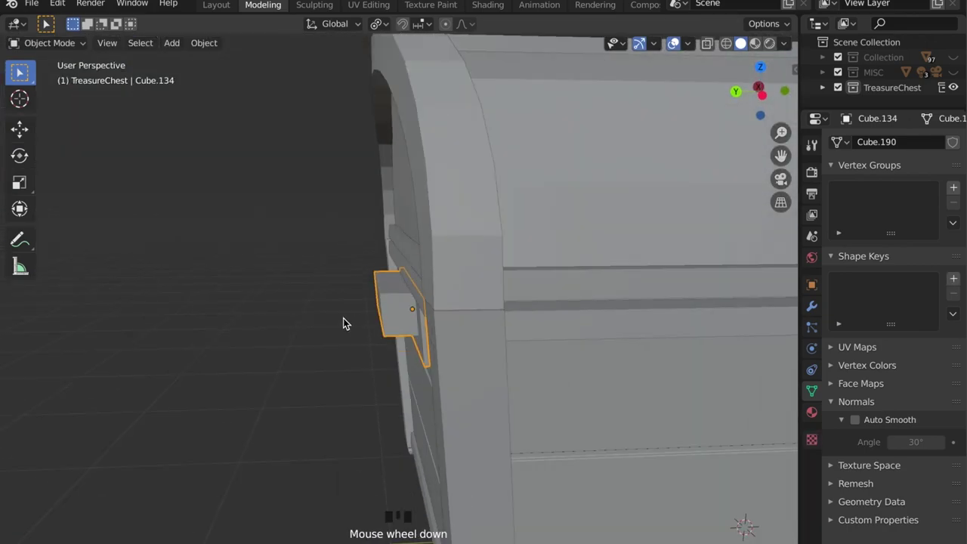
Duplicate the handle along Y to the chest's opposite end and rotate the copy 180° about Z.
middle_drag(582, 451, 559, 431)
key(shift+d)
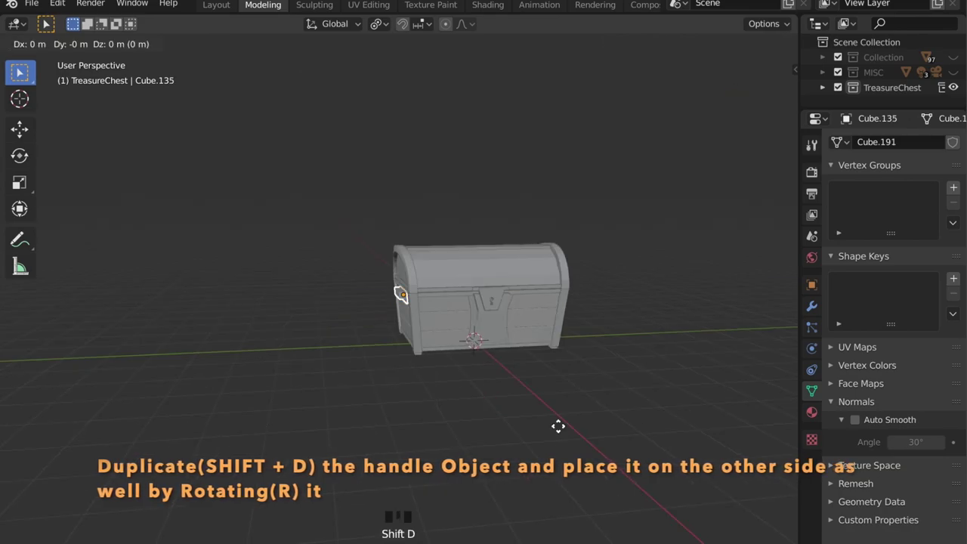
key(y)
click(744, 416)
middle_drag(744, 416, 683, 417)
shift+middle_drag(684, 417, 601, 398)
text(rz180)
key(Return)
Slide the rotated handle copy along Y against the chest's opposite end wall.
key(g)
key(y)
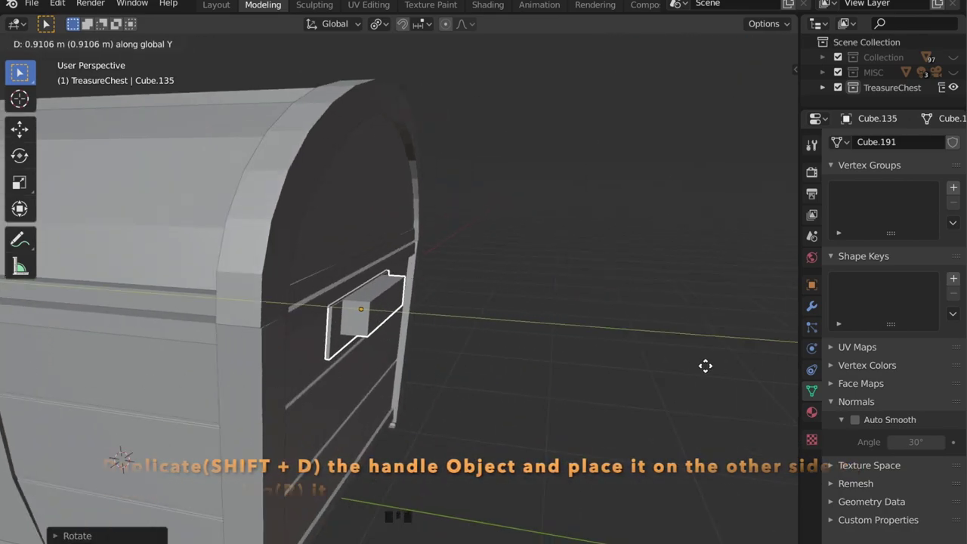
click(608, 332)
scroll(563, 330, up, 2)
scroll(558, 330, down, 6)
key(shift+a)
mouse_move(431, 277)
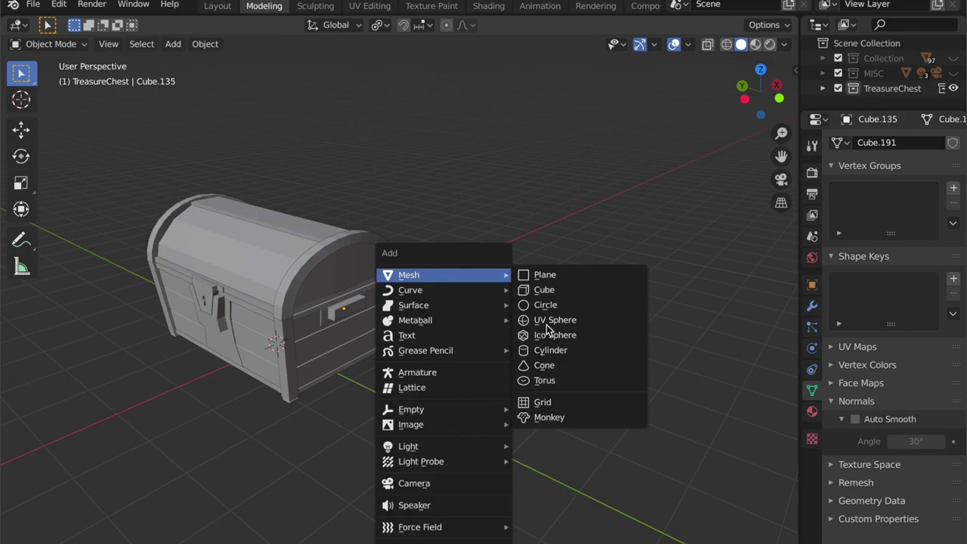
click(559, 350)
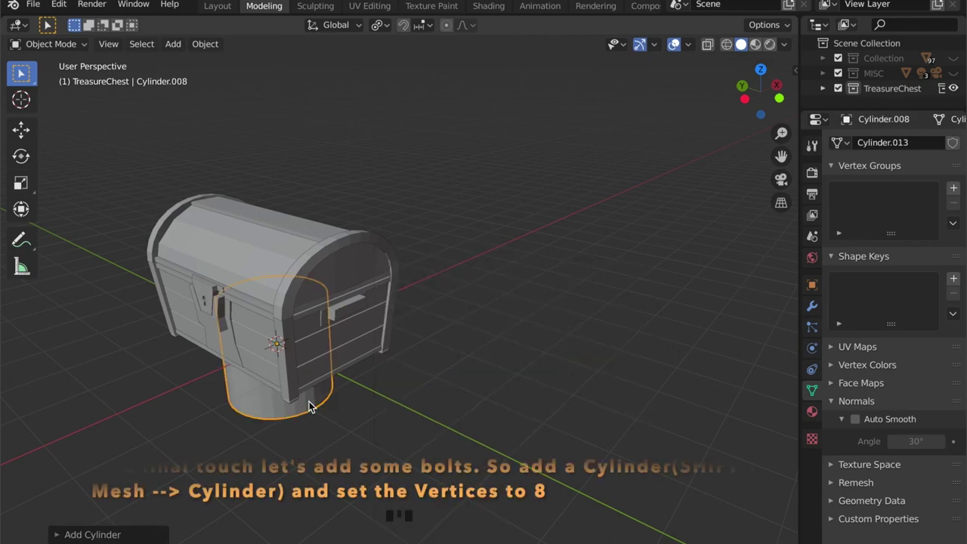
click(149, 413)
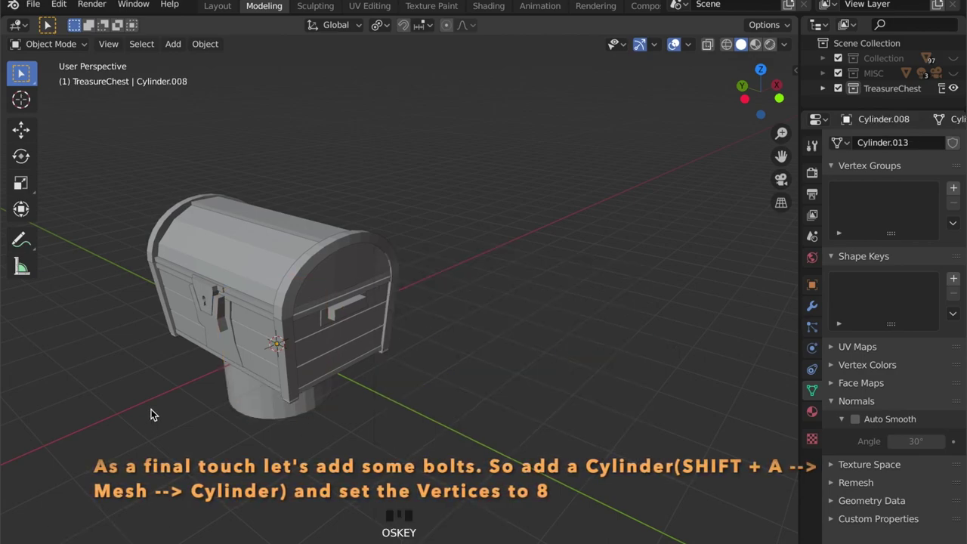
key(super+z)
Add a cylinder with 8 vertices as the base for the chest's bolts.
key(shift+a)
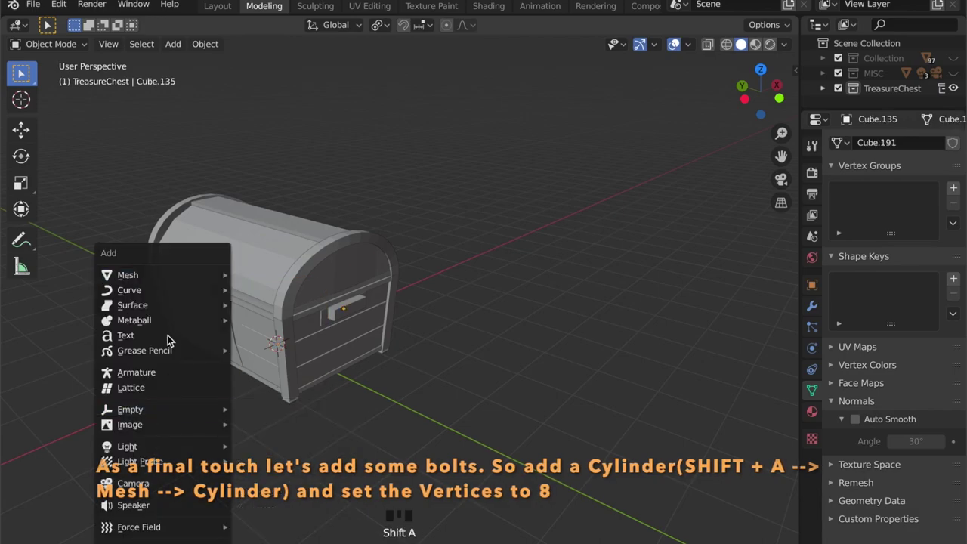
mouse_move(170, 284)
click(270, 350)
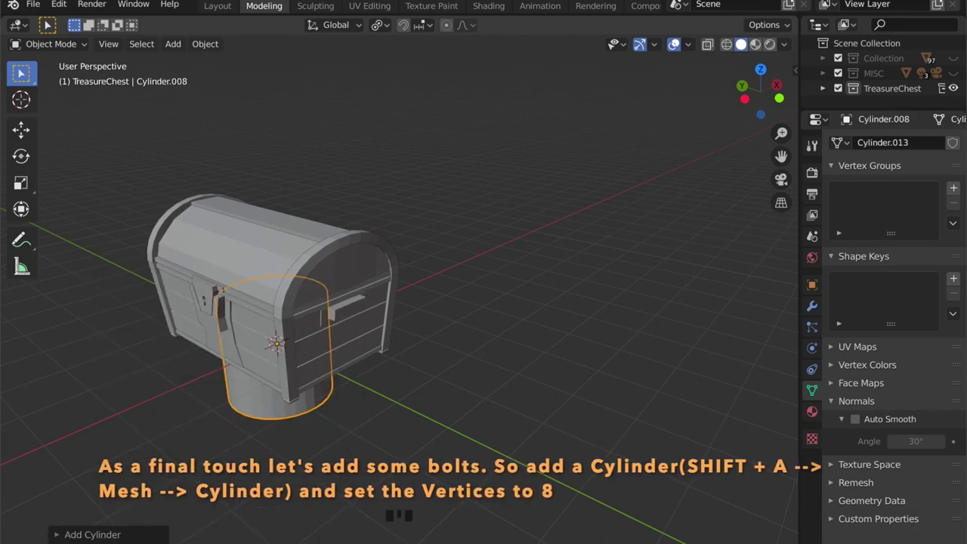
click(59, 534)
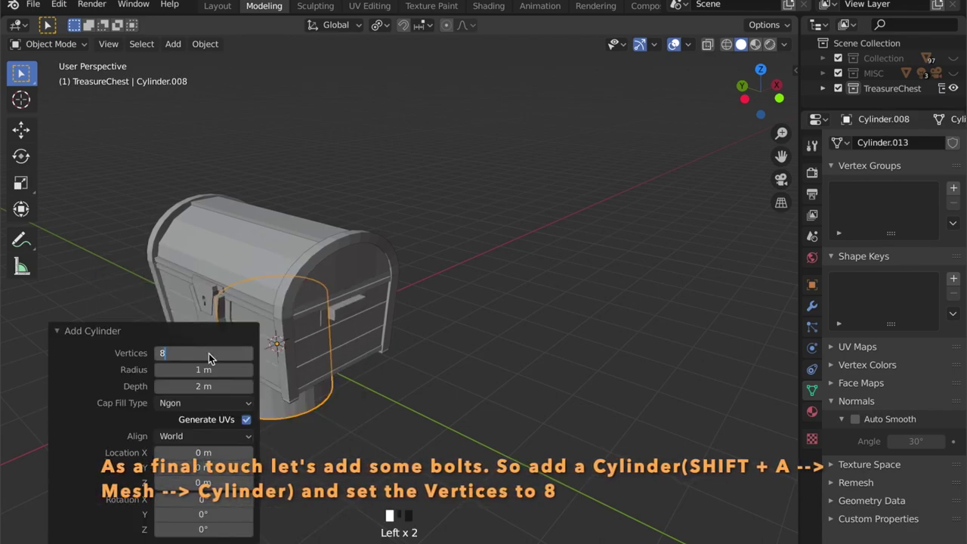
Move the eight-sided cylinder along negative Y, clear of the chest.
key(g)
key(y)
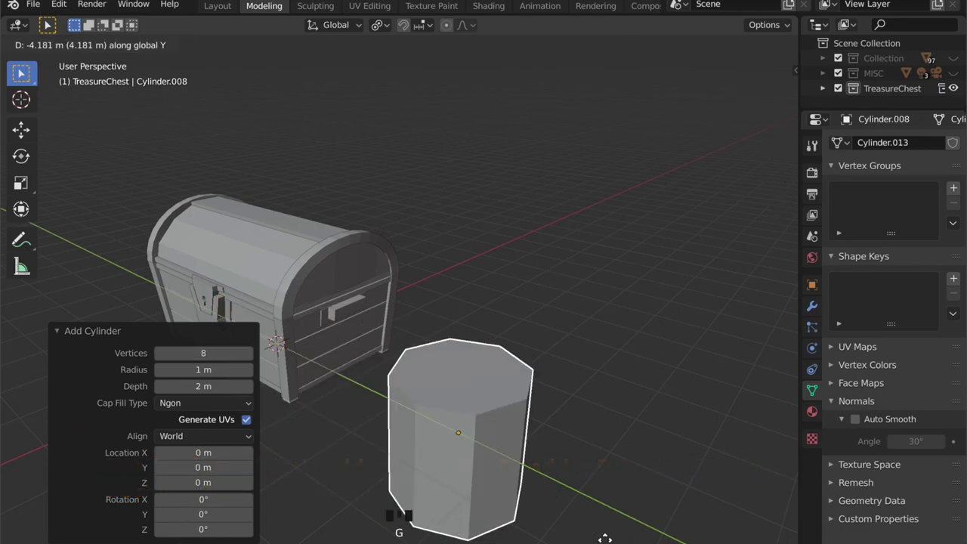
click(524, 451)
scroll(523, 451, down, 2)
shift+middle_drag(466, 436, 406, 393)
Extrude the cylinder's top face in place and scale it by 2.03 to form the bolt head's underside.
key(Tab)
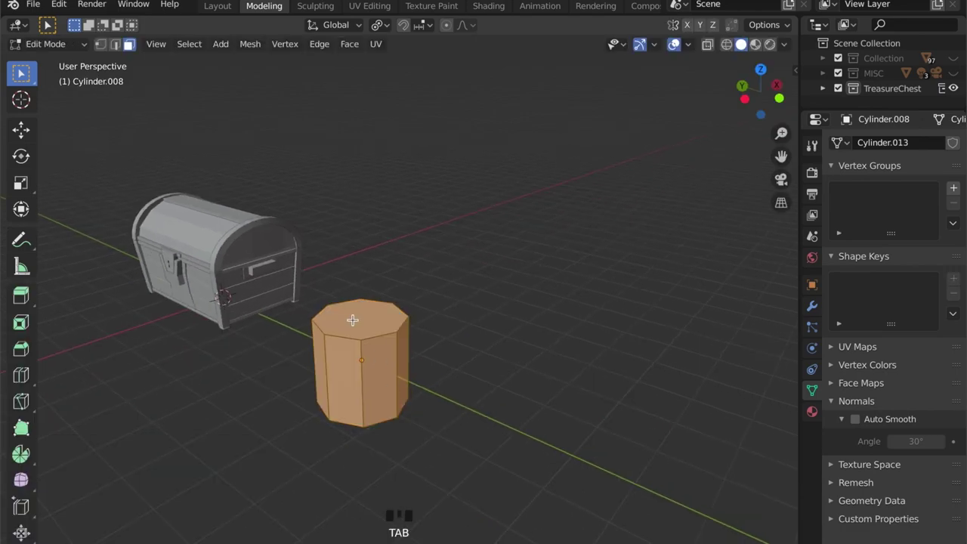
click(351, 320)
key(e)
click(458, 364)
key(s)
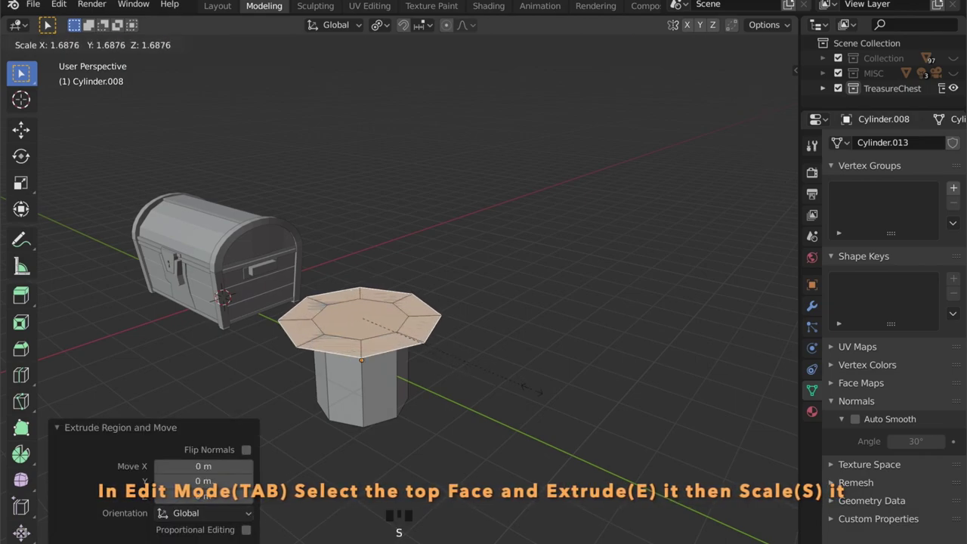
click(554, 399)
middle_drag(554, 400, 661, 272)
middle_drag(603, 327, 613, 289)
Extrude the widened face up along Z for the bolt head's rim, then extrude a second tier, taper it inward and lower it.
key(e)
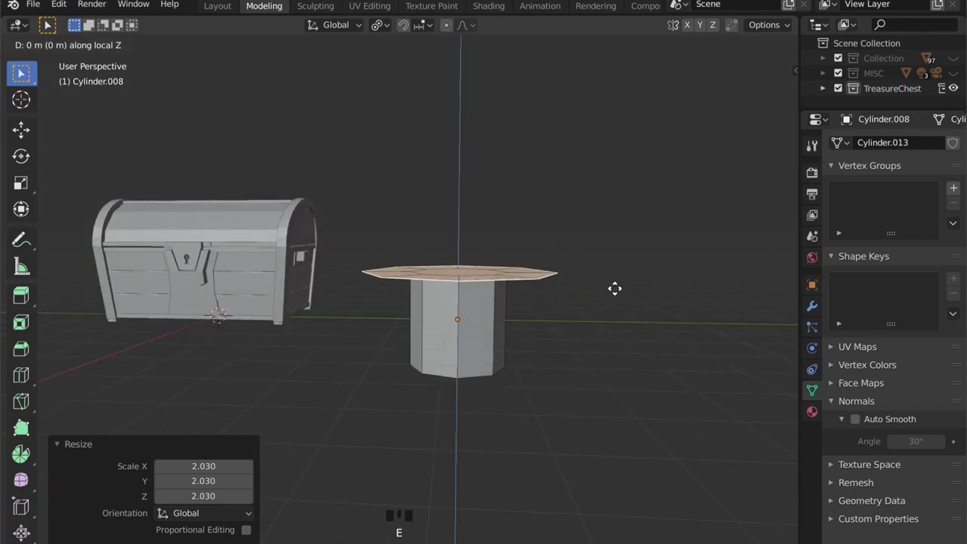
key(z)
click(613, 257)
key(e)
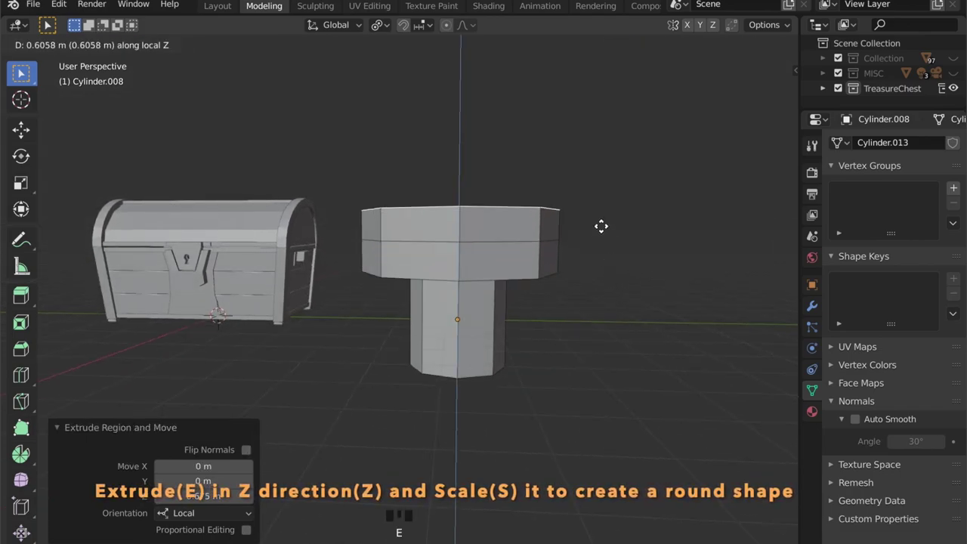
click(566, 219)
key(g)
key(z)
click(561, 224)
Extrude the bolt head's top face 0.323 m, scale it by 0.421 and lower it along Z to round off the dome.
key(e)
click(559, 210)
key(s)
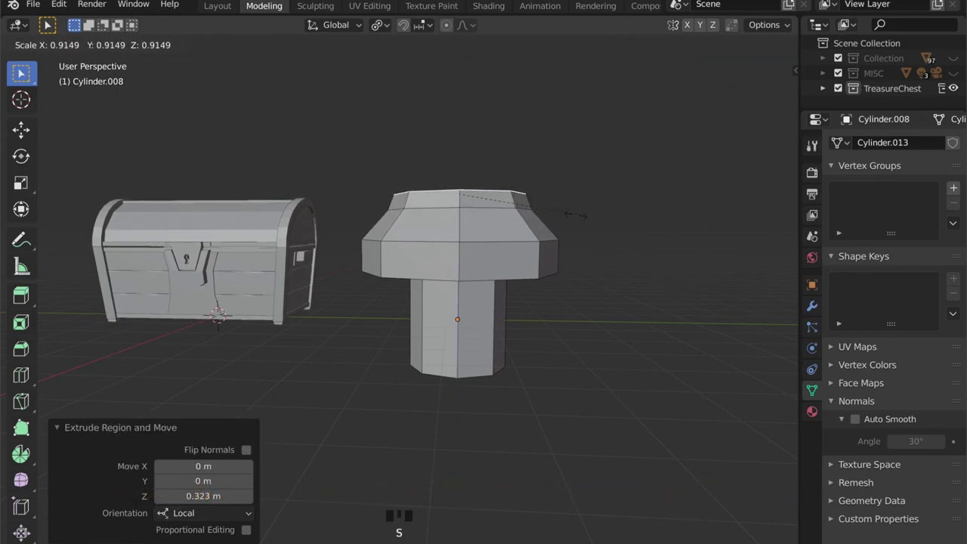
click(509, 210)
key(g)
key(z)
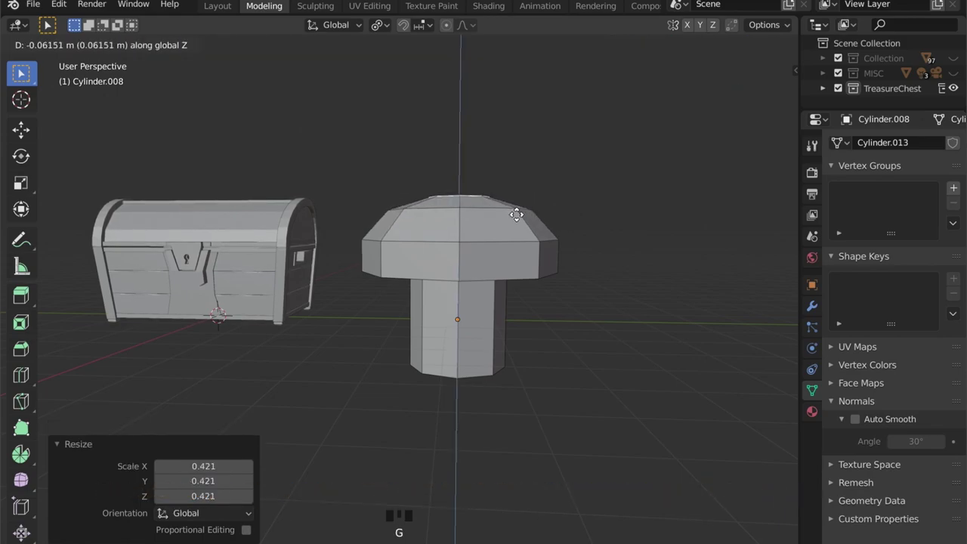
click(517, 211)
key(Tab)
scroll(548, 280, down, 3)
middle_drag(548, 280, 533, 300)
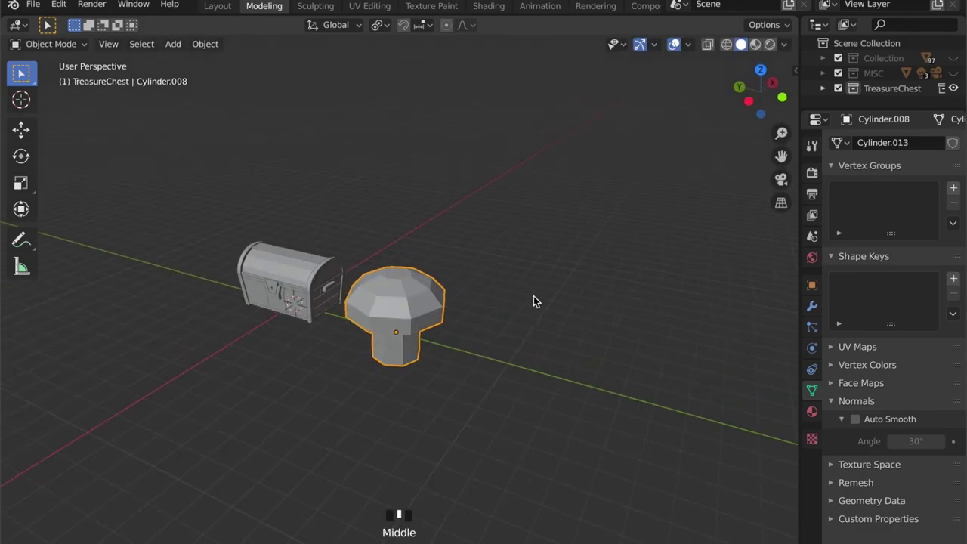
Add a Subdivision Surface modifier with 2 viewport subdivisions to the bolt and shade it smooth.
click(812, 305)
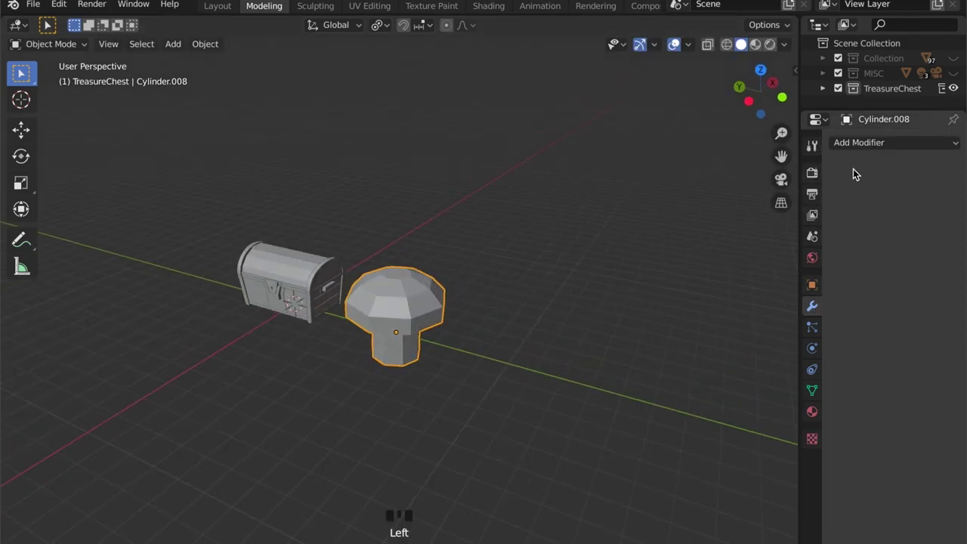
click(863, 142)
click(664, 394)
click(884, 257)
right_click(403, 303)
click(402, 304)
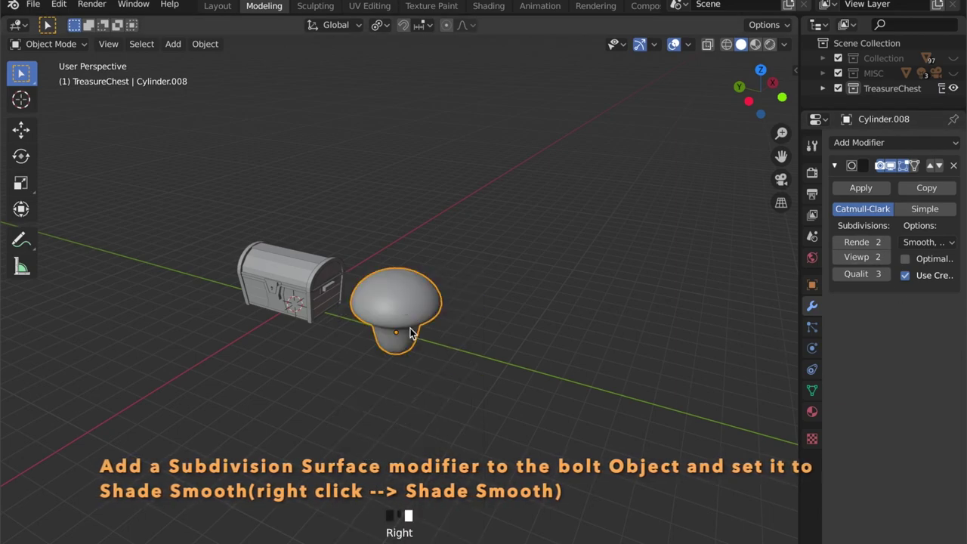
Add two loop cuts around the bolt's shank, one slid up under the head and one slid down to the bottom edge.
key(Tab)
scroll(438, 319, up, 4)
middle_drag(438, 319, 436, 312)
key(ctrl+r)
click(432, 285)
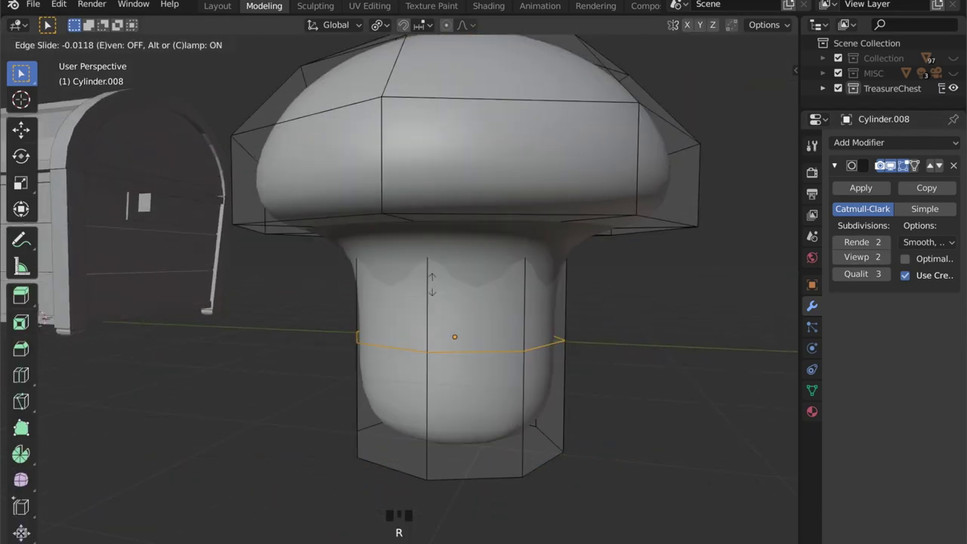
click(433, 161)
key(ctrl+r)
click(431, 289)
click(433, 462)
Add two loop cuts on the underside of the bolt head, one near the shank and one near the outer rim.
key(ctrl+r)
click(397, 219)
click(420, 241)
middle_drag(421, 242, 423, 219)
key(ctrl+r)
click(263, 159)
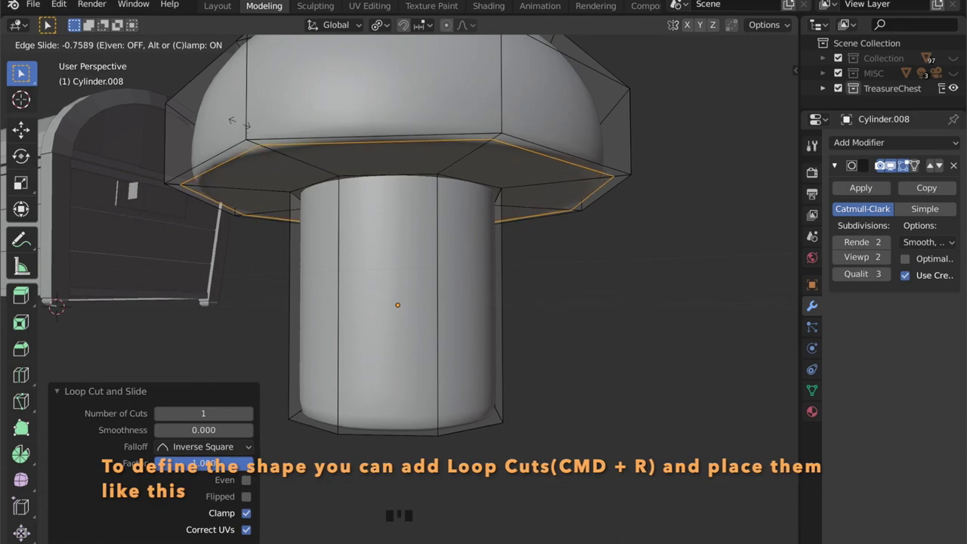
click(234, 114)
Scale the whole bolt by 0.257 and rotate it -90° about the global Y axis.
scroll(272, 174, down, 4)
middle_drag(272, 175, 469, 287)
key(Tab)
key(s)
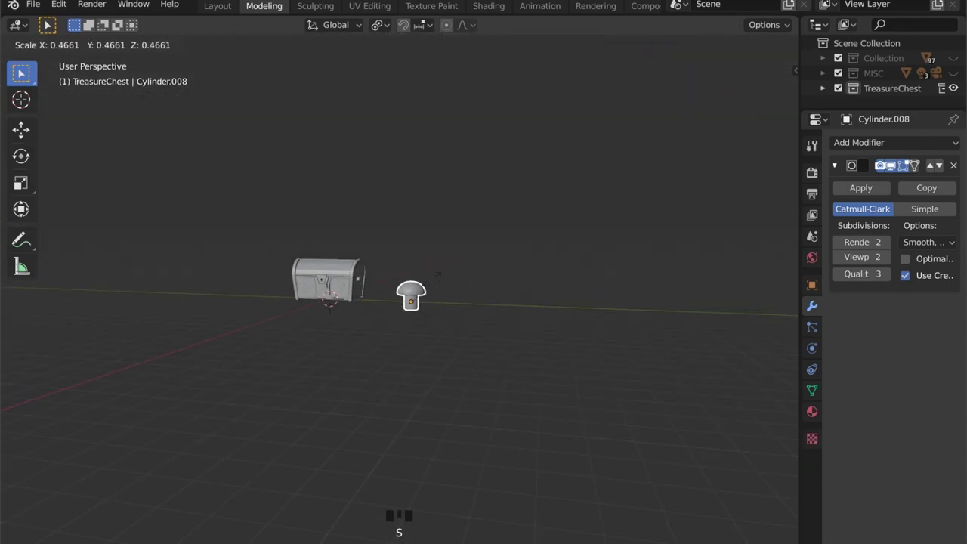
click(438, 273)
scroll(510, 302, up, 5)
key(r)
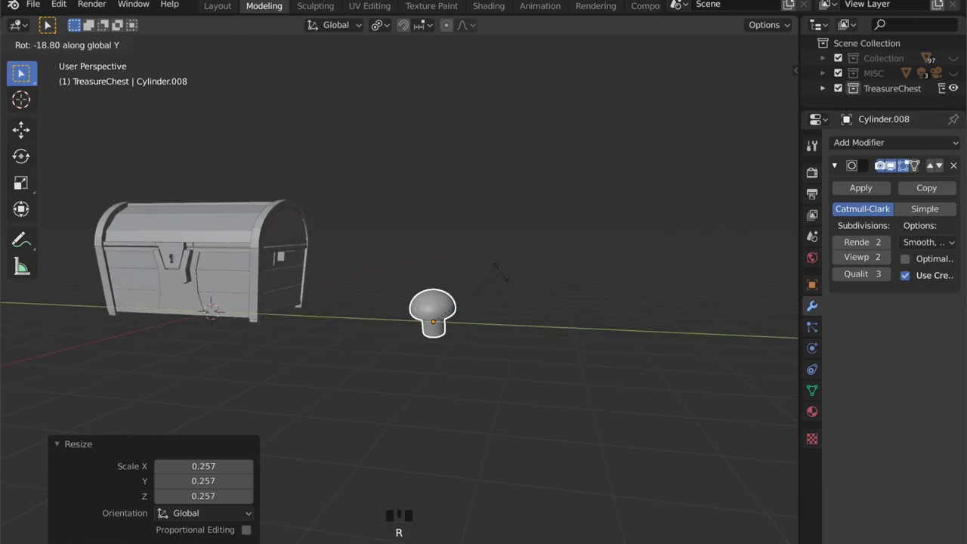
click(500, 272)
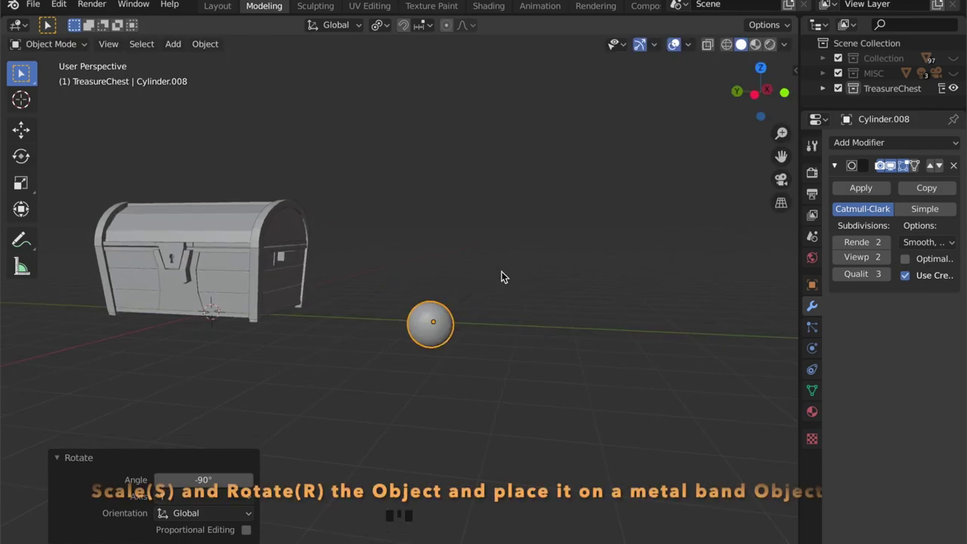
In the left view, move the bolt 3.4 m along Y and upward onto the chest's corner metal band, just below the lid seam.
click(756, 89)
scroll(598, 296, up, 3)
key(g)
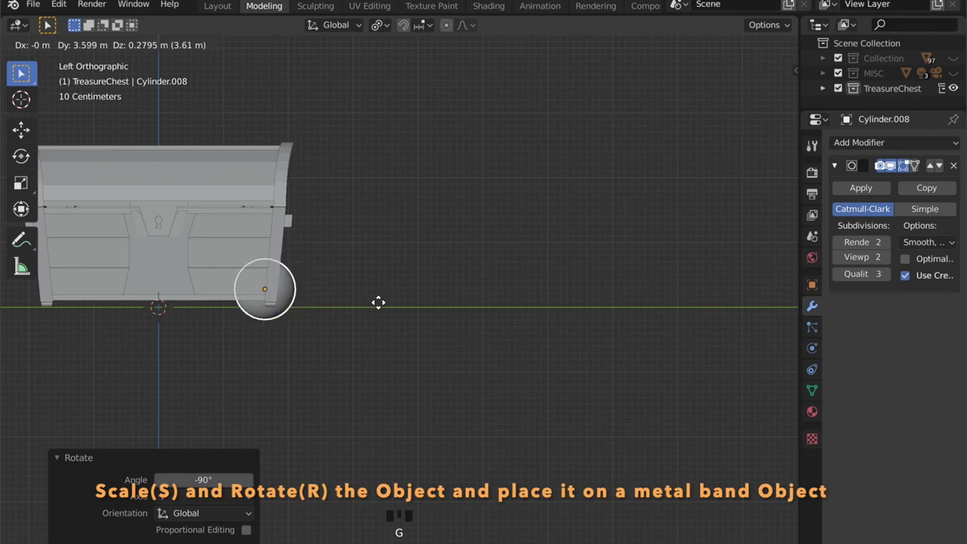
click(390, 228)
Scale the bolt by 0.114 and nudge it to the middle of the corner metal band's upper end.
scroll(421, 309, up, 4)
shift+middle_drag(421, 309, 428, 315)
key(s)
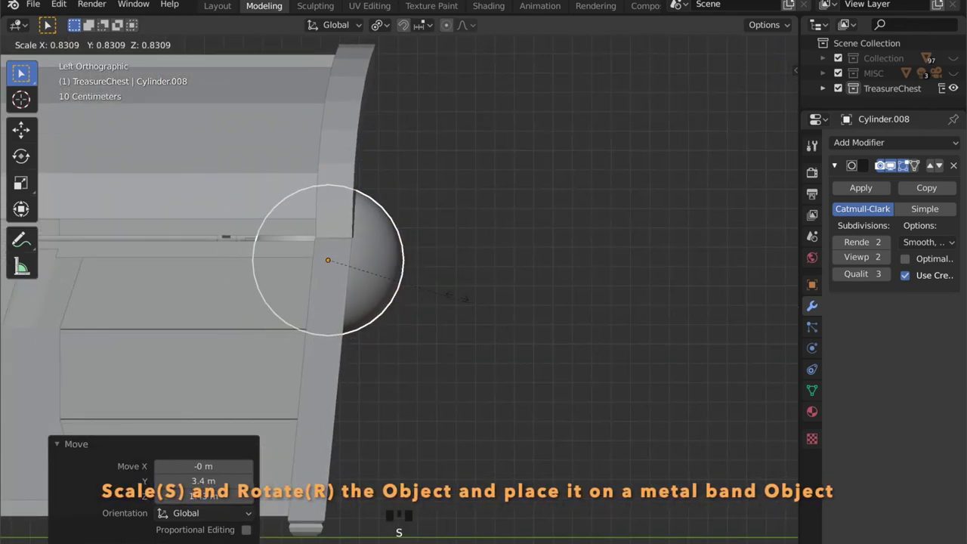
click(339, 260)
key(g)
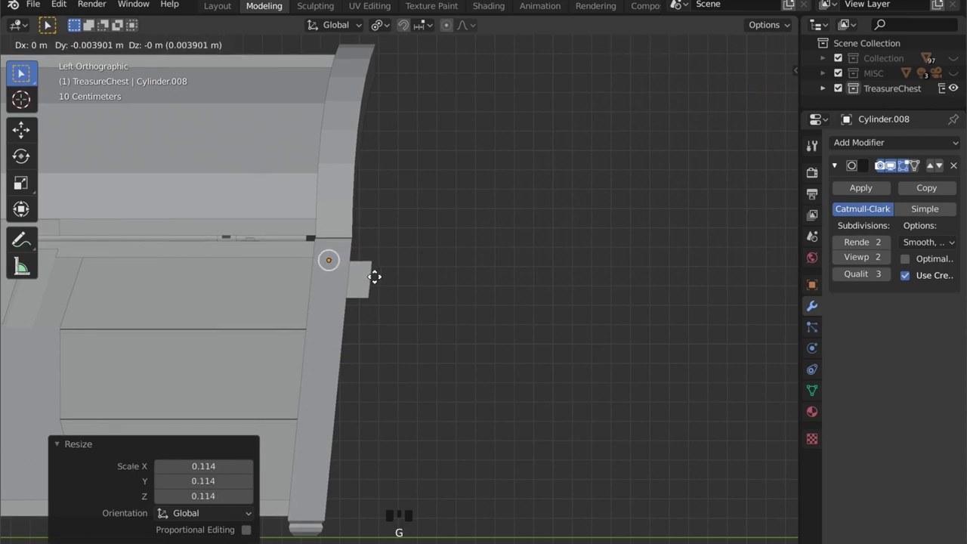
click(375, 275)
Move the bolt -1.24 m along X to the front face of the corner band.
middle_drag(375, 276, 431, 339)
scroll(325, 345, down, 4)
middle_drag(325, 345, 410, 316)
key(g)
key(x)
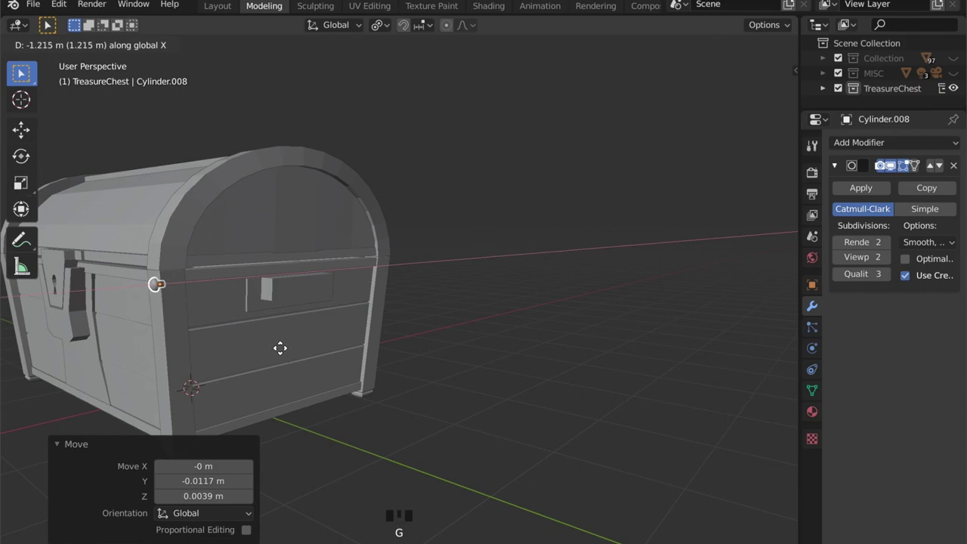
click(279, 348)
In the front view, tilt the bolt -4.34° to match the band's slope and move it 0.0157 m along X into the band.
middle_drag(748, 117, 630, 158)
click(760, 94)
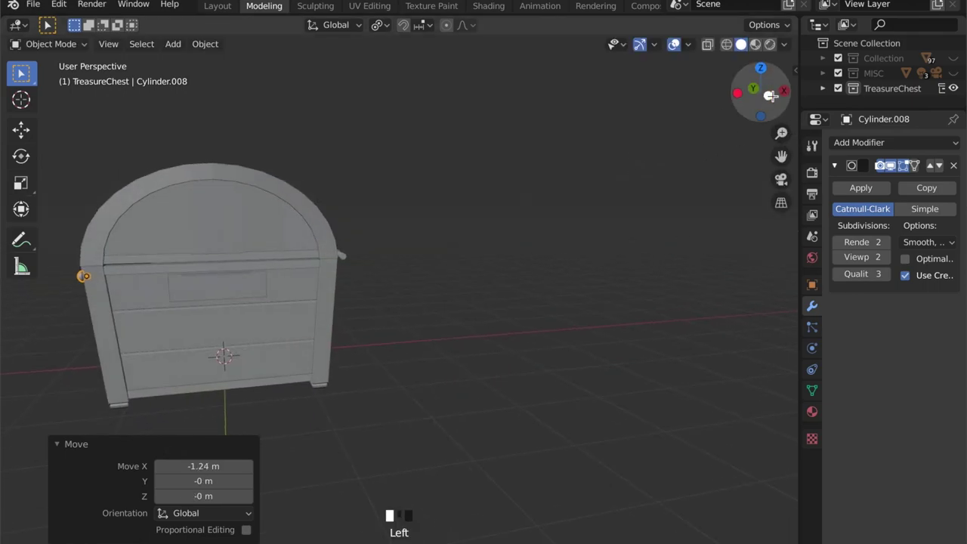
shift+middle_drag(650, 250, 595, 302)
scroll(432, 323, up, 9)
shift+middle_drag(432, 323, 355, 300)
scroll(395, 282, up, 2)
key(r)
click(393, 277)
key(g)
key(x)
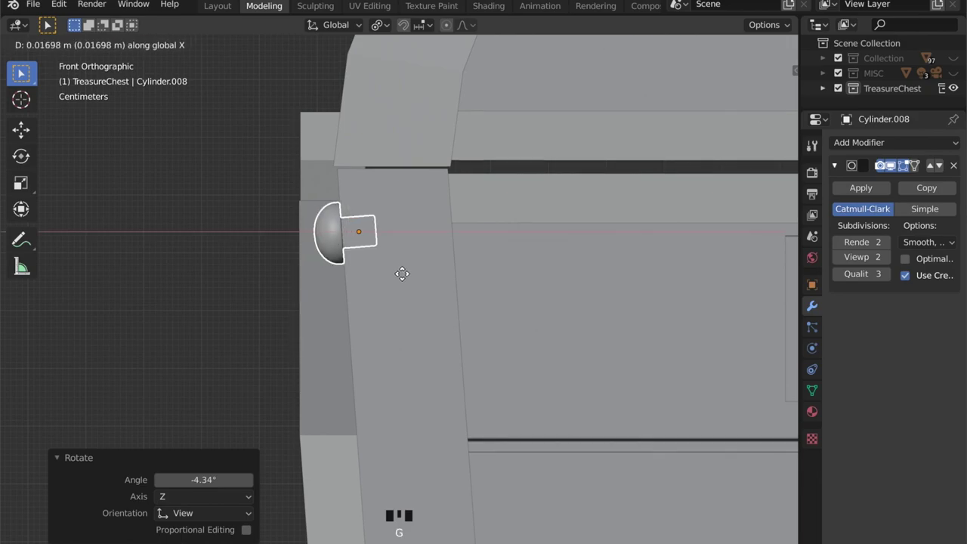
click(402, 274)
key(r)
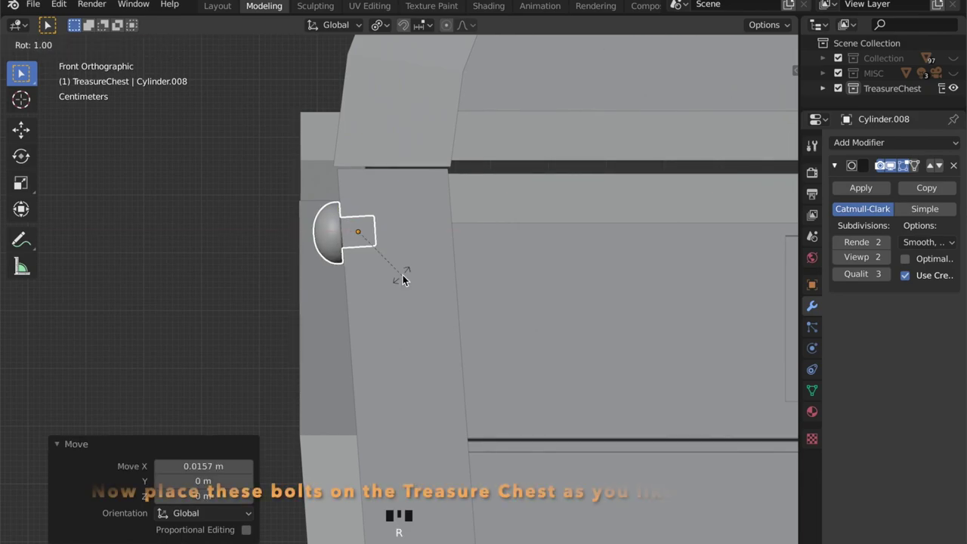
click(403, 278)
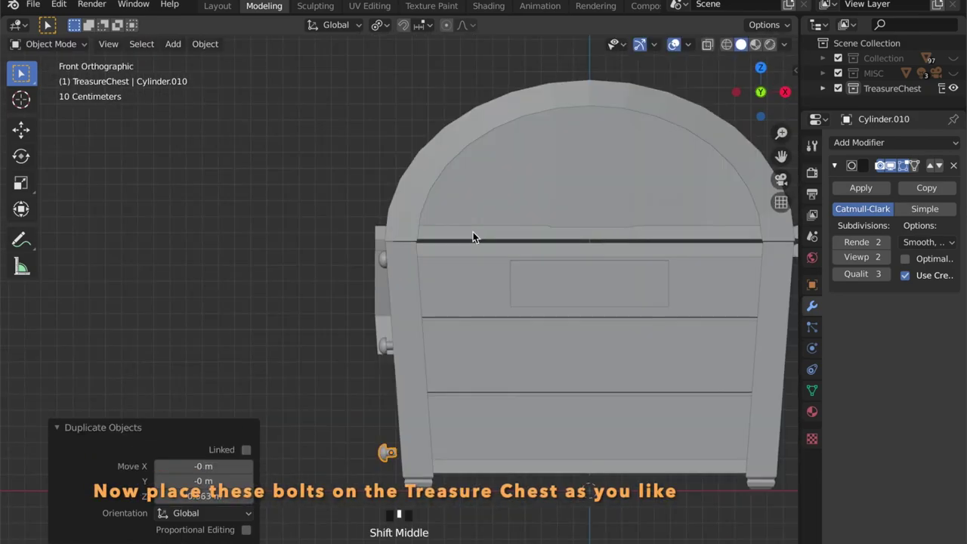
Duplicate the bolt down the front corner band and place smaller copies in mirrored pairs along both sides of the lock plate.
scroll(407, 334, up, 2)
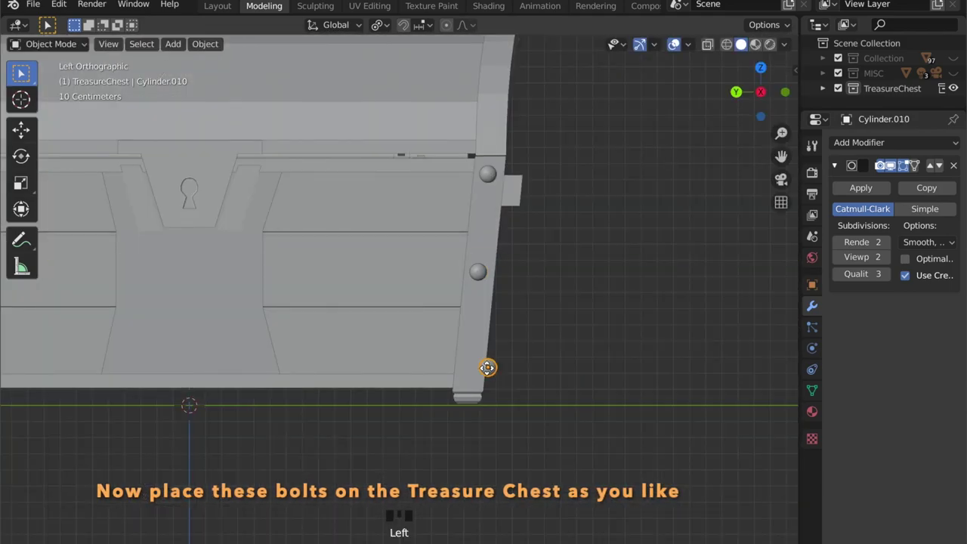
key(shift+d)
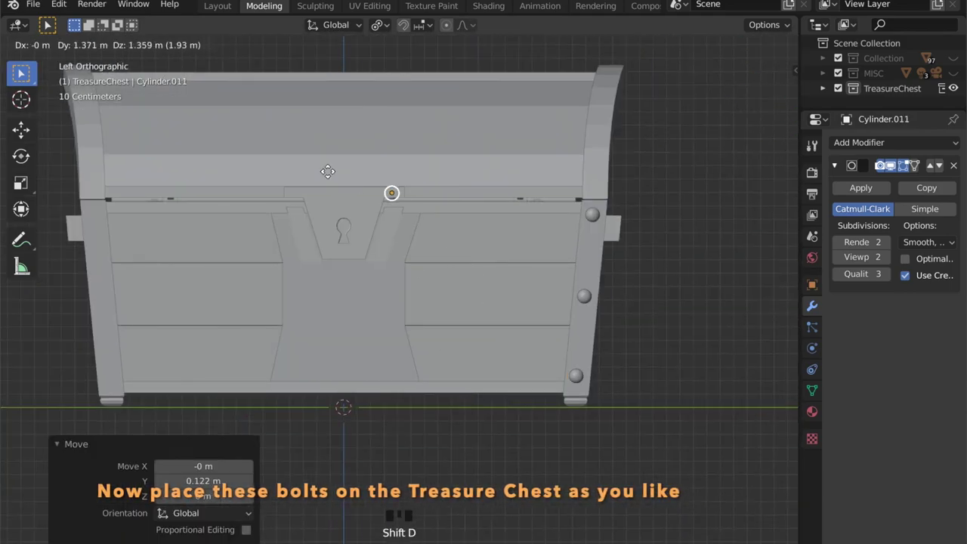
key(shift+d)
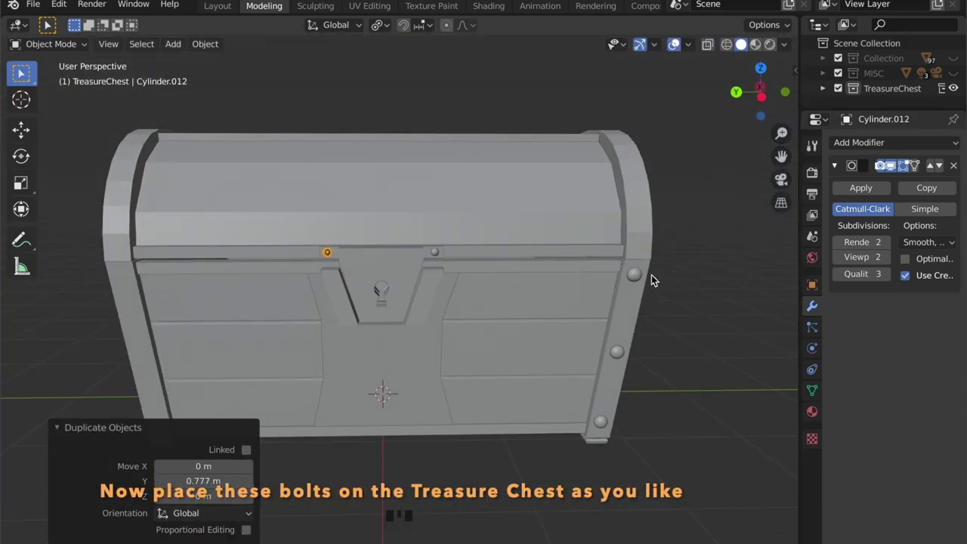
key(shift+d)
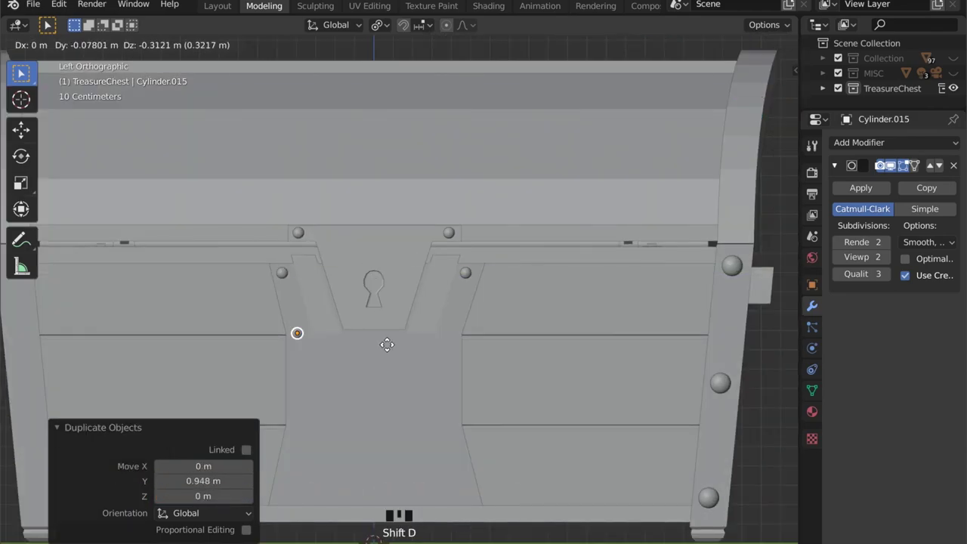
key(shift+d)
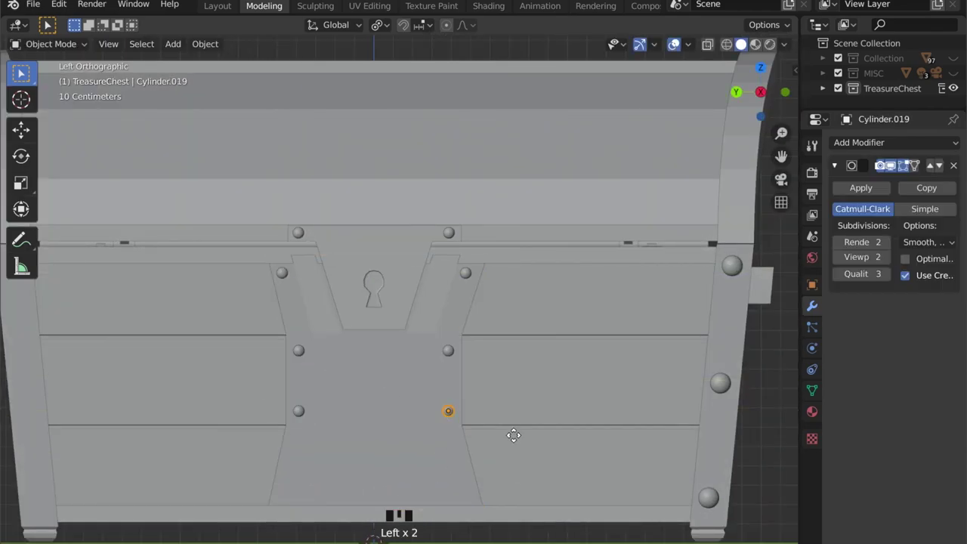
Copy the bolts onto the opposite front corner band and duplicate further bolts up along the lid band, rotating them to its curve.
scroll(381, 376, down, 3)
key(shift+d)
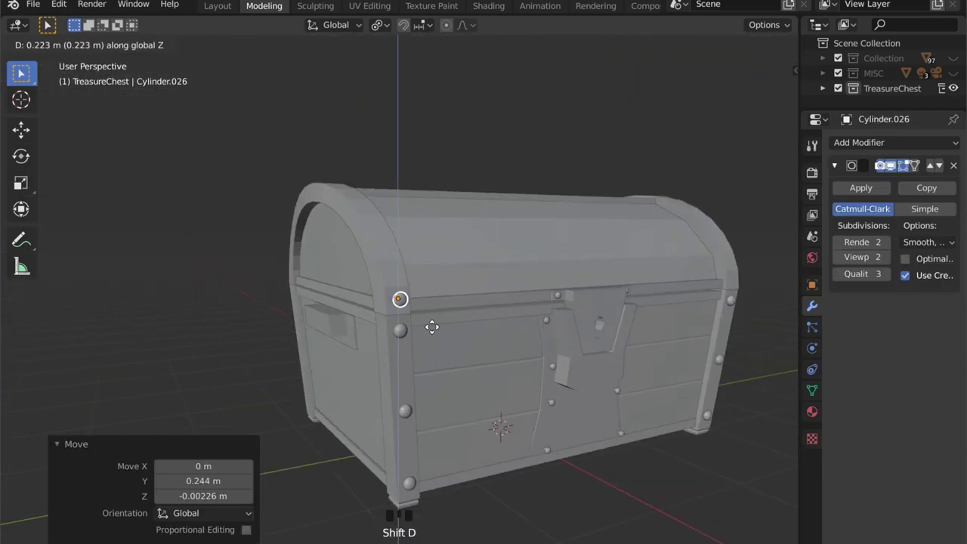
key(r)
key(shift+d)
key(r)
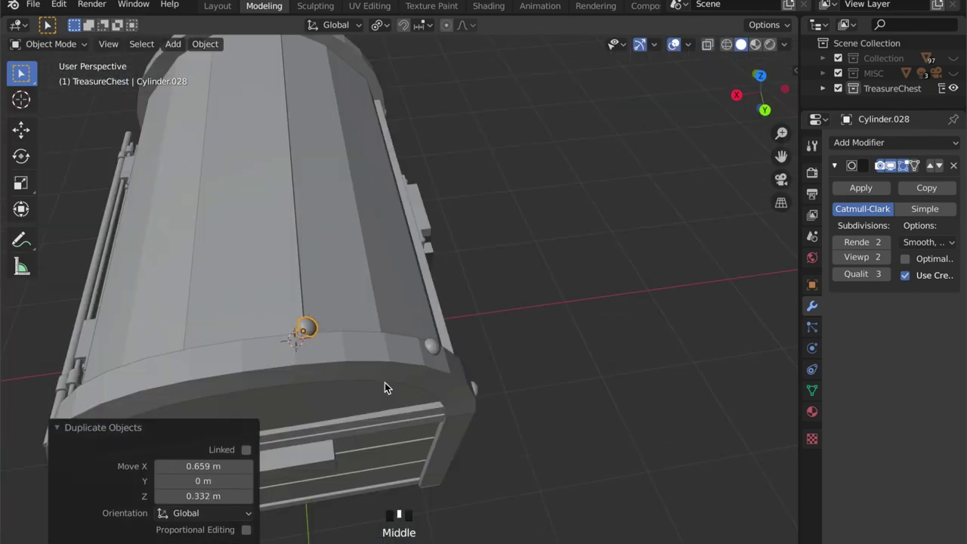
Rotate the bolt at the top of the lid band to sit flush, and duplicate the lid bolts onto the other lid band.
key(shift+d)
key(r)
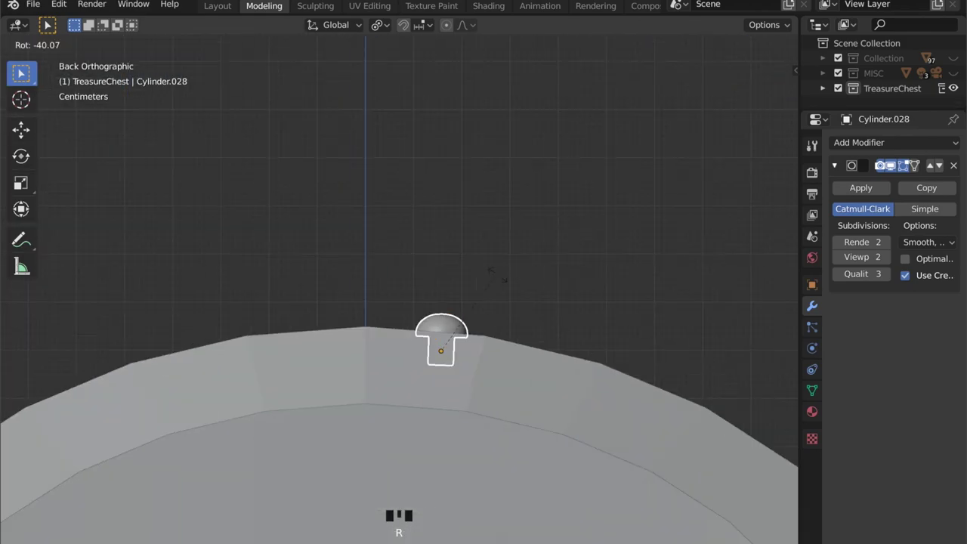
click(509, 282)
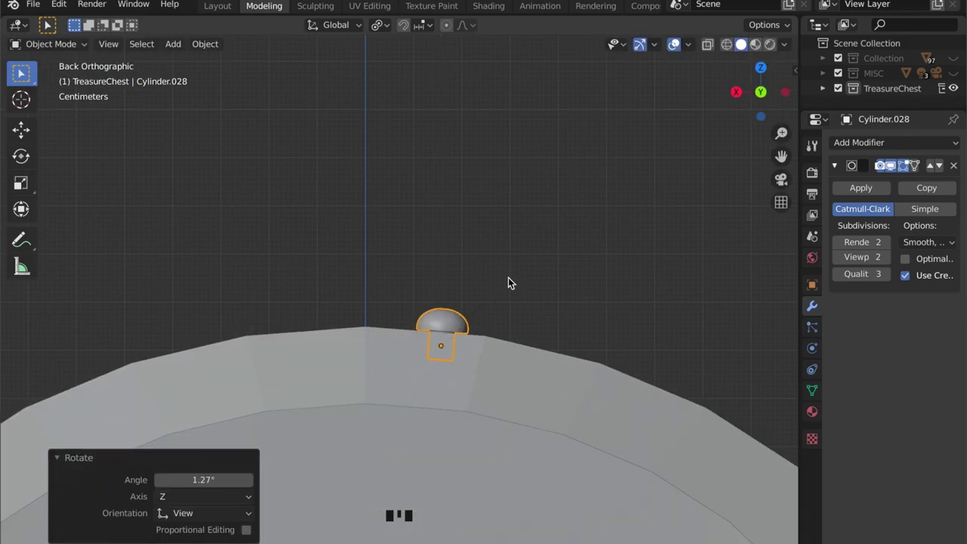
key(shift+d)
click(463, 391)
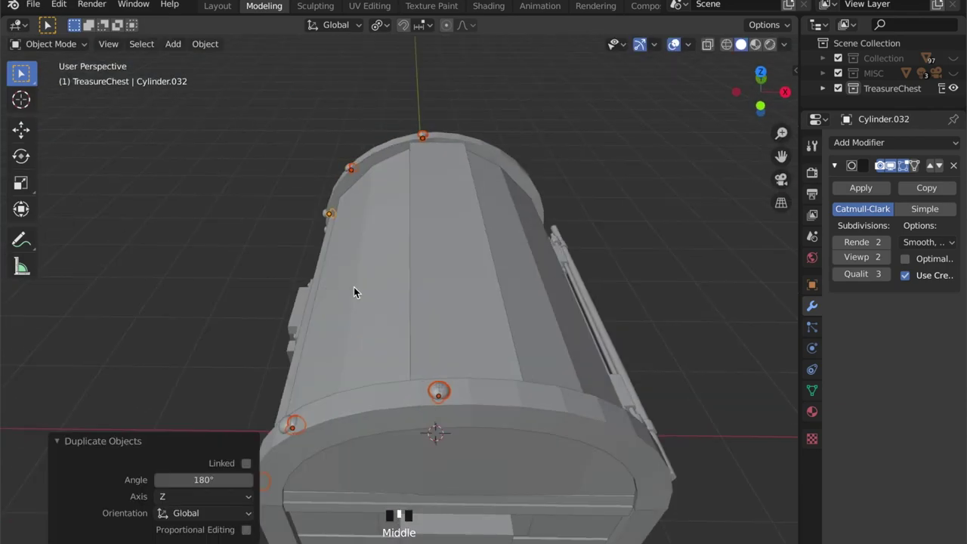
Duplicate the top bolt 0.317 m along X, continue bolts down the lid band's rear half, and copy these 3.72 m along Y.
key(shift+d)
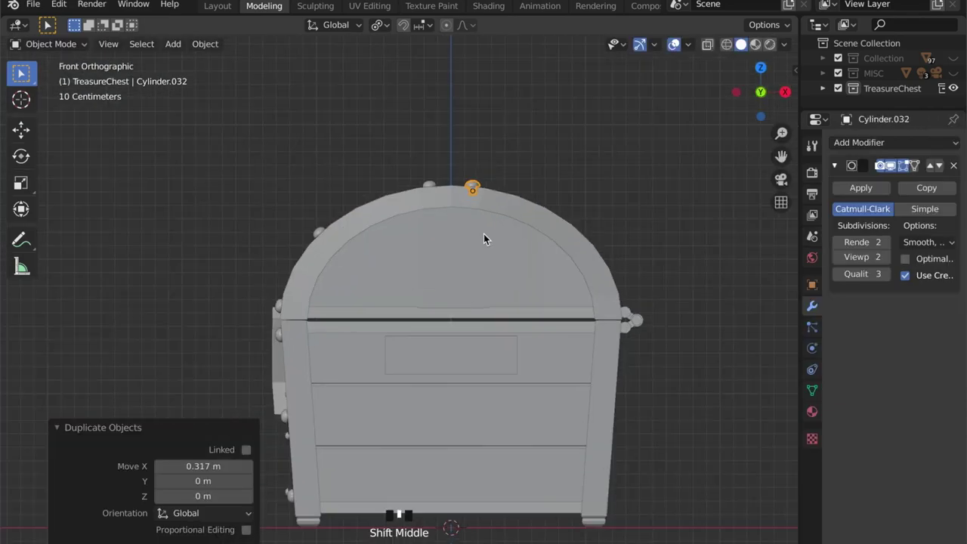
scroll(484, 239, up, 3)
key(shift+d)
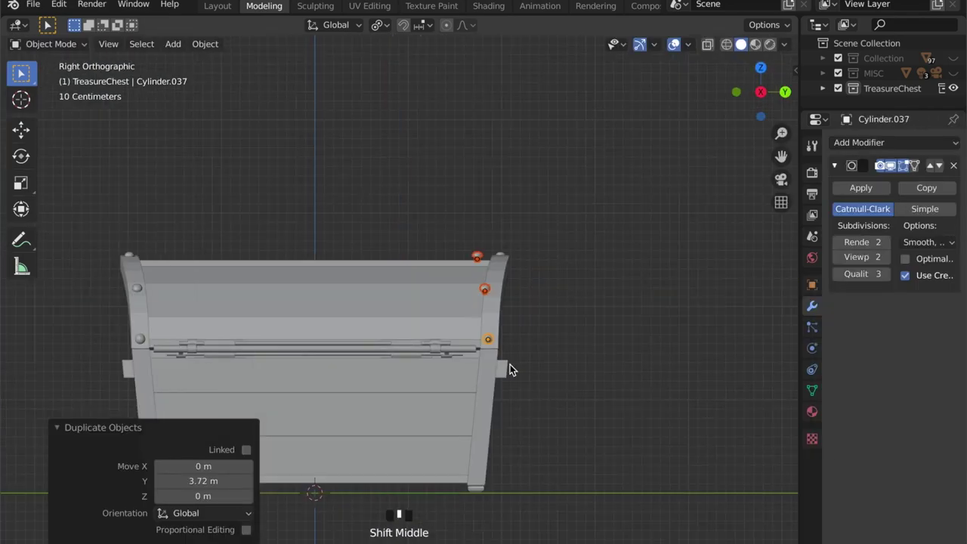
Copy the set of three corner bolts onto both rear corner bands of the chest.
scroll(553, 373, up, 4)
key(r)
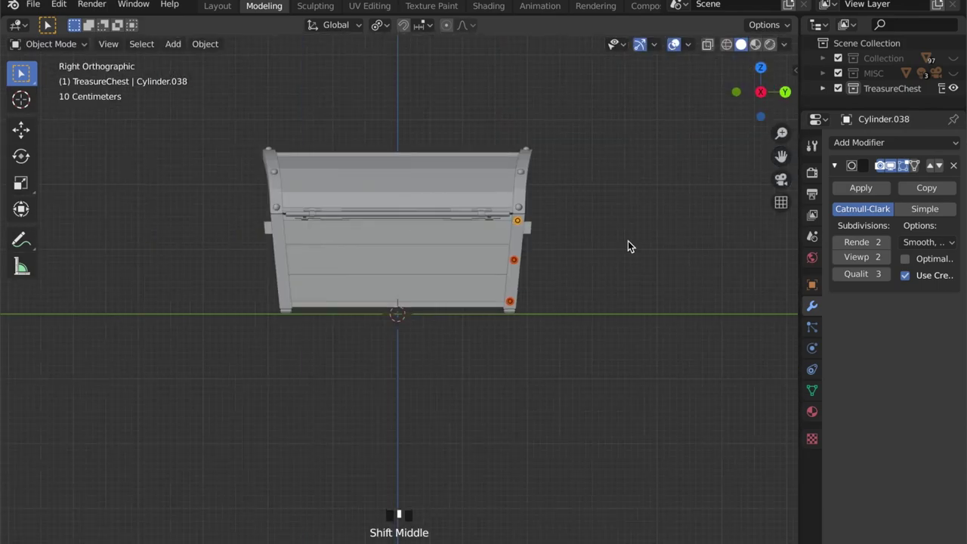
middle_drag(491, 254, 535, 315)
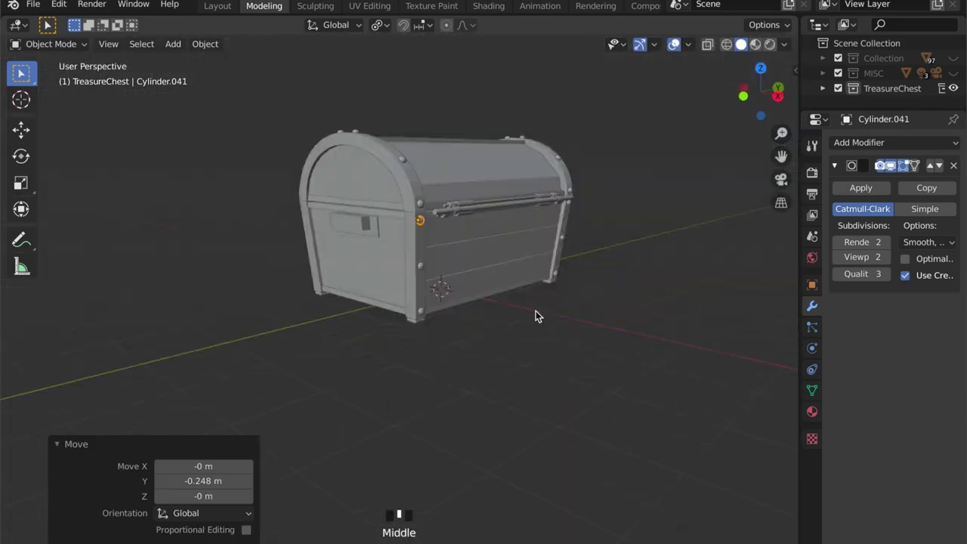
Fit tilted bolt copies onto the end faces of the corner bands, and move four bolts -3.23 m along X by the rear hinge.
scroll(535, 316, up, 5)
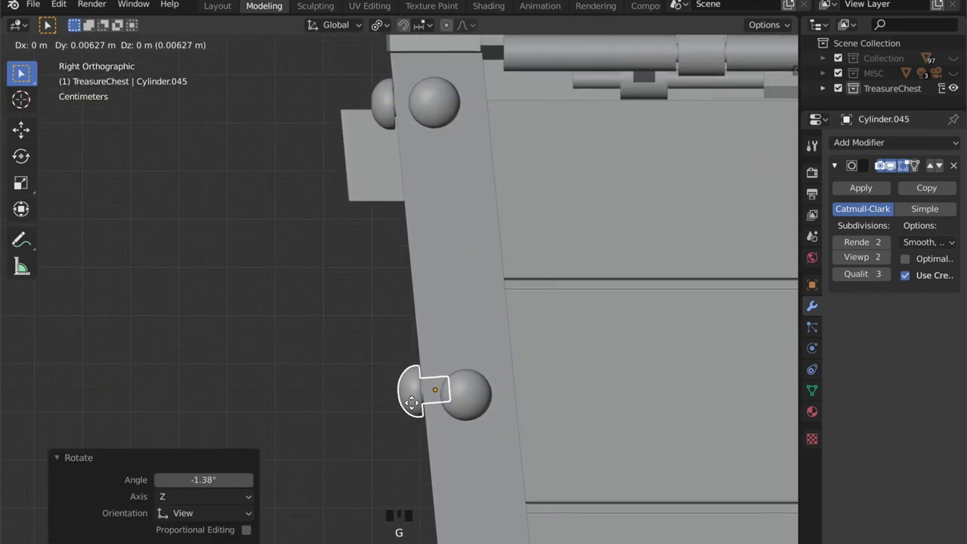
scroll(458, 325, up, 2)
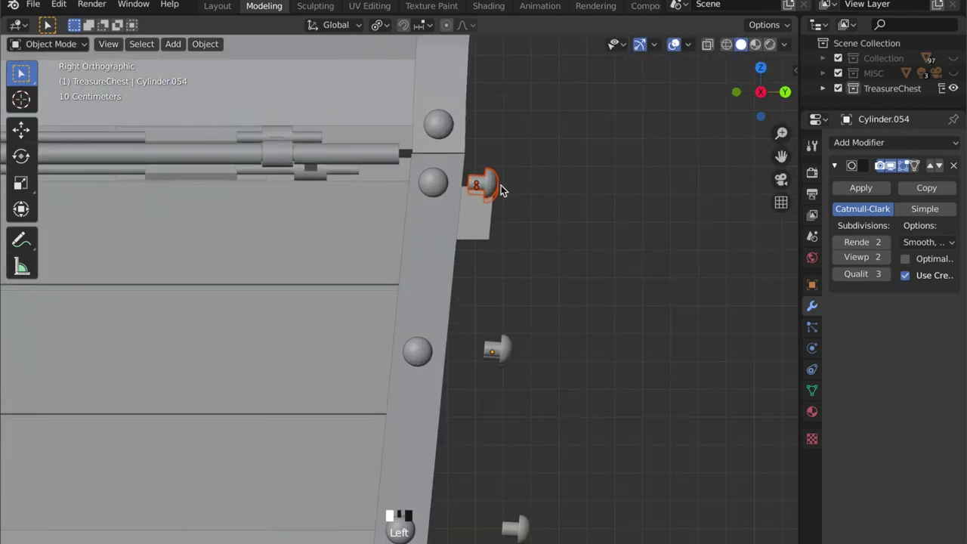
key(g)
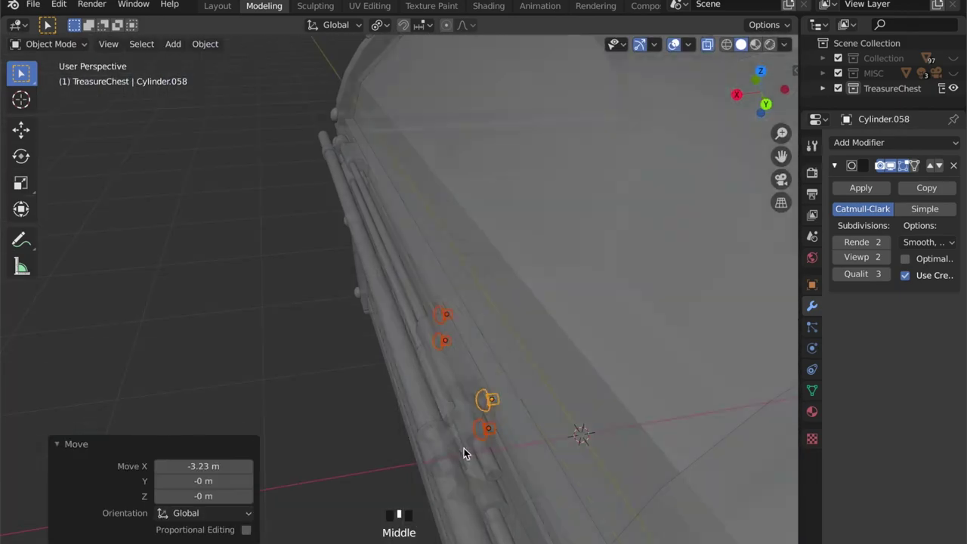
Give the lid's metal bands a new material and set its Metallic value to 1.
middle_drag(464, 448, 289, 315)
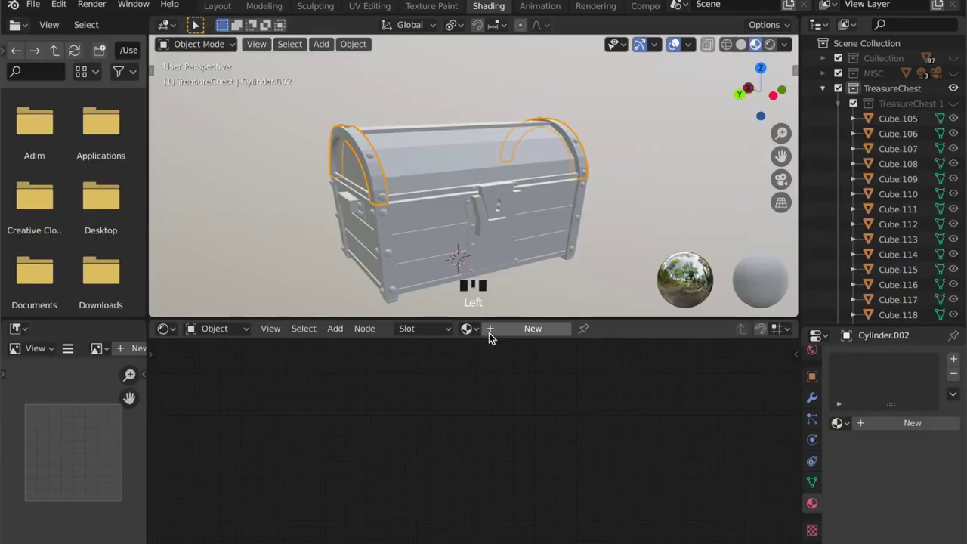
click(489, 329)
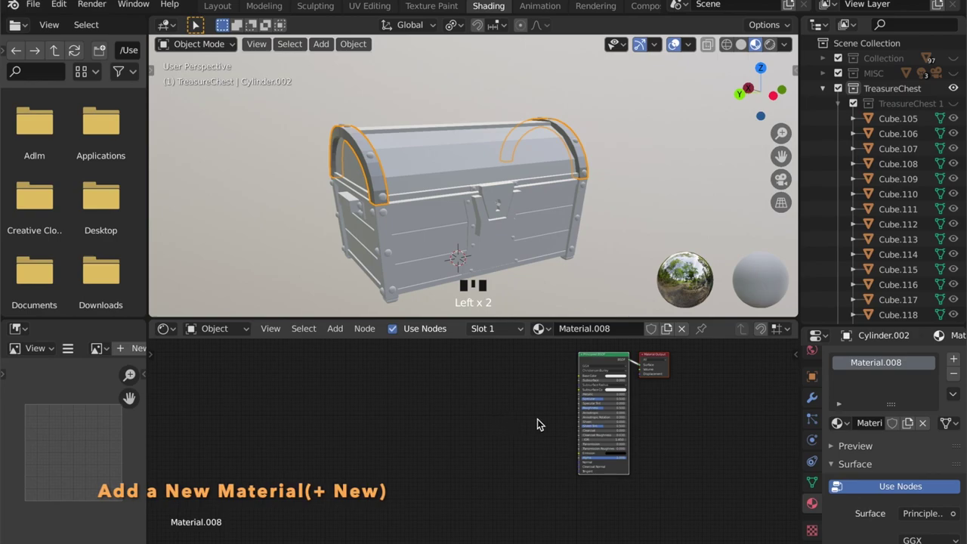
scroll(658, 421, up, 4)
shift+middle_drag(622, 431, 523, 463)
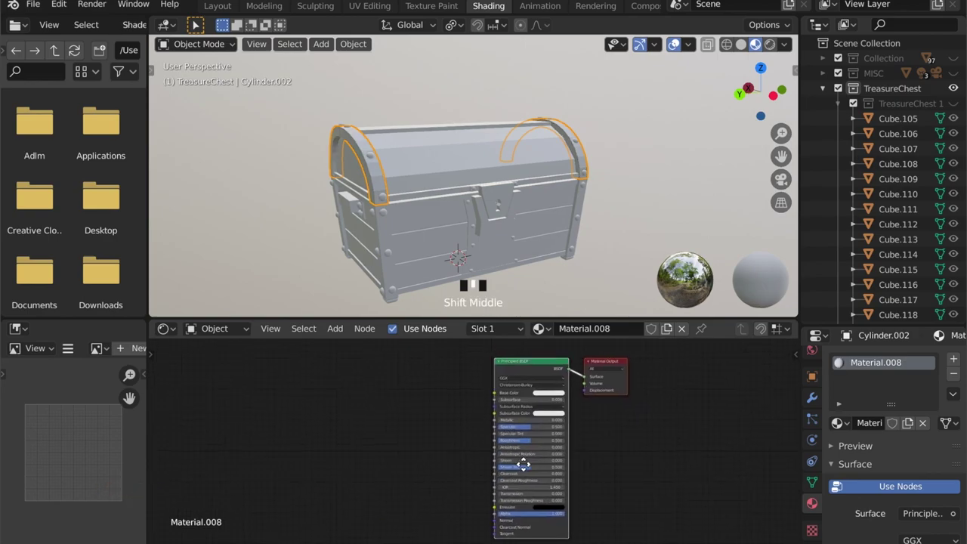
scroll(555, 444, up, 4)
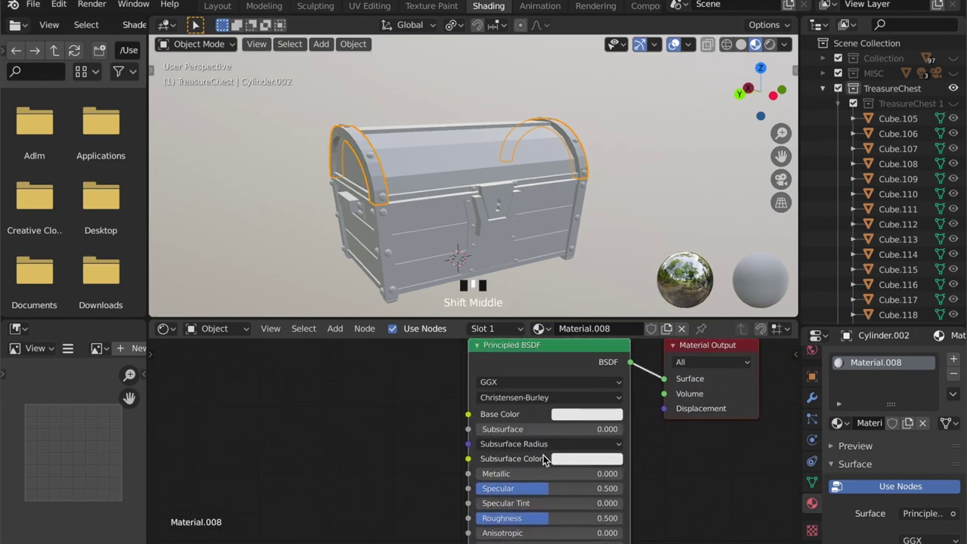
drag(514, 474, 657, 474)
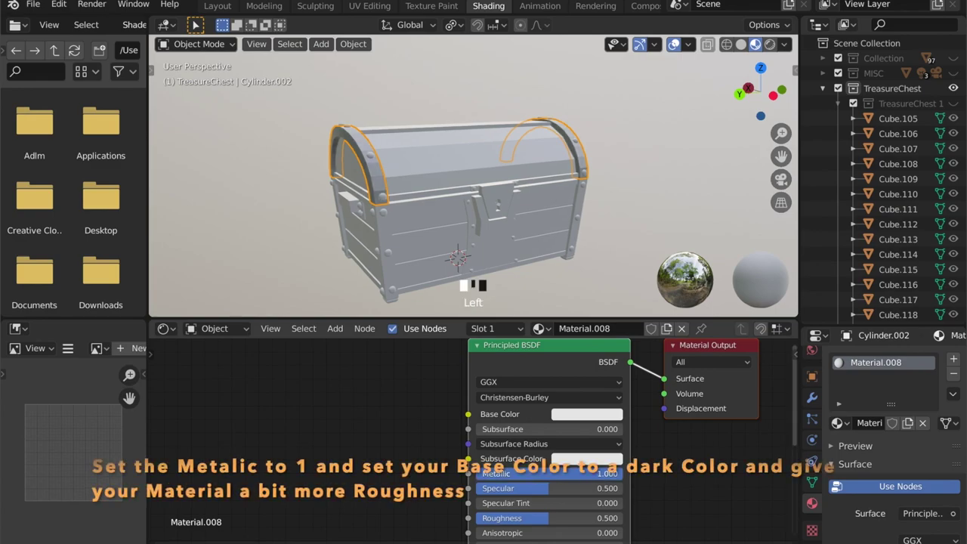
Darken the lid band material's base colour to near black and set its roughness to 0.755.
click(597, 414)
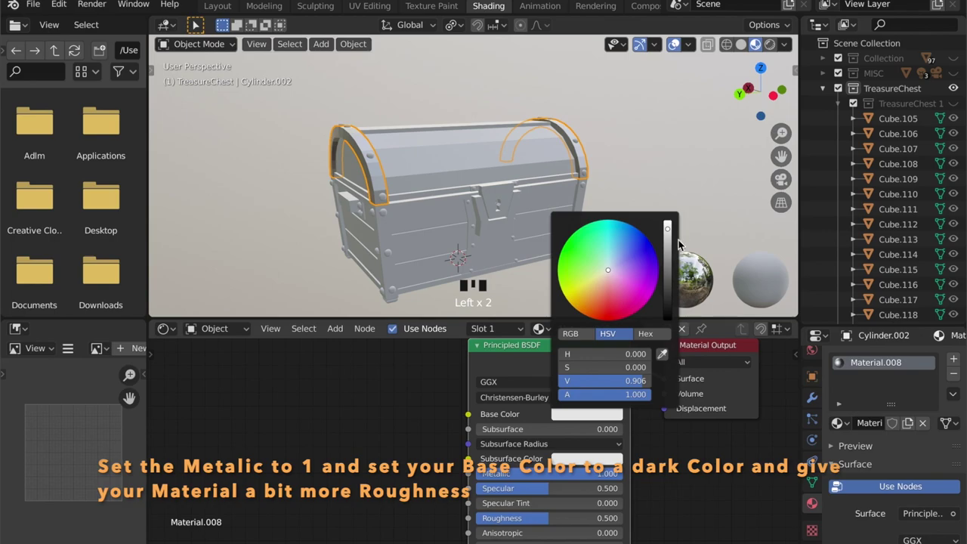
drag(667, 230, 667, 300)
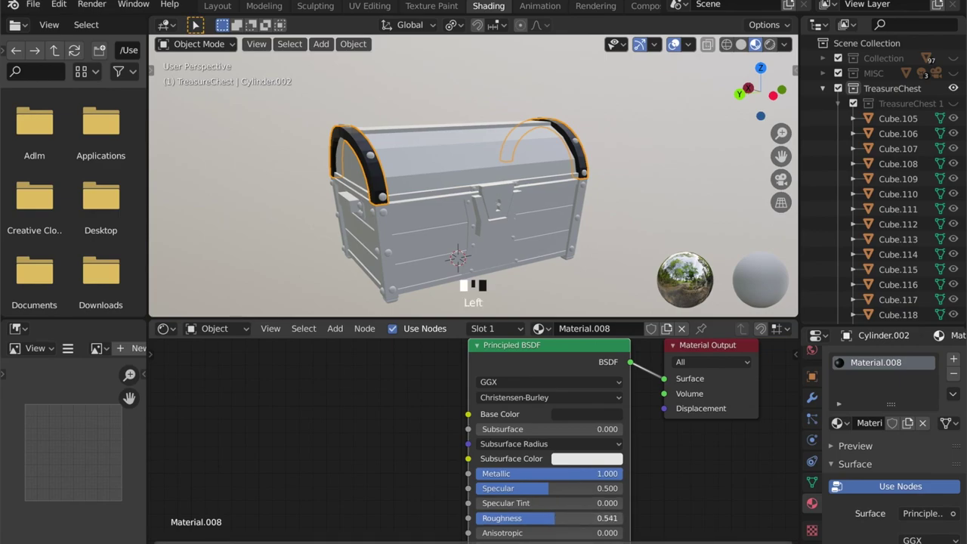
Show the material preview, then collapse the TreasureChest collection so the properties area can be enlarged.
scroll(821, 483, down, 6)
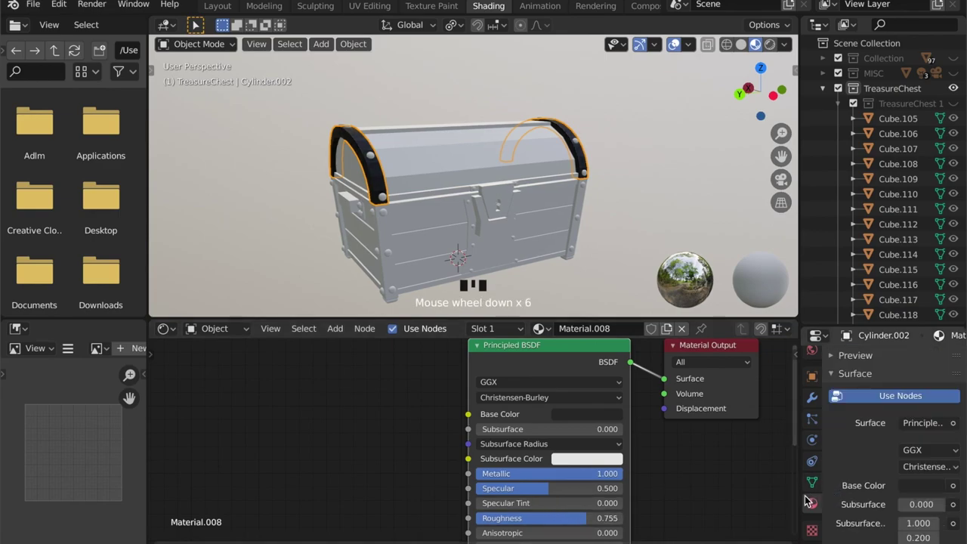
scroll(847, 463, up, 4)
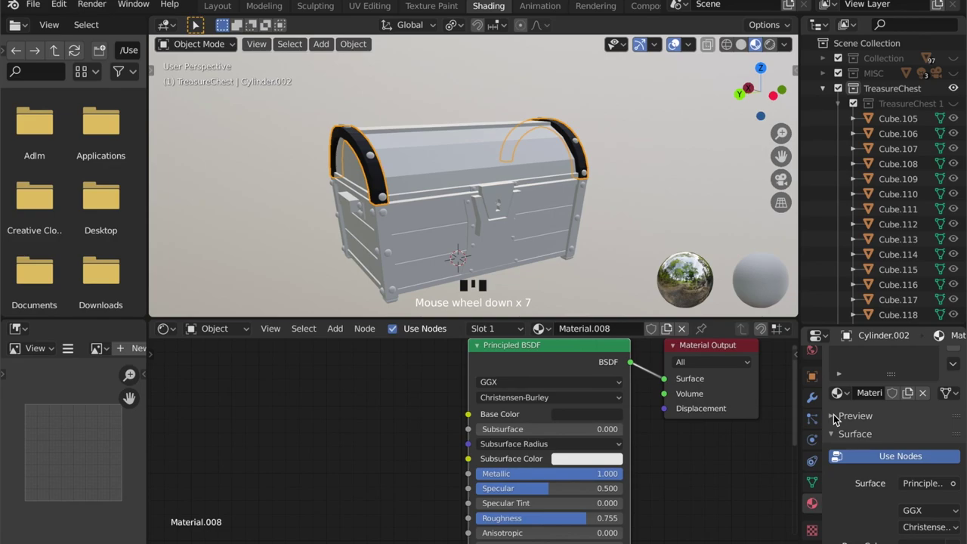
click(834, 417)
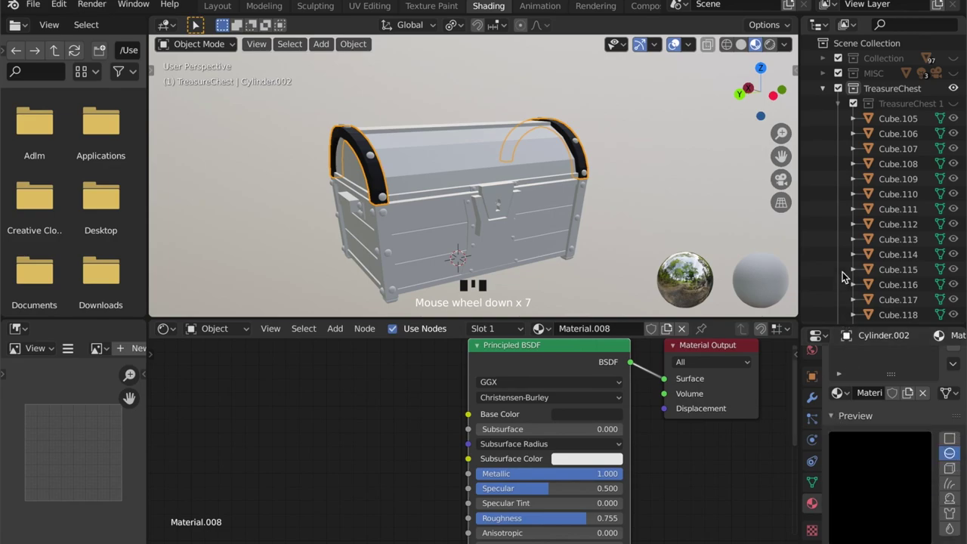
click(823, 88)
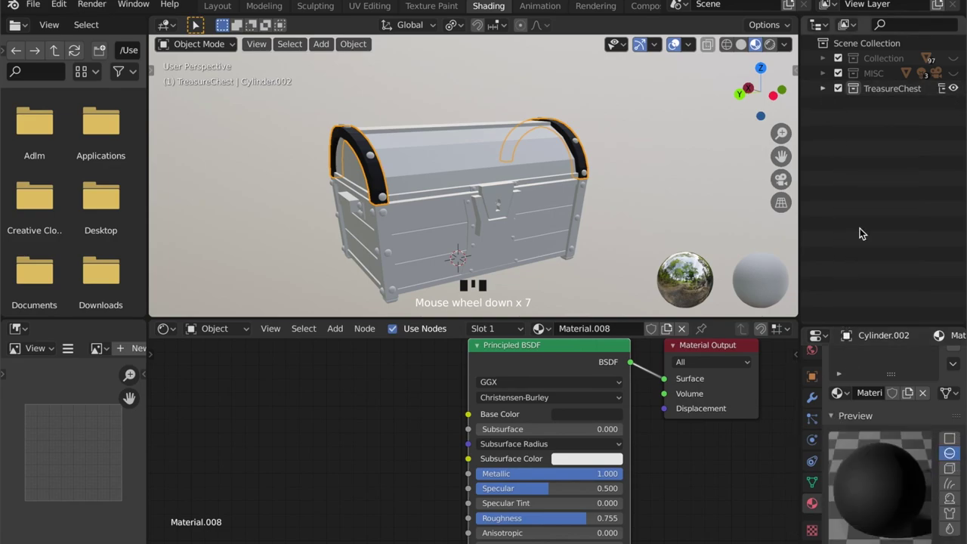
drag(882, 326, 875, 167)
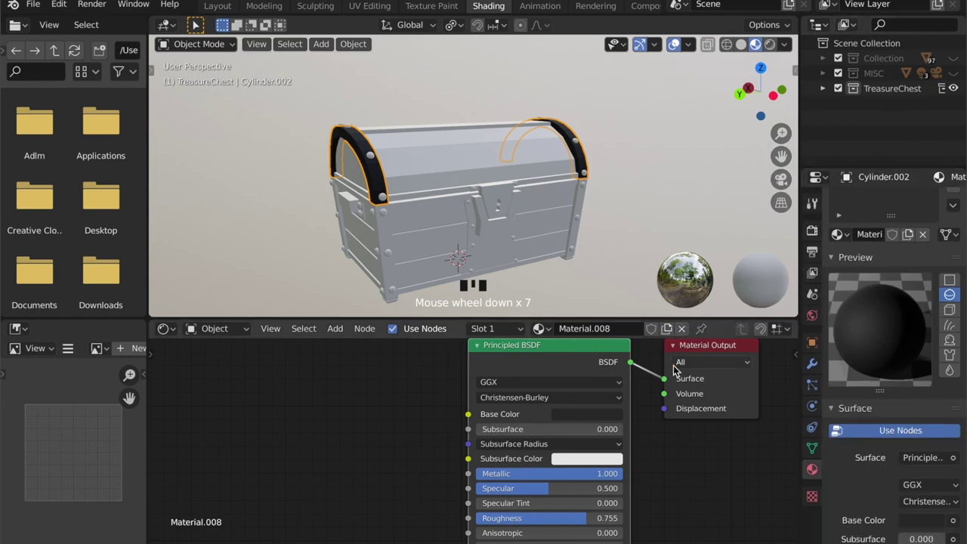
Add a Bevel node to the band material and connect its Normal output to the Principled BSDF's Normal input.
scroll(361, 436, down, 3)
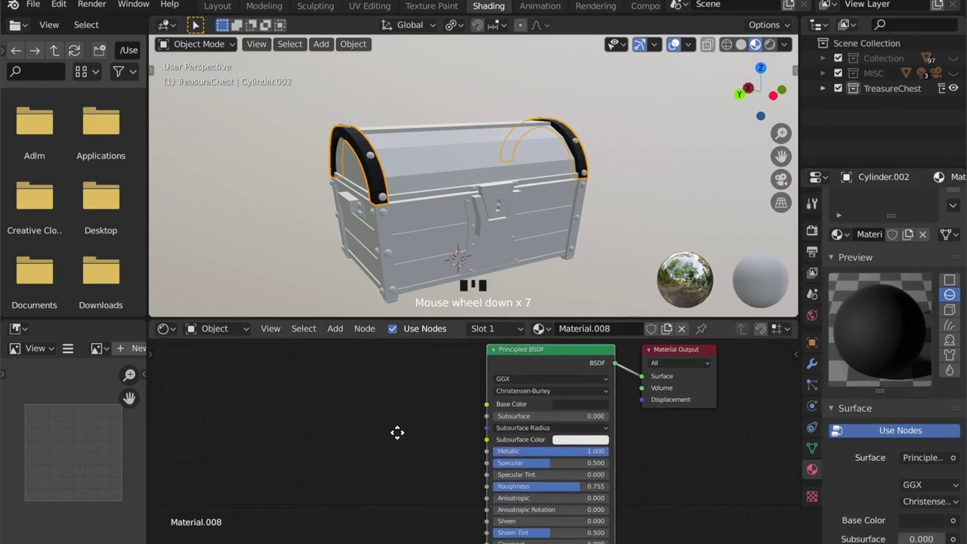
key(shift+a)
click(363, 391)
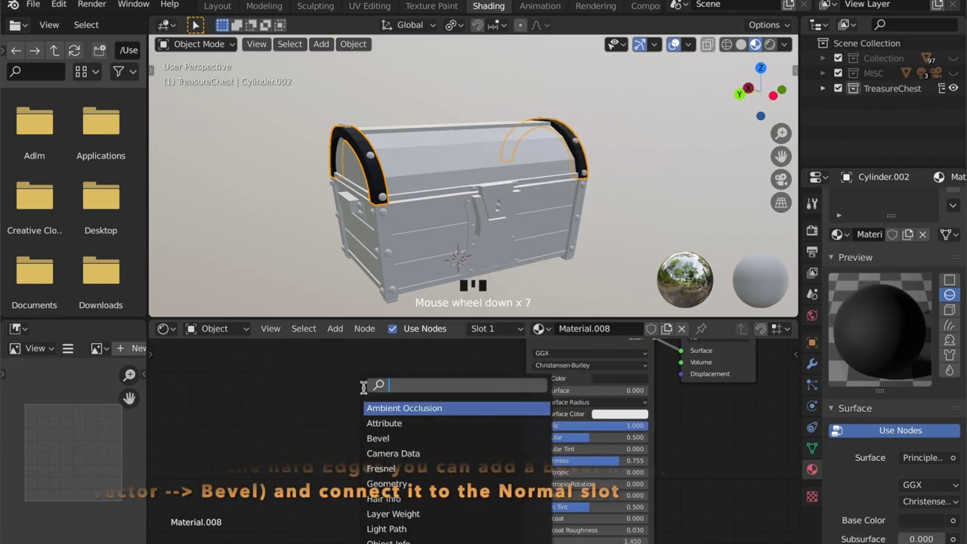
text(bev)
key(Return)
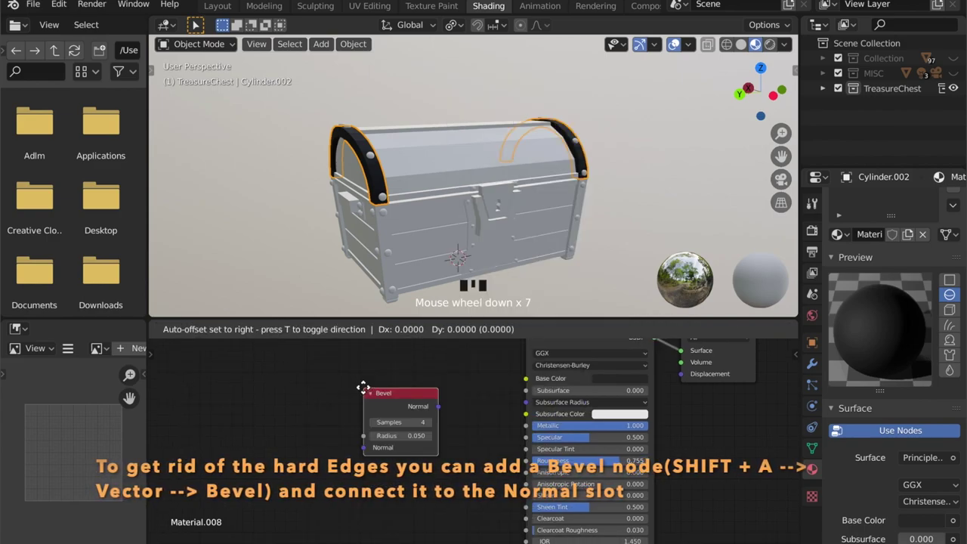
click(398, 527)
shift+middle_drag(456, 501, 449, 431)
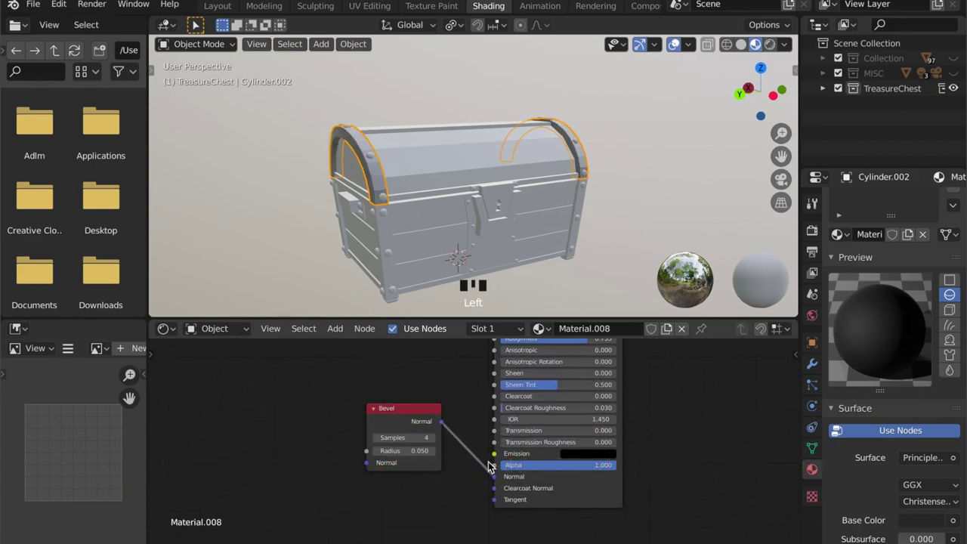
Link the lid bands' dark metal material to the vertical corner bands of the chest body.
scroll(361, 144, up, 4)
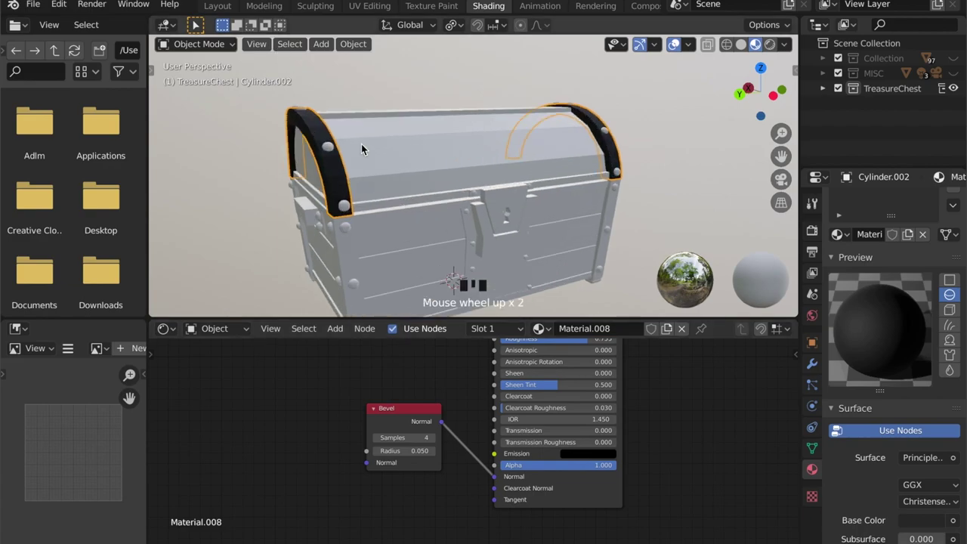
shift+middle_drag(361, 144, 398, 156)
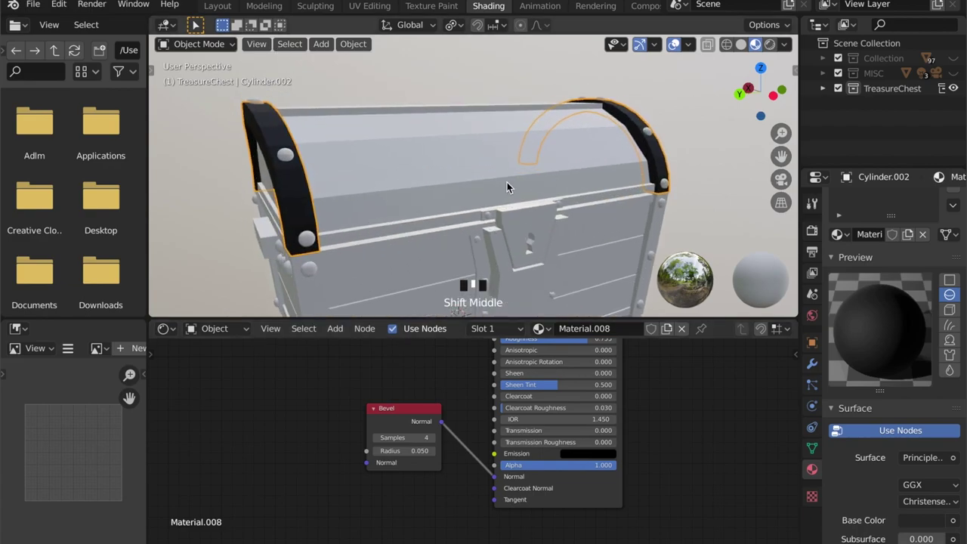
scroll(429, 222, down, 3)
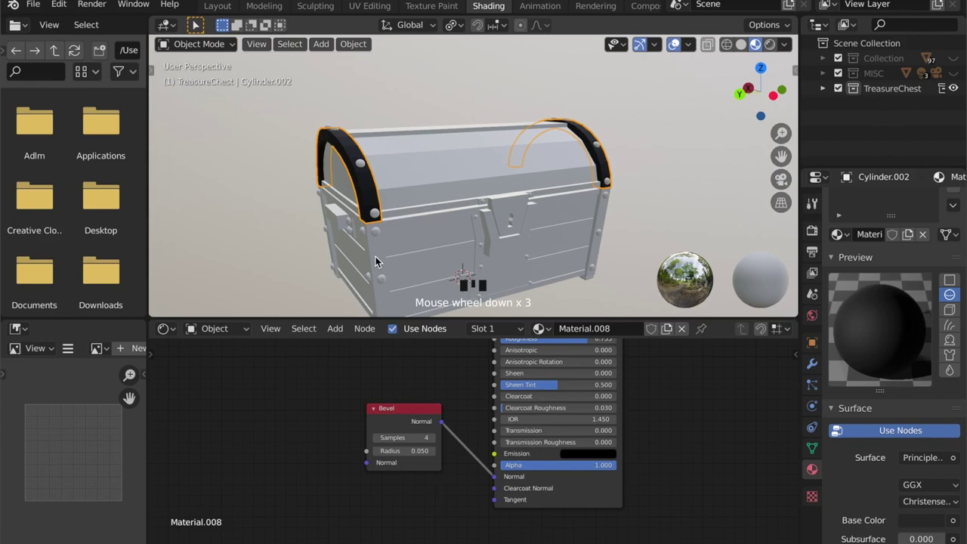
click(376, 259)
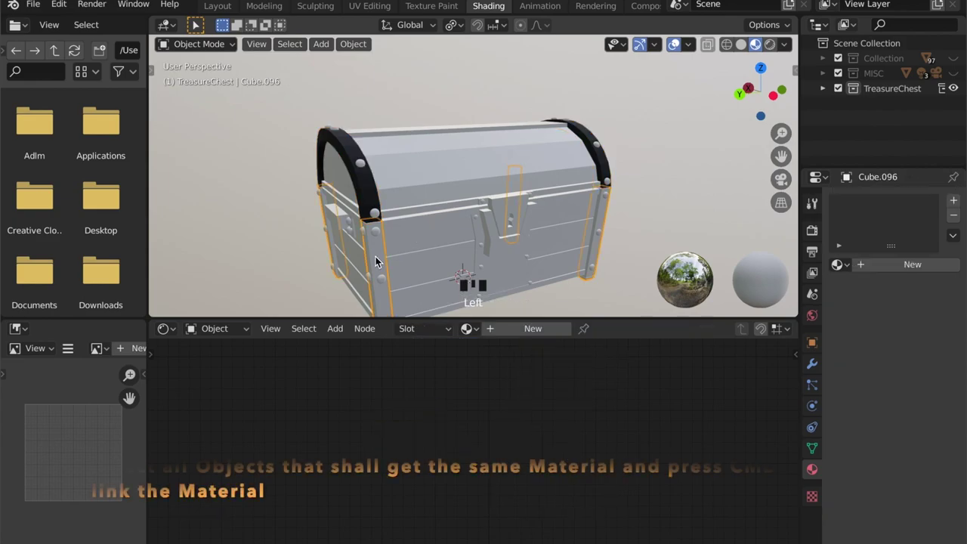
shift+click(368, 192)
key(super+l)
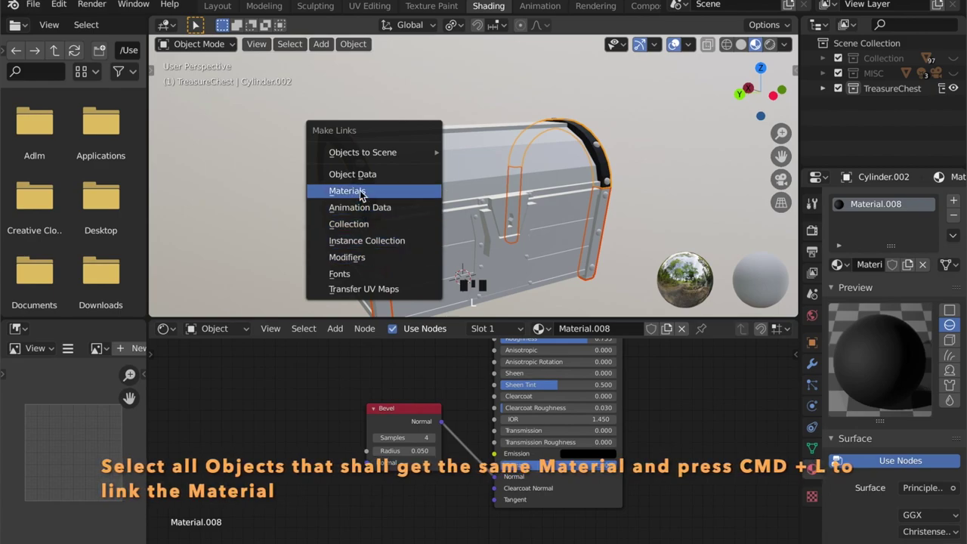
click(361, 193)
Select further metal bands around the chest and link the dark metal material to them.
click(393, 214)
shift+click(393, 221)
shift+click(428, 309)
middle_drag(287, 251, 408, 129)
shift+click(356, 236)
middle_drag(356, 236, 461, 261)
shift+click(462, 231)
shift+click(437, 145)
key(ctrl+l)
click(437, 145)
Link the dark metal material to the remaining uncoloured side fittings of the chest.
scroll(440, 258, up, 4)
scroll(446, 234, down, 2)
click(454, 190)
middle_drag(454, 190, 525, 238)
shift+click(524, 240)
shift+click(373, 114)
key(ctrl+l)
click(373, 115)
Give the lock's base plate a new material and set its Metallic value to 1.
middle_drag(373, 115, 533, 217)
click(532, 217)
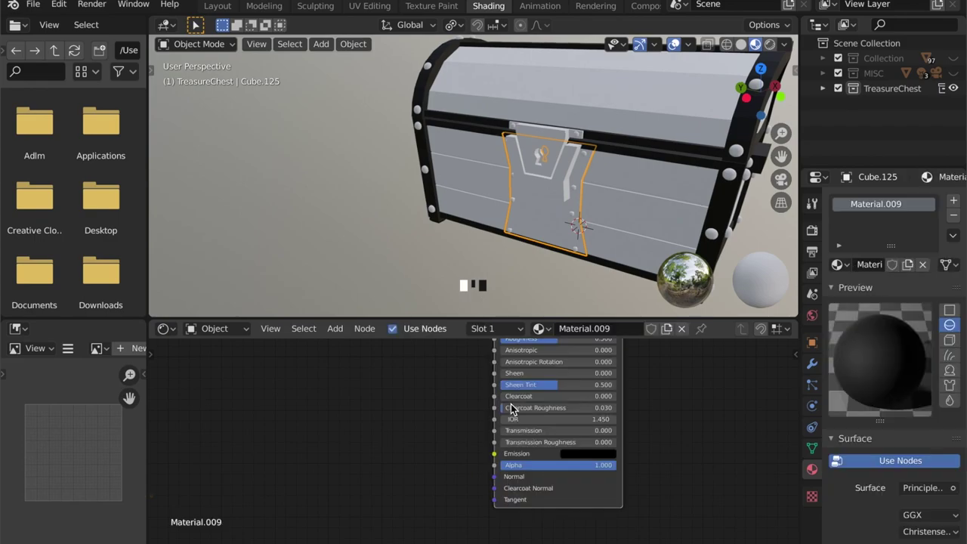
shift+middle_drag(430, 436, 376, 526)
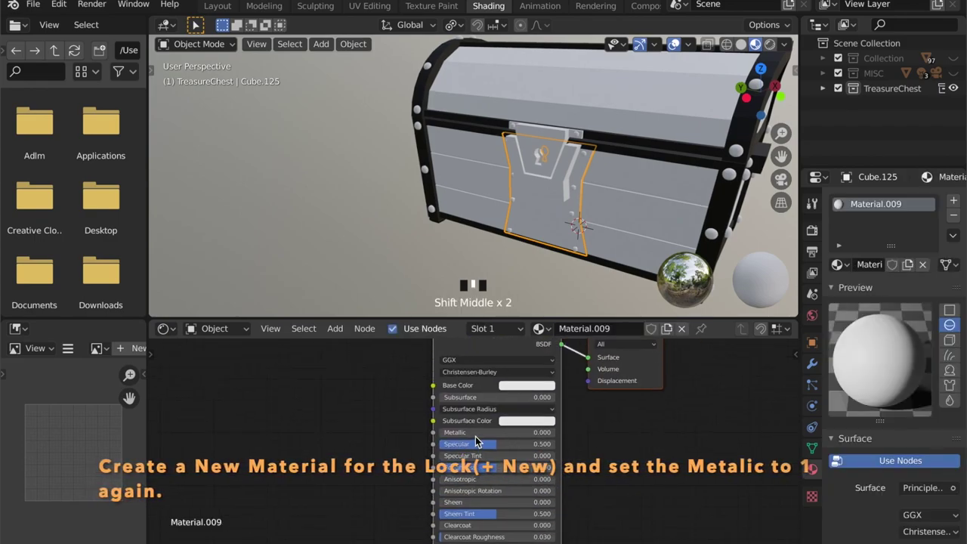
drag(466, 433, 579, 433)
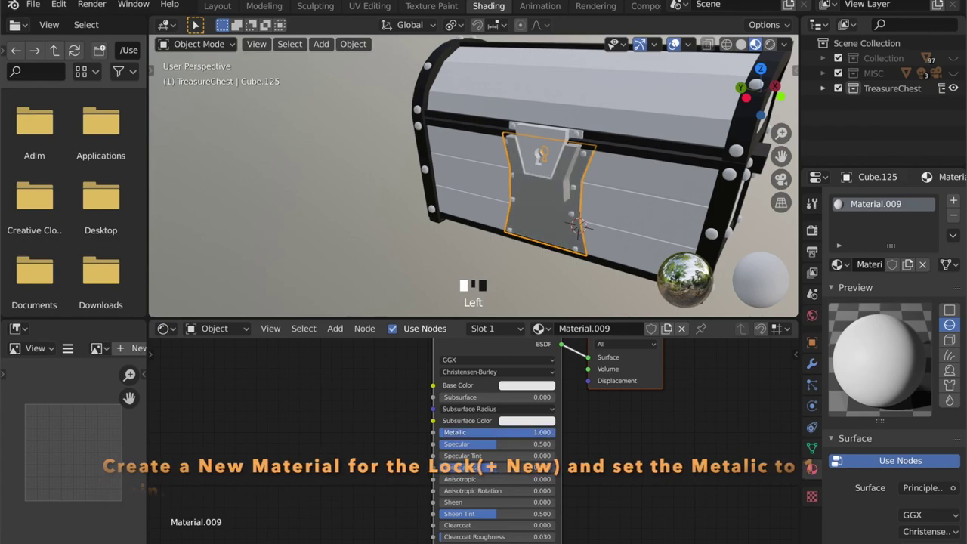
Darken the lock plate material's base colour to mid-grey and set its roughness to about 0.54.
shift+middle_drag(578, 434, 571, 468)
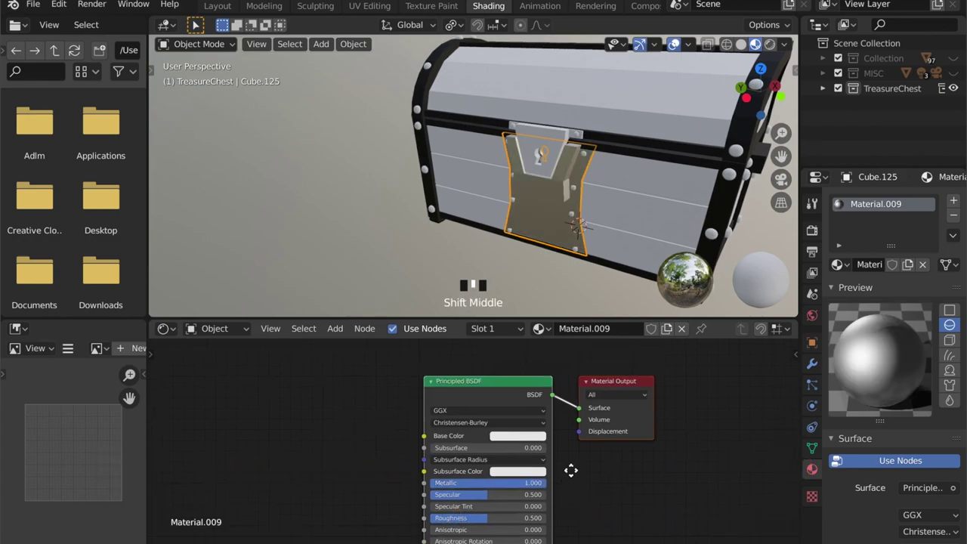
click(521, 432)
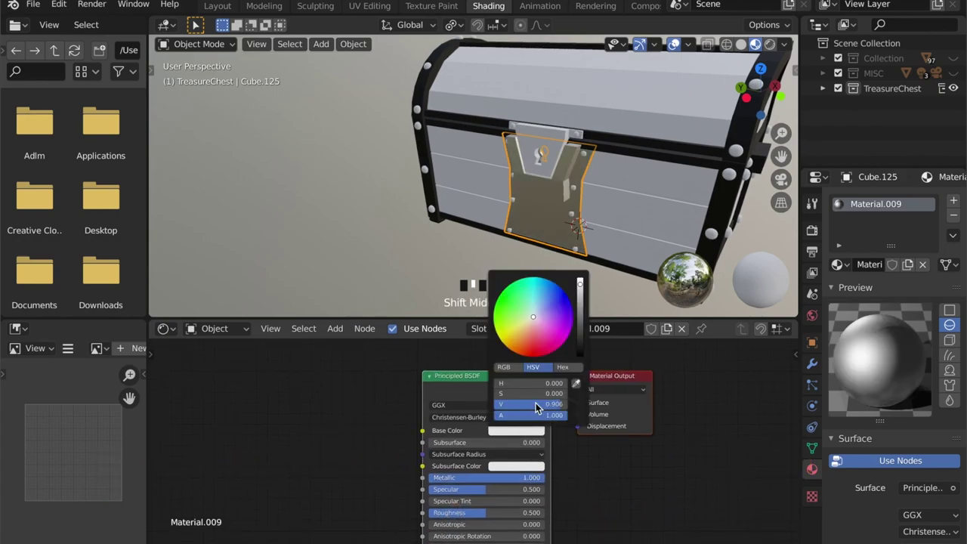
click(579, 303)
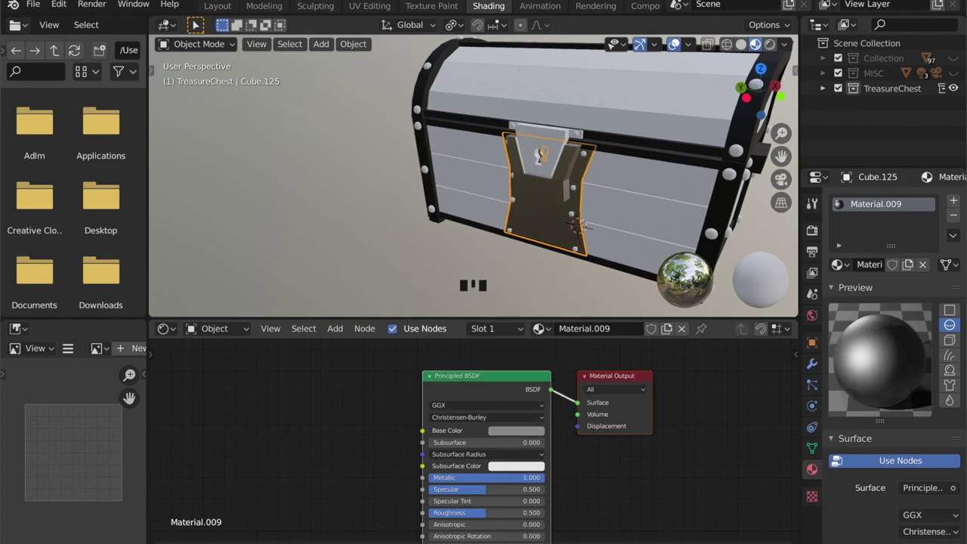
middle_drag(572, 523, 573, 465)
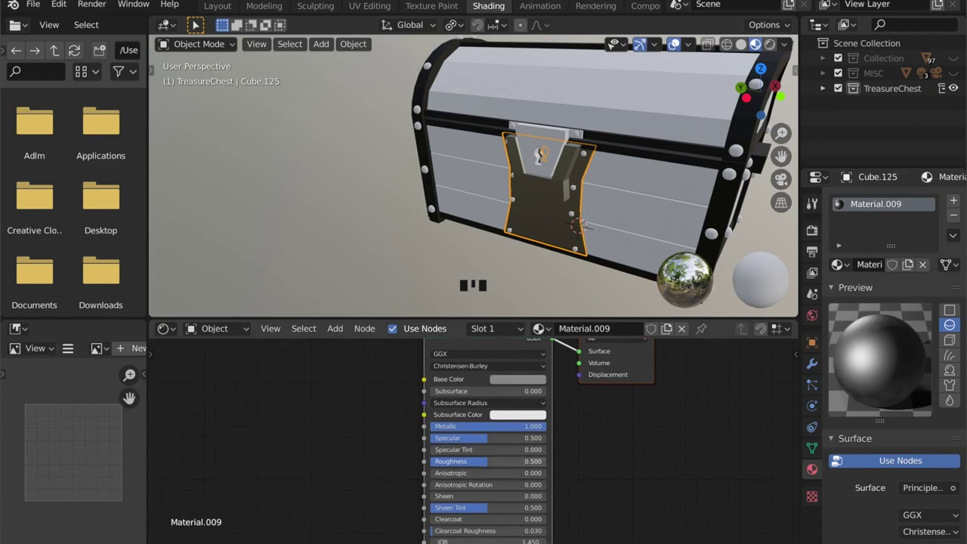
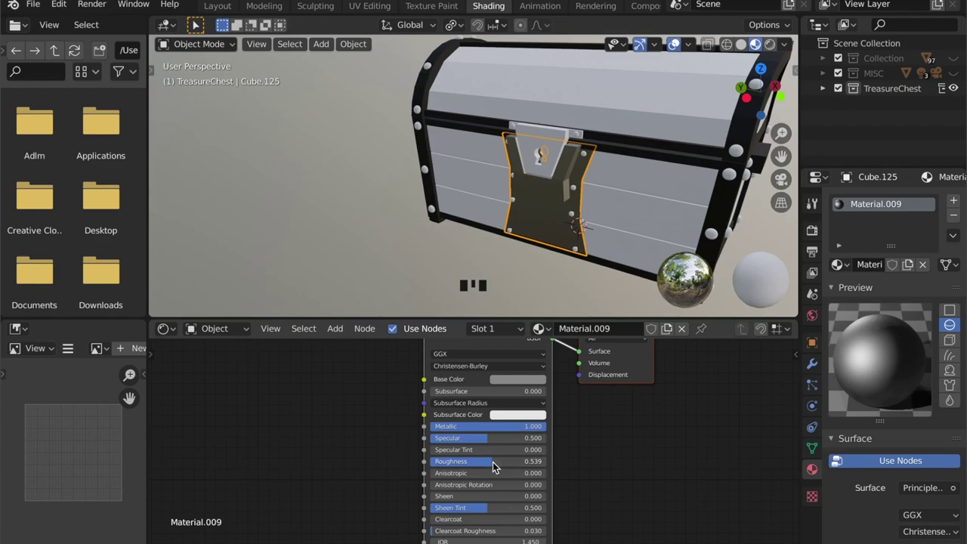
Select the upper lock part together with bolts on the front corner bands and the lock plate.
click(554, 138)
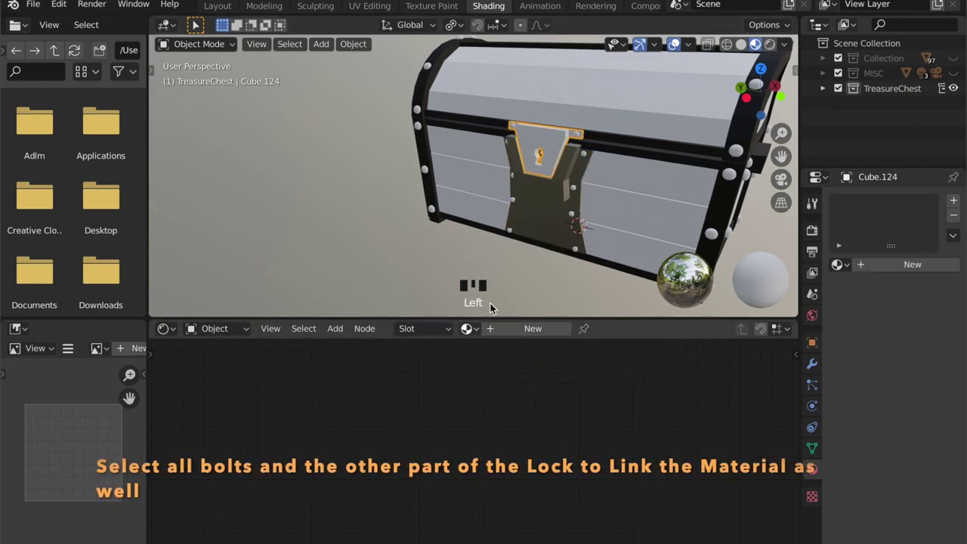
shift+middle_drag(614, 215, 517, 203)
shift+click(615, 147)
shift+click(610, 171)
shift+click(599, 230)
shift+click(589, 282)
middle_drag(483, 158, 519, 156)
scroll(519, 156, up, 4)
shift+click(593, 149)
middle_drag(423, 173, 367, 166)
shift+click(359, 168)
shift+click(529, 157)
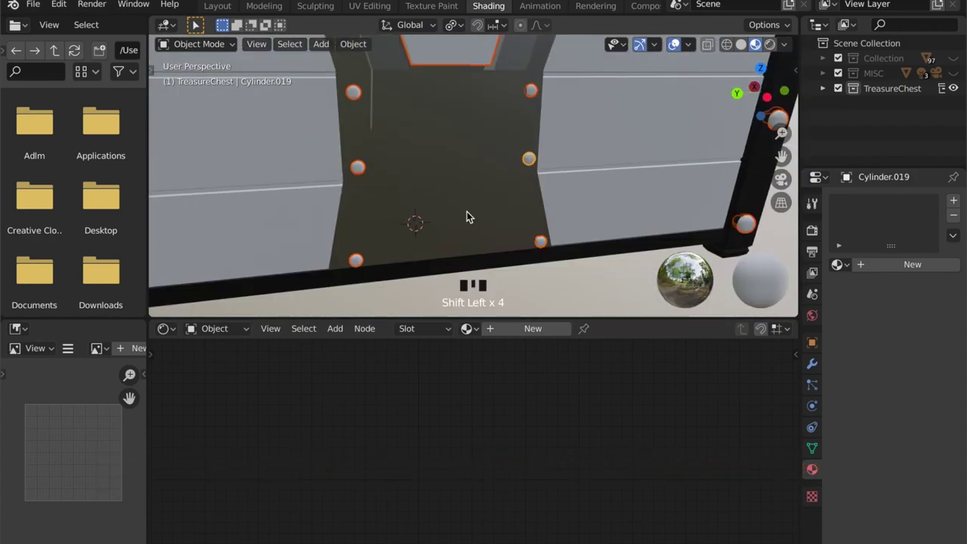
Add the remaining bolts around the chest to the selection and link the lock plate's material to all selected parts.
shift+click(394, 201)
shift+click(388, 280)
middle_drag(388, 280, 559, 226)
shift+click(566, 181)
shift+click(473, 188)
middle_drag(473, 188, 529, 181)
shift+click(447, 117)
middle_drag(430, 147, 408, 189)
shift+middle_drag(559, 128, 583, 89)
shift+click(357, 183)
shift+click(361, 207)
shift+click(521, 196)
scroll(521, 197, down, 5)
shift+click(489, 216)
middle_drag(489, 216, 408, 226)
shift+click(418, 122)
shift+click(408, 174)
scroll(466, 143, up, 5)
middle_drag(466, 146, 712, 151)
shift+click(393, 164)
middle_drag(393, 163, 673, 120)
shift+click(340, 182)
key(ctrl+l)
click(343, 185)
Link the dark metal material to the plates of the rear hinges.
click(422, 205)
middle_drag(450, 199, 497, 155)
shift+click(370, 215)
key(ctrl+l)
click(373, 217)
shift+click(497, 156)
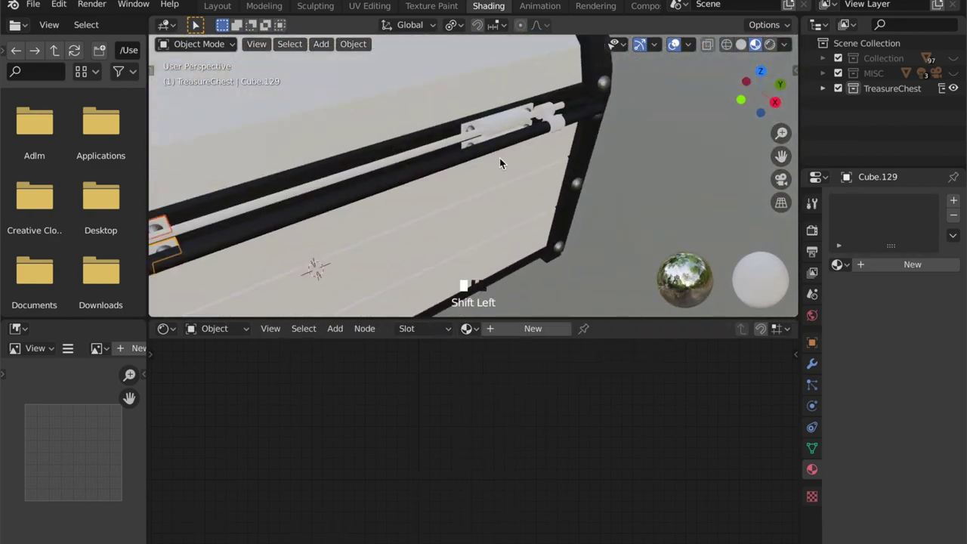
shift+click(509, 132)
key(ctrl+l)
click(511, 133)
Link the dark metal material to the hinge knuckles and the long strip between the rear hinges.
shift+click(563, 64)
middle_drag(563, 64, 712, 136)
shift+click(604, 84)
shift+click(457, 205)
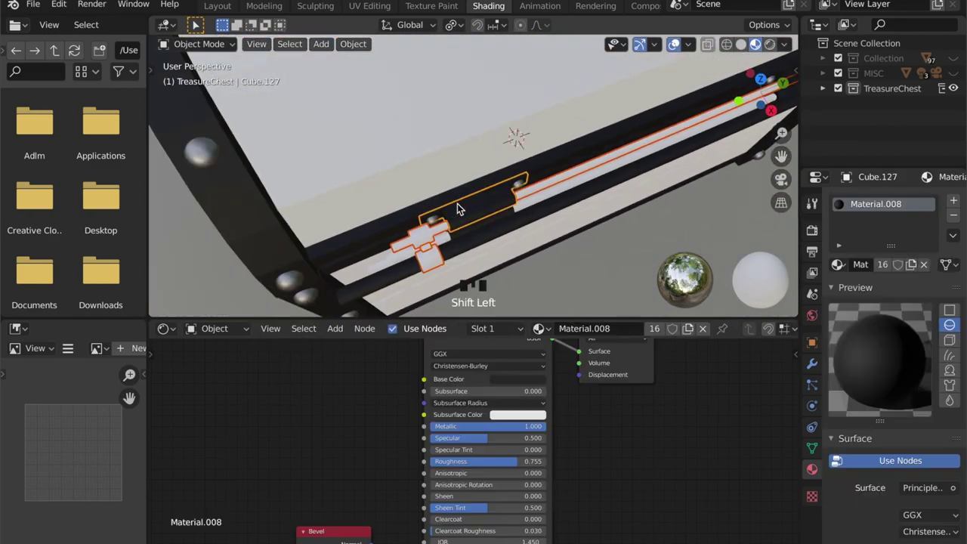
key(ctrl+l)
click(458, 207)
Give the wooden lid a new material with a brown base colour of hue 0.066, saturation 0.836 and value 0.502.
middle_drag(458, 206, 506, 192)
scroll(507, 192, up, 3)
shift+click(535, 94)
click(492, 328)
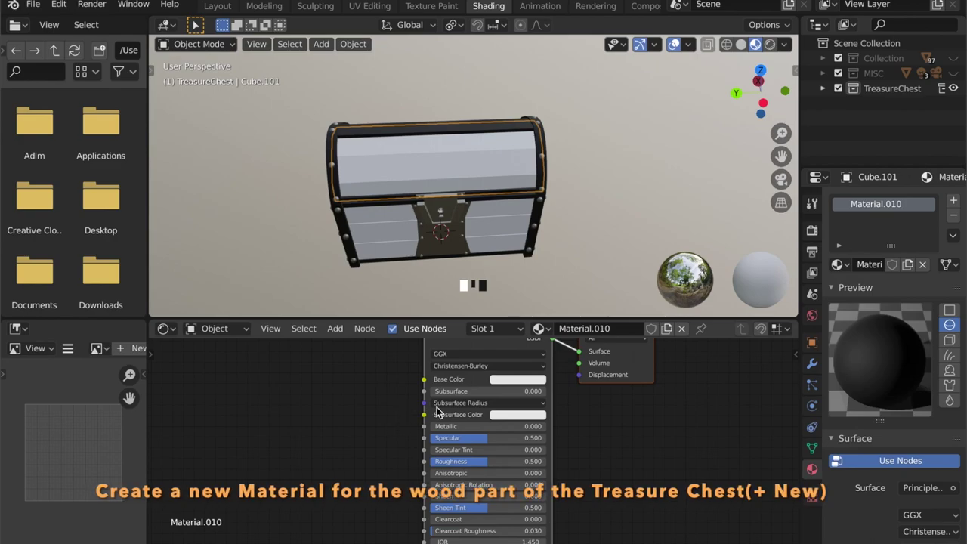
scroll(516, 382, down, 1)
click(516, 386)
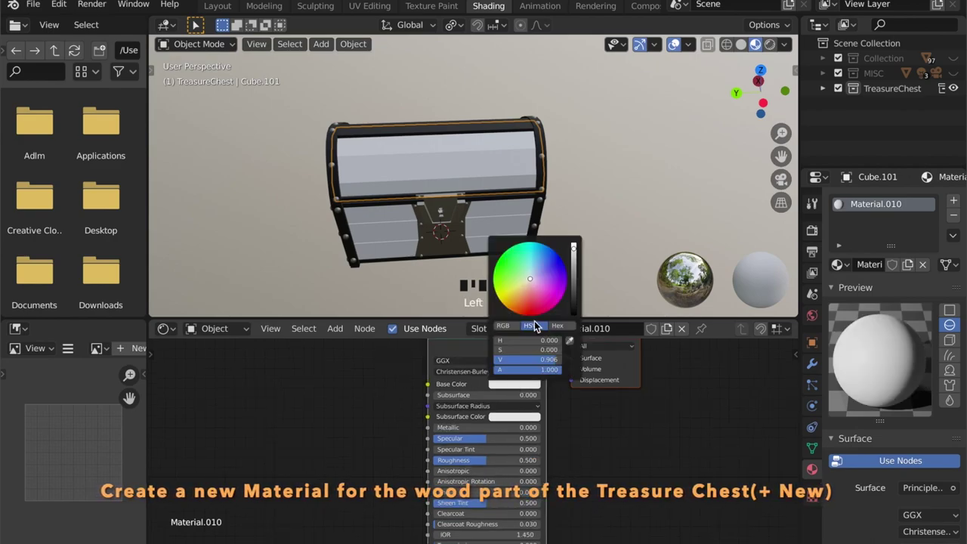
drag(529, 283, 514, 306)
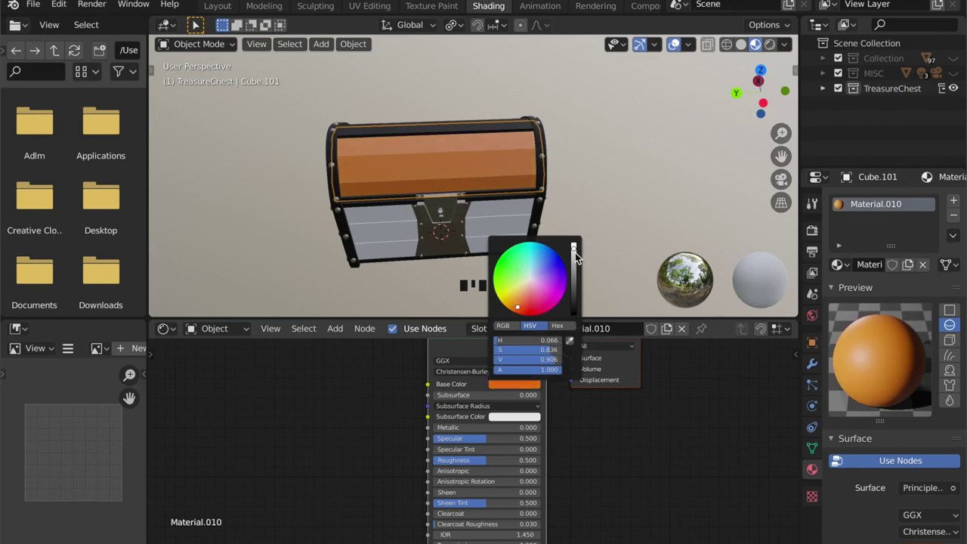
drag(574, 251, 574, 277)
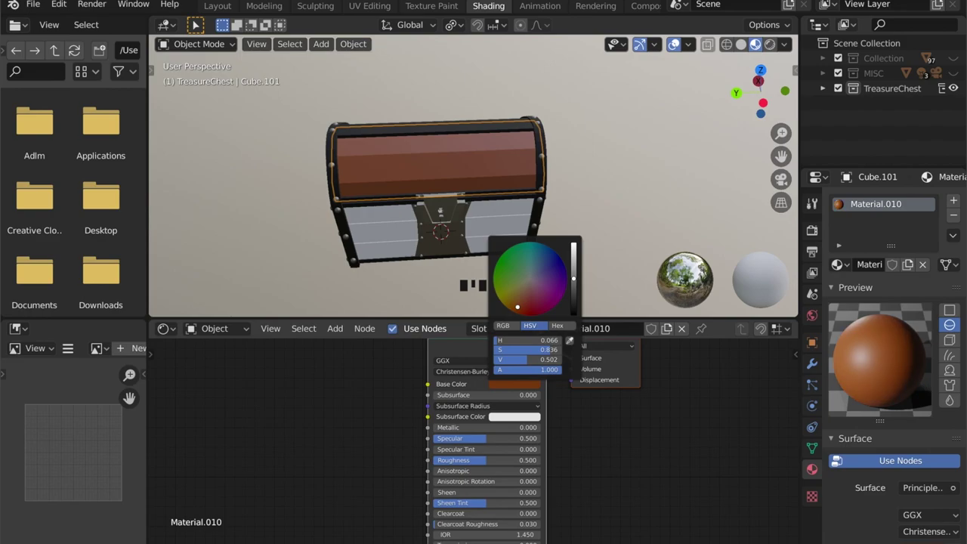
Link the lid's brown wood material to the wooden body of the chest.
click(393, 229)
shift+click(385, 146)
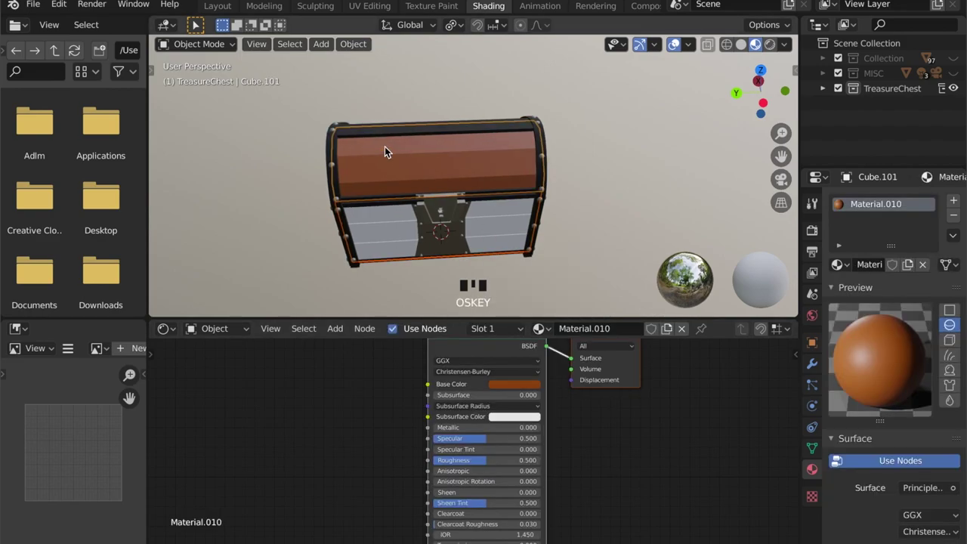
key(ctrl+l)
click(384, 146)
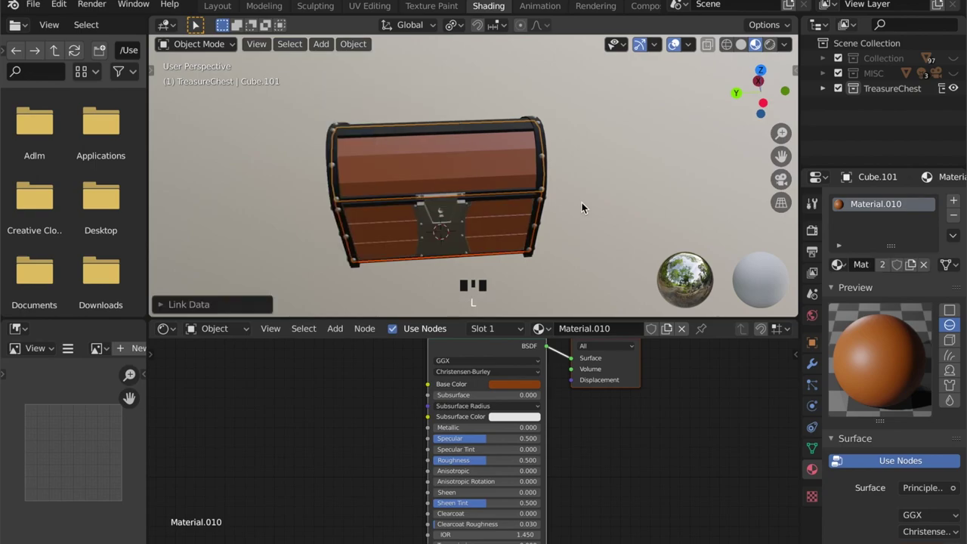
middle_drag(557, 223, 588, 205)
scroll(512, 209, up, 2)
scroll(647, 208, down, 2)
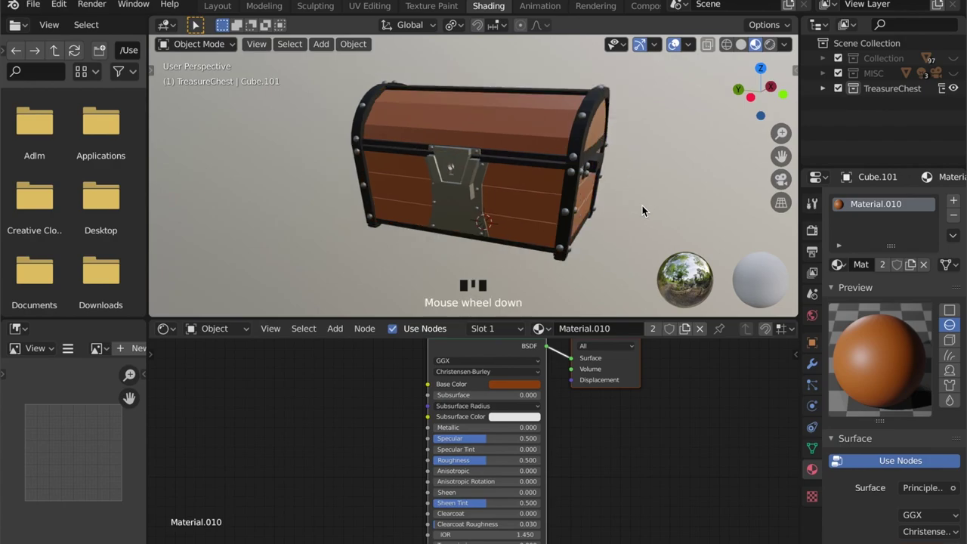
Add a Bevel node to the brown wood material and connect it to the Normal input of the Principled BSDF.
scroll(410, 401, down, 3)
key(shift+a)
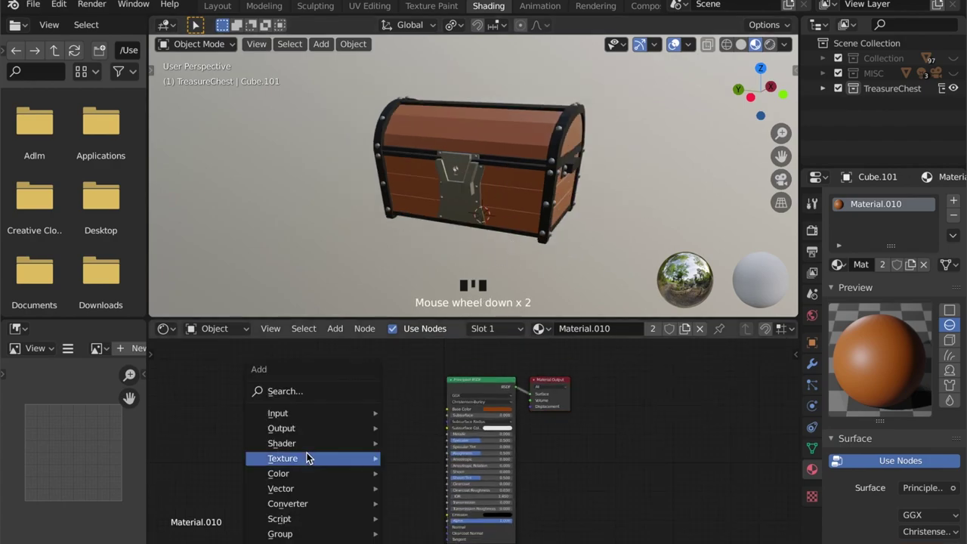
click(305, 395)
text(bev)
key(Return)
click(399, 527)
shift+middle_drag(398, 526, 399, 418)
scroll(384, 457, up, 4)
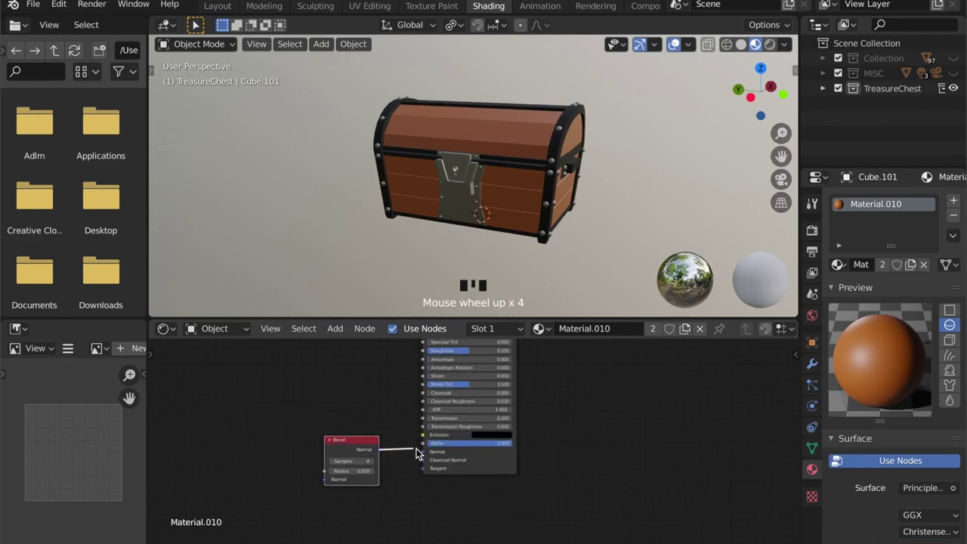
drag(426, 456, 423, 452)
Add a Bevel node to the lock's metal material and connect it to the Normal input of the Principled BSDF.
click(463, 171)
key(shift+a)
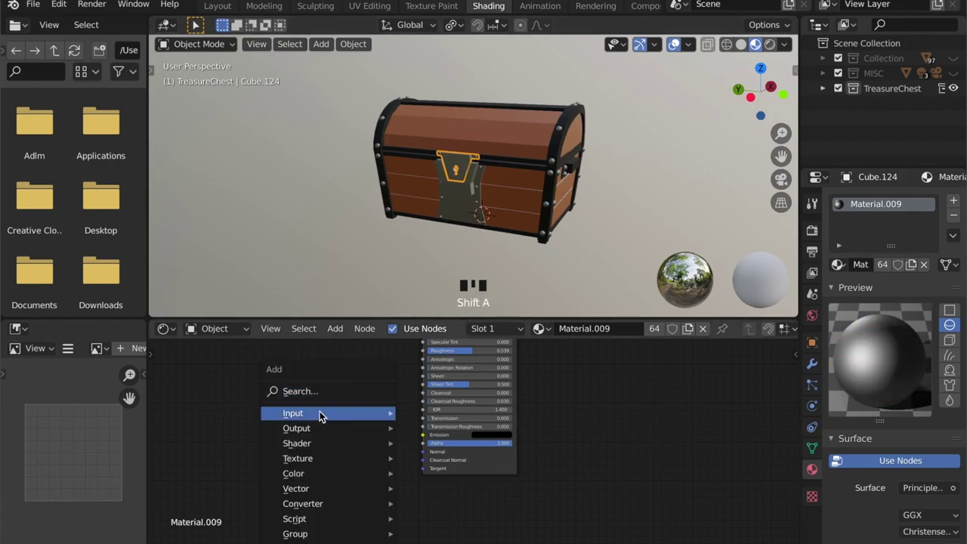
click(308, 389)
text(bev)
key(Return)
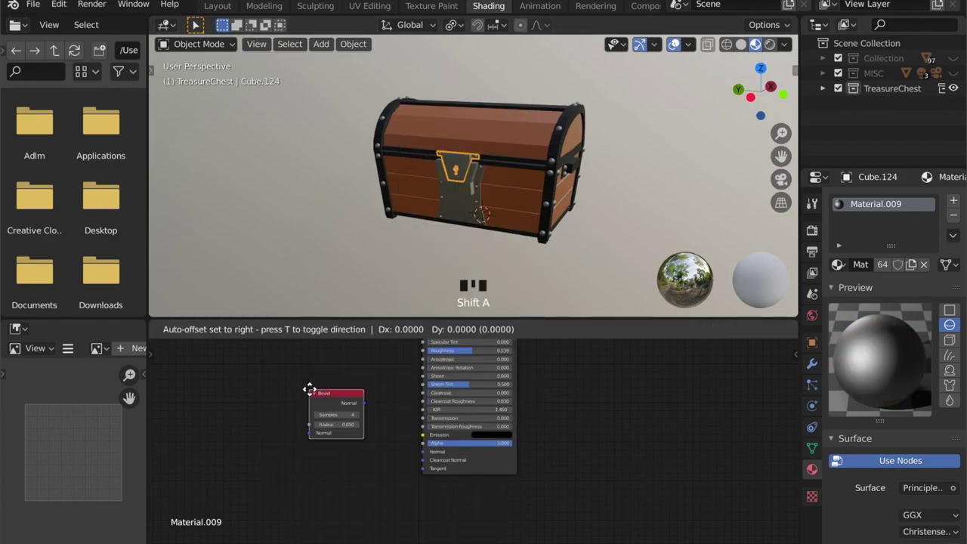
click(384, 452)
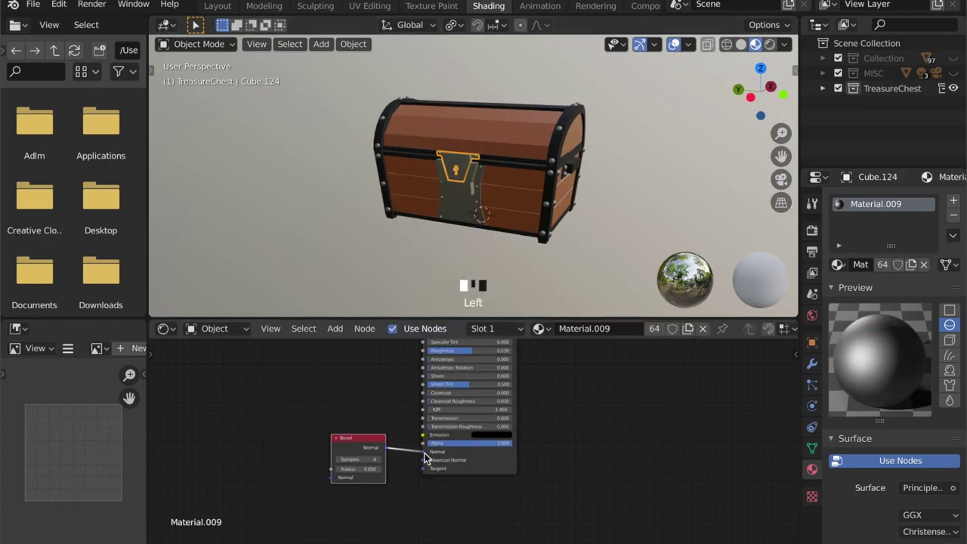
scroll(470, 218, up, 4)
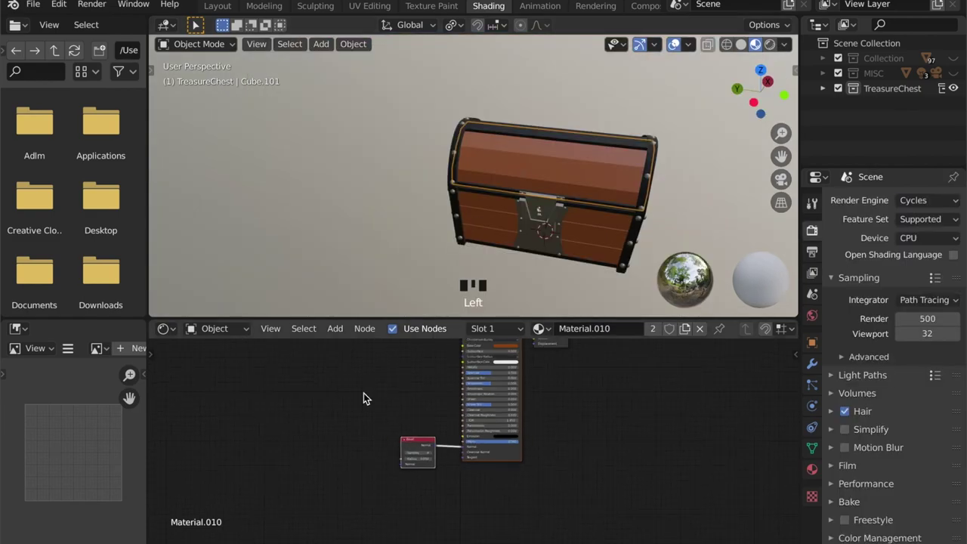
Add an Image Texture node to the lid's wood material and connect its color to the Base Color input.
key(shift+a)
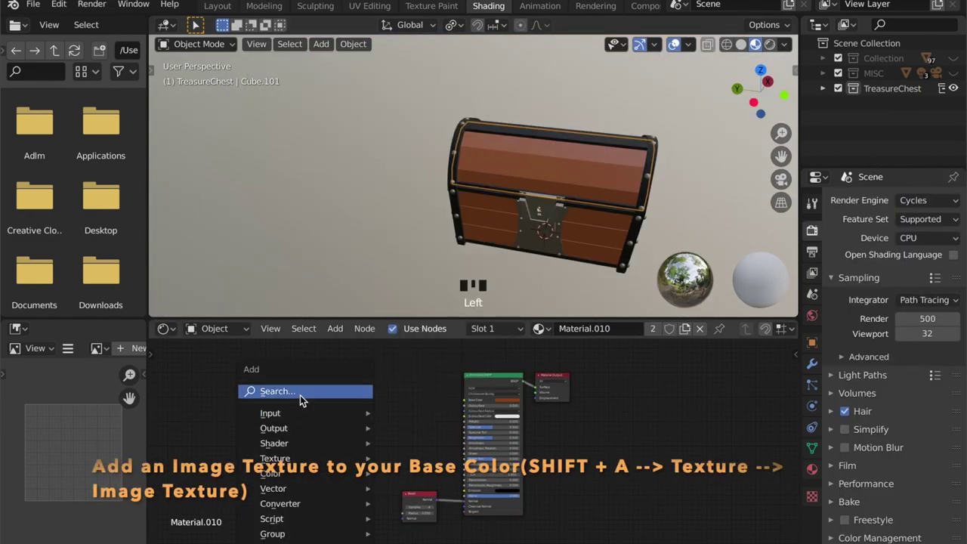
text(text)
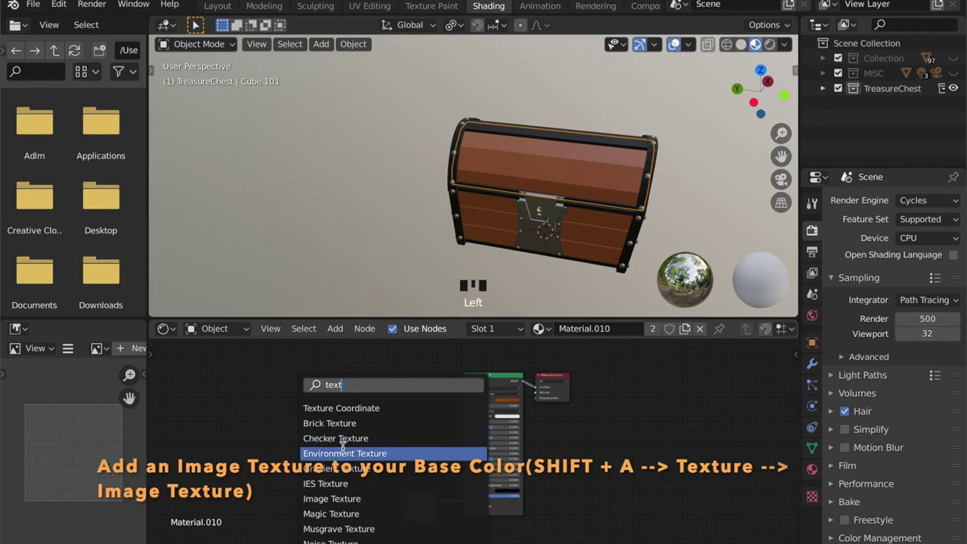
click(337, 495)
click(290, 372)
drag(346, 384, 464, 399)
Load the wood parquet albedo image from the Textures/WoodFloor folder into the Image Texture node.
click(333, 394)
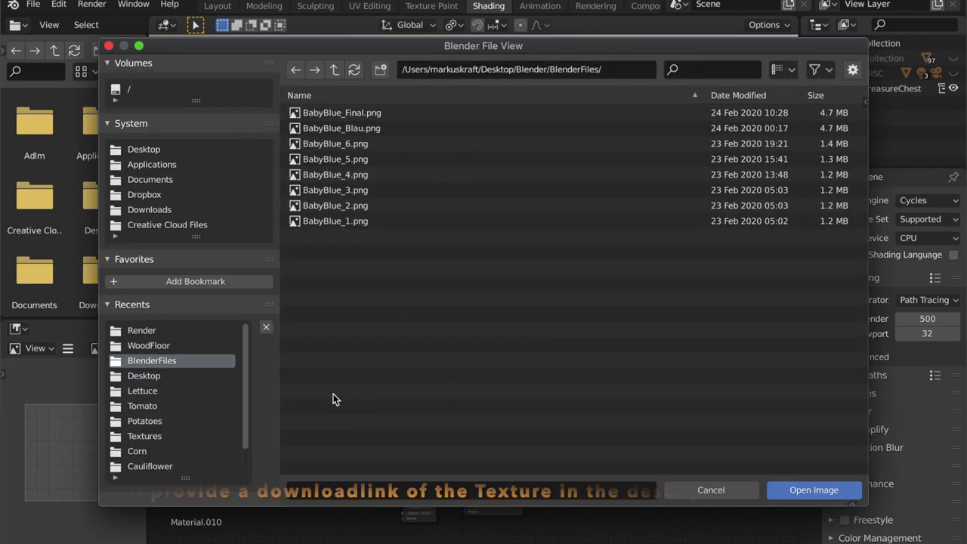
double_click(155, 435)
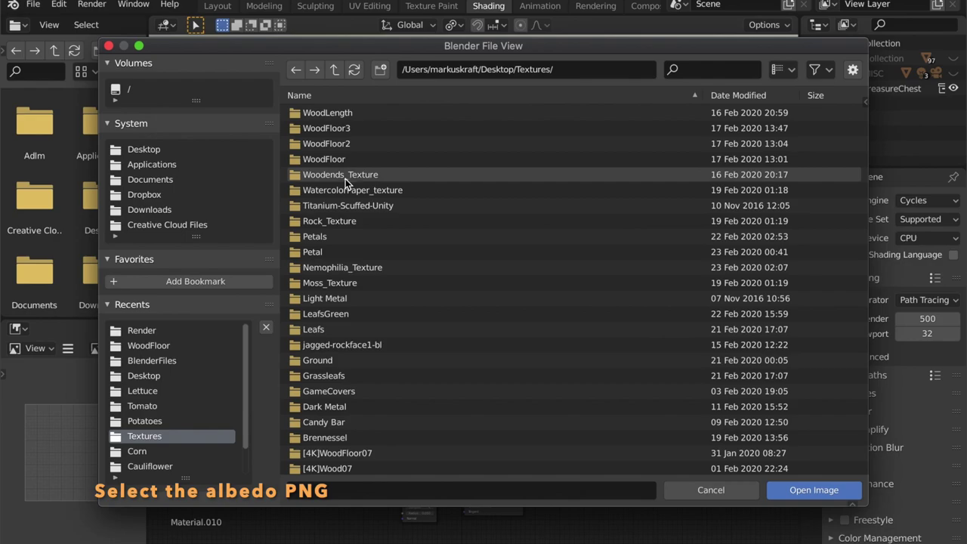
click(325, 159)
double_click(370, 159)
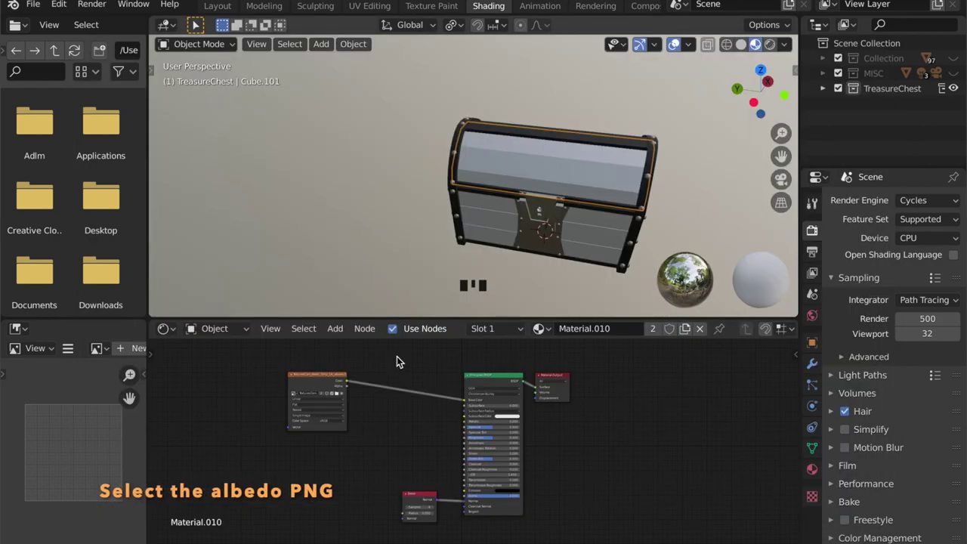
Enter Edit Mode on the wooden body of the chest with its front middle plank face selected.
scroll(571, 199, up, 4)
mouse_move(571, 199)
middle_down()
mouse_move(375, 203)
mouse_move(361, 160)
mouse_move(540, 168)
mouse_move(447, 177)
mouse_move(589, 188)
mouse_move(677, 169)
mouse_move(560, 212)
middle_up()
scroll(677, 168, down, 2)
click(556, 216)
key(Tab)
scroll(533, 210, up, 2)
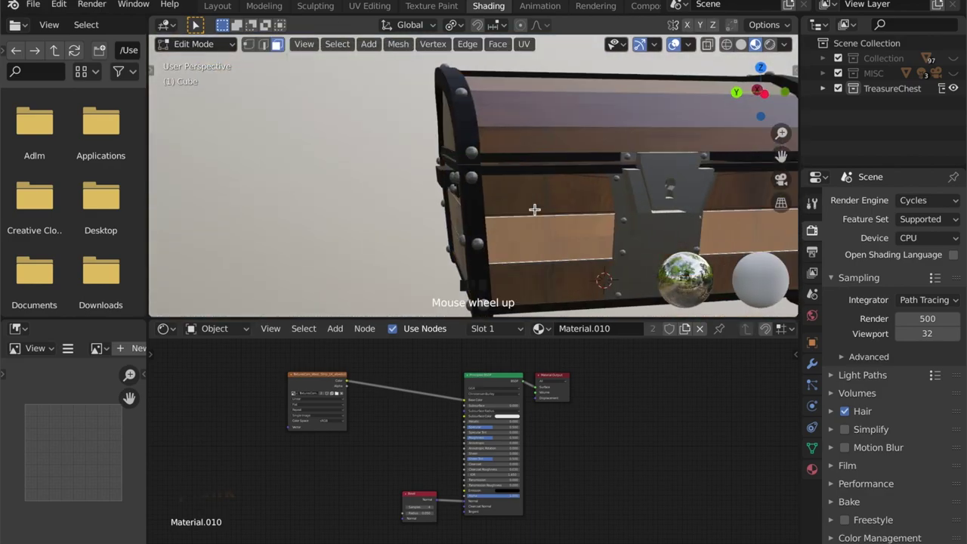
middle_drag(526, 210, 453, 189)
In the UV Editing workspace, scale the front plank's UVs along X and Y and fit them inside one texture plank.
click(369, 5)
scroll(539, 321, down, 2)
scroll(300, 360, down, 2)
shift+middle_drag(299, 361, 299, 302)
key(a)
key(s)
key(x)
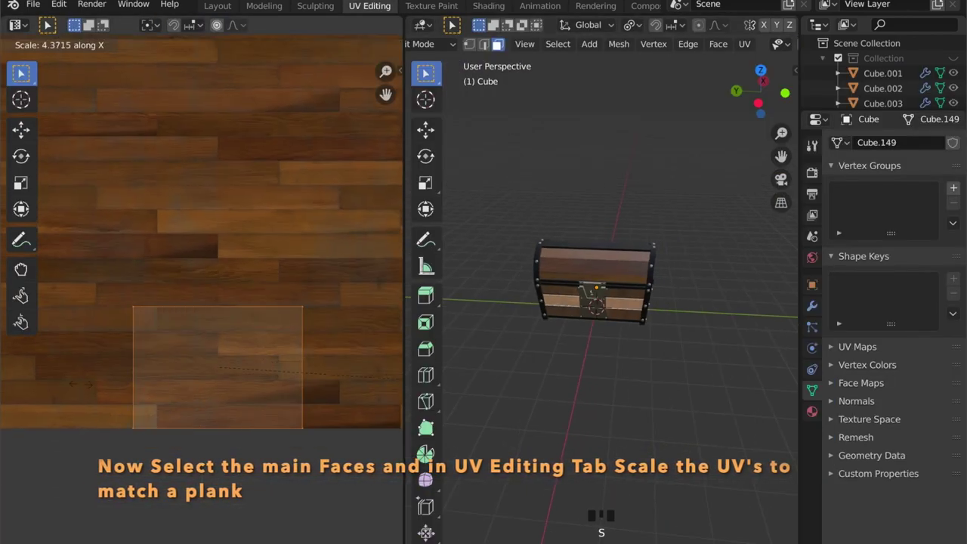
click(143, 383)
key(s)
key(y)
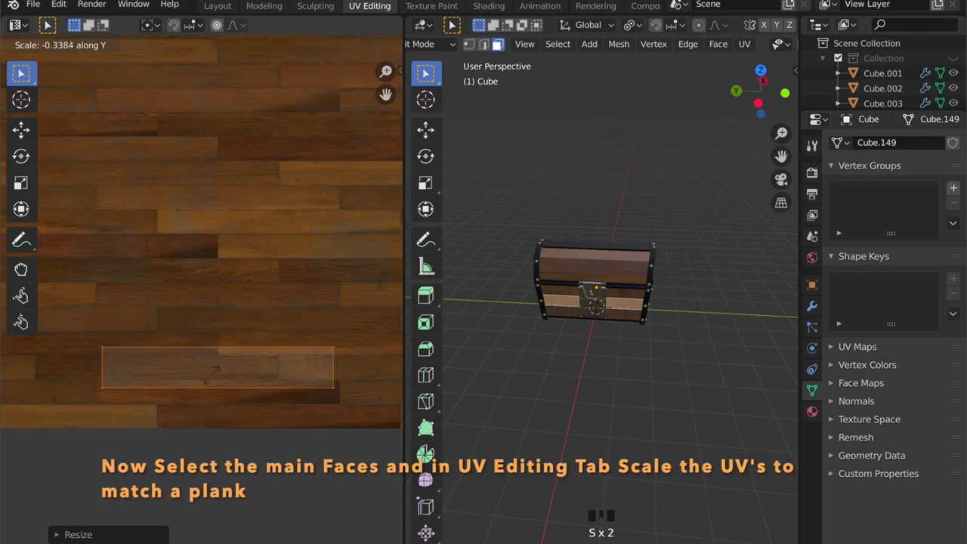
click(304, 383)
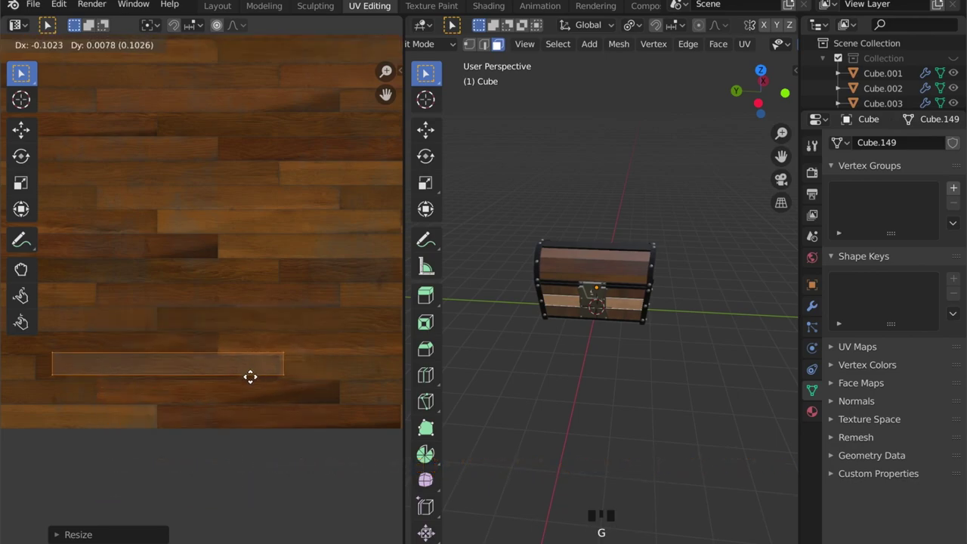
Rotate the UVs of the remaining front planks by 90 degrees and scale them to match planks in the wood texture.
scroll(567, 304, up, 8)
click(472, 336)
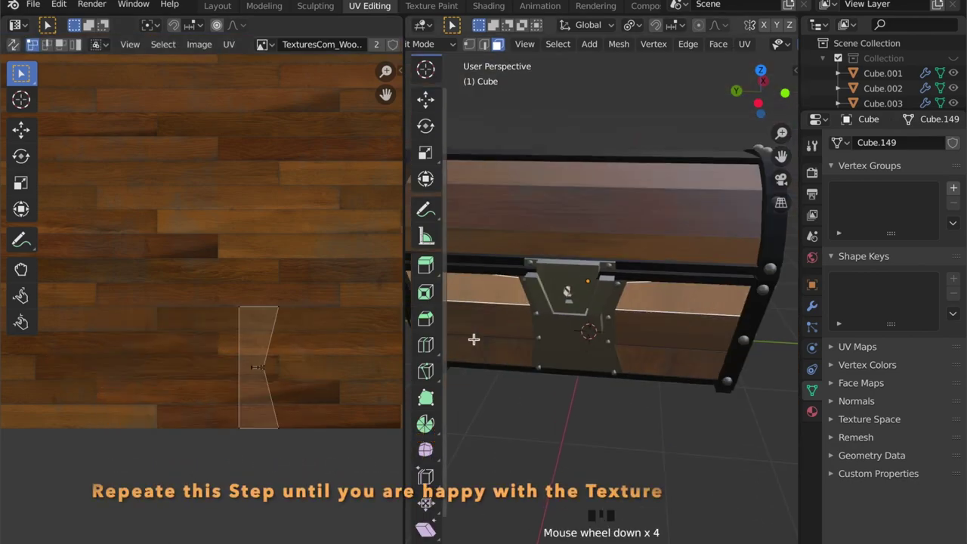
shift+click(723, 263)
scroll(290, 346, down, 3)
key(a)
key(r)
key(9)
key(0)
key(Return)
scroll(289, 347, up, 3)
key(s)
key(y)
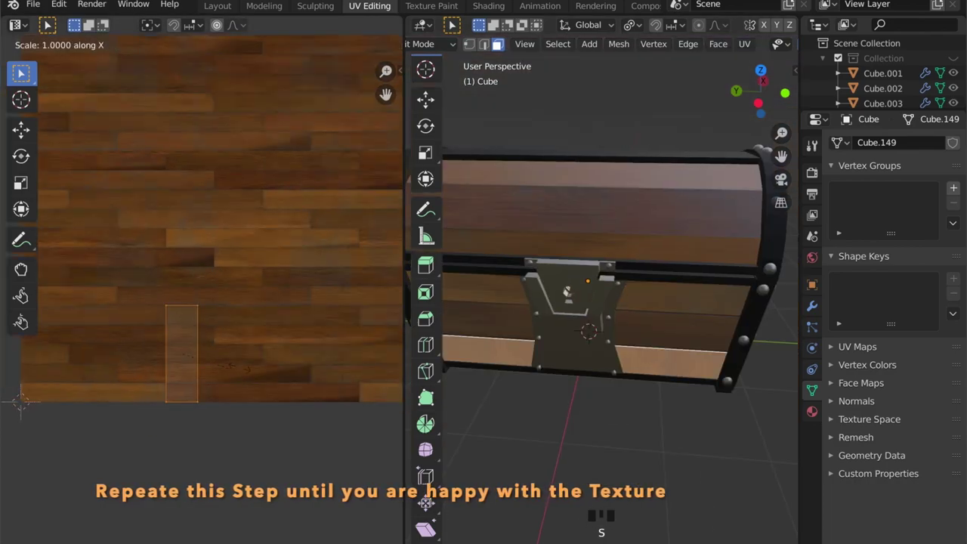
Scale the UVs of the upper planks on the handle side and the back to fit planks of the wood texture.
middle_drag(604, 287, 597, 302)
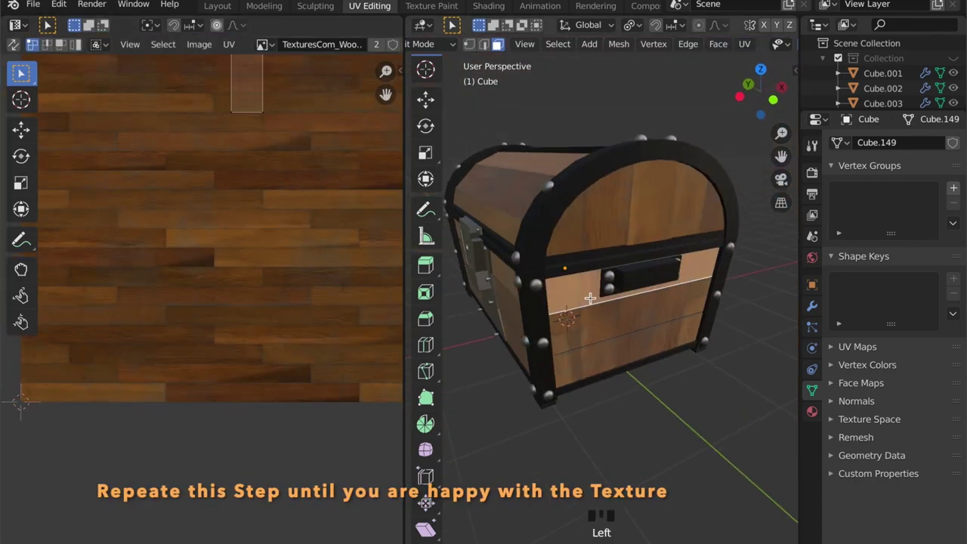
scroll(250, 179, down, 3)
key(s)
key(y)
click(250, 179)
key(s)
key(y)
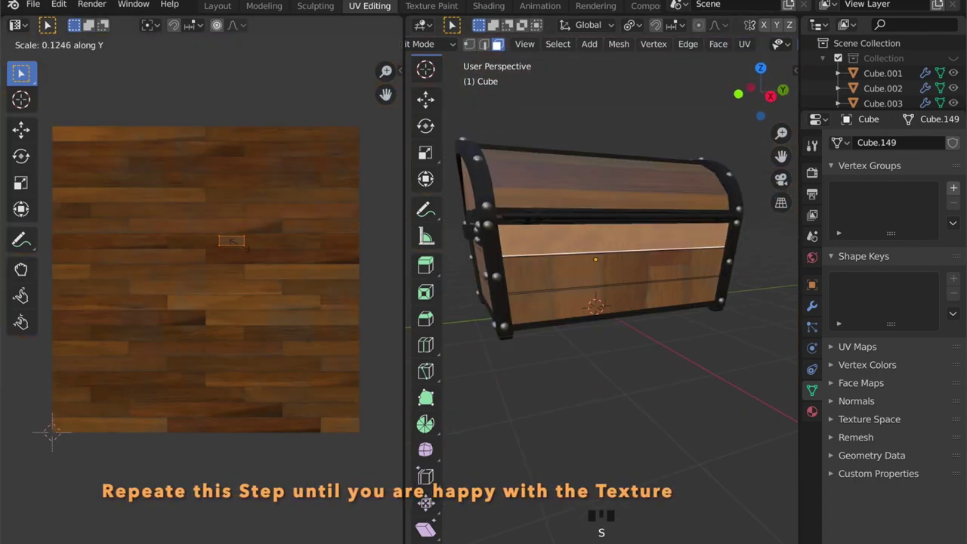
key(x)
click(242, 226)
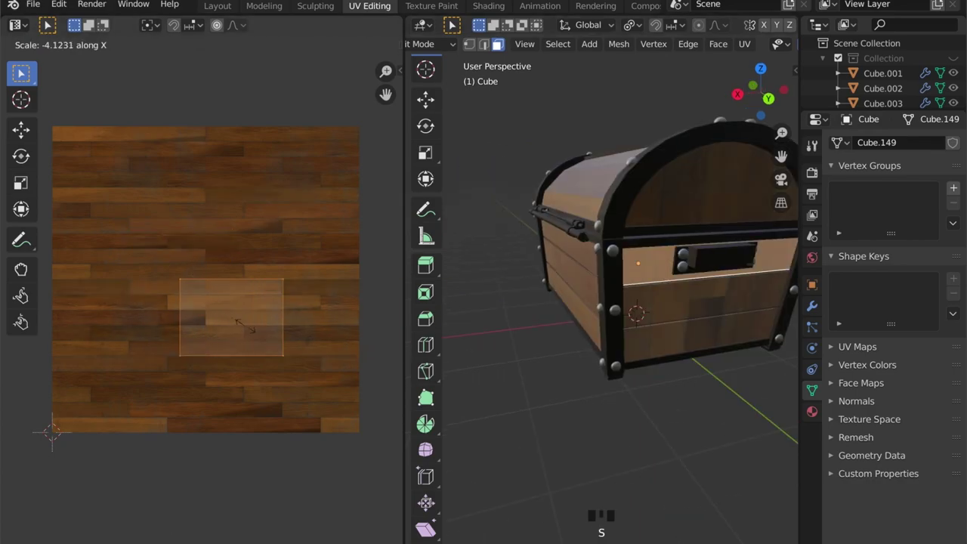
Scale the UVs of the top plank on the opposite handle side along X and Y and fit them inside one texture plank.
click(245, 332)
key(s)
key(x)
key(y)
scroll(701, 345, up, 4)
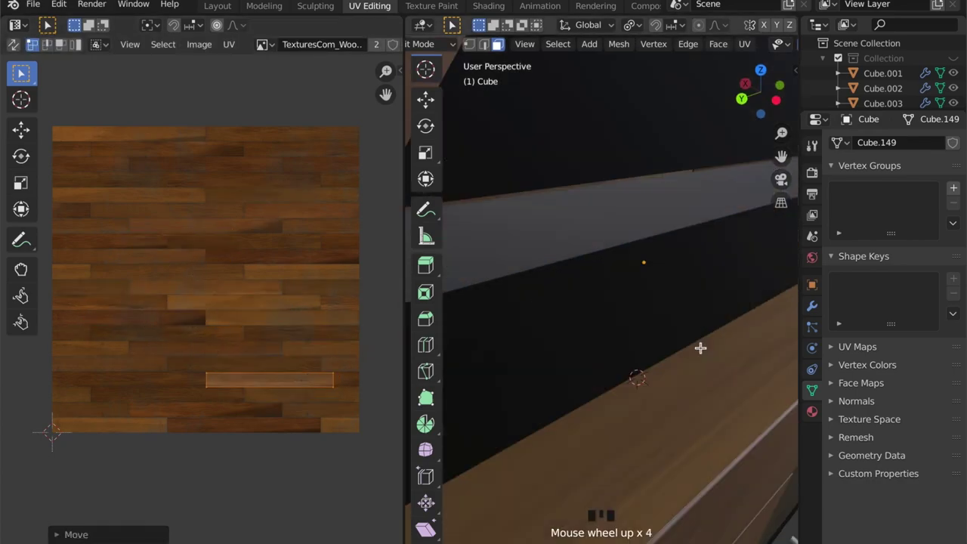
middle_drag(701, 345, 596, 362)
scroll(596, 363, down, 5)
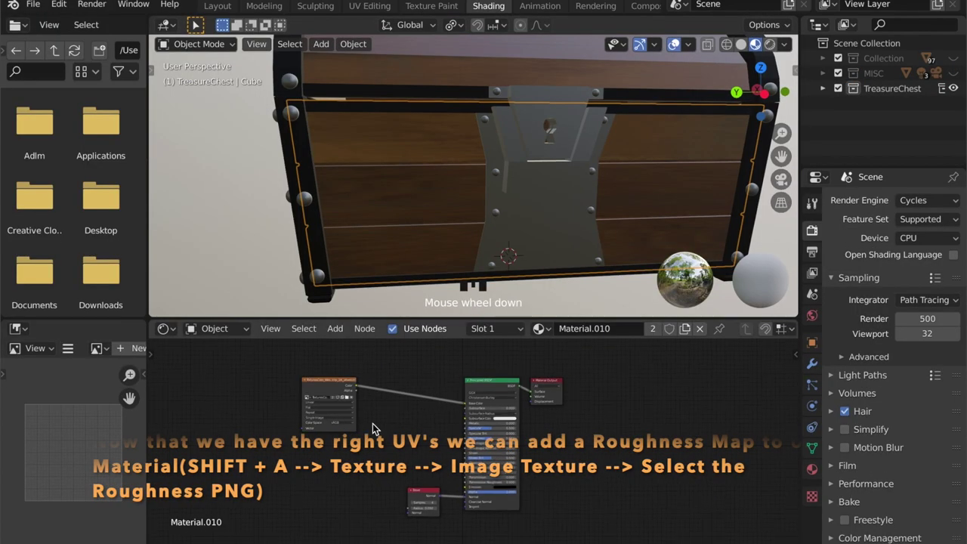
Move the albedo texture node up in the Shading workspace and add a second Image Texture node below it.
key(g)
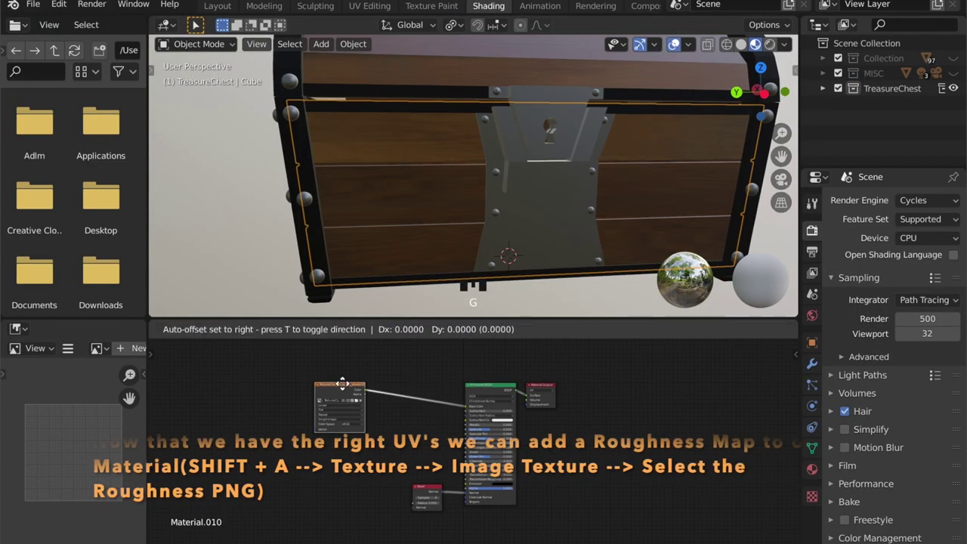
key(shift+a)
mouse_move(289, 489)
mouse_move(274, 459)
click(429, 319)
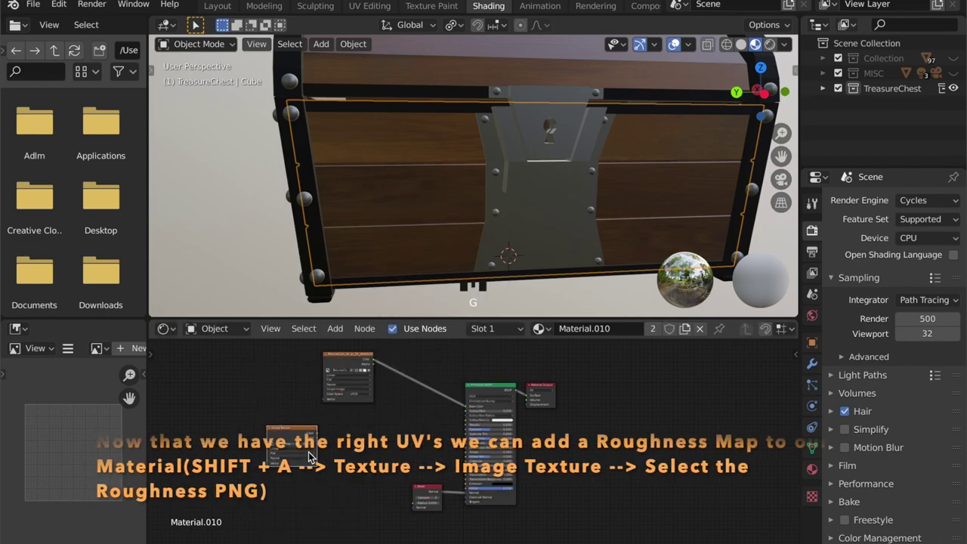
Load TexturesCom_Wood_ParquetStrip_1K_roughness.tif from the WoodFloor folder into the new texture node and connect its color to Roughness.
click(303, 444)
double_click(175, 331)
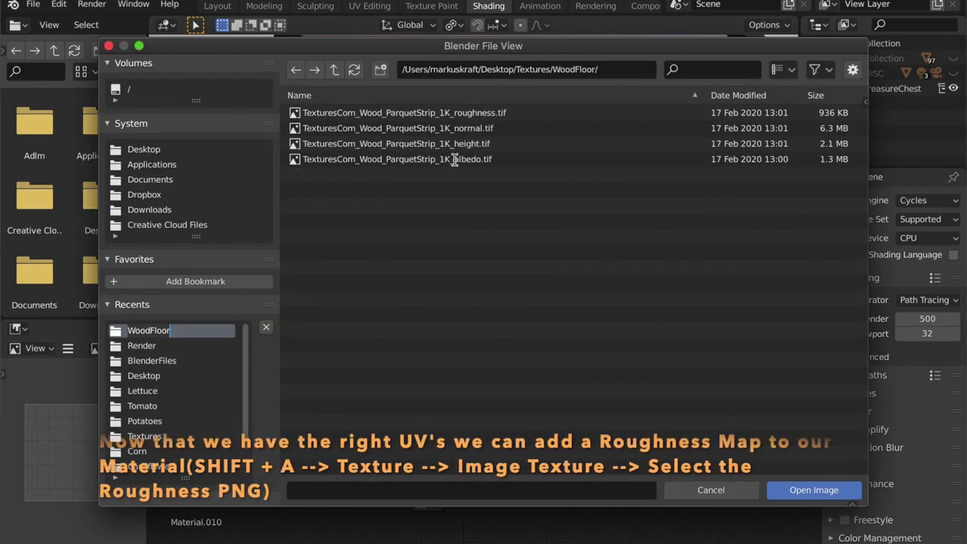
double_click(403, 112)
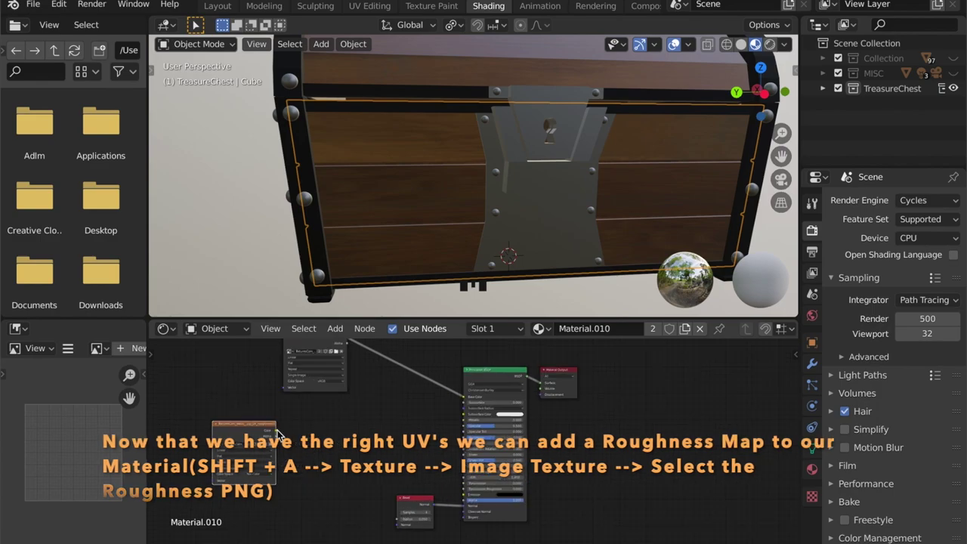
click(268, 428)
scroll(276, 457, down, 2)
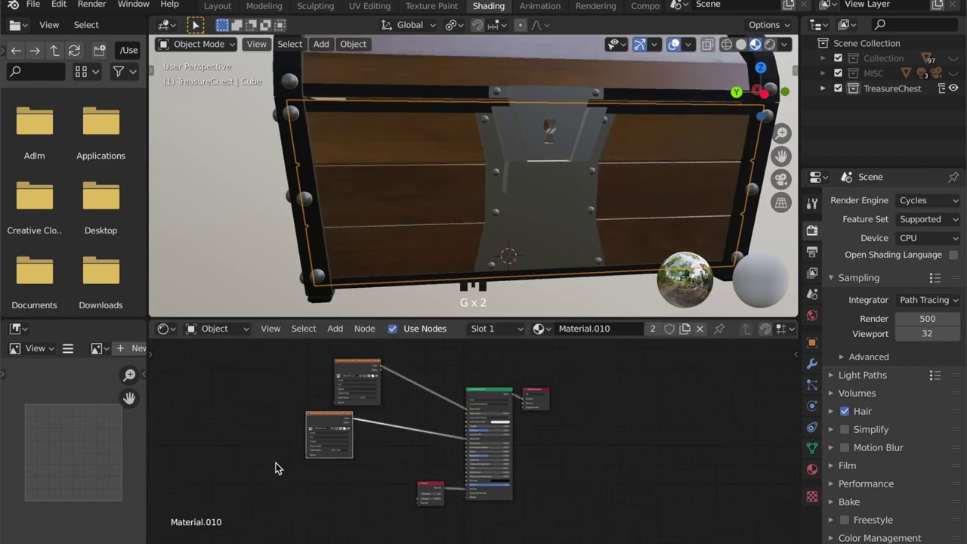
Insert a Bump node between the Bevel node and the Principled BSDF's Normal input, and move the Bevel node below it.
key(shift+a)
text(bump)
key(Return)
click(449, 452)
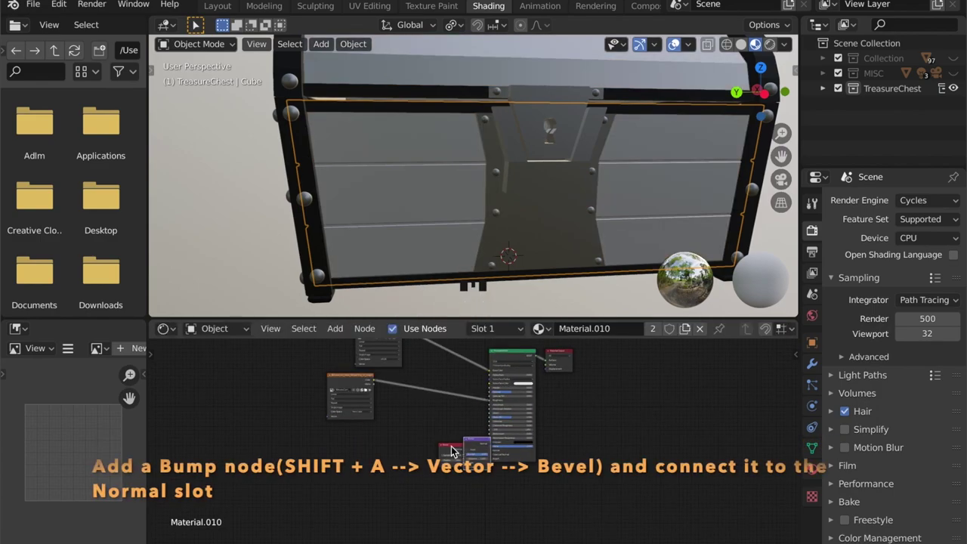
drag(451, 444, 452, 487)
Add a third Image Texture node and place it below the roughness texture node.
key(shift+a)
mouse_move(345, 458)
click(475, 302)
click(311, 444)
key(g)
click(343, 458)
Load TexturesCom_Wood_ParquetStrip_1K_height.tif from the WoodFloor folder into the third texture node and connect its color to the Bump's Height.
click(334, 457)
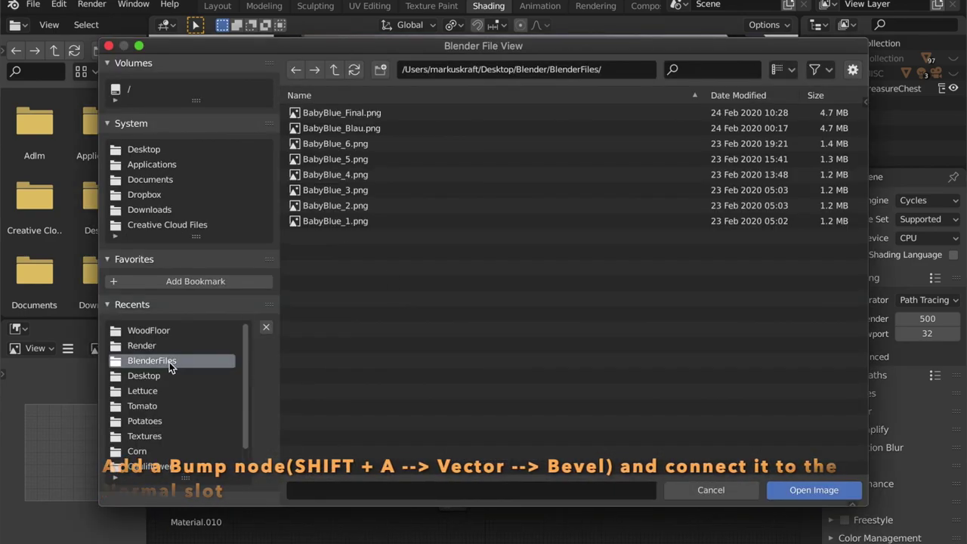
double_click(149, 330)
double_click(469, 145)
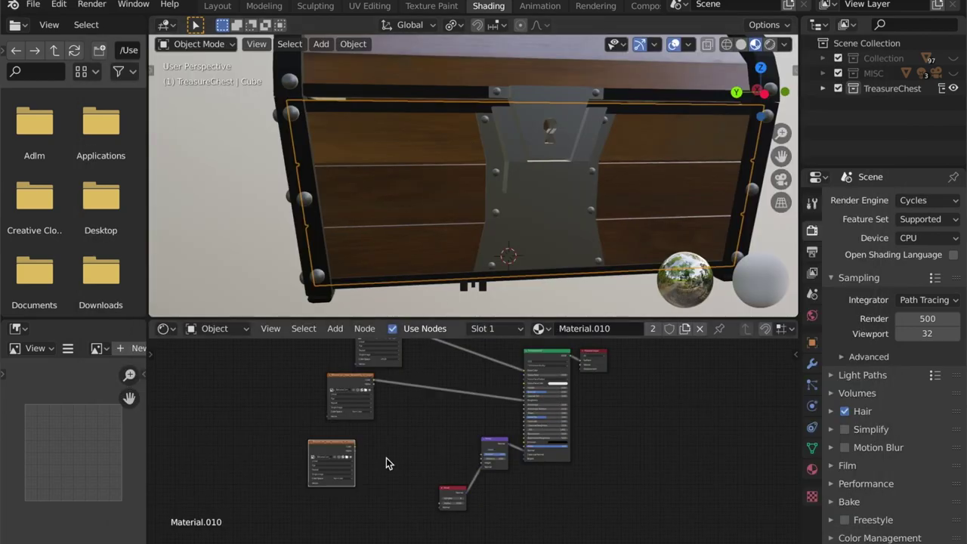
scroll(295, 458, up, 4)
drag(436, 483, 486, 471)
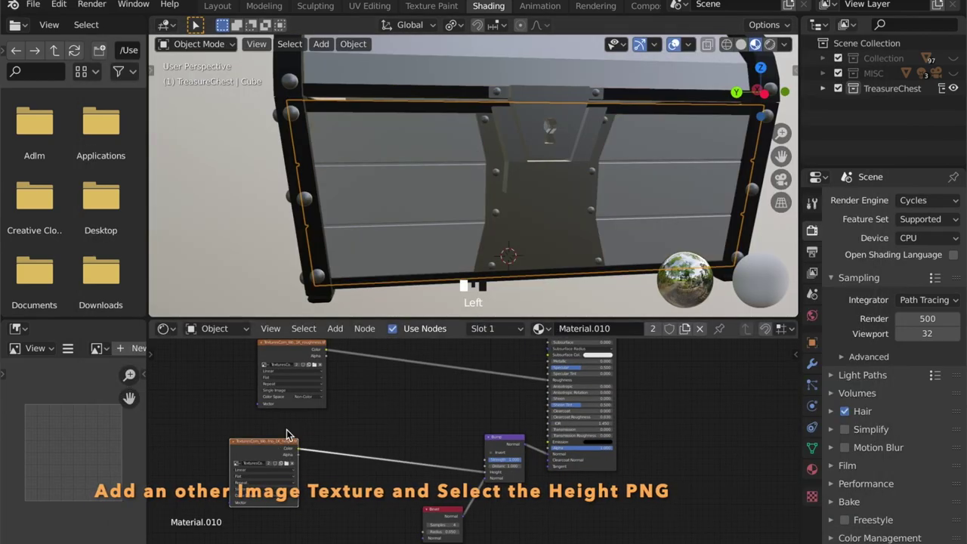
Duplicate the height texture node below the original and load TexturesCom_Wood_ParquetStrip_1K_normal.tif into the copy.
key(g)
key(g)
click(305, 418)
key(shift+d)
click(306, 495)
middle_drag(352, 505, 344, 448)
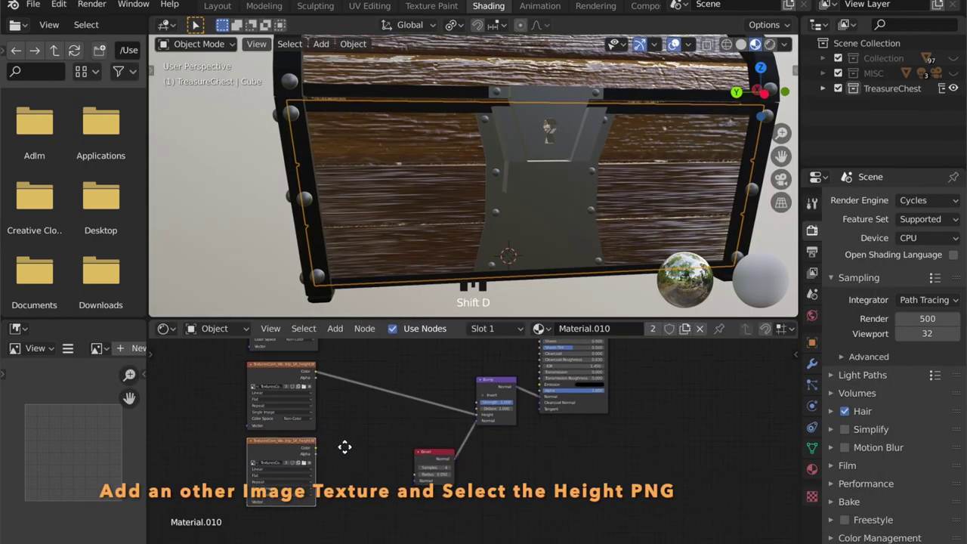
click(344, 446)
click(304, 459)
double_click(466, 125)
Move the Bevel node aside, add a Normal Map node and connect it to the Bump node's Normal input.
drag(447, 453, 425, 473)
key(shift+a)
text(norm)
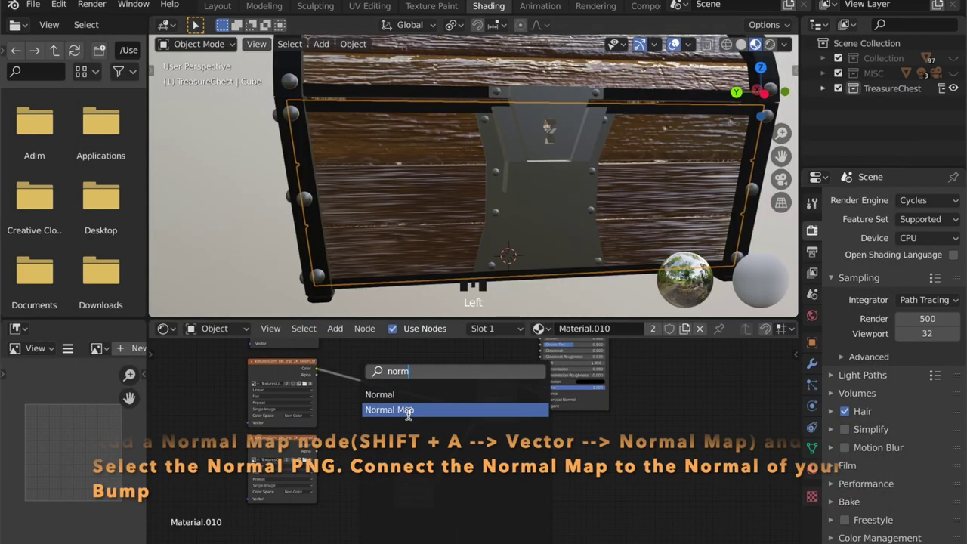
click(408, 410)
click(441, 422)
drag(445, 421, 479, 419)
Connect the normal texture's color to the Normal Map at strength 0.300 and set the Bump strength to about 0.258.
click(317, 445)
drag(317, 445, 405, 450)
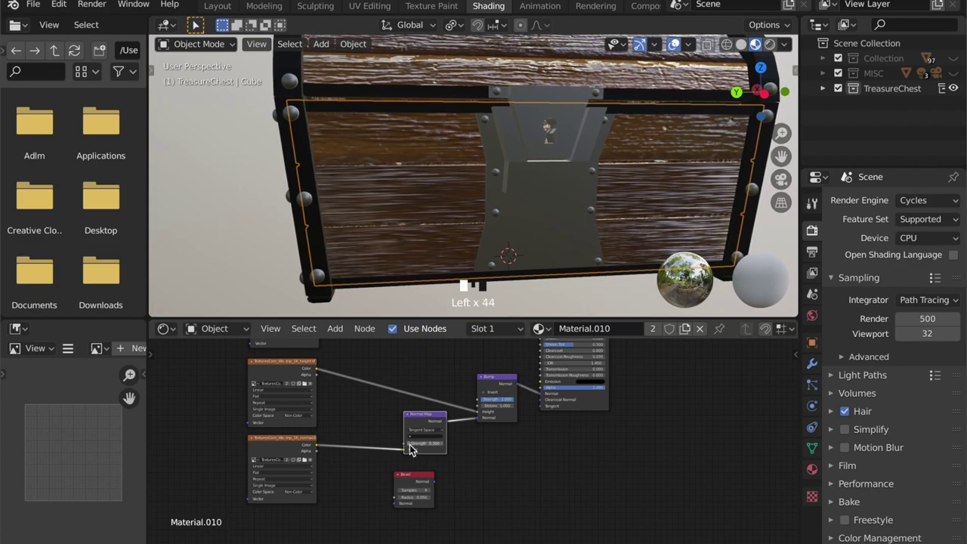
drag(505, 399, 481, 400)
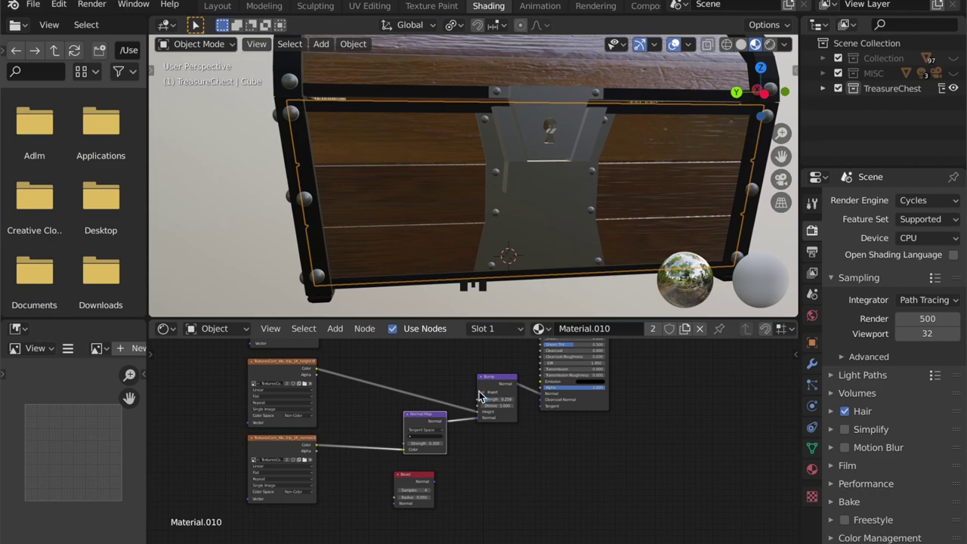
Insert a ColorRamp between the roughness texture and the shader's Roughness input and lighten its black stop to grey.
middle_drag(452, 389, 455, 475)
scroll(450, 462, down, 3)
key(shift+a)
click(412, 390)
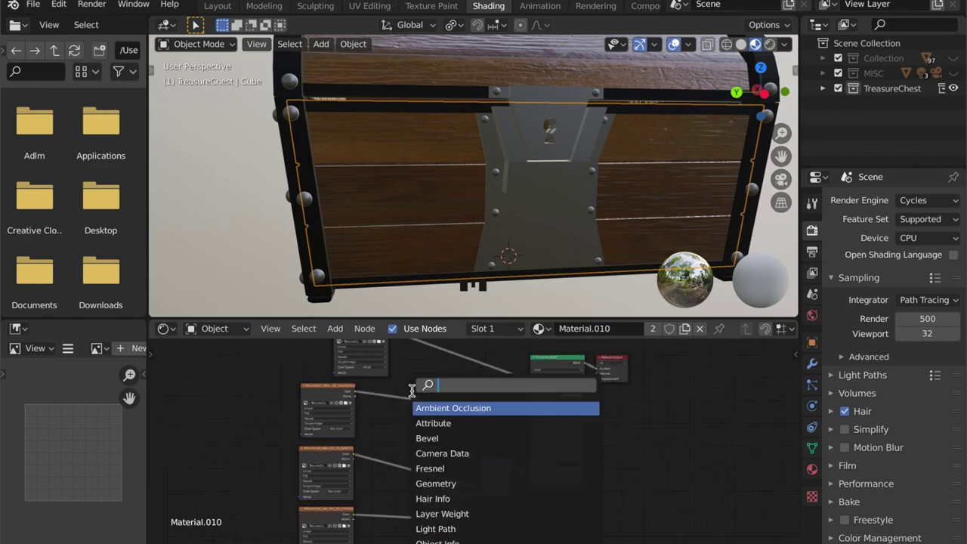
text(ramp)
key(Return)
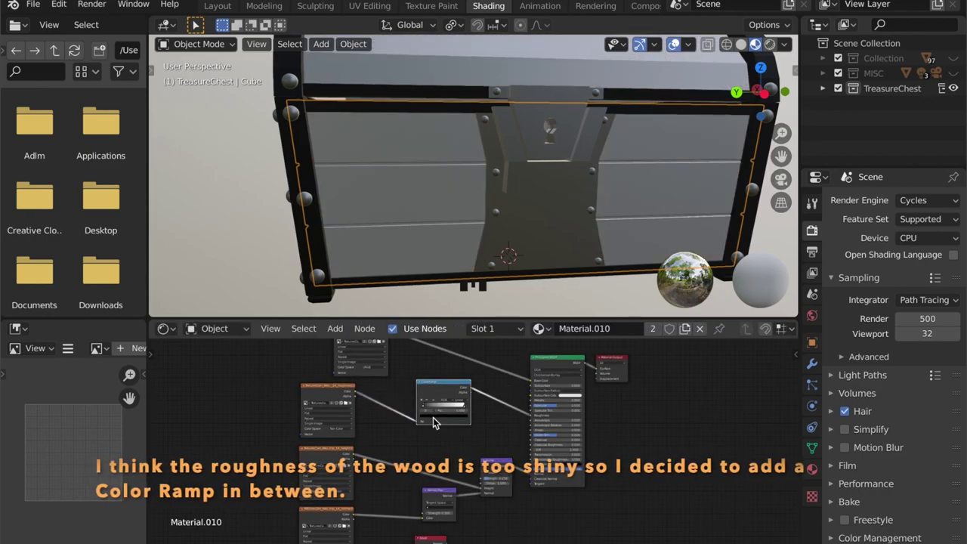
scroll(433, 417, up, 1)
click(433, 416)
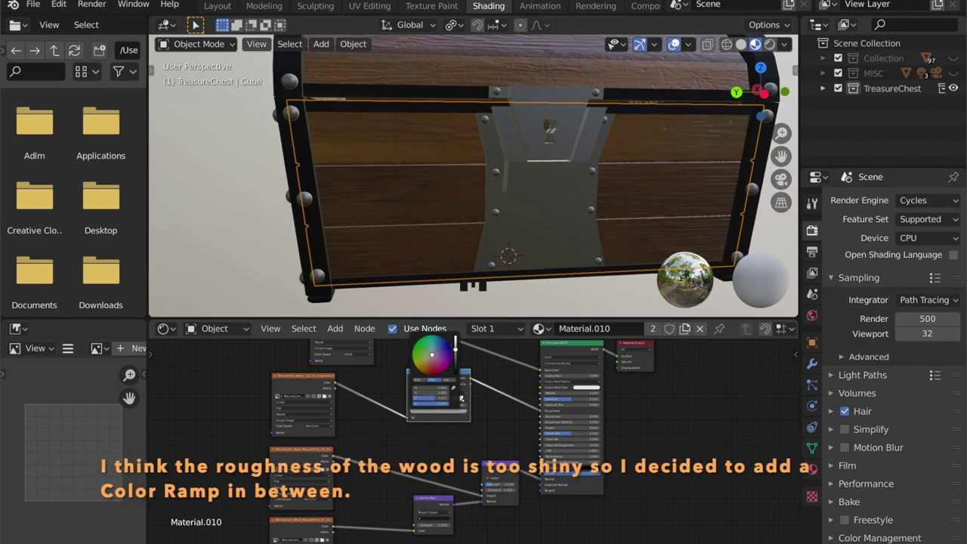
Inspect the textured chest from another angle in rendered and material preview shading.
scroll(640, 194, down, 3)
middle_drag(639, 194, 549, 235)
click(770, 45)
scroll(696, 134, down, 1)
click(754, 43)
middle_drag(671, 128, 642, 134)
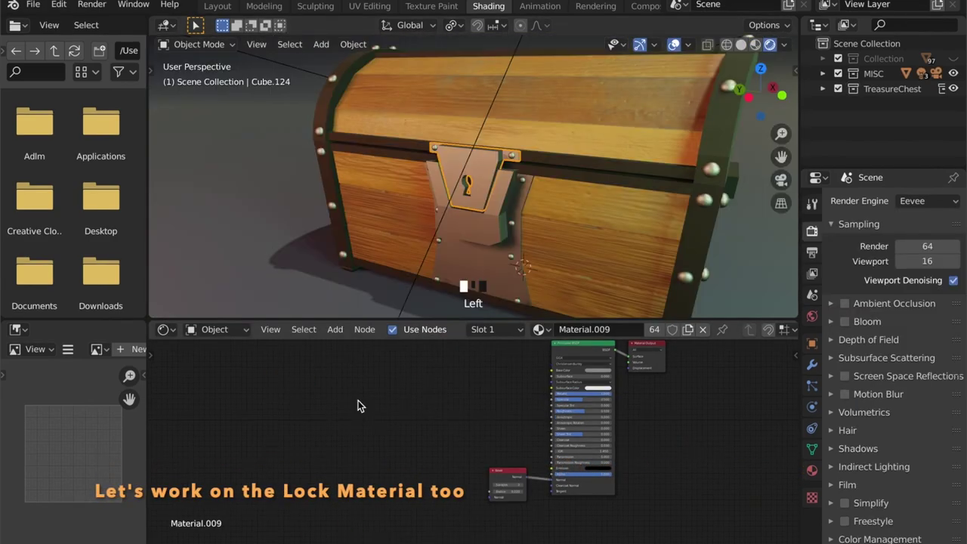
Add a Voronoi Texture node to the lock material, well clear of the Bevel node.
key(shift+a)
click(358, 393)
text(vor)
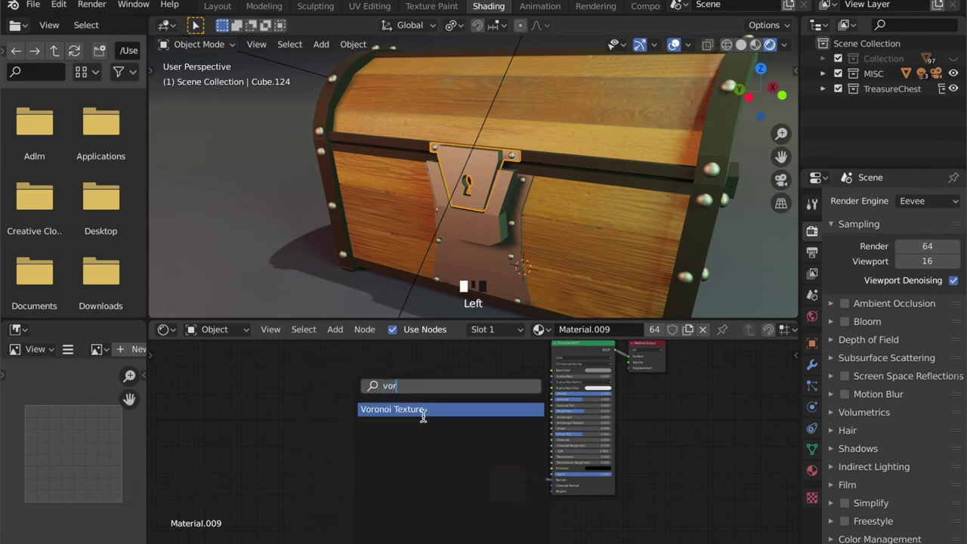
click(423, 408)
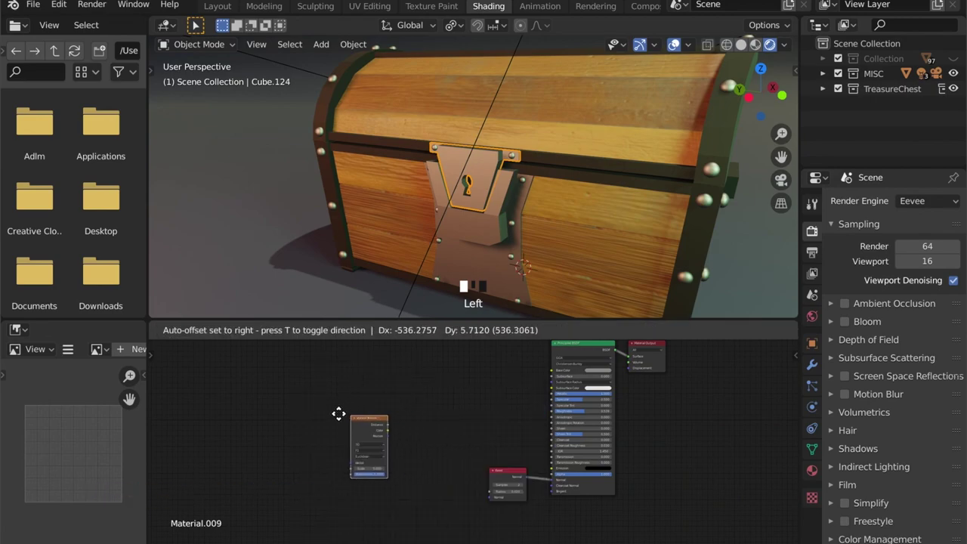
click(299, 422)
Add a Bump node, move the Bevel node clear, and insert the Bump between the Bevel and the shader's Normal input.
key(shift+a)
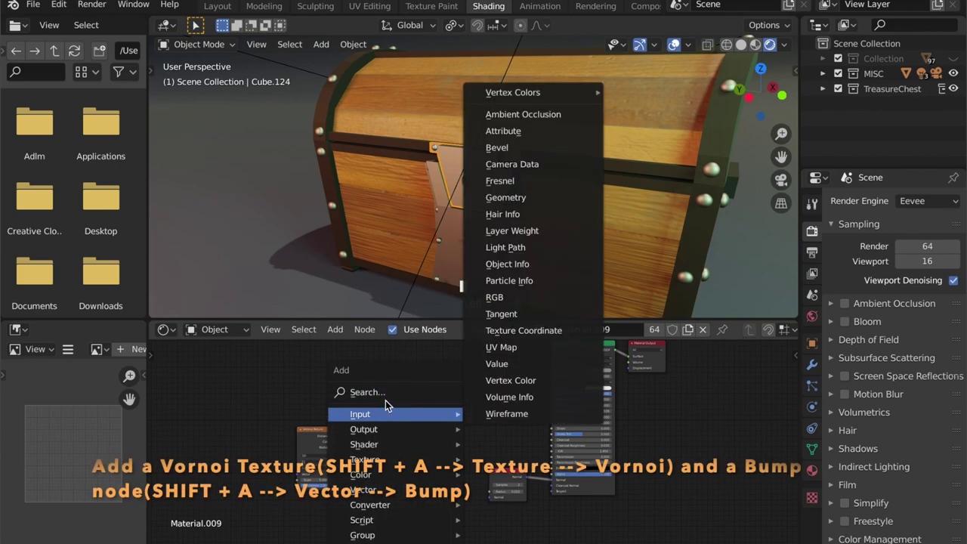
click(370, 392)
text(bum)
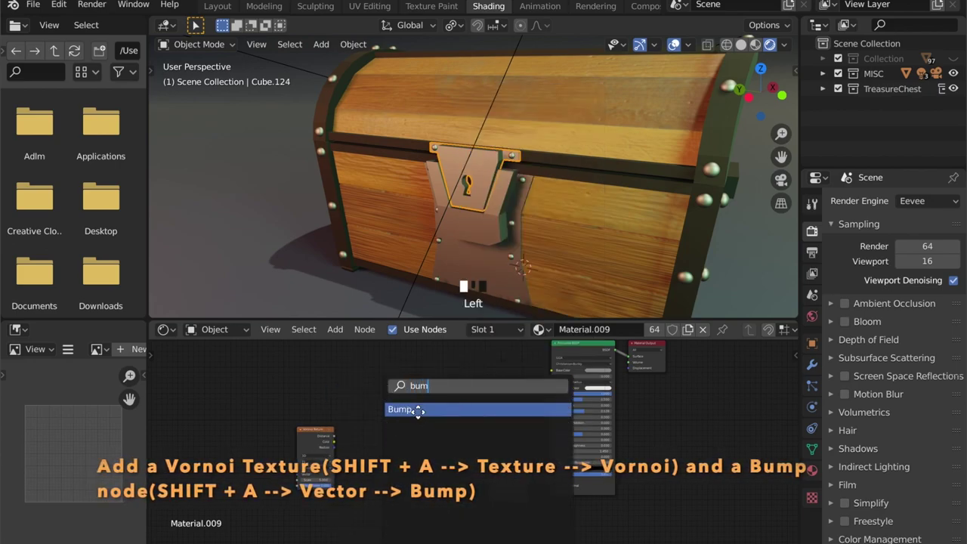
click(418, 409)
click(456, 444)
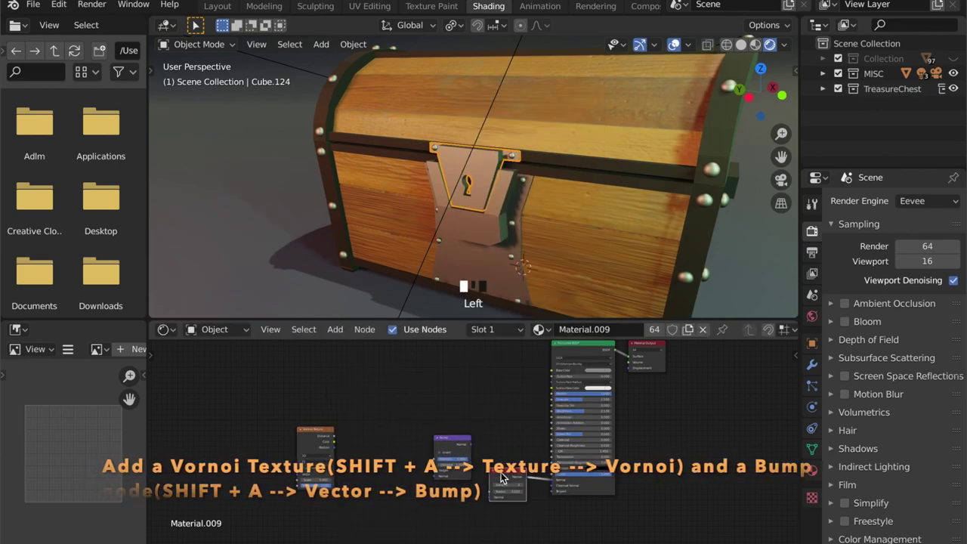
key(g)
click(451, 502)
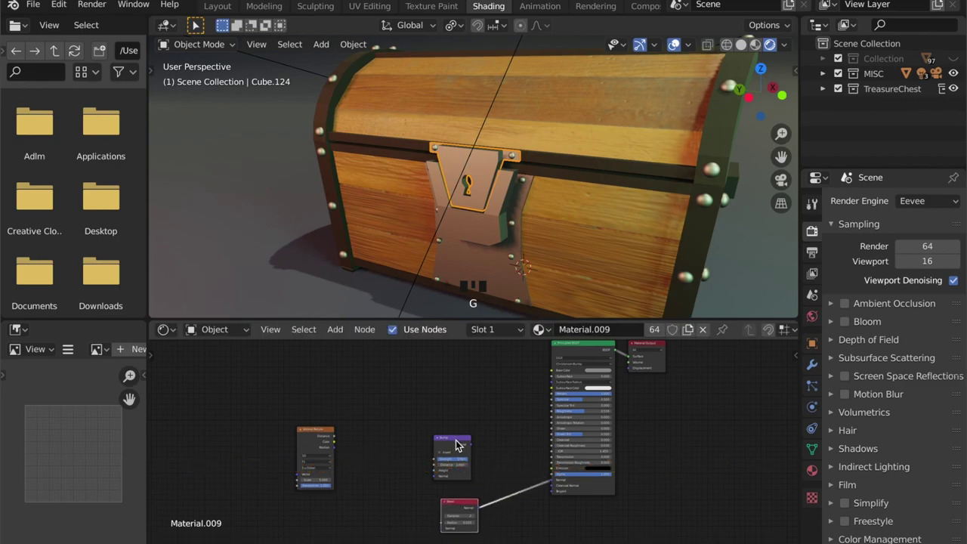
drag(456, 444, 520, 465)
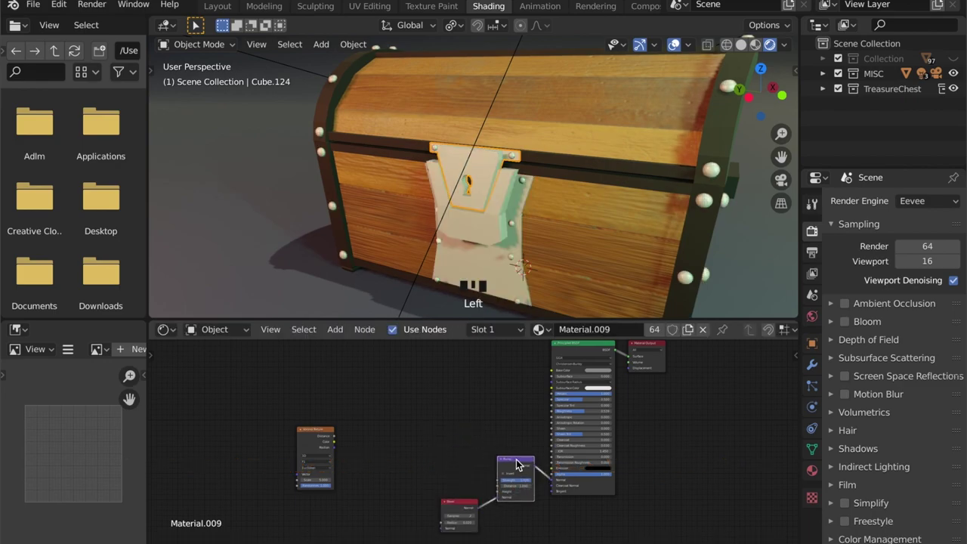
Add a ColorRamp node, connecting the Voronoi Distance to its Fac and its Color to the Bump's Height.
scroll(388, 455, up, 1)
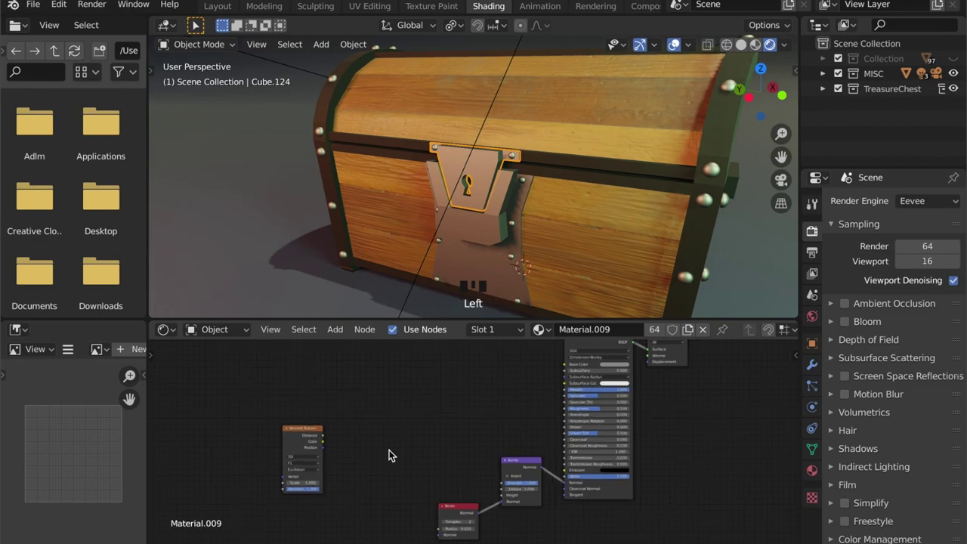
click(389, 391)
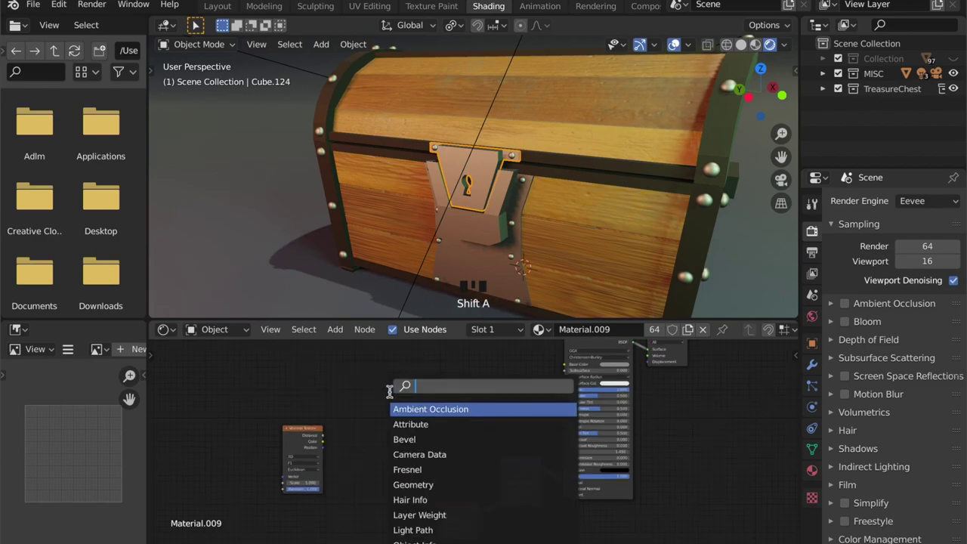
text(ramp)
key(Return)
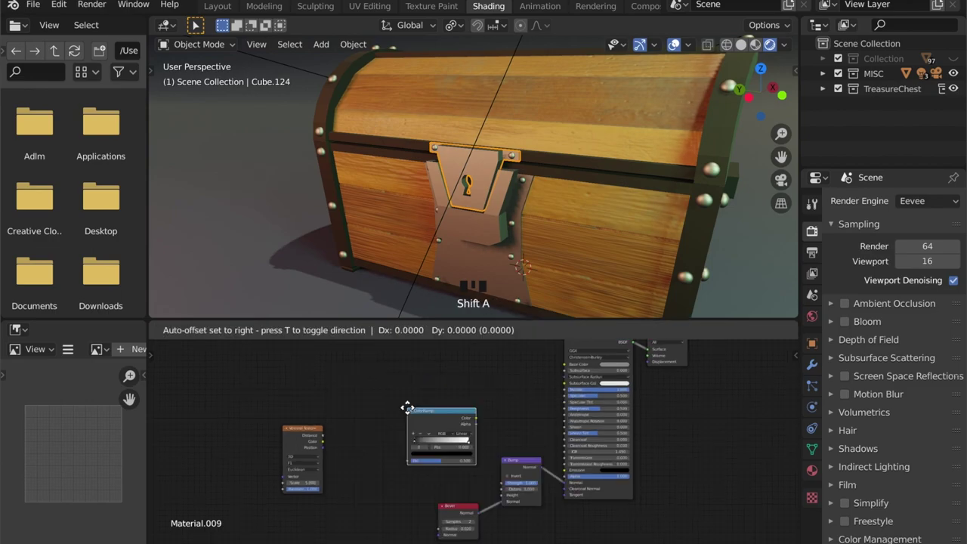
click(337, 425)
scroll(333, 429, up, 1)
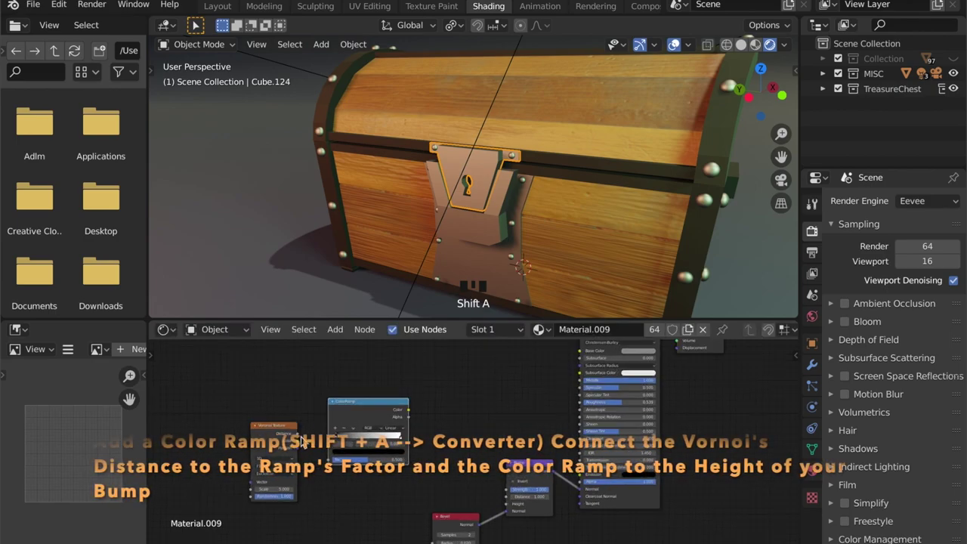
drag(298, 433, 329, 458)
drag(408, 412, 508, 506)
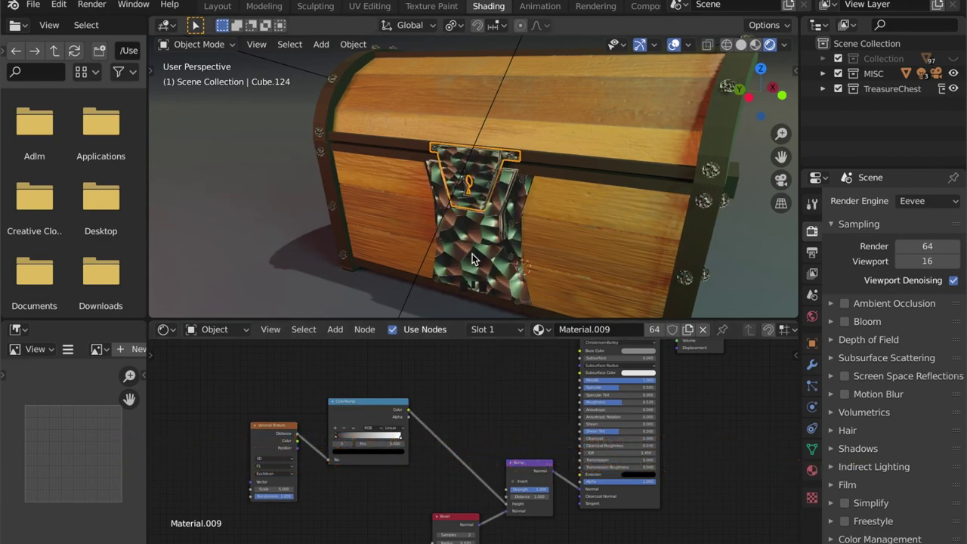
Reduce the lock material's Bump strength to about 0.13.
middle_drag(528, 261, 528, 260)
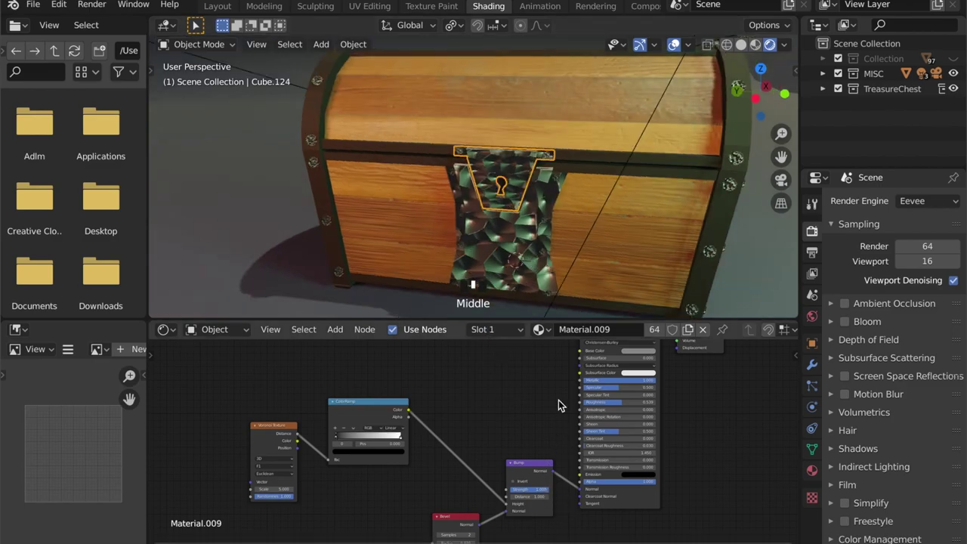
scroll(539, 315, up, 2)
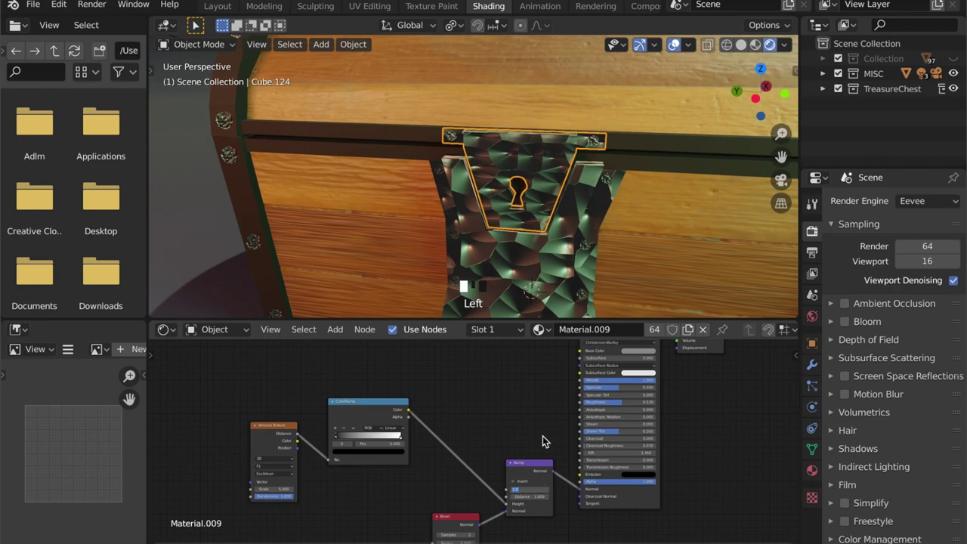
drag(536, 490, 494, 489)
drag(530, 489, 527, 489)
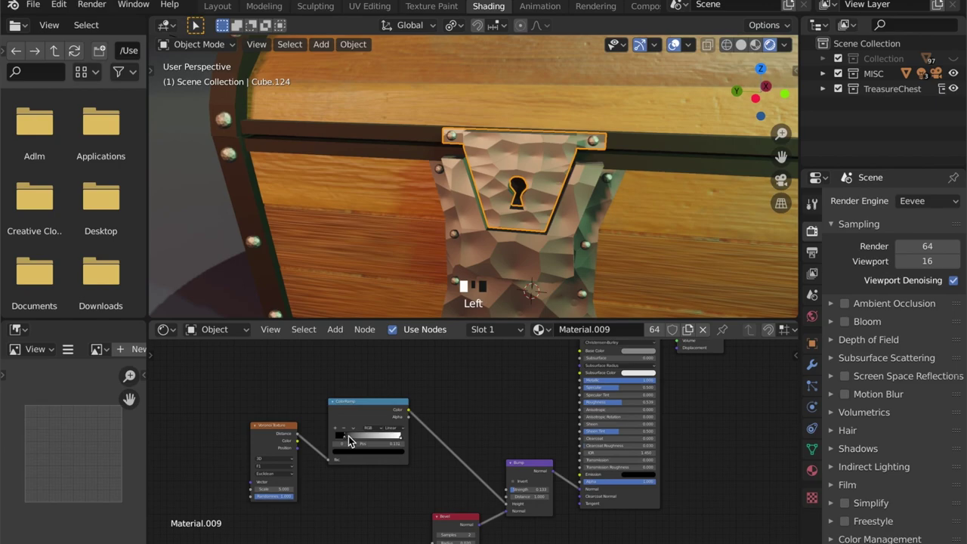
Return the ColorRamp's black stop to the start of the gradient and brighten its color to almost white.
drag(349, 436, 338, 443)
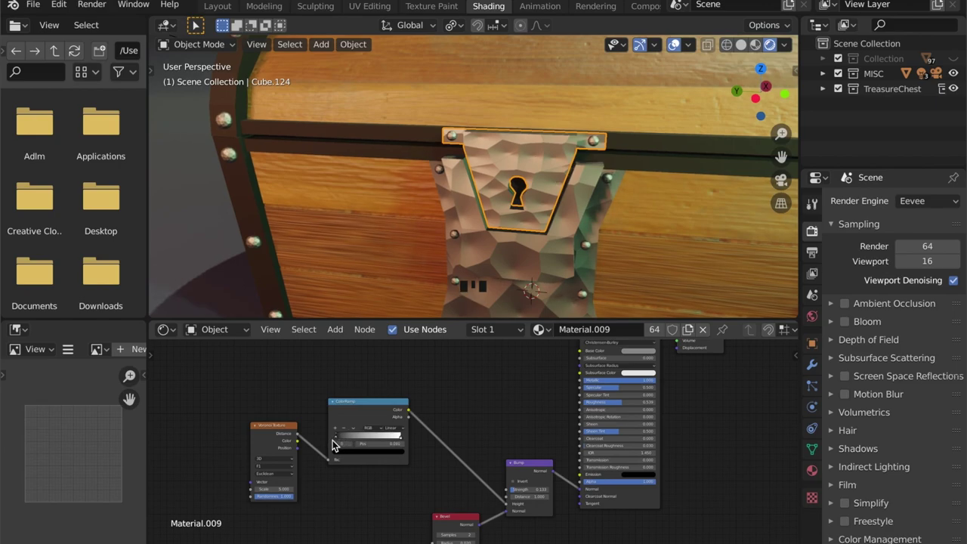
click(347, 454)
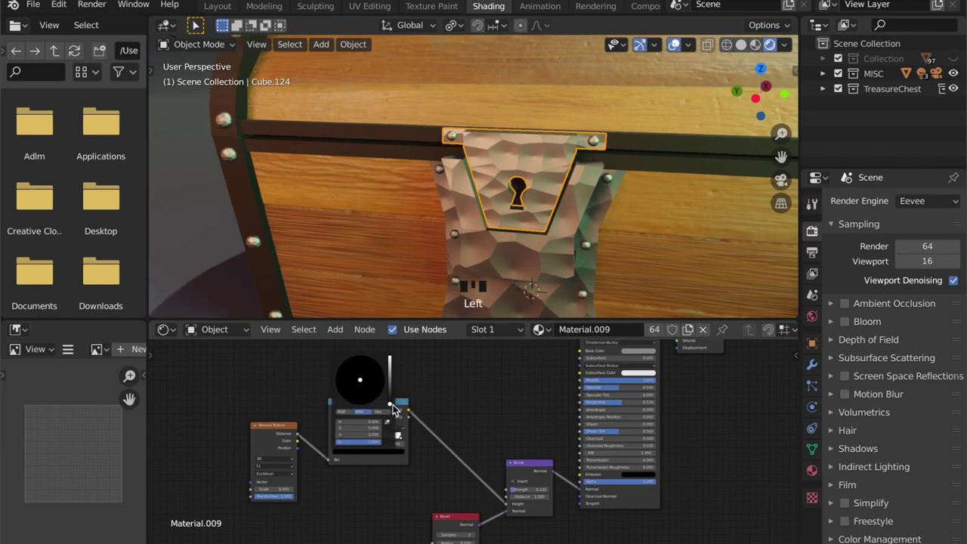
drag(389, 404, 389, 359)
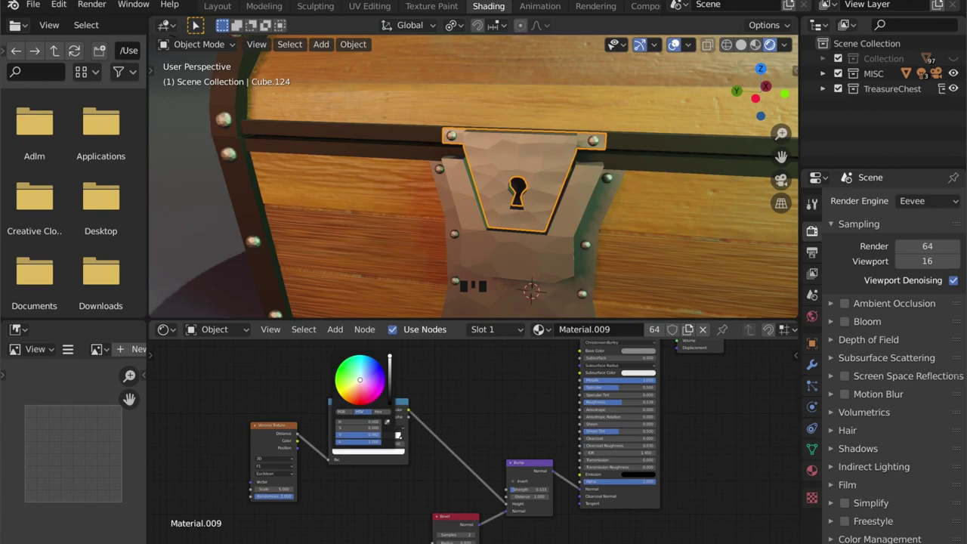